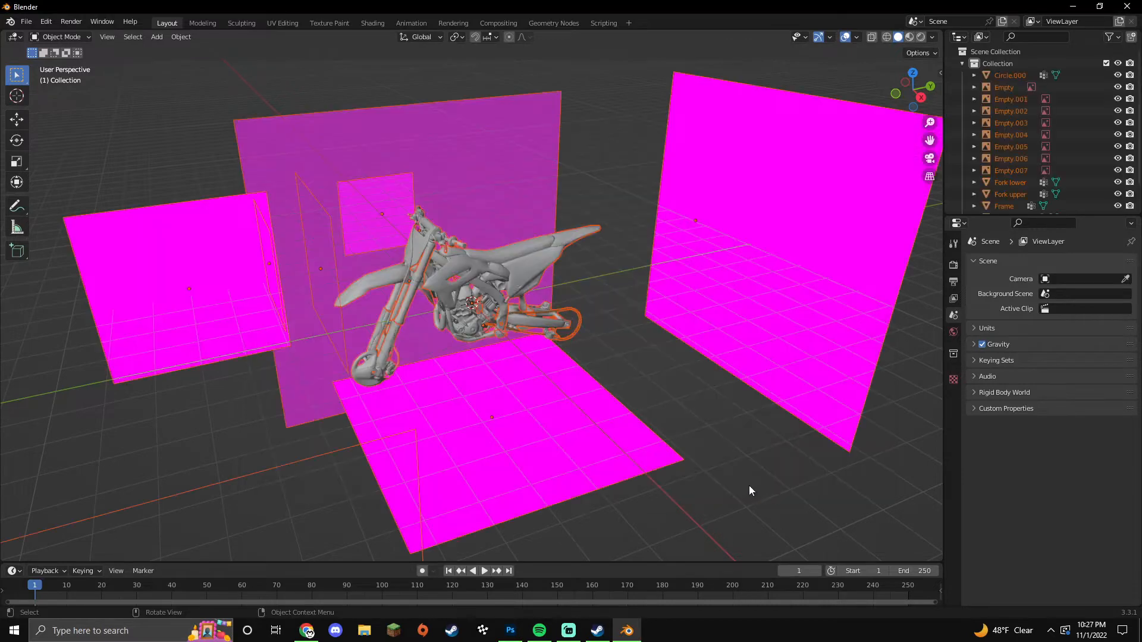
# Step: Delete the magenta stand planes and the bottom wireframe object around the bike
pyautogui.click(712, 305)
pyautogui.press('Delete')
pyautogui.click(445, 448)
pyautogui.press('Delete')
pyautogui.click(445, 447)
pyautogui.press('Delete')
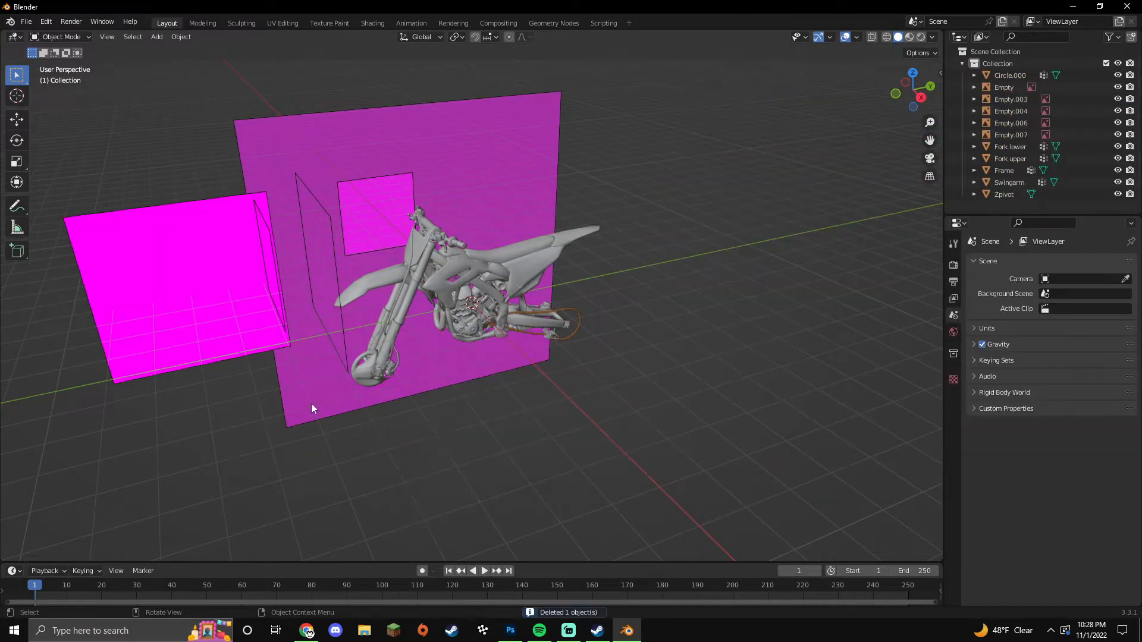
pyautogui.click(312, 403)
pyautogui.press('Delete')
pyautogui.click(251, 309)
# Step: Delete the last magenta plane and outline empty, then view the bike in Material Preview shading
pyautogui.press('Delete')
pyautogui.click(311, 271)
pyautogui.press('Delete')
pyautogui.moveTo(380, 273); pyautogui.dragTo(432, 396, button='middle')
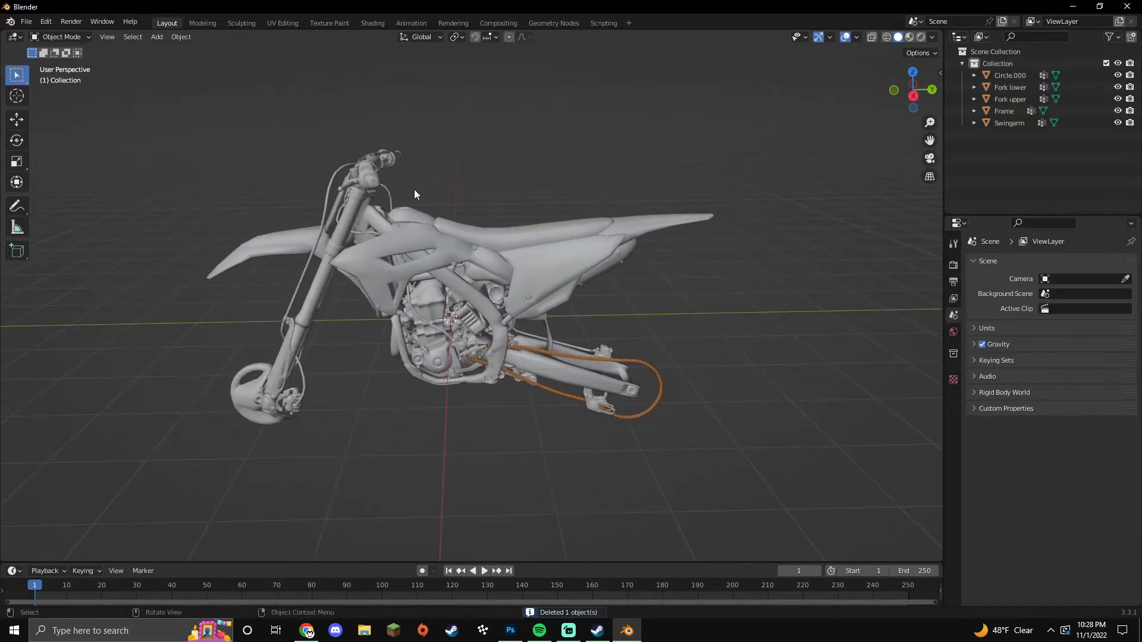
pyautogui.click(909, 37)
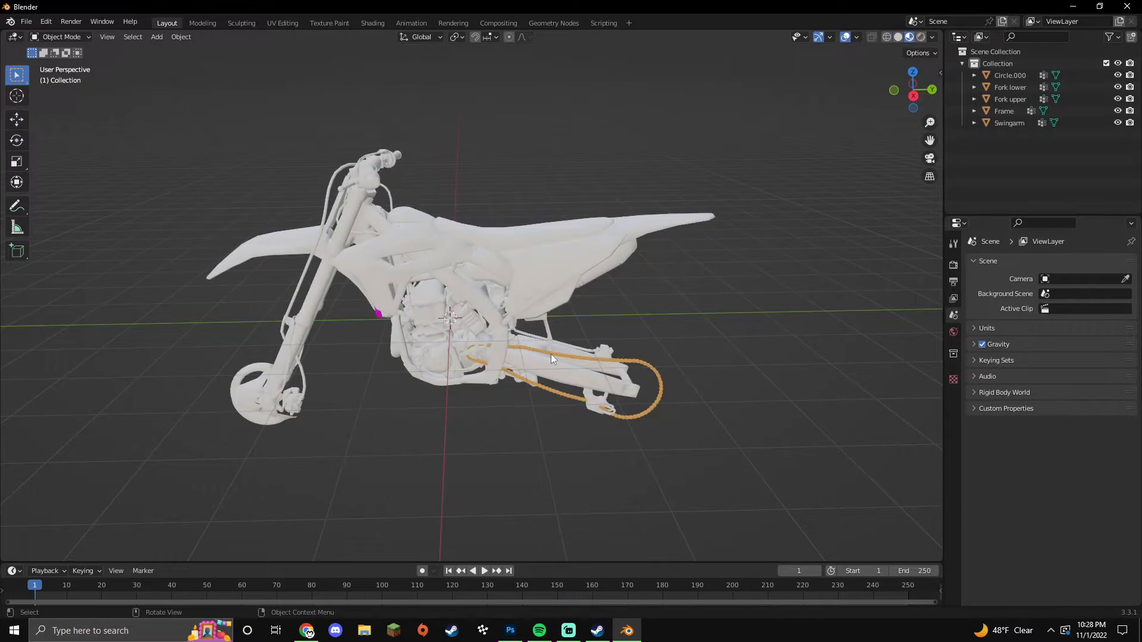
# Step: Put the Frame mesh into Edit Mode with face select and view it side-on
pyautogui.click(408, 228)
pyautogui.press('Tab')
pyautogui.click(125, 37)
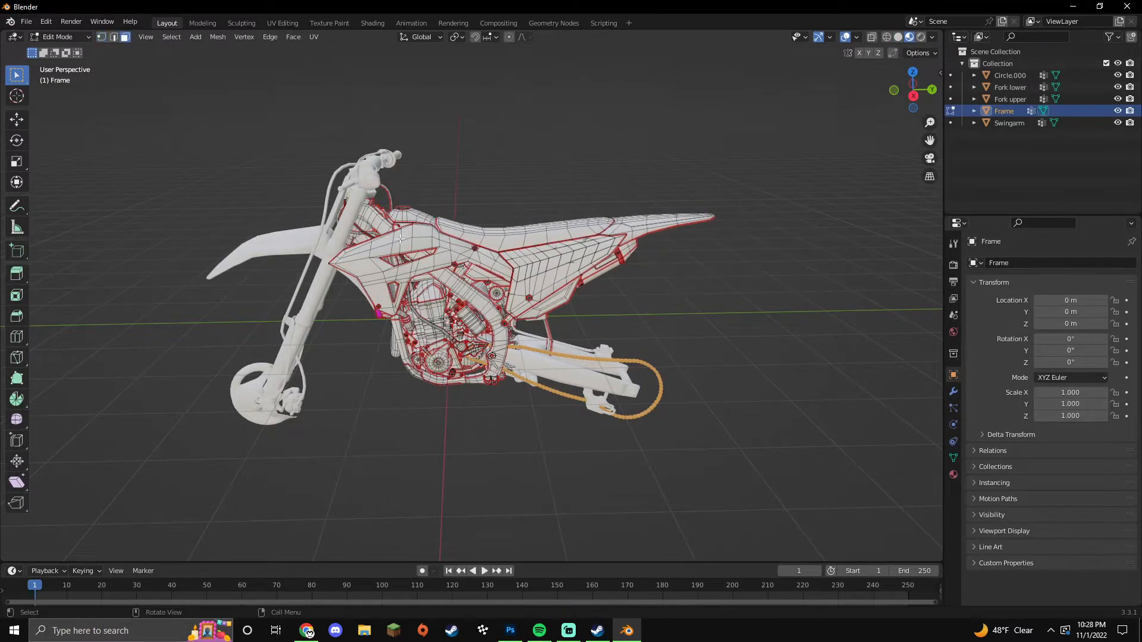
pyautogui.moveTo(441, 255); pyautogui.dragTo(543, 251, button='middle')
pyautogui.moveTo(444, 310); pyautogui.dragTo(437, 359, button='middle')
# Step: Turn the Properties area into an enlarged Shader Editor and enable Use Nodes for Material.007
pyautogui.click(958, 223)
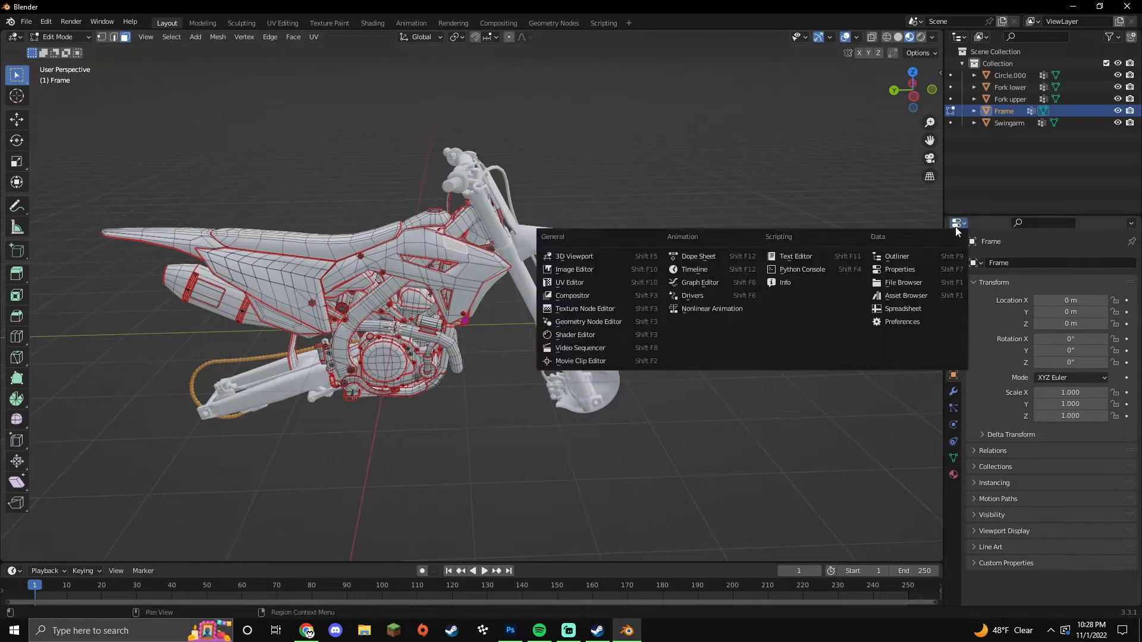
pyautogui.click(595, 335)
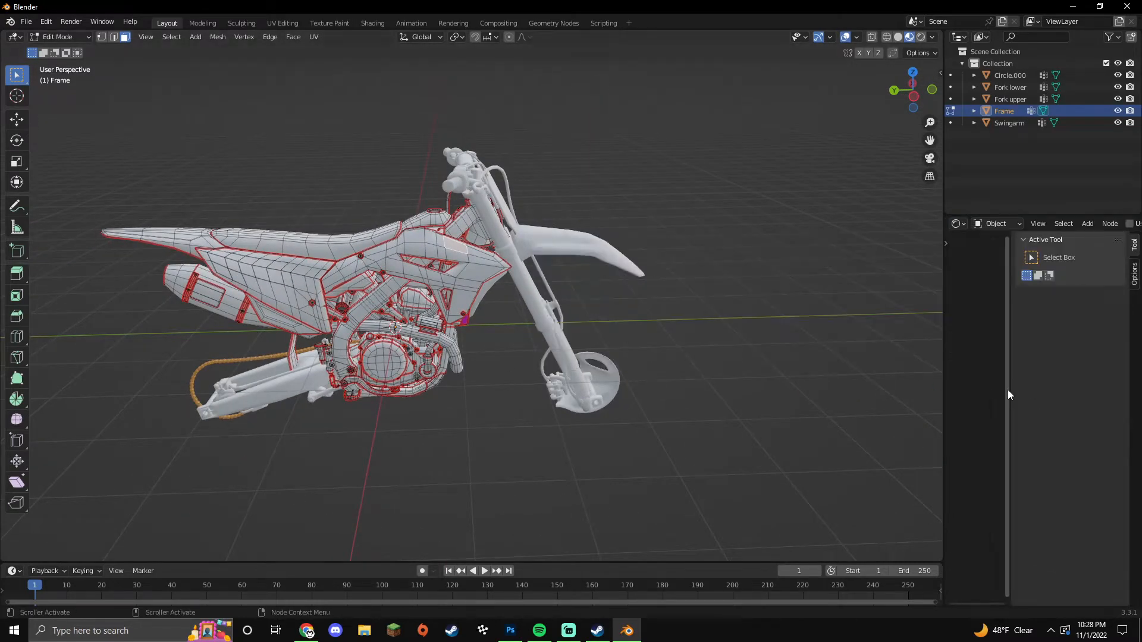
pyautogui.press('n')
pyautogui.moveTo(944, 375); pyautogui.dragTo(483, 360)
pyautogui.moveTo(730, 215); pyautogui.dragTo(682, 121)
pyautogui.click(670, 126)
pyautogui.scroll(12, 761, 399)
pyautogui.moveTo(680, 420); pyautogui.dragTo(777, 340, button='middle')
pyautogui.click(772, 362)
pyautogui.scroll(9, 772, 362)
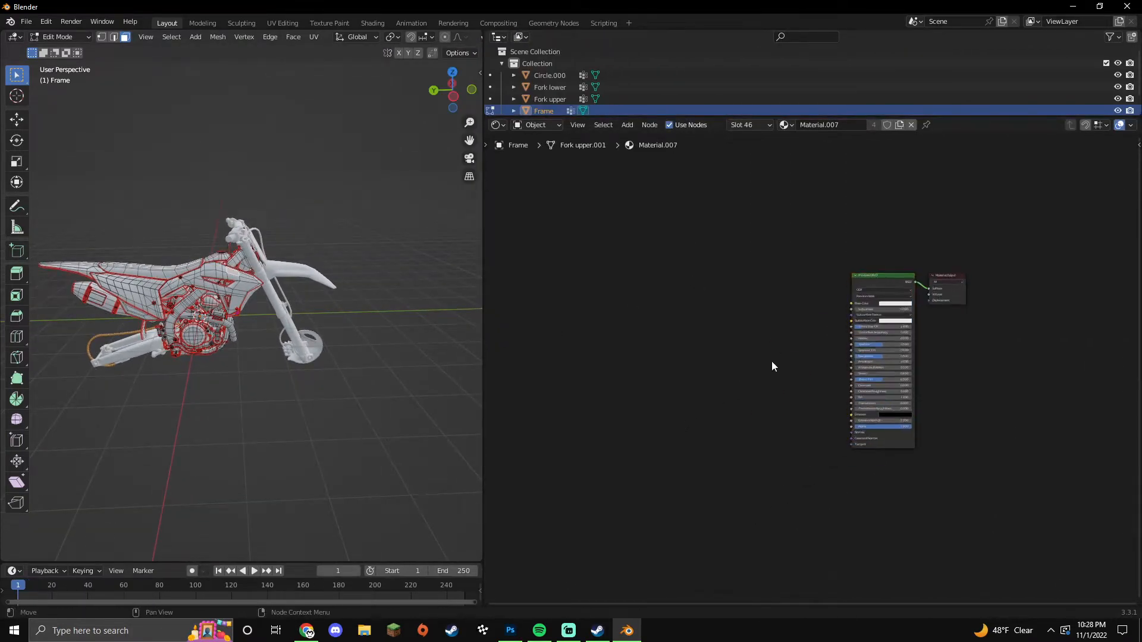
# Step: Add an Image Texture node and link its colour to the Principled BSDF Base Color
pyautogui.hotkey('shift', 'a')
pyautogui.click(789, 355)
pyautogui.write('im')
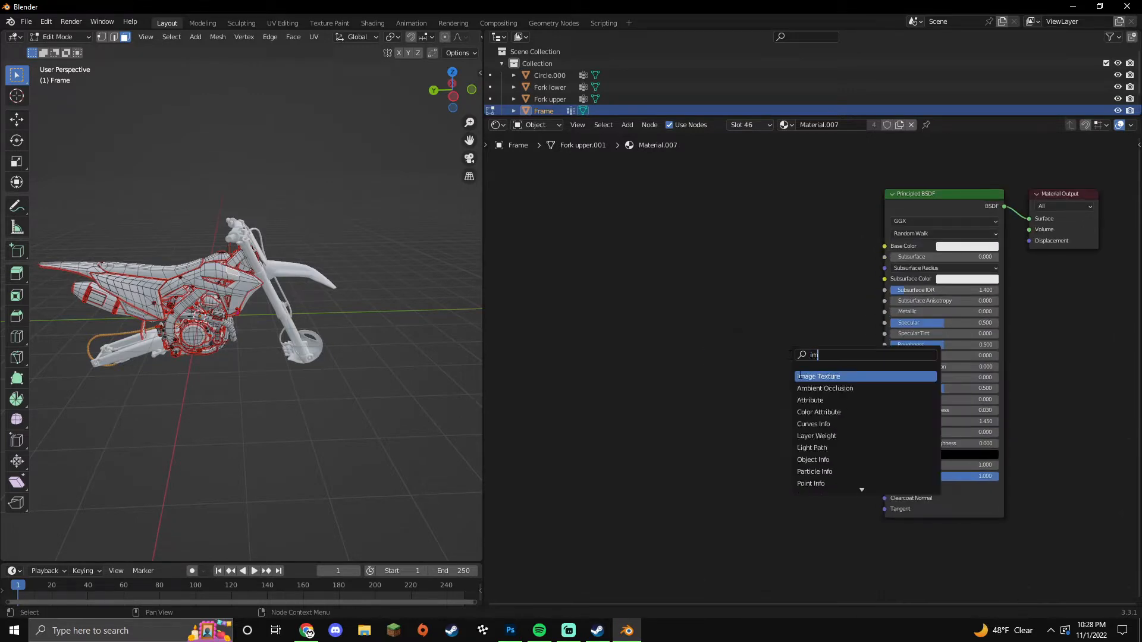
pyautogui.press('Return')
pyautogui.click(717, 232)
pyautogui.moveTo(832, 239); pyautogui.dragTo(884, 245)
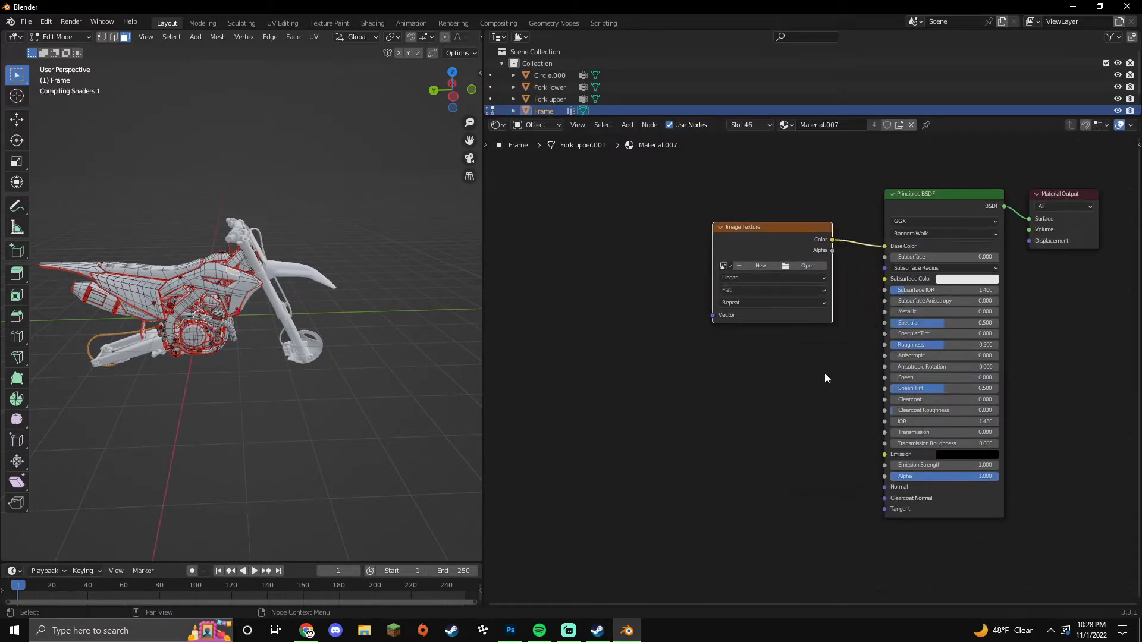
# Step: Add a Normal Map node feeding the shader's Normal input
pyautogui.hotkey('shift', 'a')
pyautogui.click(782, 476)
pyautogui.write('nor')
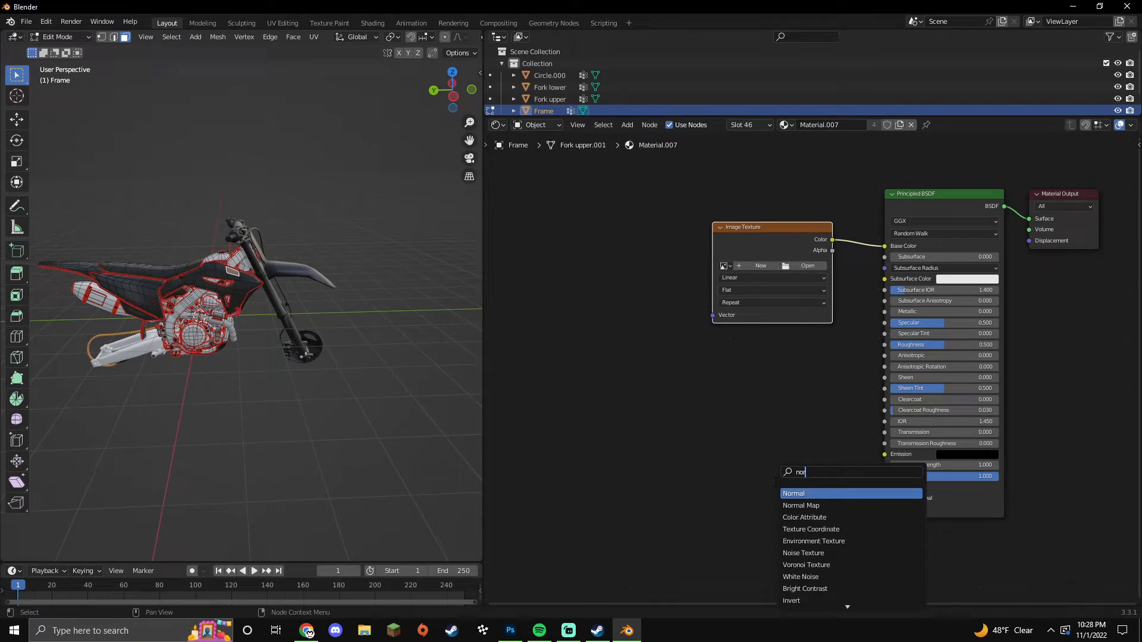
pyautogui.click(799, 503)
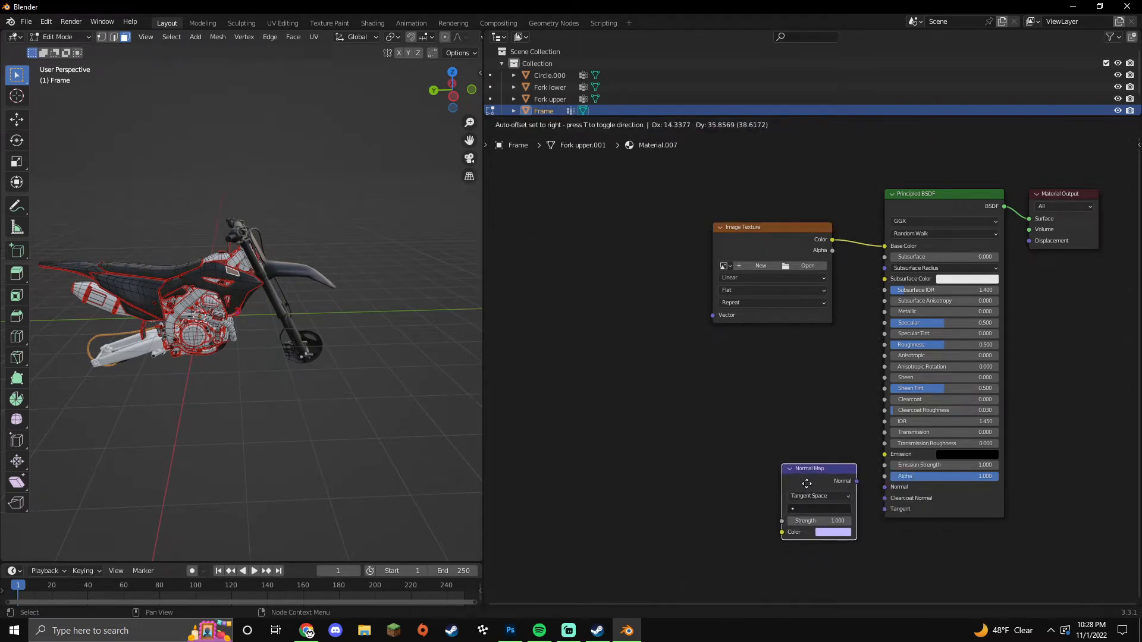
pyautogui.click(804, 483)
pyautogui.moveTo(854, 481); pyautogui.dragTo(884, 487)
# Step: Add a Combine Color node feeding the Normal Map's Color input
pyautogui.hotkey('shift', 'a')
pyautogui.write('colo')
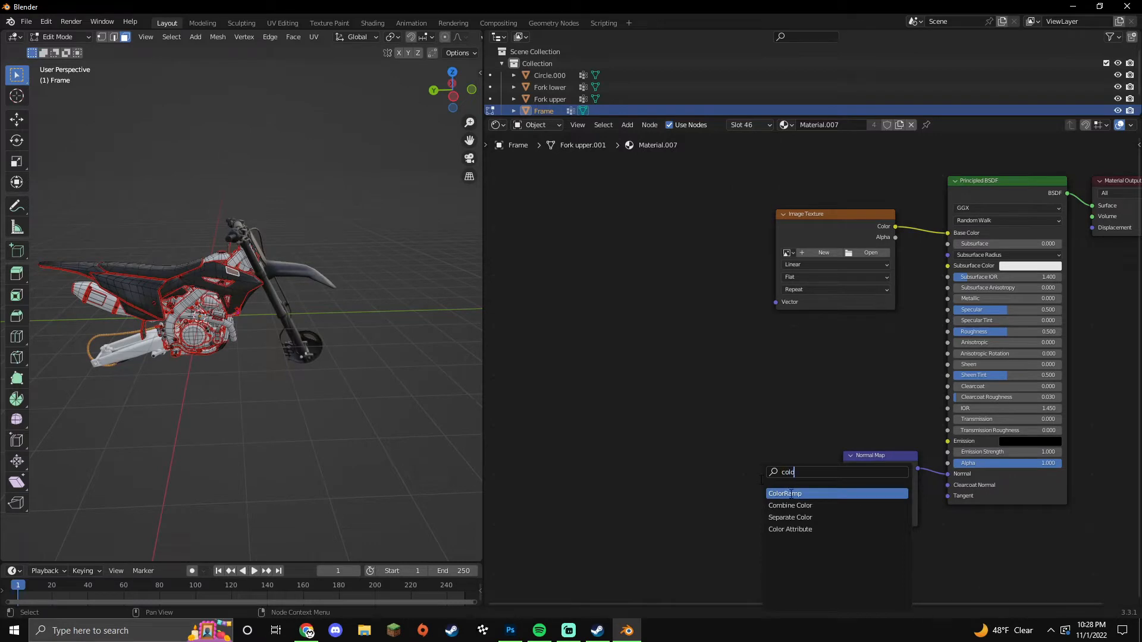
pyautogui.click(791, 506)
pyautogui.click(791, 523)
pyautogui.moveTo(827, 510); pyautogui.dragTo(843, 519)
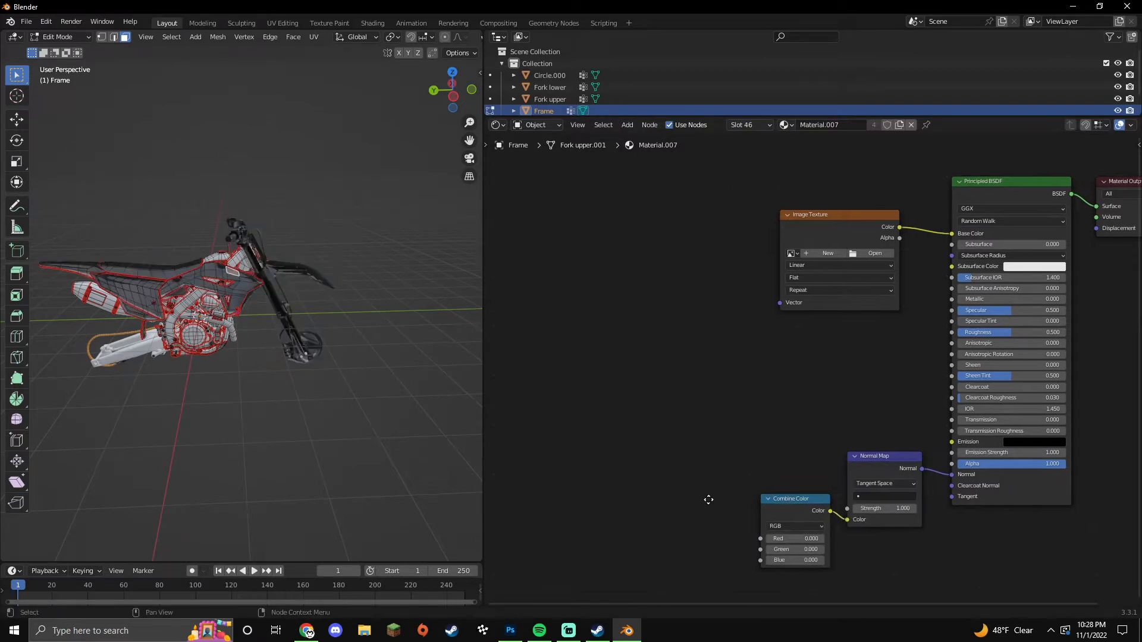
# Step: Add two Invert nodes linked to Combine Color's Red and Green inputs
pyautogui.moveTo(703, 503); pyautogui.dragTo(737, 500, button='middle')
pyautogui.hotkey('shift', 'a')
pyautogui.moveTo(738, 499)
pyautogui.write('inv')
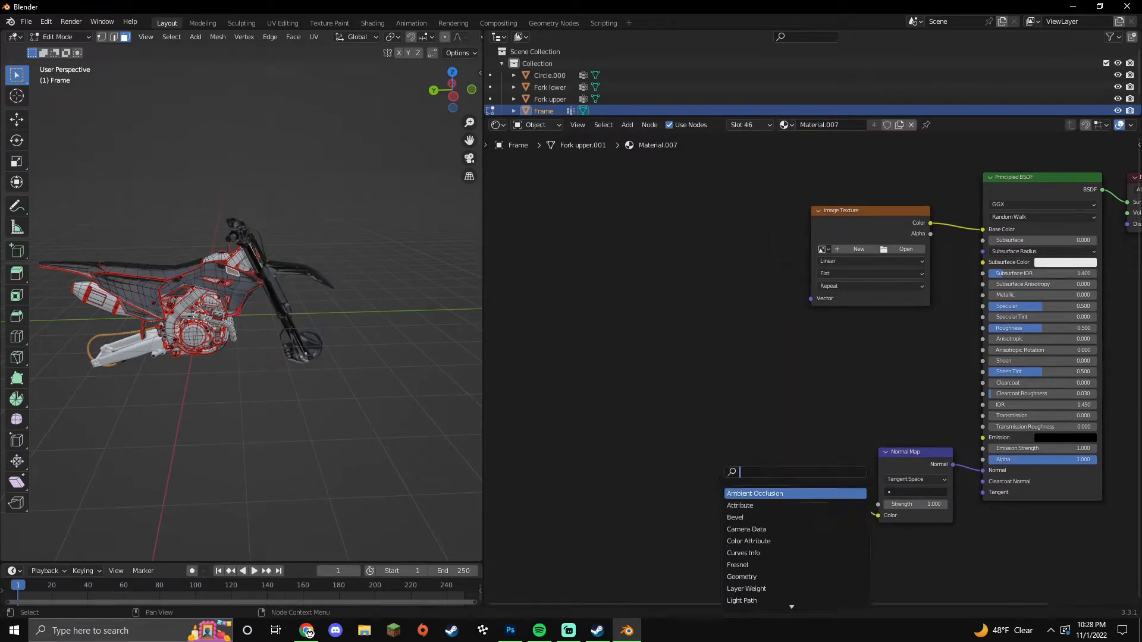
pyautogui.click(737, 493)
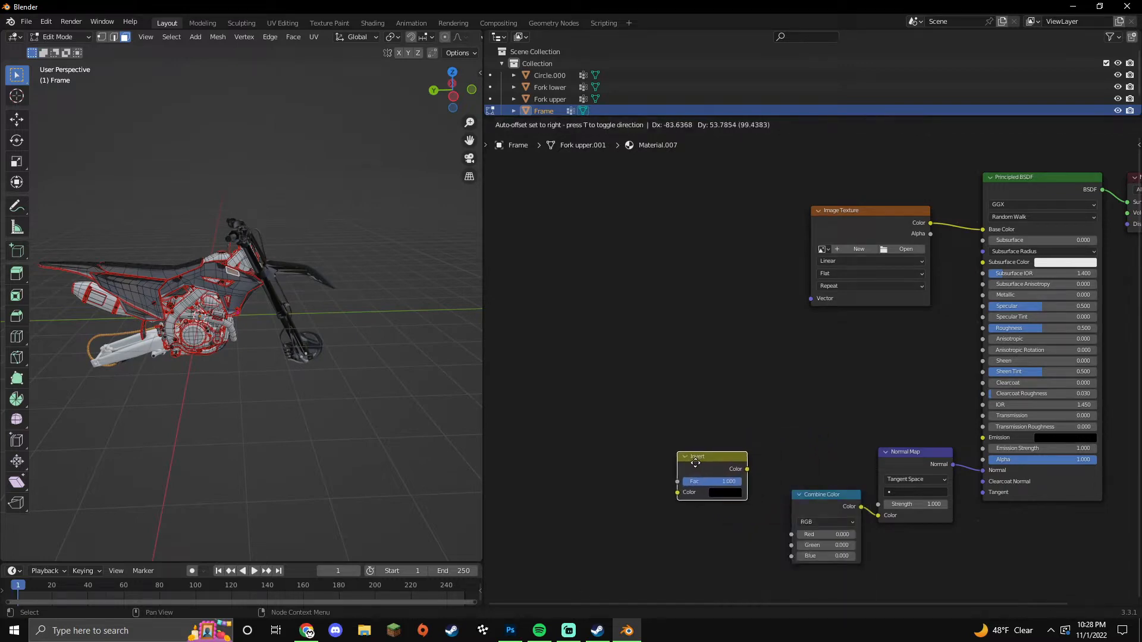
pyautogui.click(678, 479)
pyautogui.hotkey('shift', 'd')
pyautogui.click(719, 540)
pyautogui.moveTo(720, 537); pyautogui.dragTo(719, 486, button='middle')
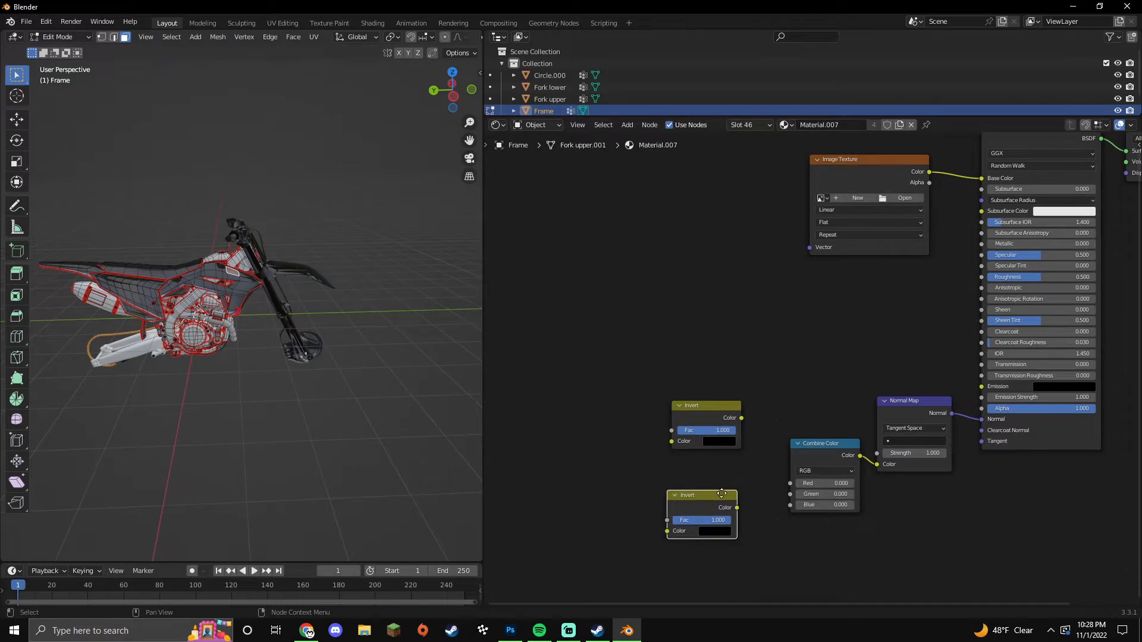
pyautogui.moveTo(741, 418); pyautogui.dragTo(799, 473)
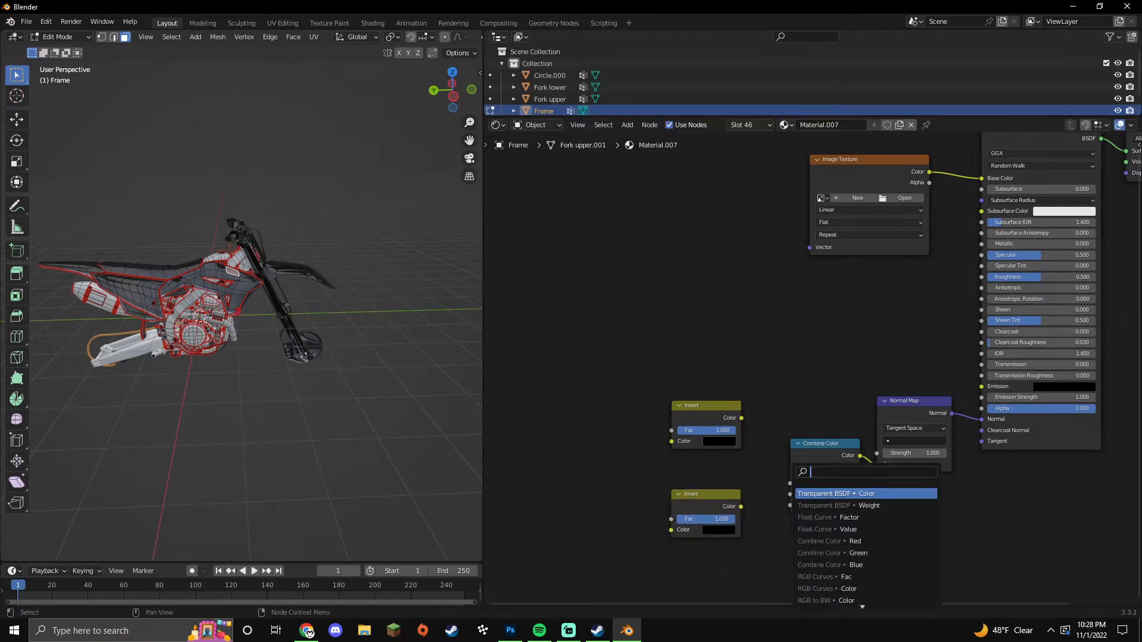
pyautogui.moveTo(741, 419); pyautogui.dragTo(791, 495)
pyautogui.moveTo(651, 472); pyautogui.dragTo(691, 464, button='middle')
# Step: Add a Separate Color node sending Red and Green through the Inverts and Blue to Combine Color
pyautogui.hotkey('shift', 'a')
pyautogui.click(692, 465)
pyautogui.write('colo')
pyautogui.click(738, 510)
pyautogui.click(675, 458)
pyautogui.moveTo(678, 458); pyautogui.dragTo(712, 521)
pyautogui.moveTo(679, 479); pyautogui.dragTo(831, 497)
# Step: Add a second Image Texture node feeding the Separate Color node
pyautogui.moveTo(585, 464); pyautogui.dragTo(659, 465, button='middle')
pyautogui.hotkey('shift', 'a')
pyautogui.click(657, 465)
pyautogui.write('im')
pyautogui.click(674, 482)
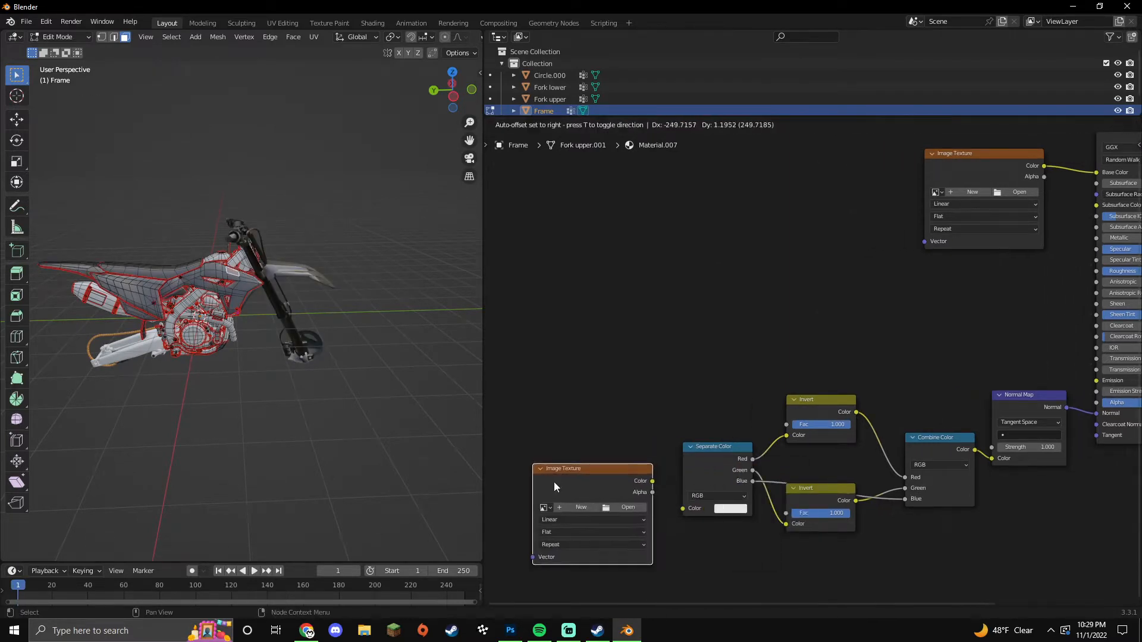
pyautogui.click(549, 481)
pyautogui.moveTo(653, 480); pyautogui.dragTo(683, 508)
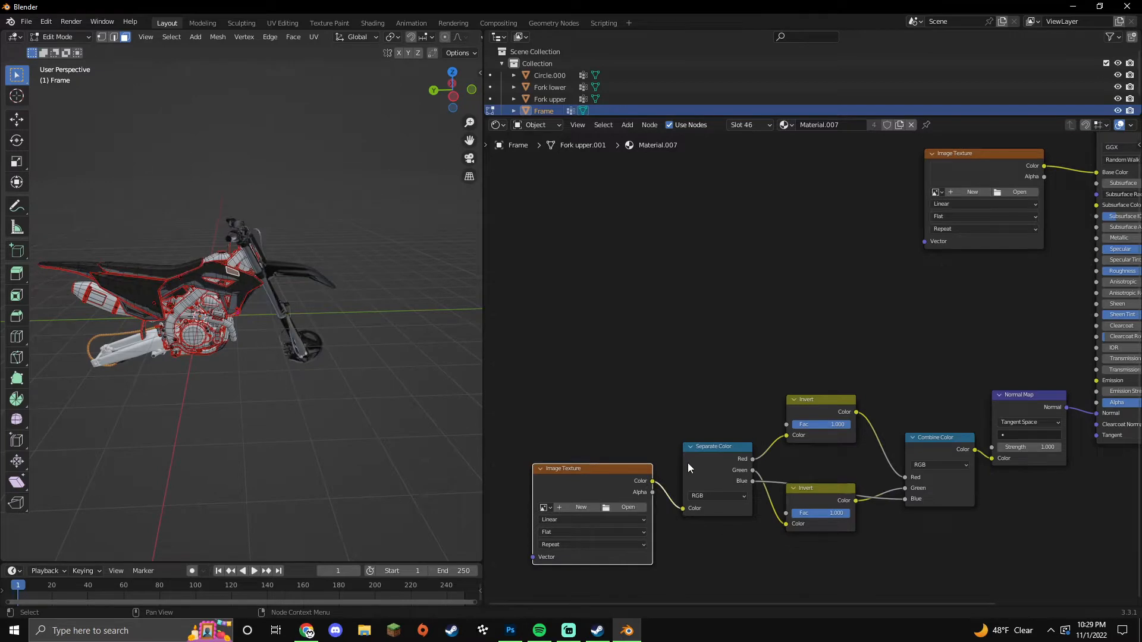
# Step: Frame all nodes, return to Object Mode and orbit around the bike before going to Photoshop
pyautogui.press('Home')
pyautogui.press('Tab')
pyautogui.click(341, 380)
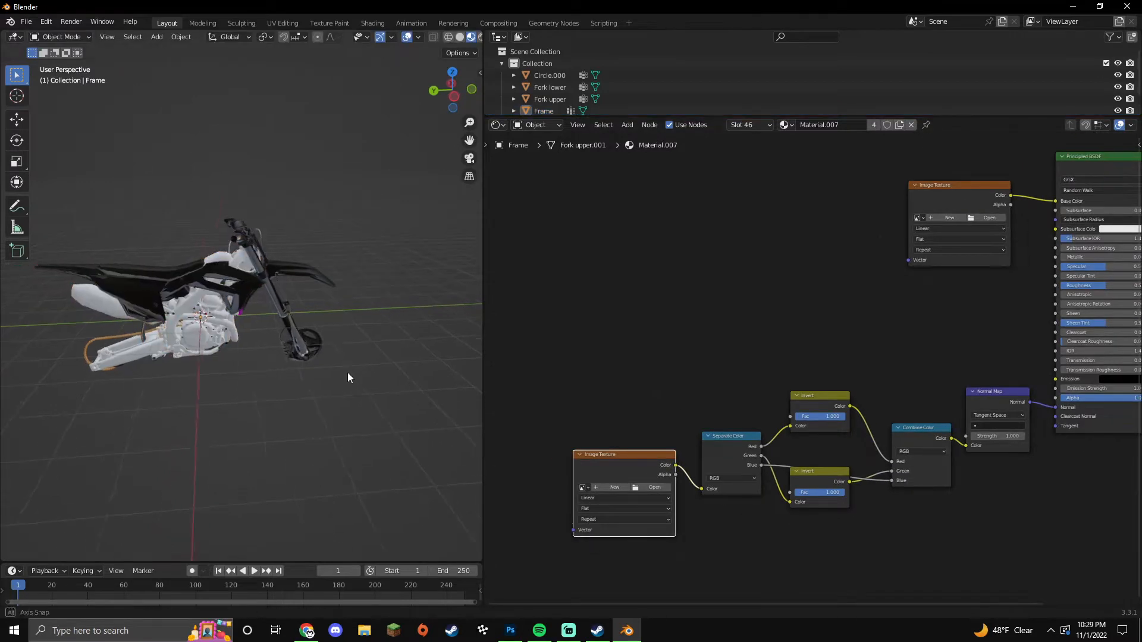
pyautogui.moveTo(345, 372); pyautogui.dragTo(364, 391, button='middle')
pyautogui.click(514, 627)
# Step: In the CRF450RWPublic document, hide the Shading layer to reveal the diffuse texture
pyautogui.click(119, 44)
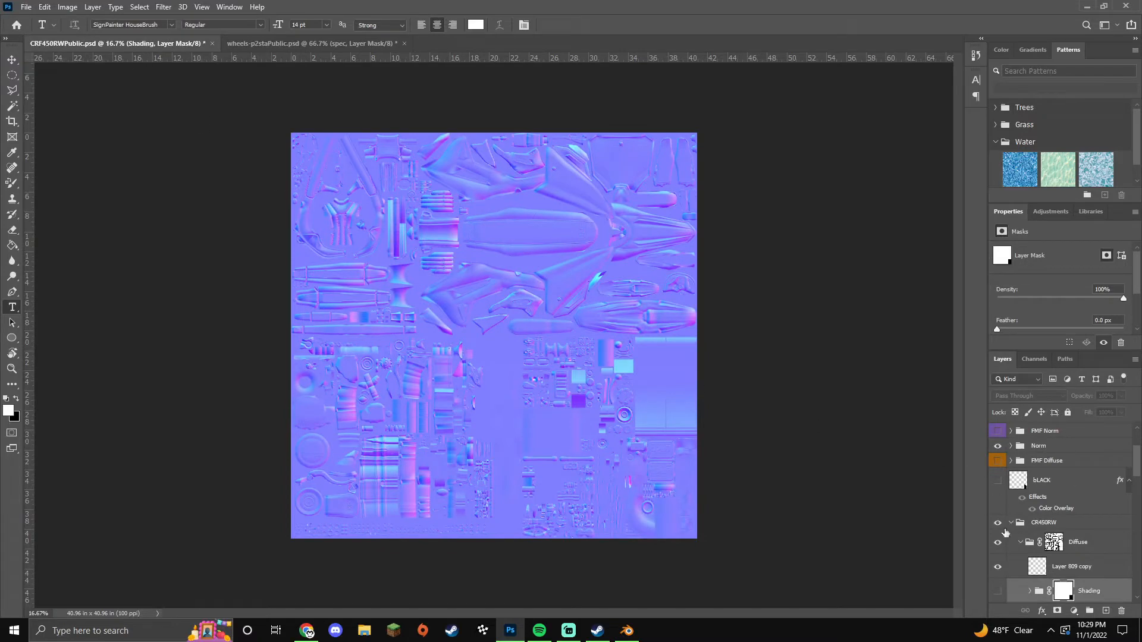
pyautogui.click(1030, 453)
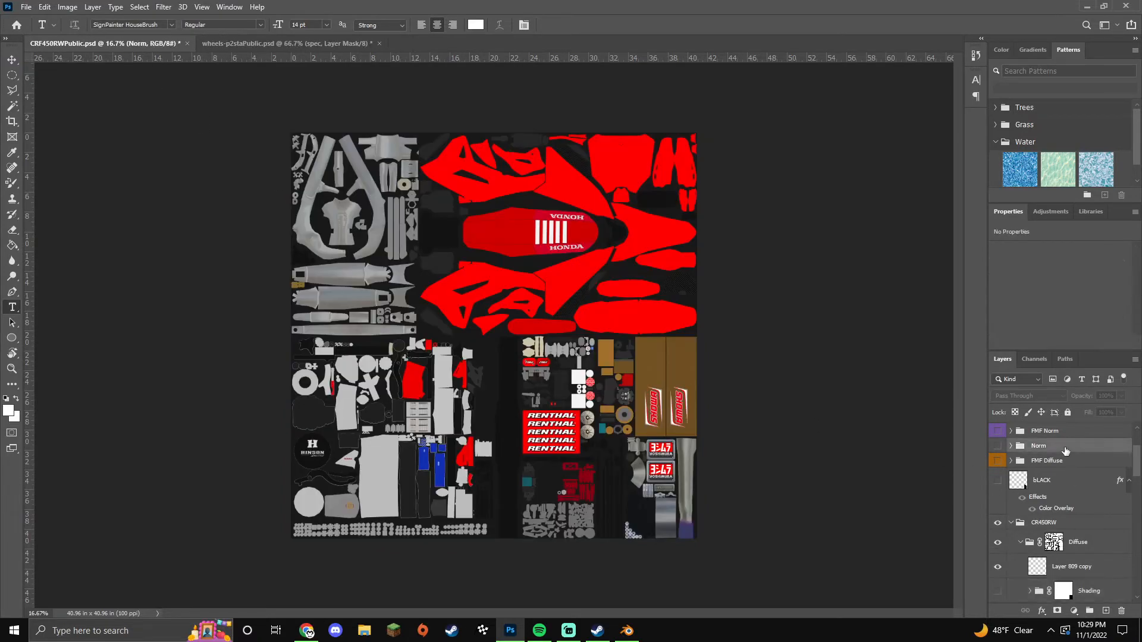
pyautogui.scroll(-3, 1097, 518)
pyautogui.click(1098, 518)
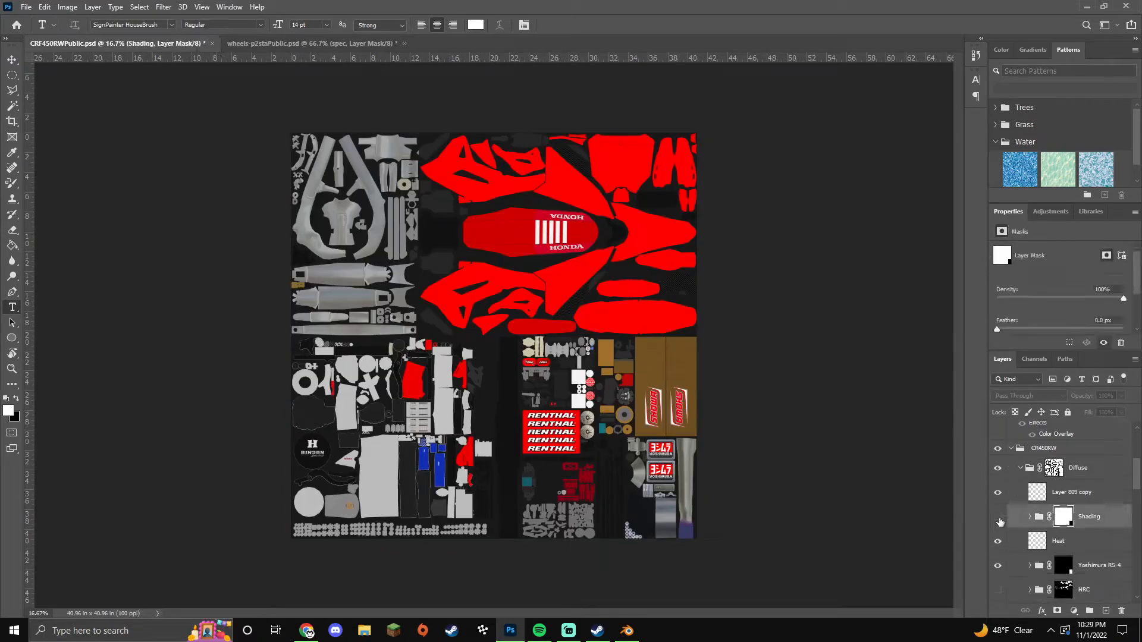
pyautogui.click(998, 516)
pyautogui.click(998, 517)
# Step: Save the texture as PNG over Test.png on the Desktop, accepting the PNG options
pyautogui.click(26, 8)
pyautogui.click(87, 158)
pyautogui.click(245, 324)
pyautogui.click(357, 480)
pyautogui.click(361, 433)
pyautogui.scroll(-3, 670, 407)
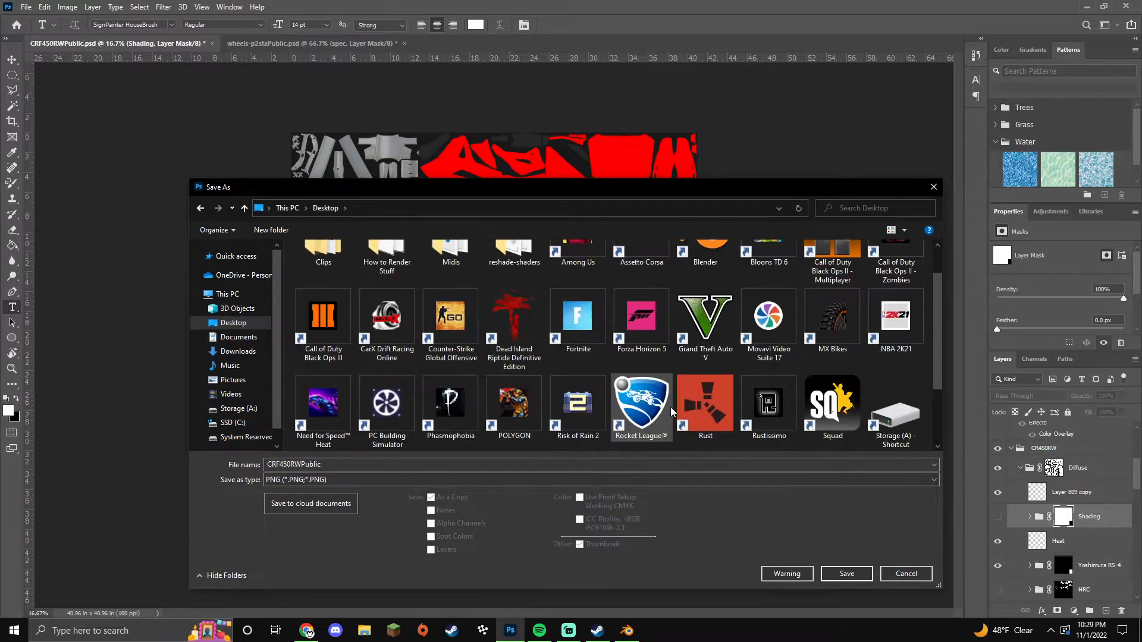
pyautogui.click(386, 396)
pyautogui.press('Return')
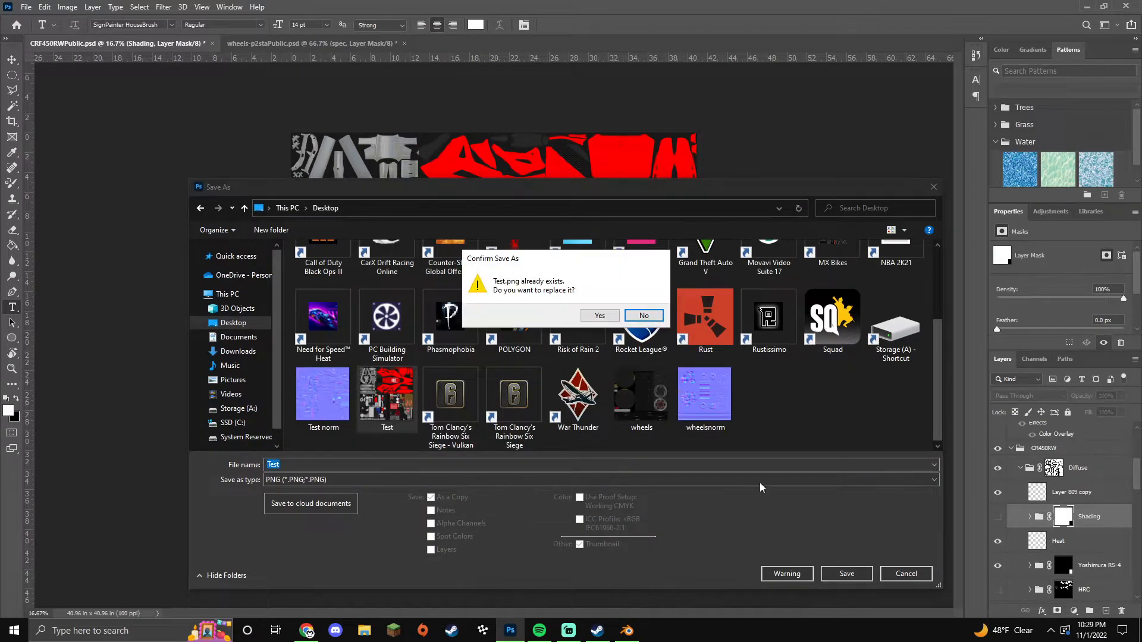
pyautogui.click(596, 319)
pyautogui.click(614, 192)
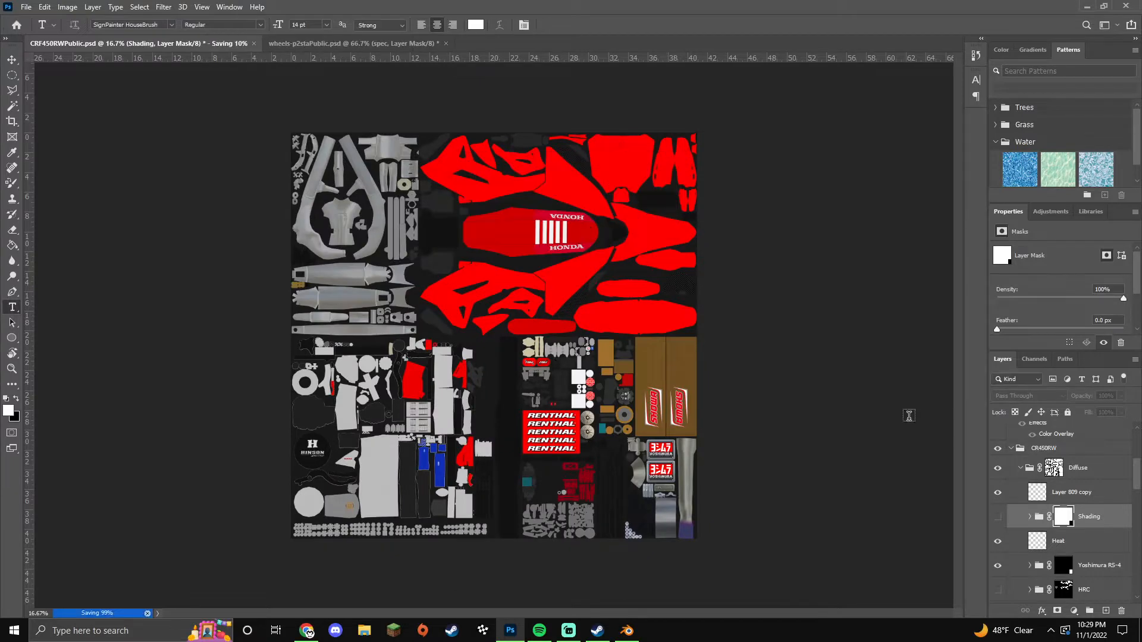
pyautogui.scroll(5, 1004, 506)
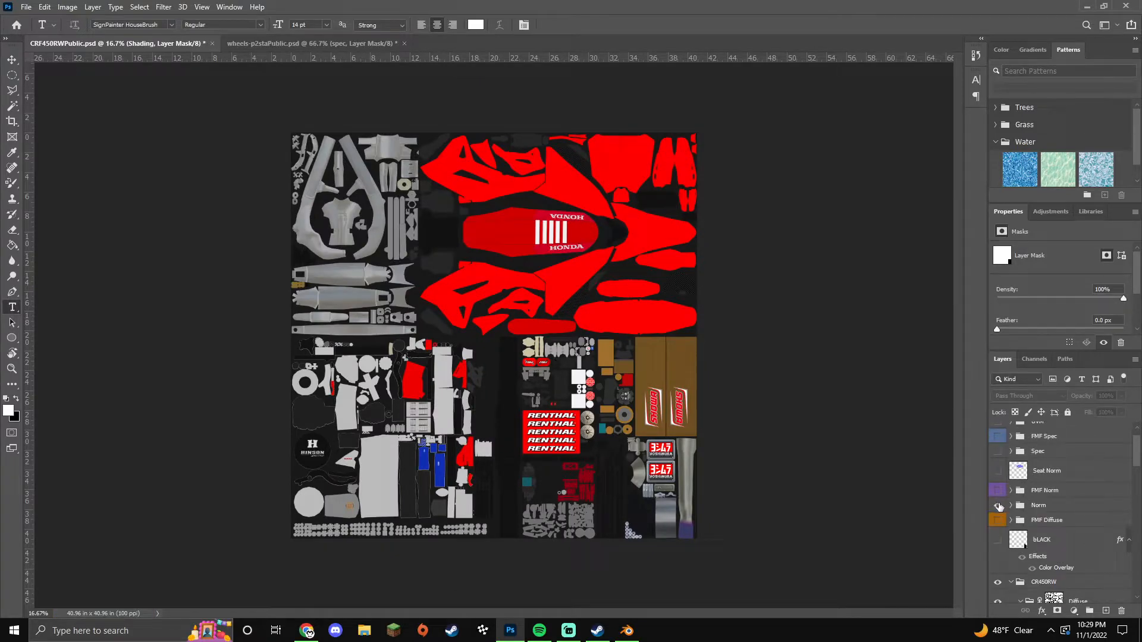
# Step: Make the Norm group visible and save it as PNG over 'Test norm' on the Desktop
pyautogui.click(999, 505)
pyautogui.click(26, 6)
pyautogui.click(61, 149)
pyautogui.click(315, 480)
pyautogui.click(294, 432)
pyautogui.click(233, 322)
pyautogui.scroll(-1, 381, 340)
pyautogui.click(323, 393)
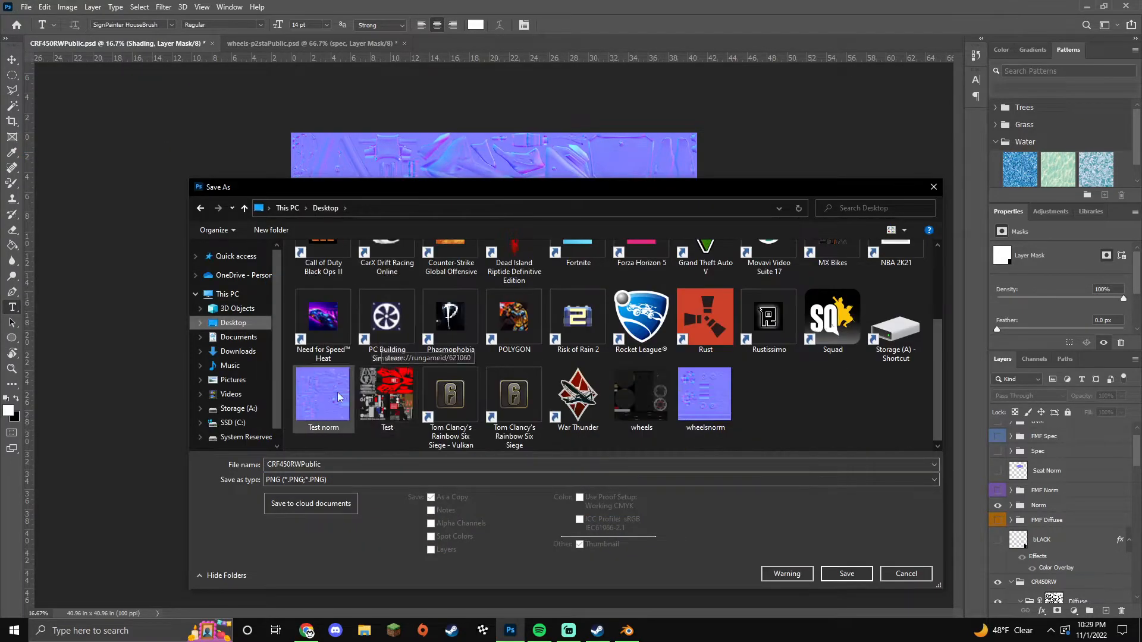
pyautogui.click(847, 574)
pyautogui.click(583, 321)
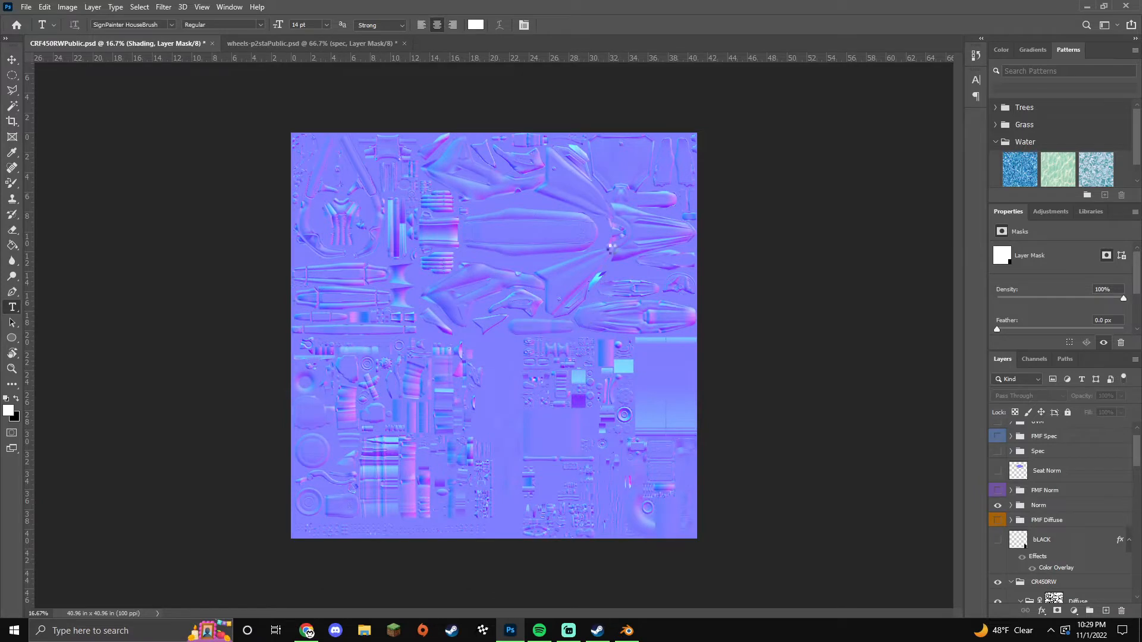
pyautogui.click(626, 191)
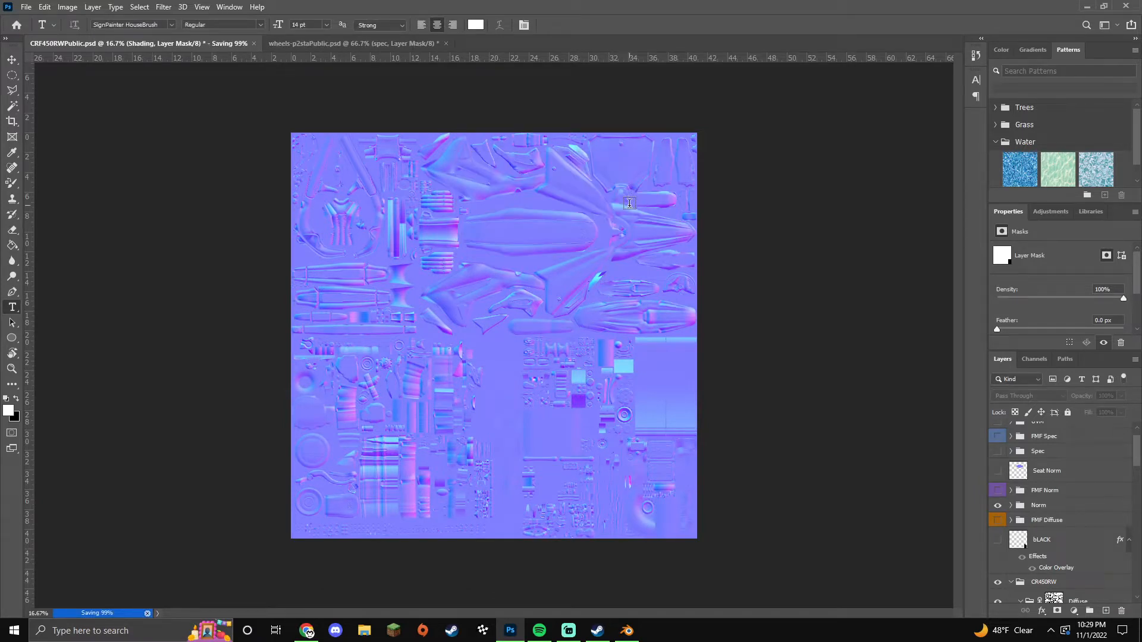
# Step: Back in Blender, load Desktop/Test.png into the frame's colour Image Texture node
pyautogui.click(625, 632)
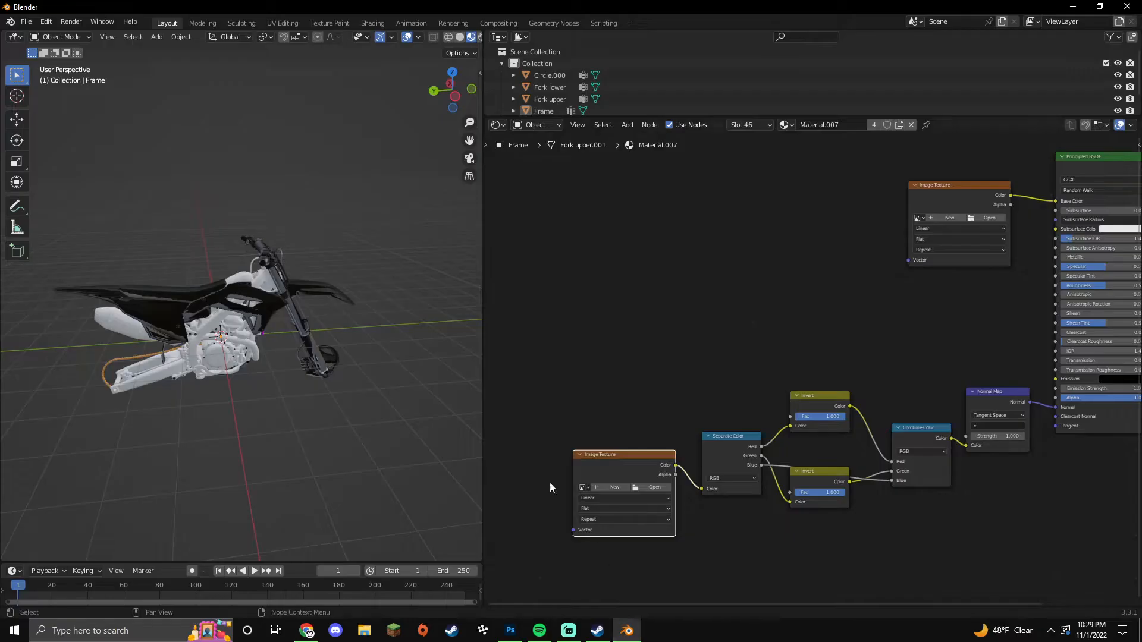
pyautogui.scroll(5, 331, 400)
pyautogui.click(411, 369)
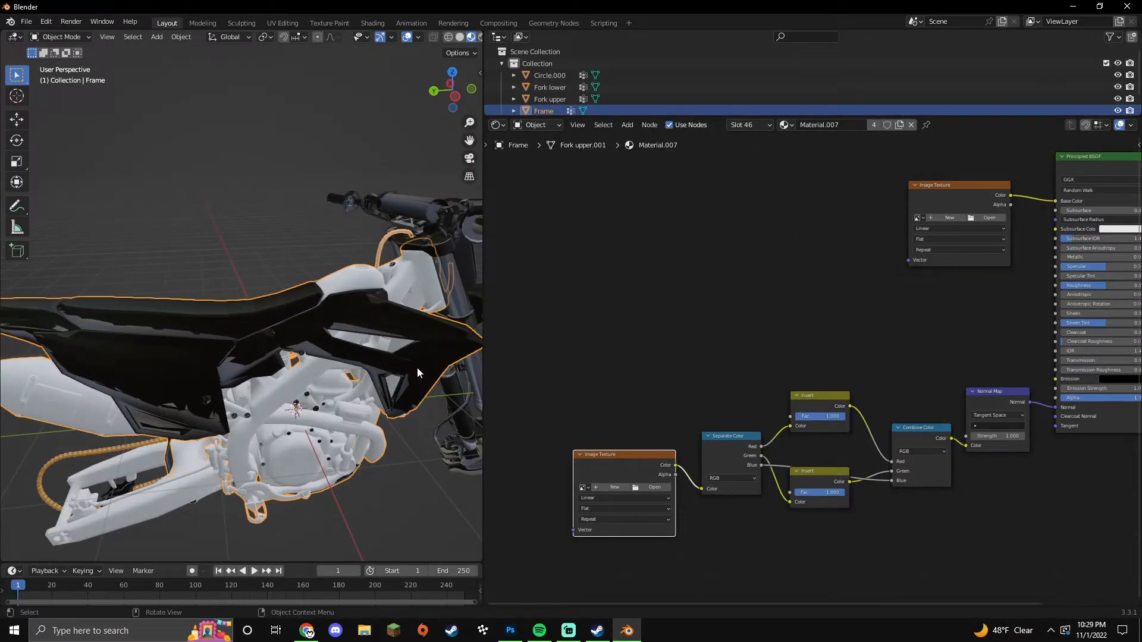
pyautogui.press('Tab')
pyautogui.click(984, 218)
pyautogui.click(300, 252)
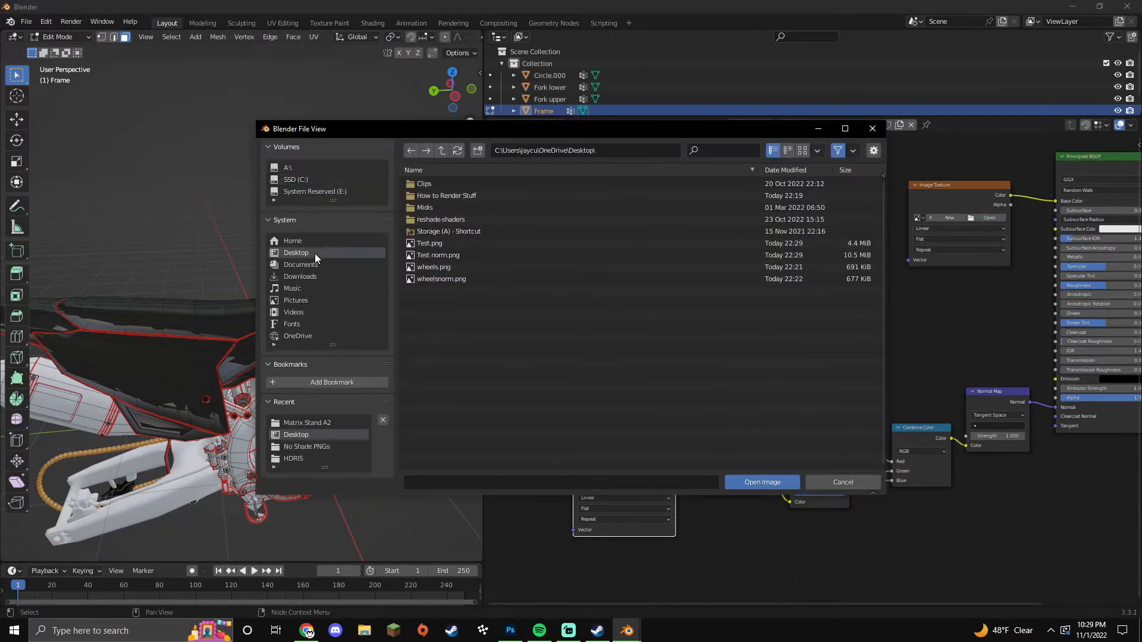
pyautogui.doubleClick(461, 246)
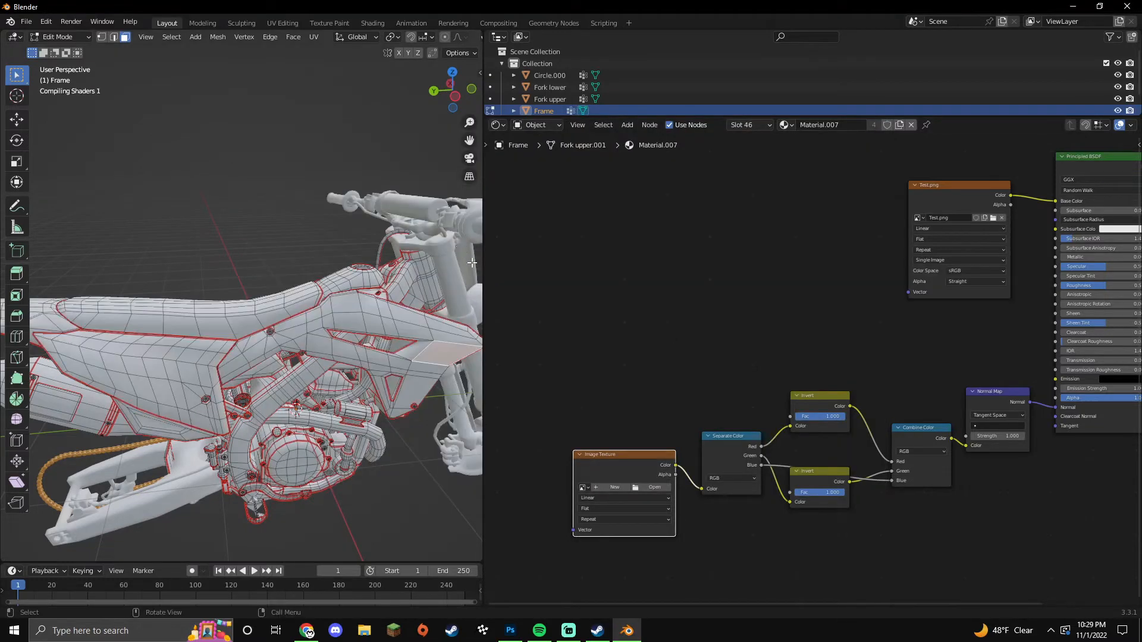
# Step: Load Test norm.png into the second Image Texture node and set its Color Space to Non-Color
pyautogui.click(653, 487)
pyautogui.click(299, 252)
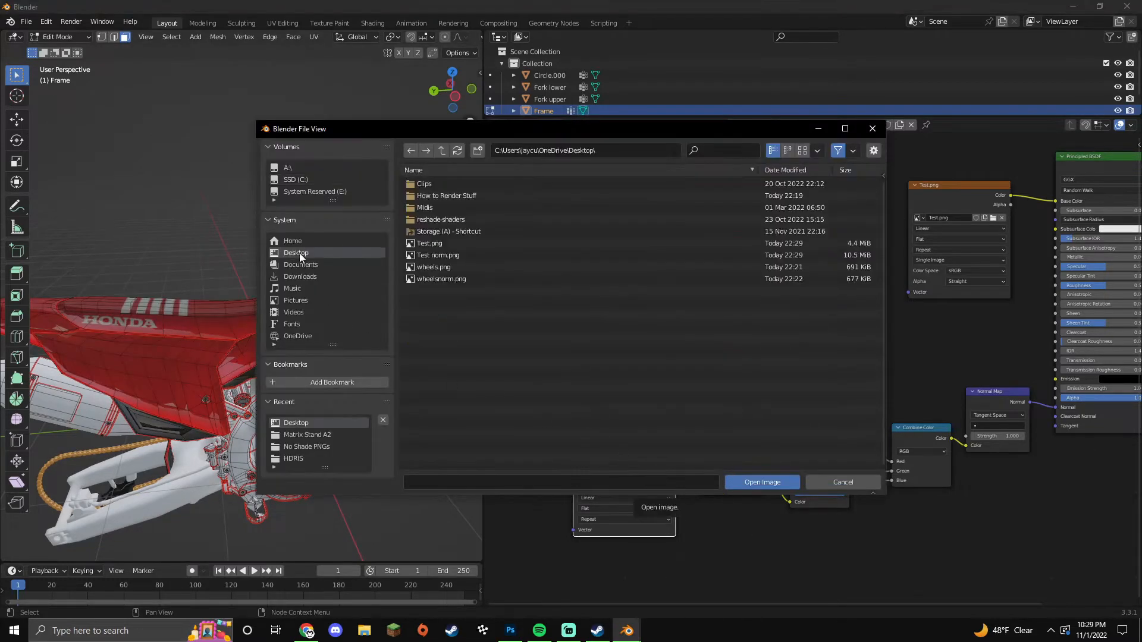
pyautogui.doubleClick(434, 264)
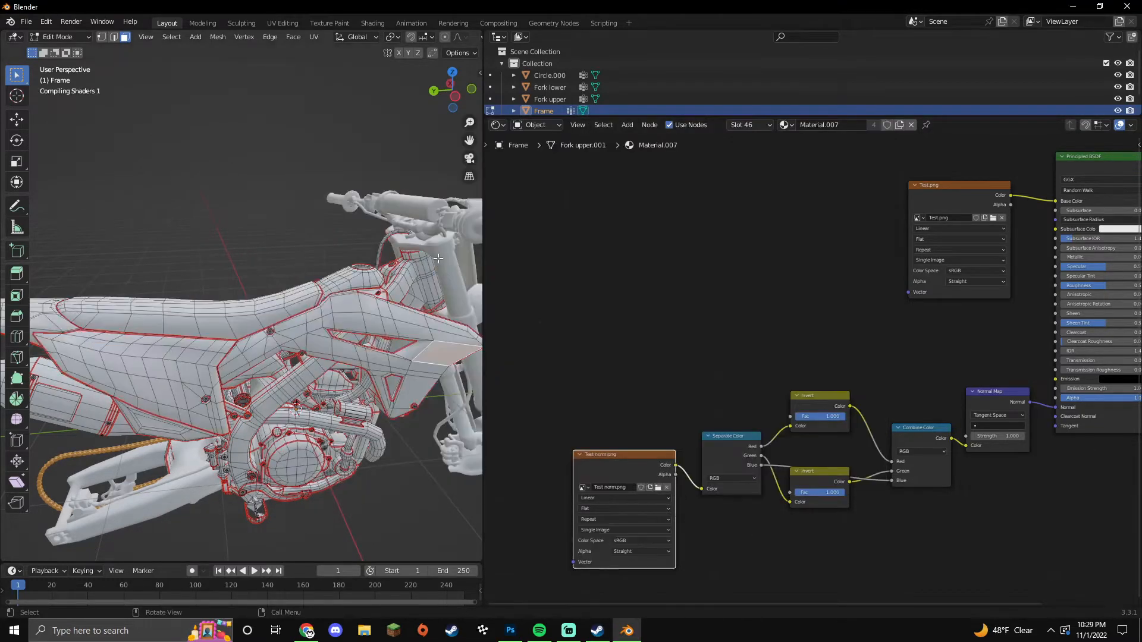
pyautogui.click(625, 541)
pyautogui.click(627, 487)
pyautogui.scroll(-4, 732, 369)
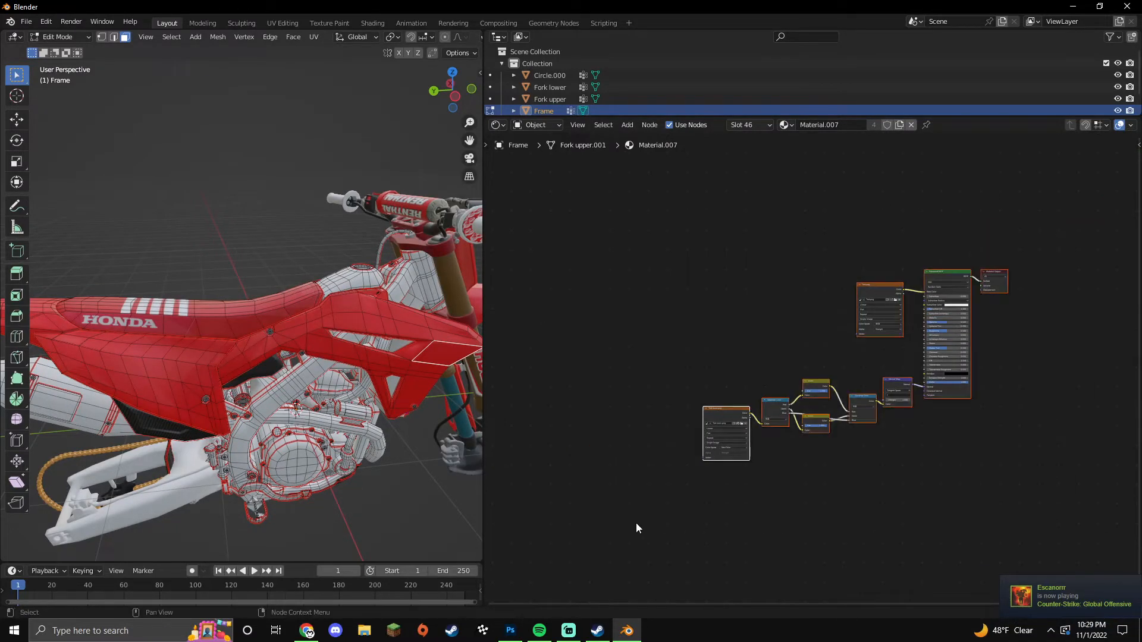
# Step: Replace Material.001's default nodes with the copied texture node setup
pyautogui.click(314, 367)
pyautogui.click(670, 126)
pyautogui.press('x')
pyautogui.hotkey('ctrl', 'v')
pyautogui.keyDown('shift'); pyautogui.moveTo(379, 418); pyautogui.dragTo(402, 334, button='middle'); pyautogui.keyUp('shift')
# Step: Give the swingarm's Material.012 the pasted texture nodes in place of its defaults
pyautogui.press('Tab')
pyautogui.click(218, 402)
pyautogui.press('Tab')
pyautogui.click(217, 403)
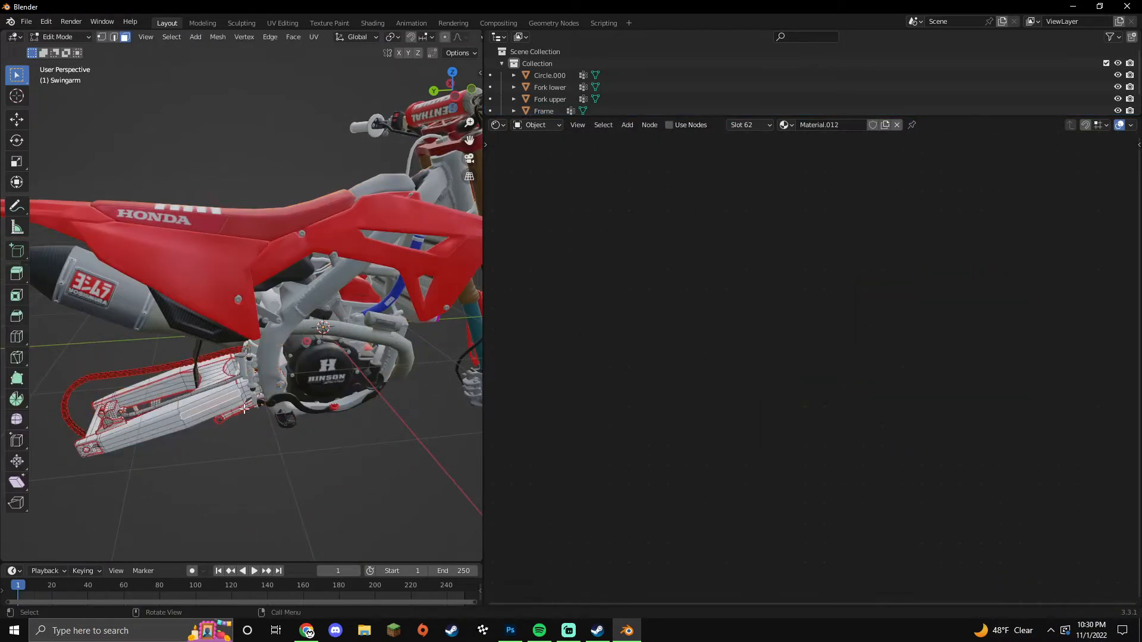
pyautogui.click(672, 127)
pyautogui.press('x')
pyautogui.hotkey('ctrl', 'v')
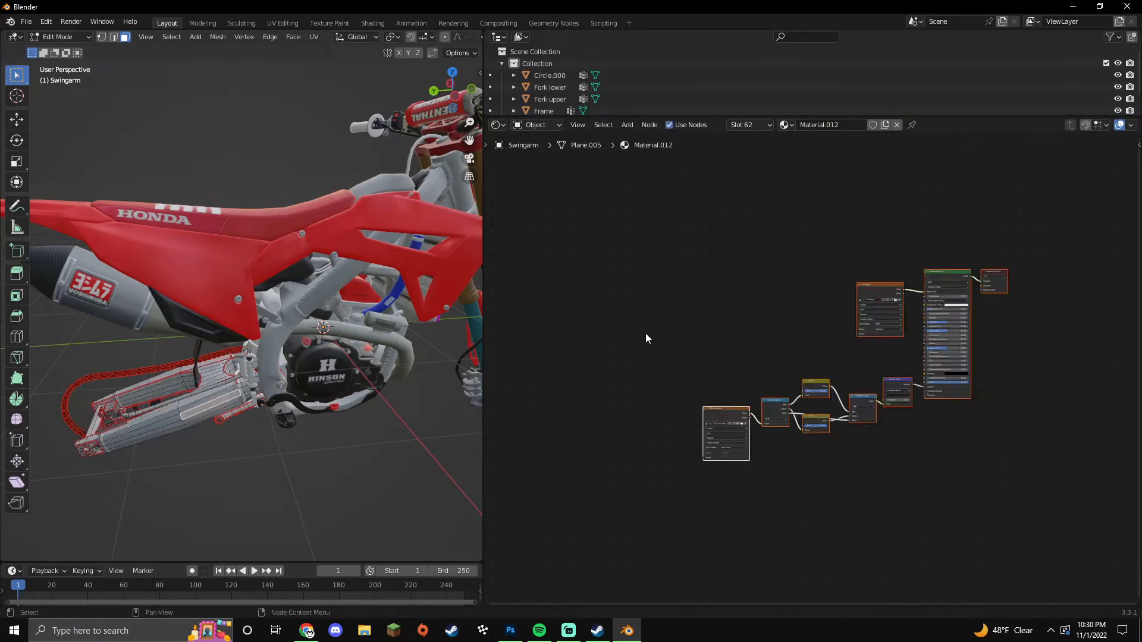
# Step: Paste the texture node setup into the Fork material, then put the frame into Edit Mode
pyautogui.click(146, 371)
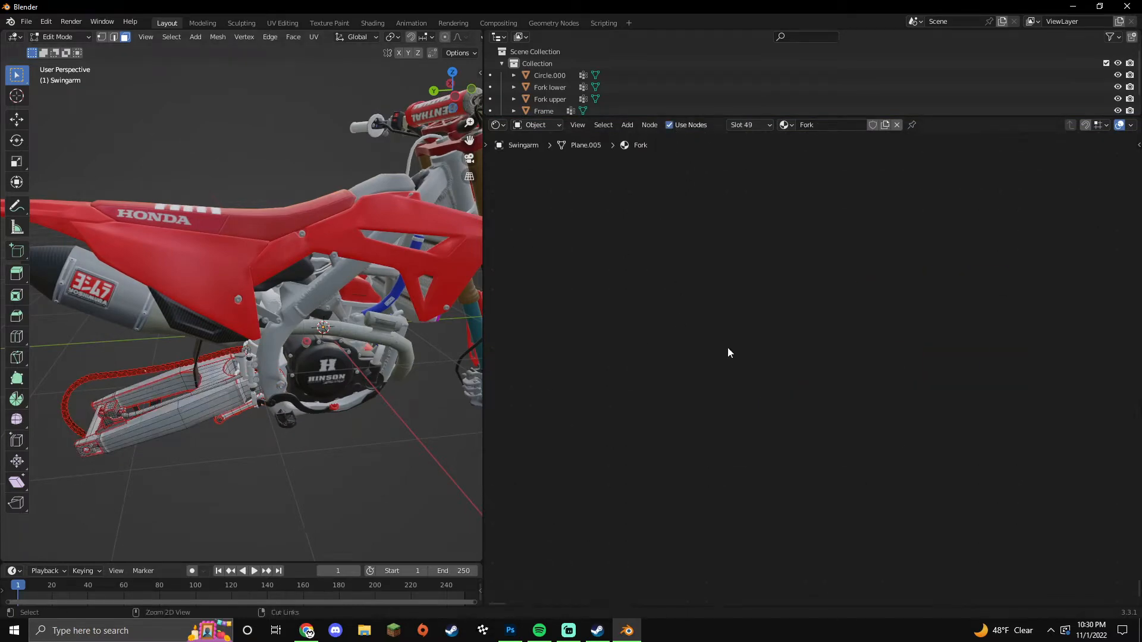
pyautogui.hotkey('ctrl', 'v')
pyautogui.moveTo(268, 357); pyautogui.dragTo(220, 336, button='middle')
pyautogui.press('Tab')
pyautogui.click(220, 337)
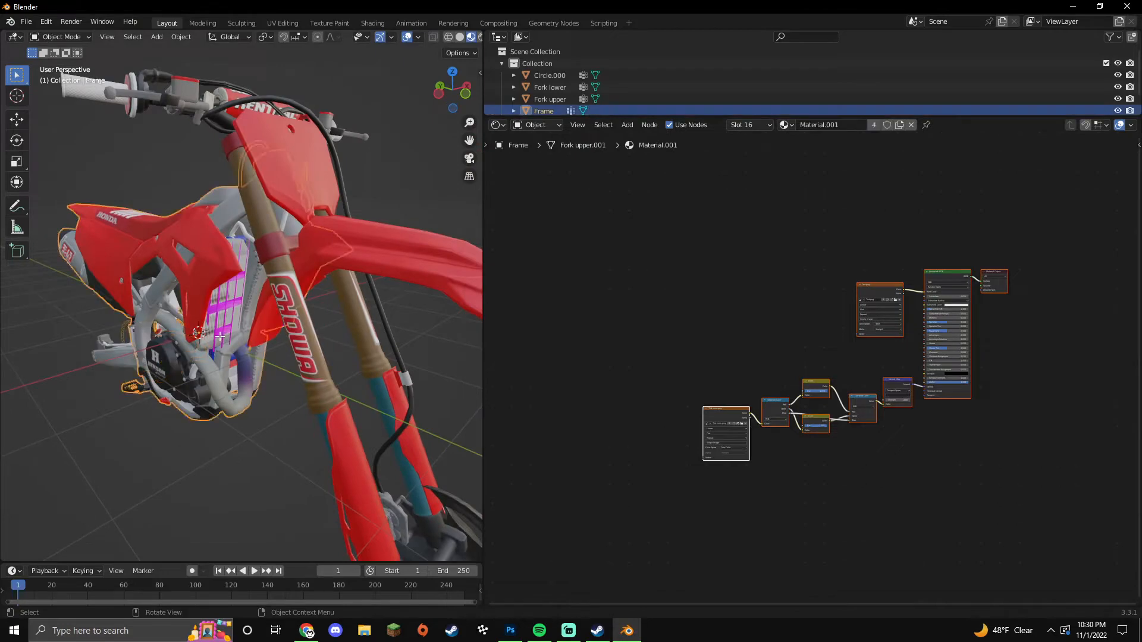
pyautogui.press('Tab')
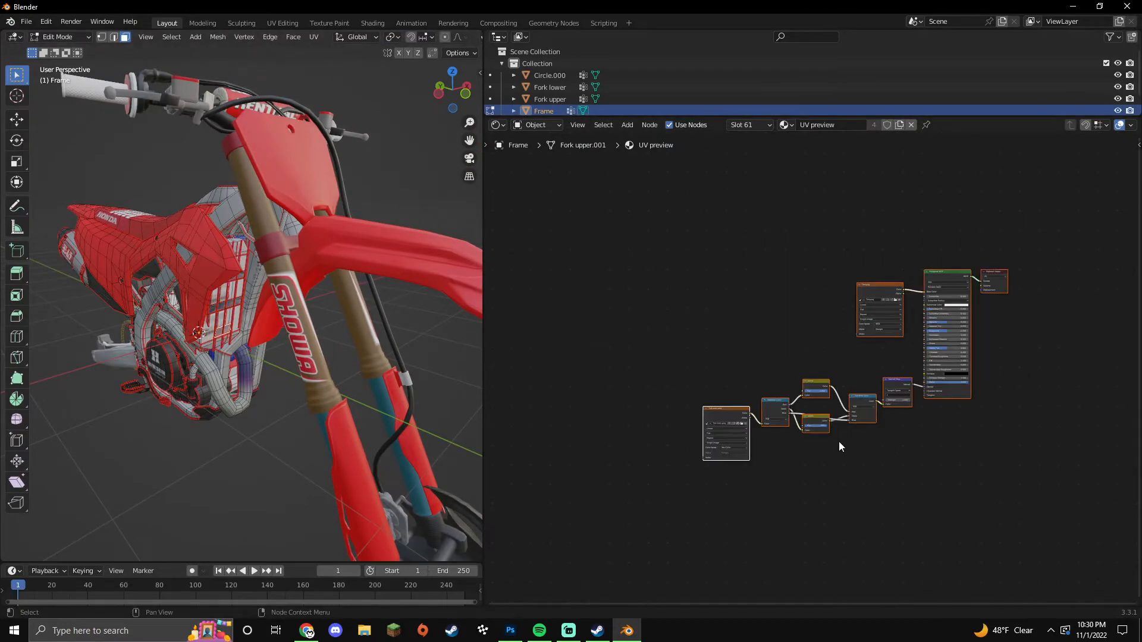
# Step: Select the cable and enable nodes on its Material.010
pyautogui.moveTo(363, 429); pyautogui.dragTo(413, 446, button='middle')
pyautogui.press('Tab')
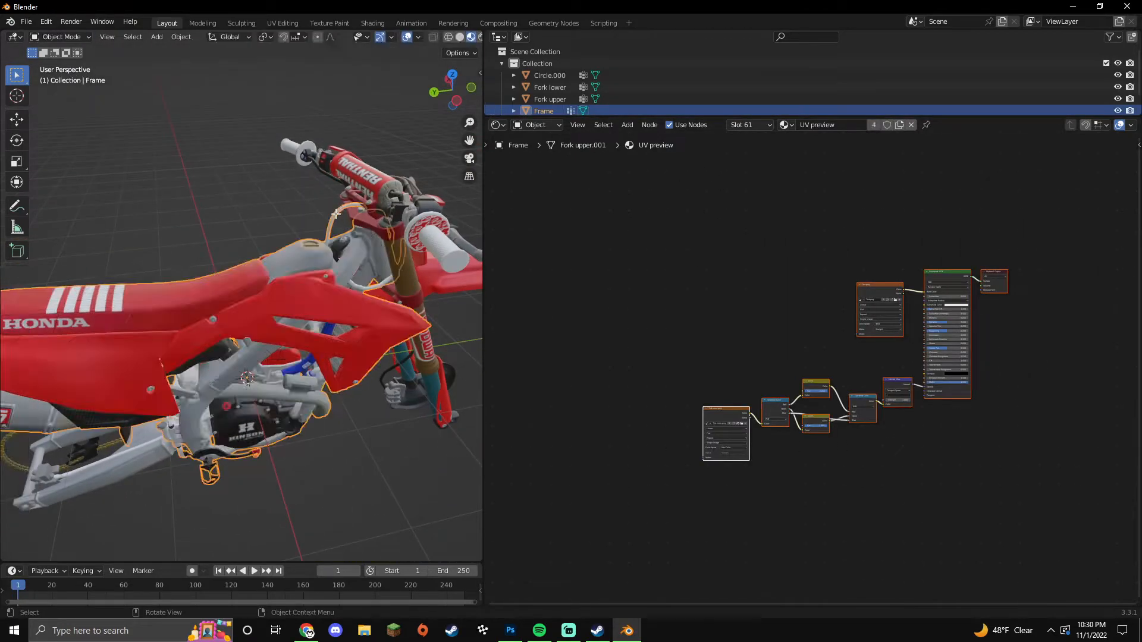
pyautogui.press('Tab')
pyautogui.click(336, 214)
pyautogui.click(669, 125)
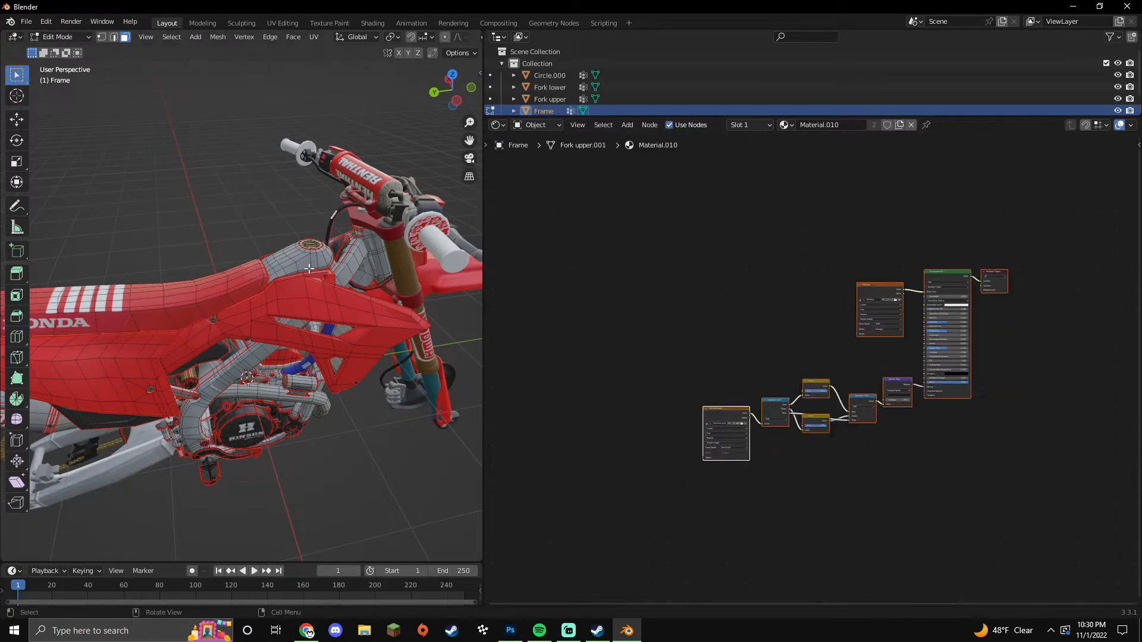
# Step: Widen the 3D viewport and view the textured bike from a low side angle
pyautogui.moveTo(334, 273); pyautogui.dragTo(370, 309, button='middle')
pyautogui.press('Tab')
pyautogui.click(397, 444)
pyautogui.moveTo(398, 444); pyautogui.dragTo(359, 454, button='middle')
pyautogui.moveTo(483, 403); pyautogui.dragTo(785, 420)
pyautogui.moveTo(765, 419); pyautogui.dragTo(432, 459, button='middle')
pyautogui.scroll(3, 470, 462)
pyautogui.scroll(-5, 383, 448)
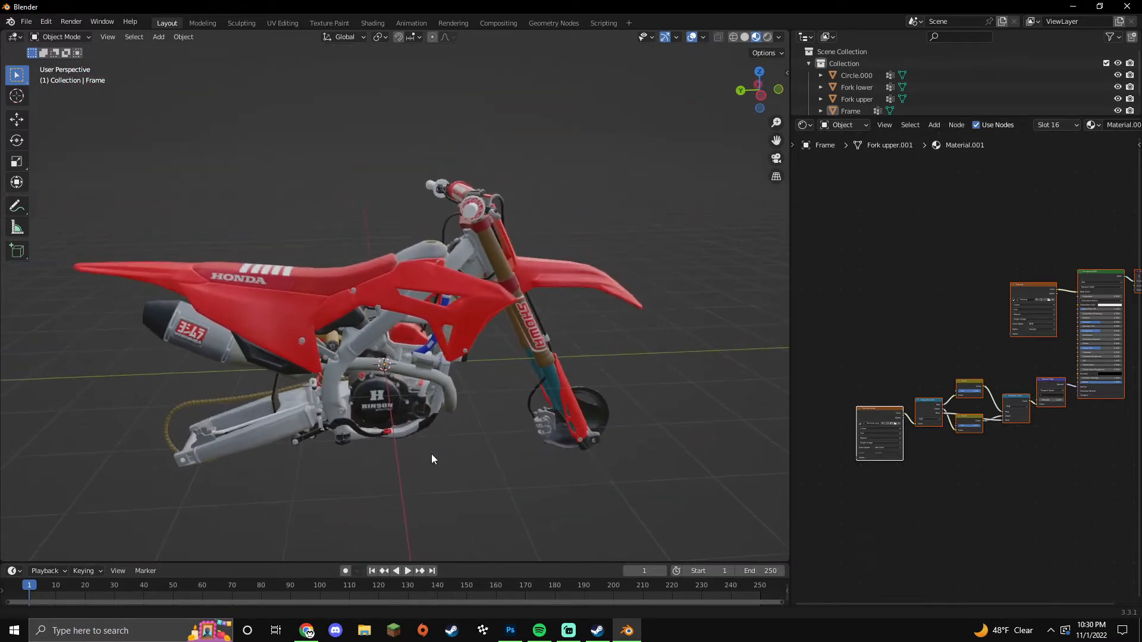
# Step: Append front_wheel-p2staS and rear_wheel-p2staS from wheels_P2sta.blend's Object folder
pyautogui.click(27, 22)
pyautogui.click(45, 153)
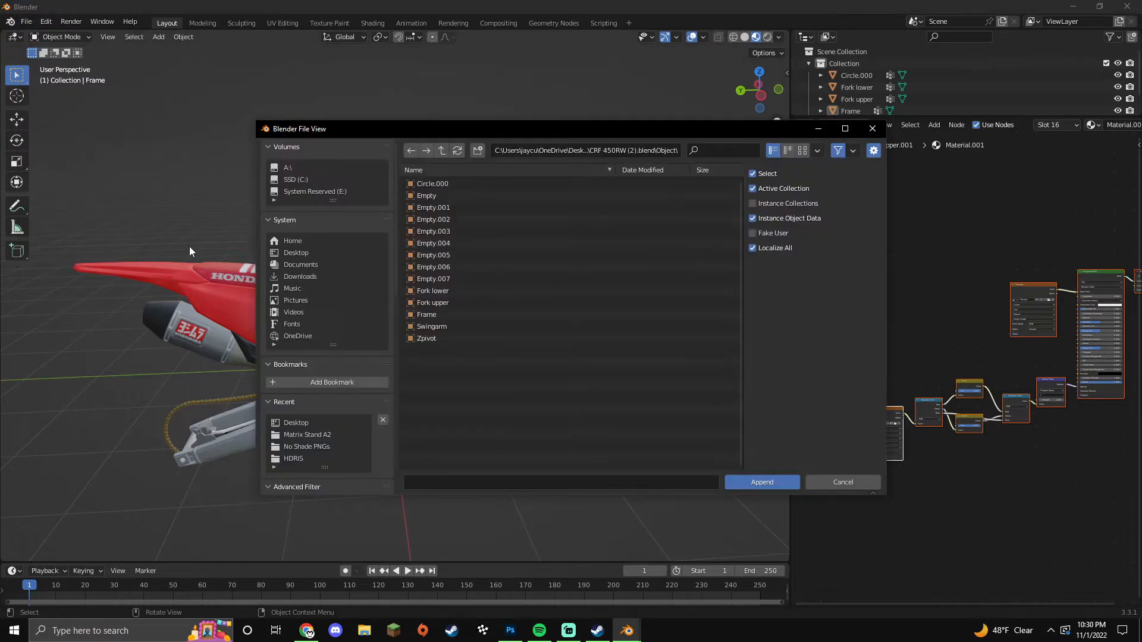
pyautogui.click(301, 255)
pyautogui.doubleClick(446, 208)
pyautogui.click(455, 196)
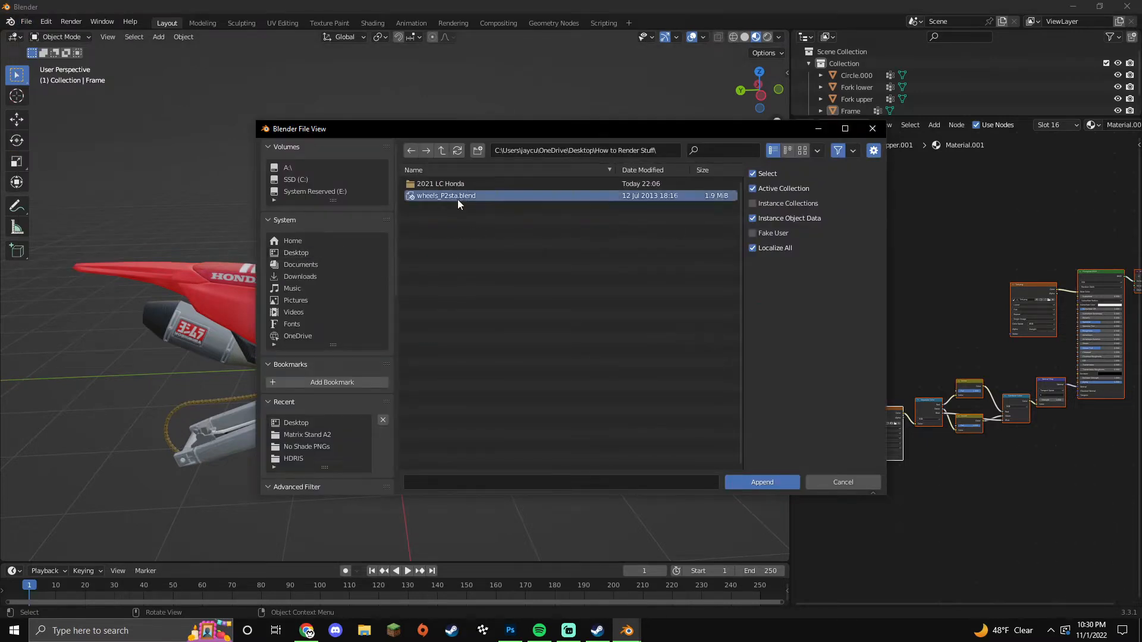
pyautogui.doubleClick(458, 198)
pyautogui.doubleClick(440, 233)
pyautogui.click(473, 219)
pyautogui.keyDown('ctrl'); pyautogui.click(470, 256); pyautogui.keyUp('ctrl')
pyautogui.click(758, 482)
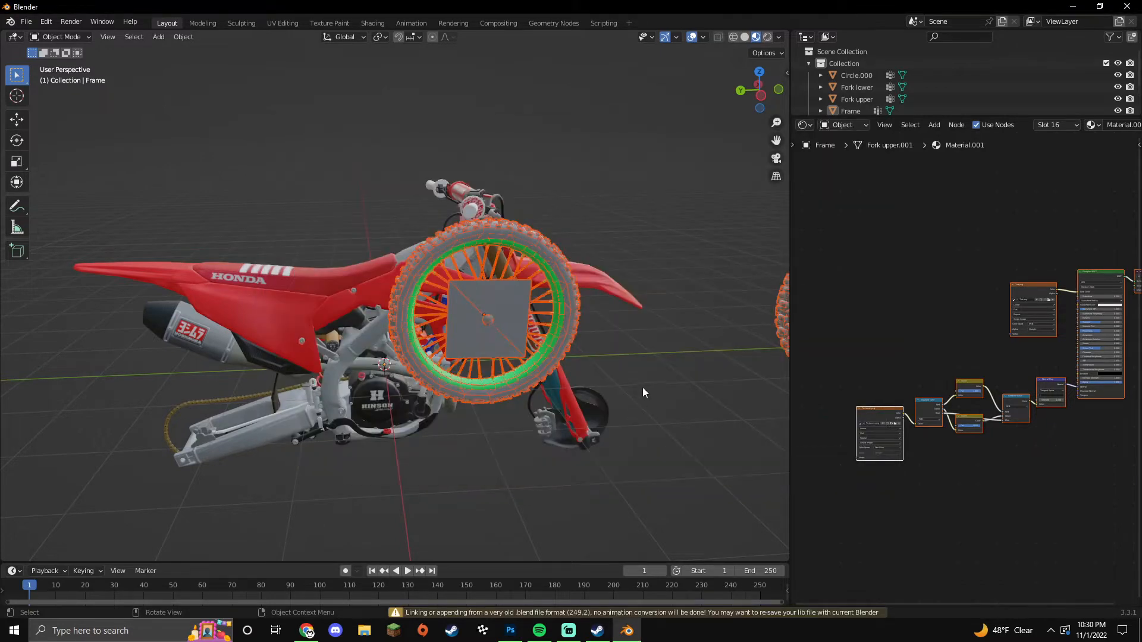
# Step: Rotate both appended wheels 180° around Z with rz180
pyautogui.scroll(-3, 633, 391)
pyautogui.write('rz180')
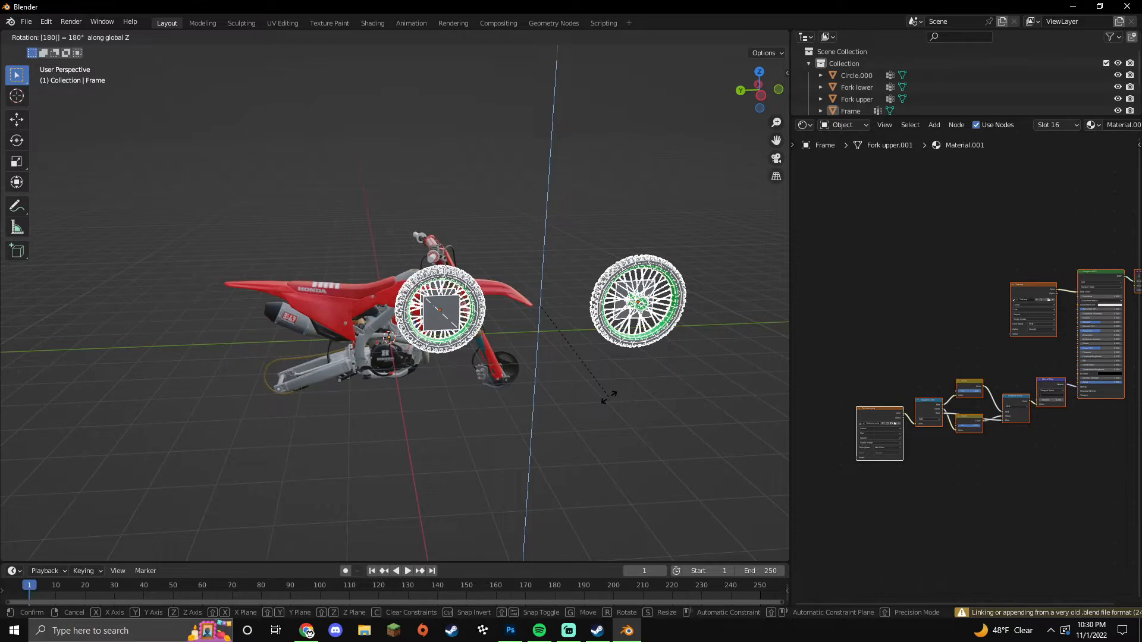
pyautogui.press('Return')
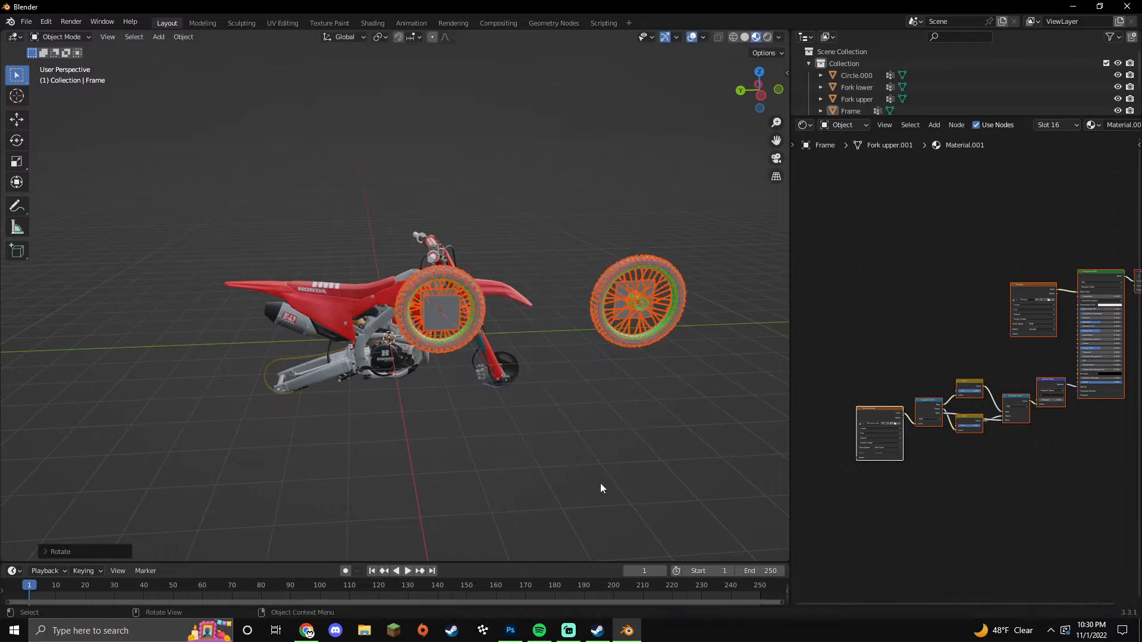
pyautogui.click(568, 631)
pyautogui.click(568, 632)
pyautogui.moveTo(555, 423); pyautogui.dragTo(558, 452, button='middle')
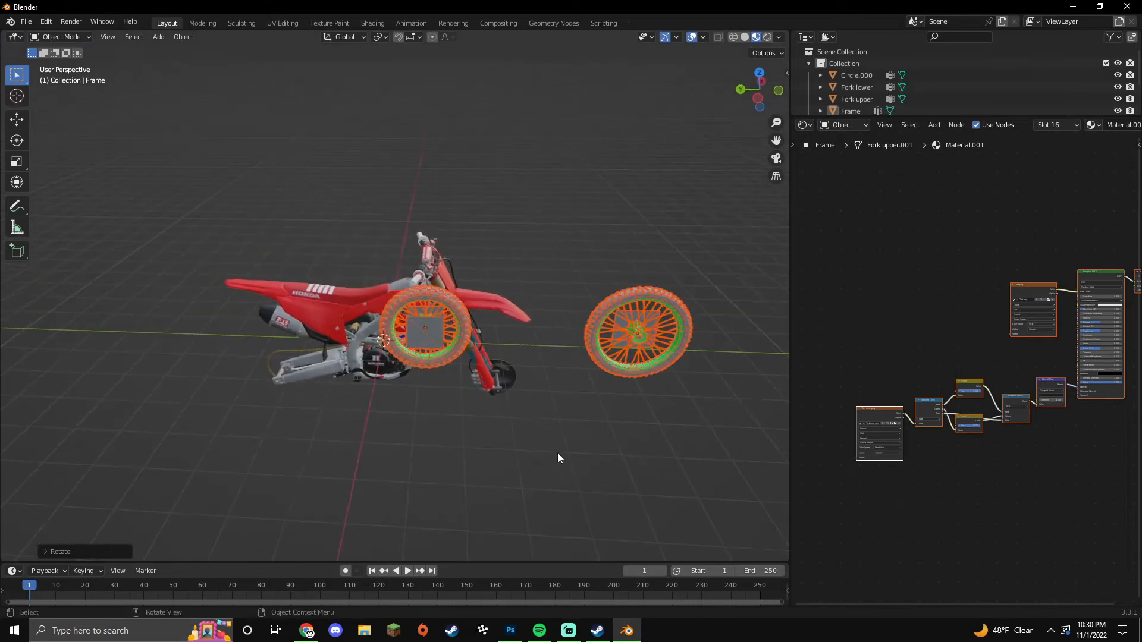
# Step: Move the front wheel along X, Y and Z into the fork
pyautogui.click(18, 120)
pyautogui.moveTo(484, 332); pyautogui.dragTo(66, 325)
pyautogui.click(204, 344)
pyautogui.moveTo(162, 320); pyautogui.dragTo(463, 350)
pyautogui.moveTo(475, 378); pyautogui.dragTo(384, 372, button='middle')
pyautogui.moveTo(390, 334); pyautogui.dragTo(406, 378)
pyautogui.press('z')
pyautogui.scroll(5, 410, 392)
pyautogui.moveTo(410, 497); pyautogui.dragTo(396, 404, button='middle')
pyautogui.moveTo(479, 470); pyautogui.dragTo(427, 479, button='middle')
pyautogui.moveTo(377, 405)
pyautogui.mouseDown()
pyautogui.moveTo(375, 379)
pyautogui.moveTo(356, 398)
pyautogui.moveTo(381, 424)
pyautogui.moveTo(405, 403)
pyautogui.moveTo(371, 414)
pyautogui.mouseUp()
pyautogui.moveTo(440, 416); pyautogui.dragTo(423, 419)
pyautogui.moveTo(434, 423); pyautogui.dragTo(474, 422, button='middle')
# Step: Scale the front wheel to fit the fork and re-centre it between the fork legs
pyautogui.press('s')
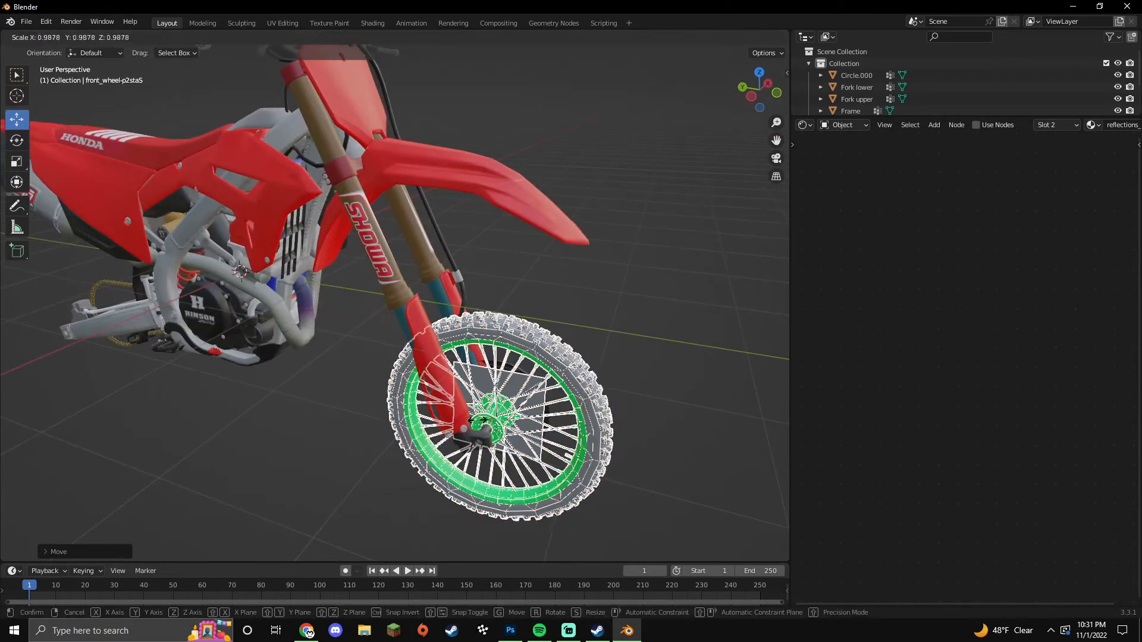
pyautogui.click(473, 419)
pyautogui.moveTo(336, 419); pyautogui.dragTo(442, 429, button='middle')
pyautogui.scroll(-4, 379, 414)
pyautogui.press('s')
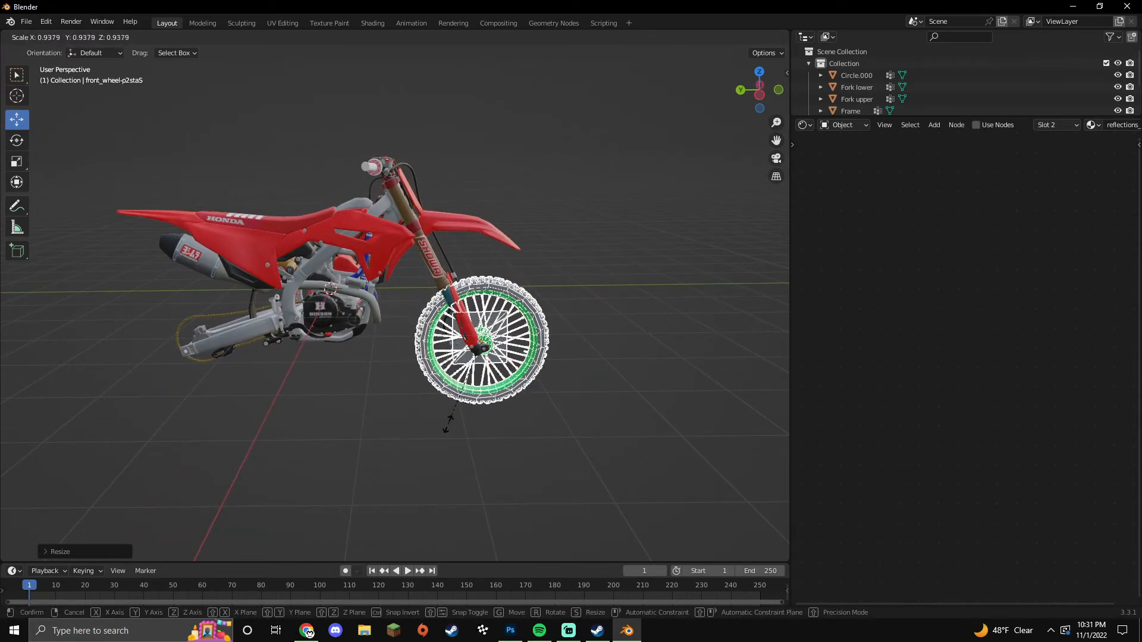
pyautogui.click(452, 425)
pyautogui.moveTo(499, 448); pyautogui.dragTo(315, 393, button='middle')
pyautogui.scroll(5, 357, 437)
pyautogui.moveTo(324, 381); pyautogui.dragTo(319, 383)
pyautogui.click(389, 432)
pyautogui.moveTo(389, 435); pyautogui.dragTo(363, 480, button='middle')
pyautogui.click(342, 466)
pyautogui.press('g')
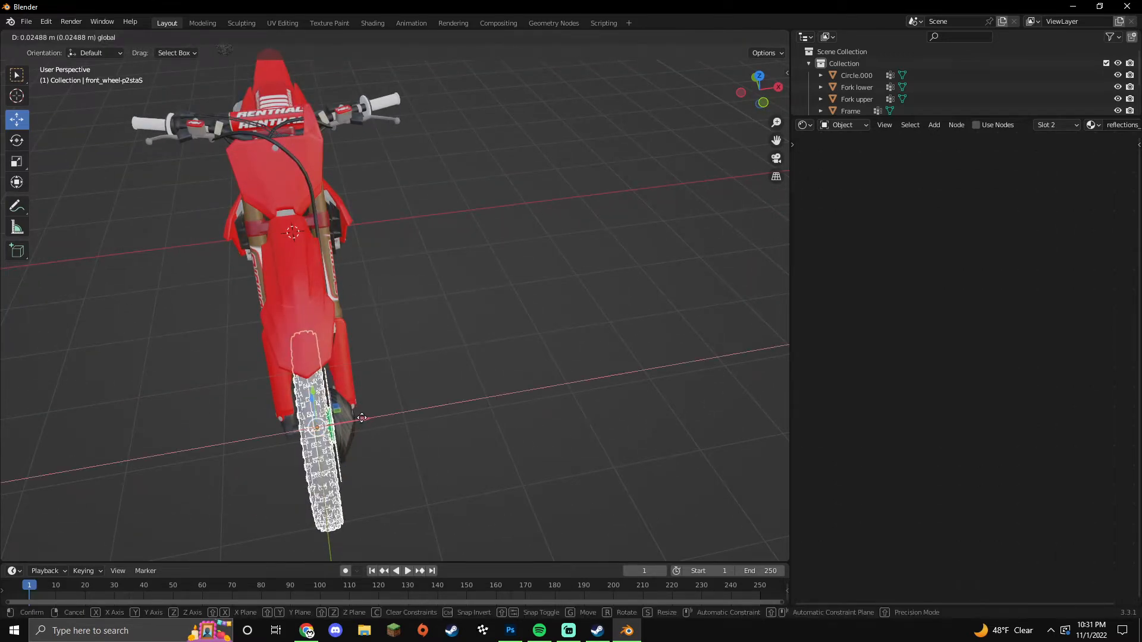
pyautogui.click(366, 421)
# Step: Move the rear wheel down and across onto the swingarm's axle
pyautogui.moveTo(373, 423); pyautogui.dragTo(523, 461, button='middle')
pyautogui.scroll(-5, 431, 453)
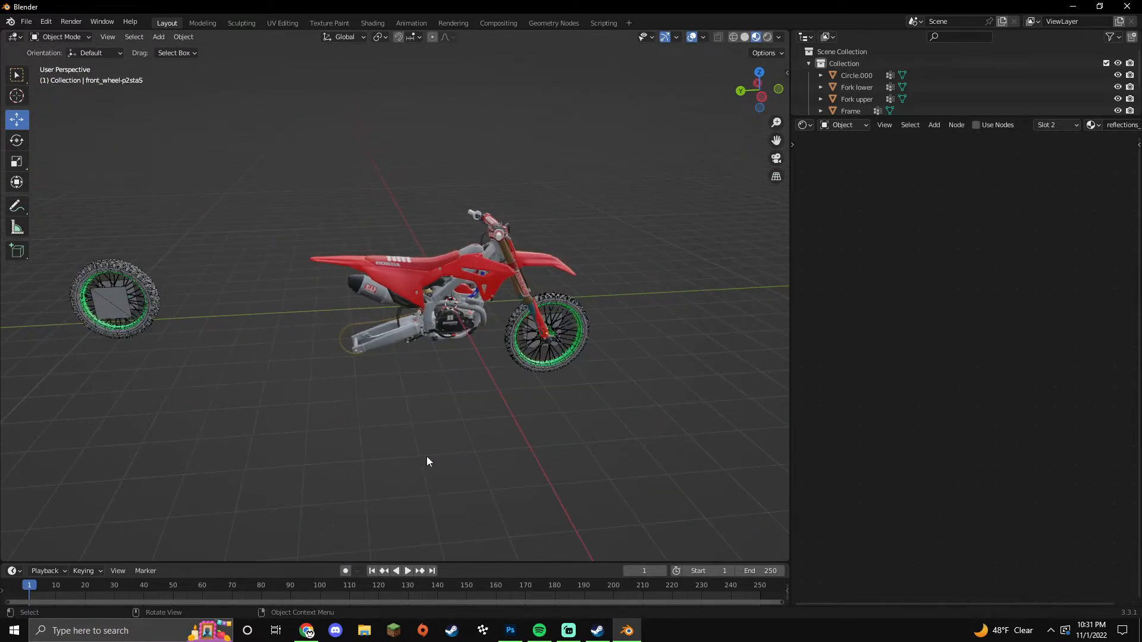
pyautogui.moveTo(133, 326); pyautogui.dragTo(527, 383, button='middle')
pyautogui.moveTo(690, 247); pyautogui.dragTo(491, 433)
pyautogui.moveTo(492, 433); pyautogui.dragTo(406, 473, button='middle')
pyautogui.moveTo(437, 459); pyautogui.dragTo(421, 402)
pyautogui.moveTo(399, 448); pyautogui.dragTo(533, 466, button='middle')
pyautogui.scroll(5, 536, 466)
pyautogui.moveTo(545, 350); pyautogui.dragTo(483, 363)
# Step: Scale the rear wheel up slightly
pyautogui.press('s')
pyautogui.click(535, 416)
pyautogui.moveTo(616, 461); pyautogui.dragTo(589, 458, button='middle')
# Step: Enable nodes on the rear wheel's material and unlink its Image Texture image to open a new one
pyautogui.press('Tab')
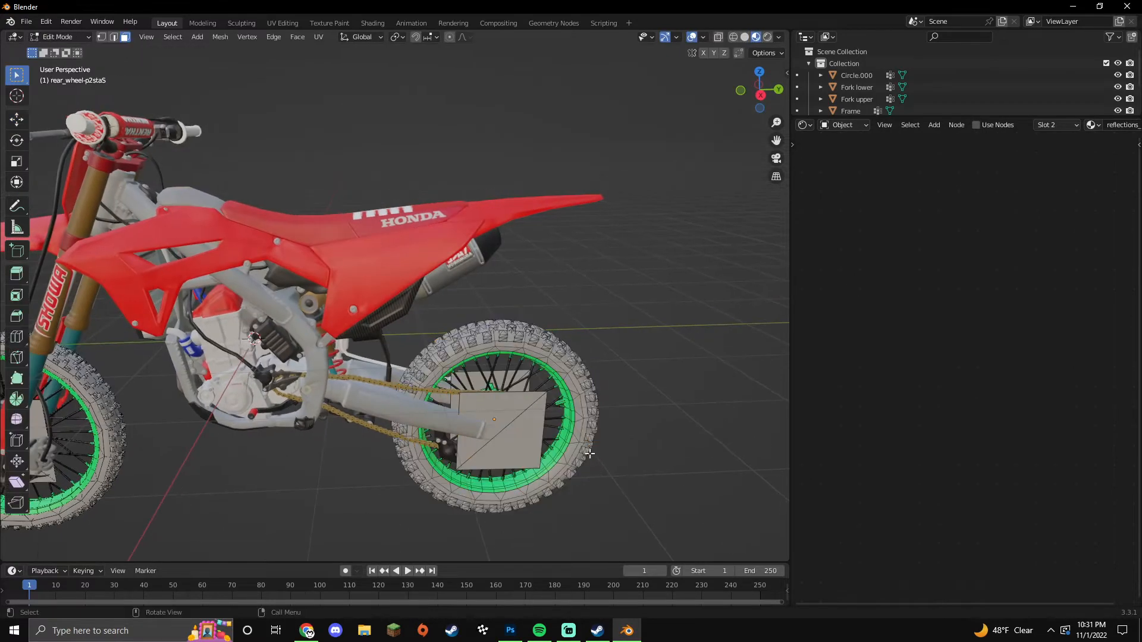
pyautogui.click(977, 125)
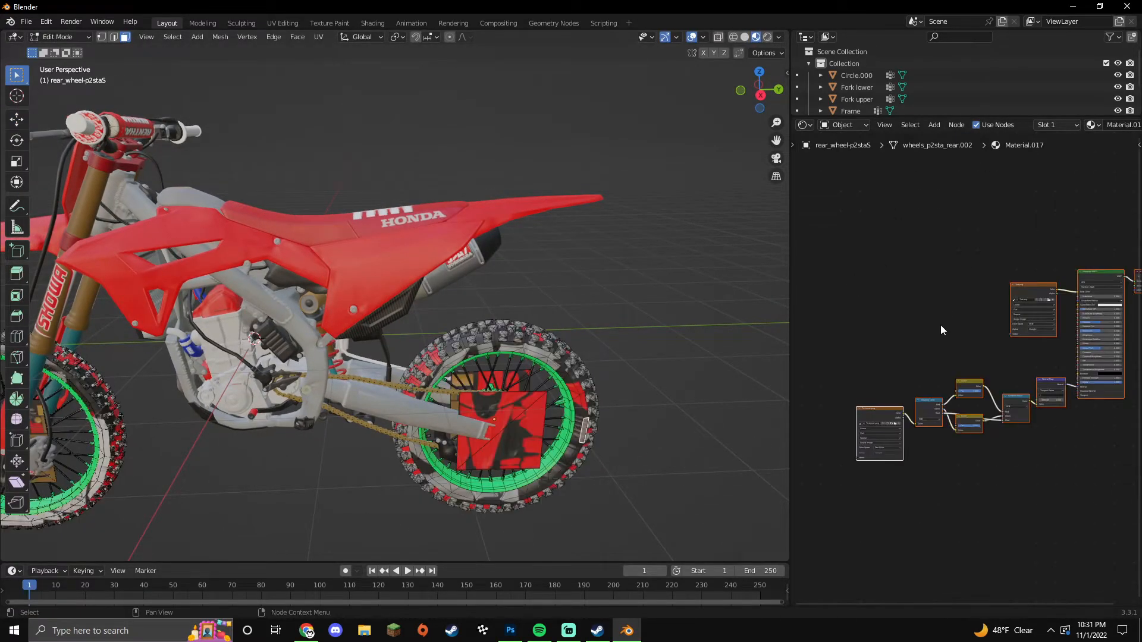
pyautogui.scroll(2, 952, 325)
pyautogui.moveTo(981, 325); pyautogui.dragTo(869, 311, button='middle')
pyautogui.click(963, 277)
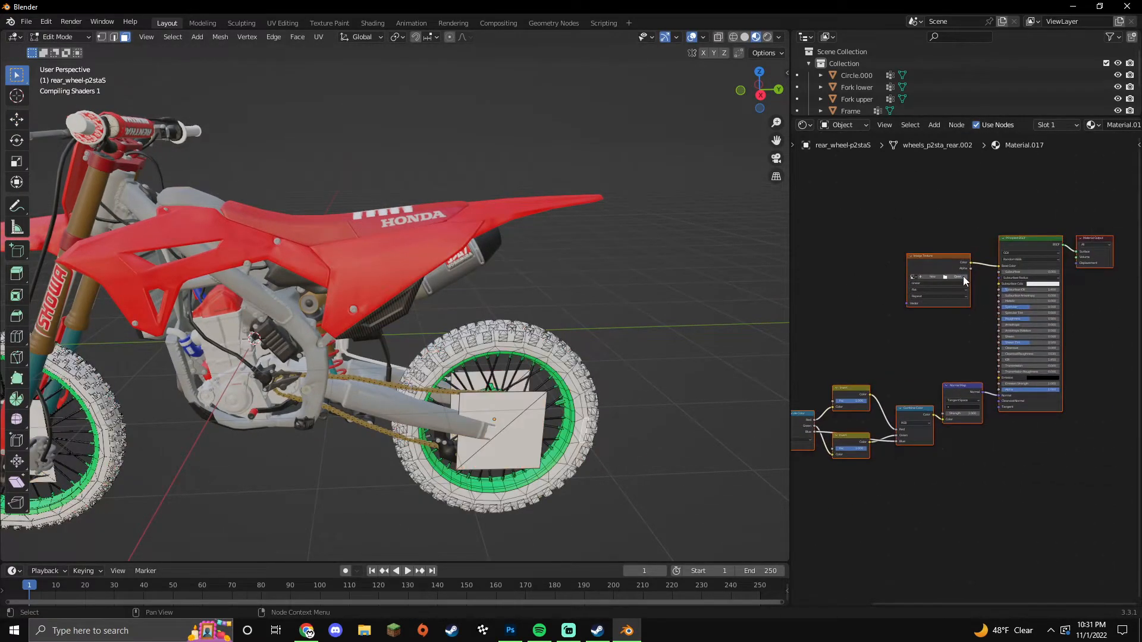
pyautogui.click(958, 276)
pyautogui.click(510, 630)
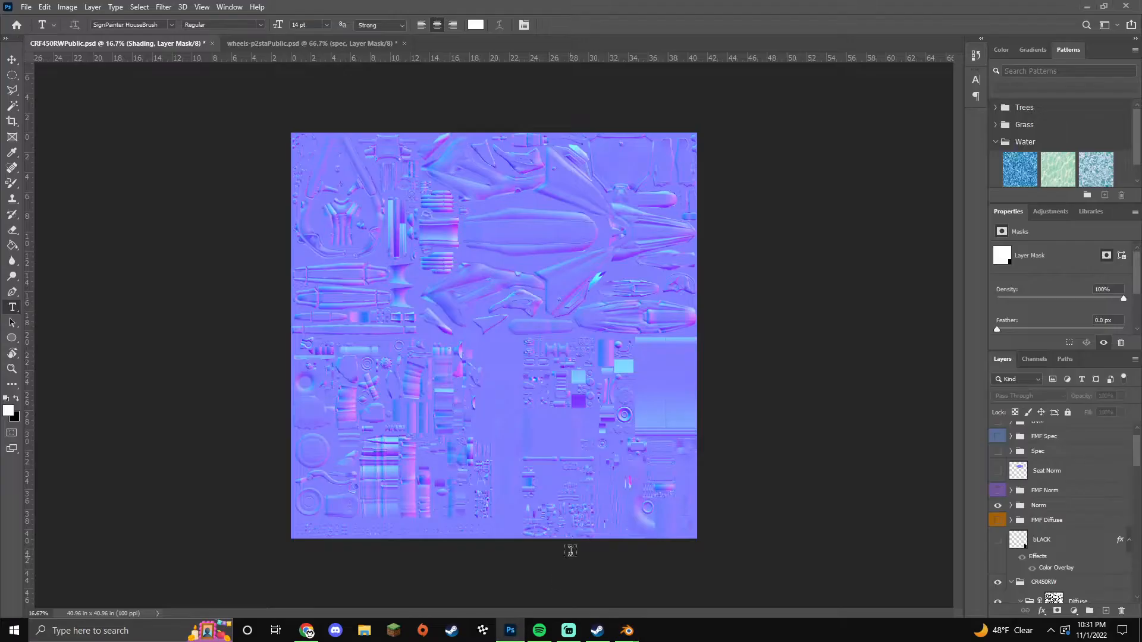
# Step: In wheels-p2staPublic.psd, hide the norm group and toggle the AO group's visibility
pyautogui.click(339, 46)
pyautogui.scroll(-2, 1008, 476)
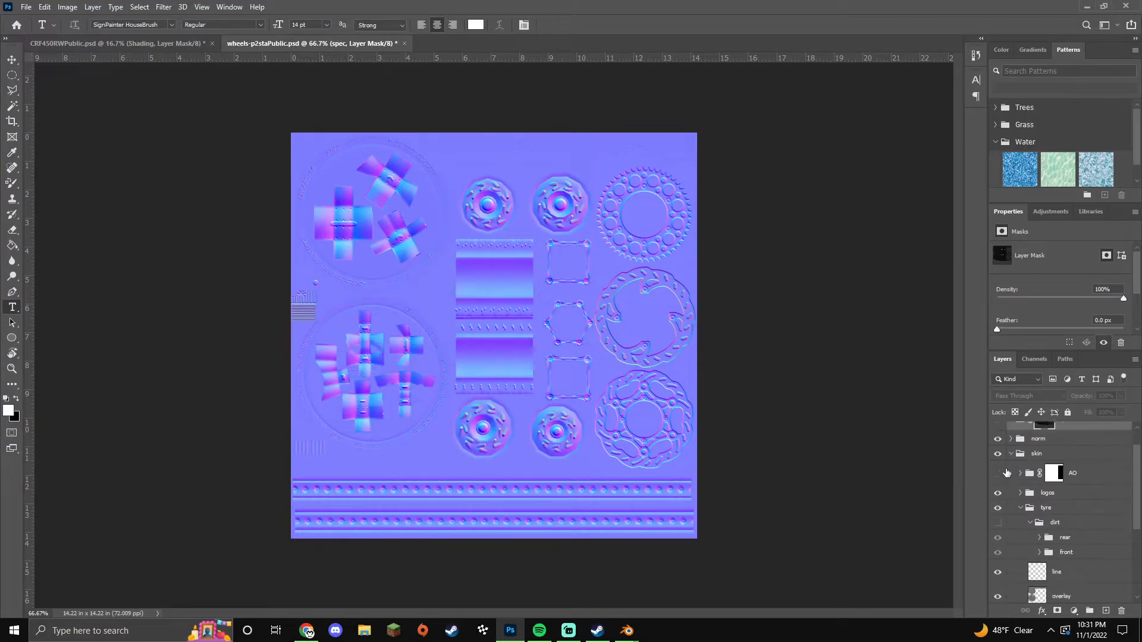
pyautogui.scroll(2, 1010, 489)
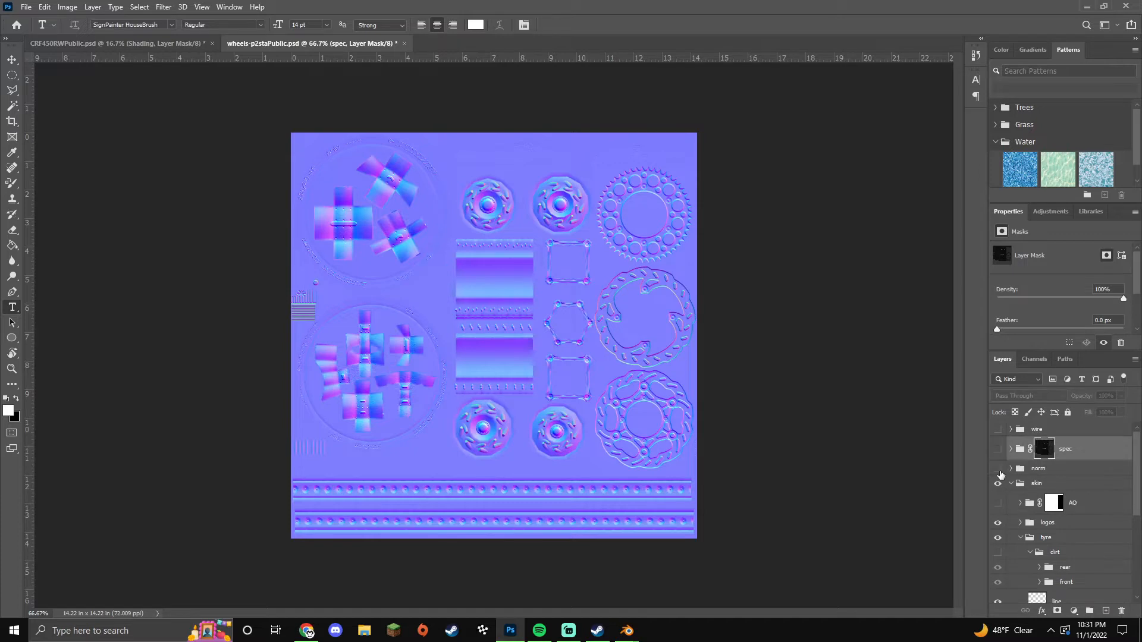
pyautogui.click(999, 469)
pyautogui.scroll(-3, 1010, 497)
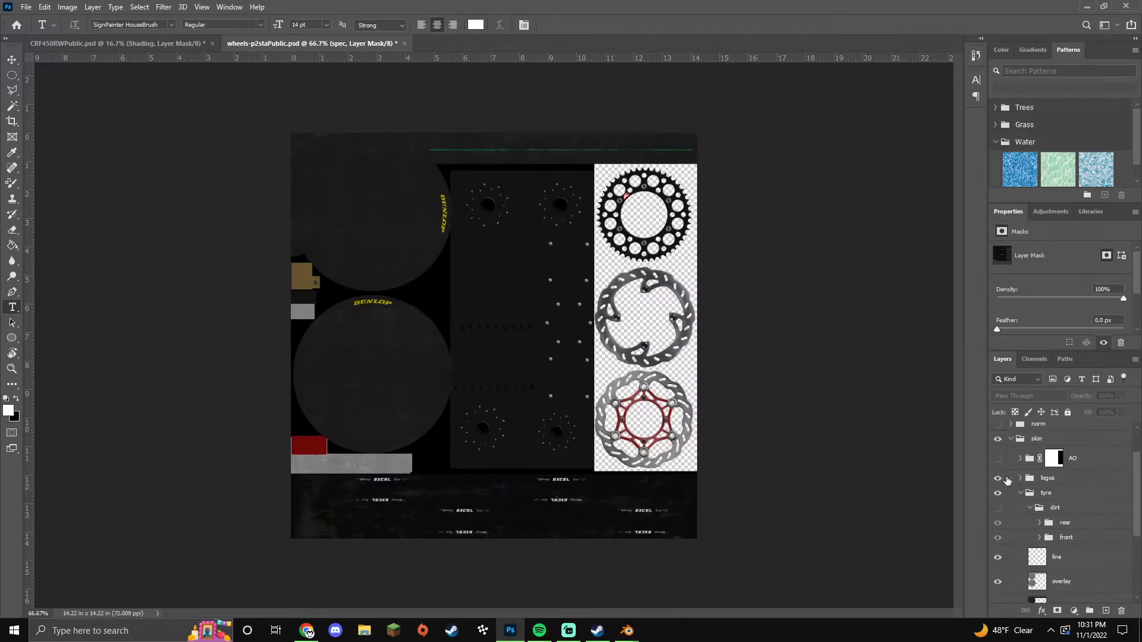
pyautogui.click(999, 459)
# Step: Load wheels.png into the rear wheel's Image Texture and link its Alpha to the shader
pyautogui.click(1084, 7)
pyautogui.click(293, 253)
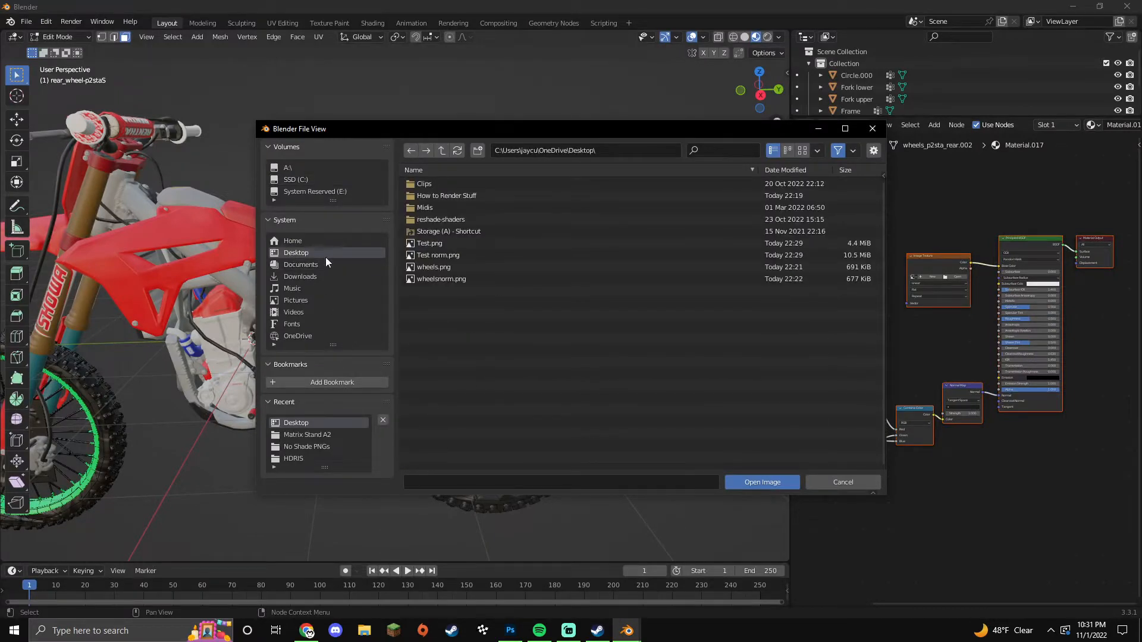
pyautogui.doubleClick(446, 268)
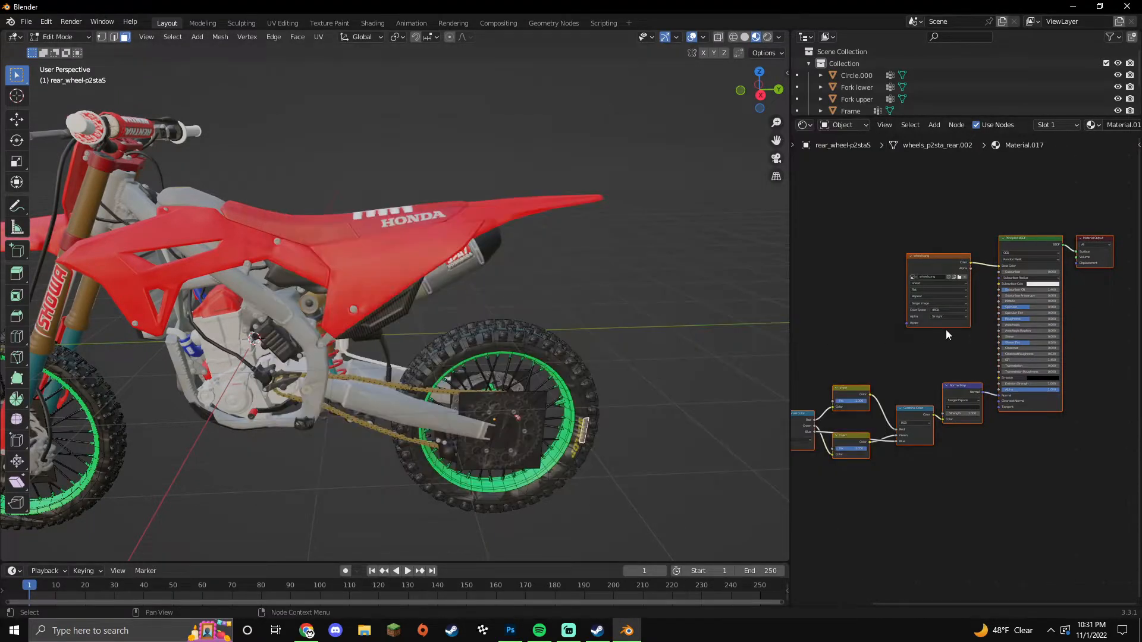
pyautogui.scroll(2, 952, 324)
pyautogui.moveTo(972, 232); pyautogui.dragTo(1007, 395)
pyautogui.moveTo(900, 362); pyautogui.dragTo(1031, 334, button='middle')
# Step: Load wheelsnorm.png as the normal map texture with Non-Color colour space
pyautogui.click(803, 447)
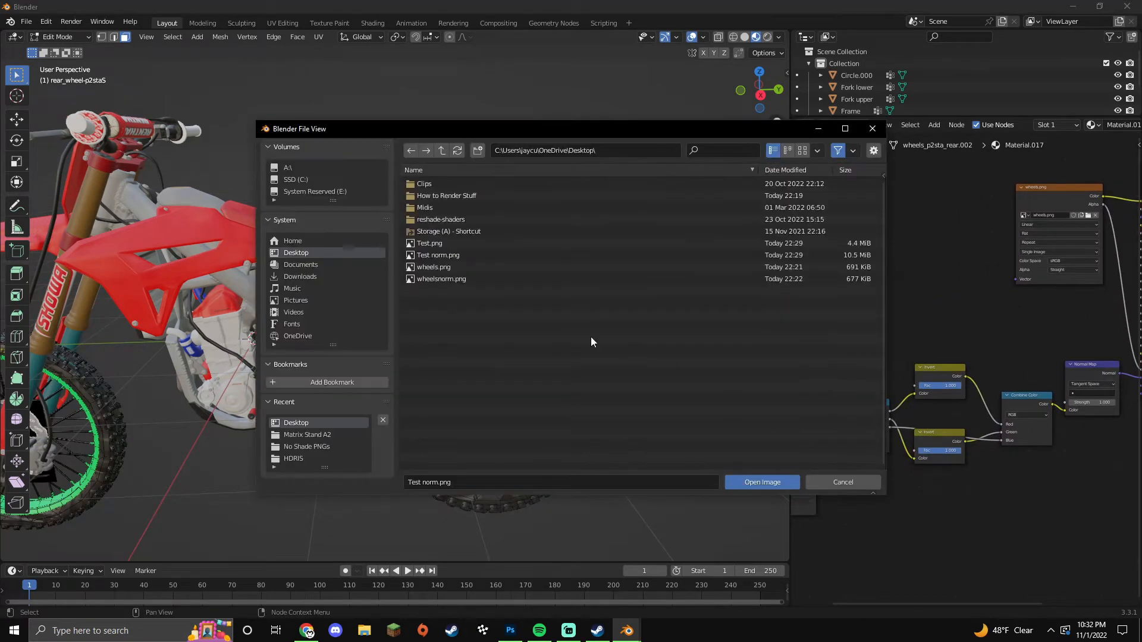
pyautogui.doubleClick(422, 280)
pyautogui.moveTo(884, 534); pyautogui.dragTo(872, 460, button='middle')
pyautogui.click(820, 494)
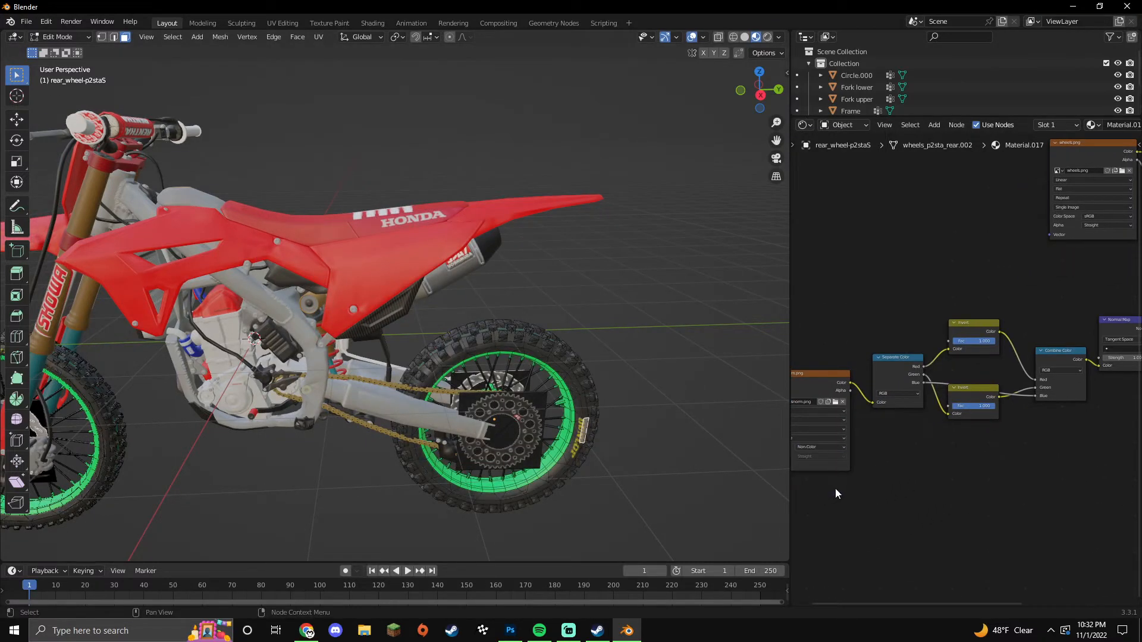
pyautogui.scroll(-6, 941, 473)
# Step: Copy the wheel shader tree into the reflections_low material, replacing its default nodes
pyautogui.moveTo(1098, 226); pyautogui.dragTo(818, 462)
pyautogui.click(557, 456)
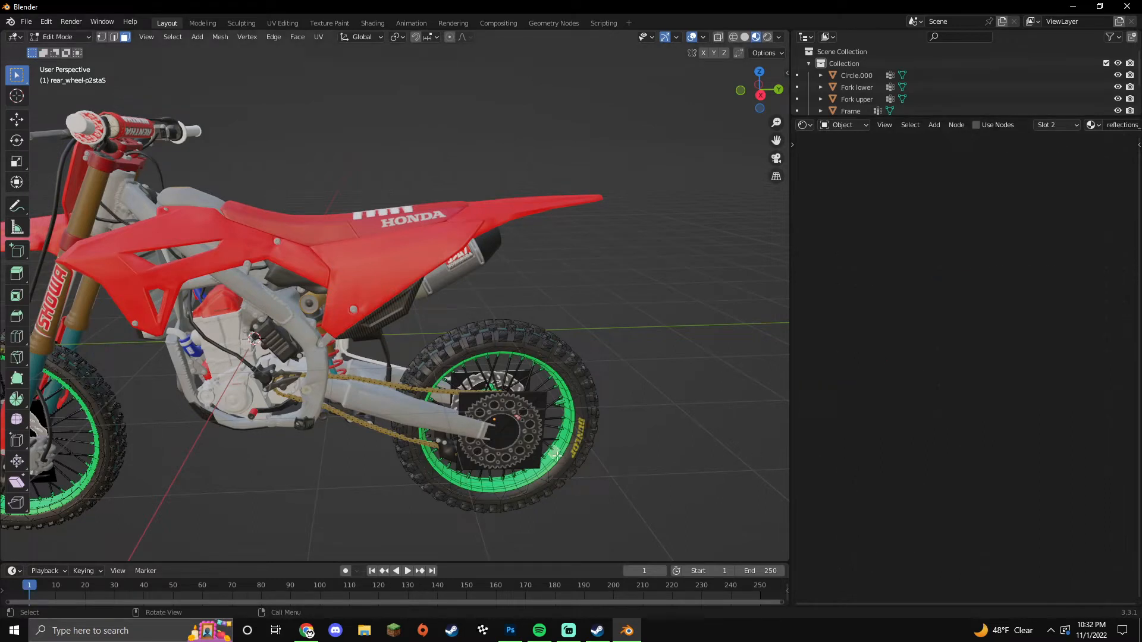
pyautogui.click(976, 125)
pyautogui.press('x')
pyautogui.hotkey('ctrl', 'v')
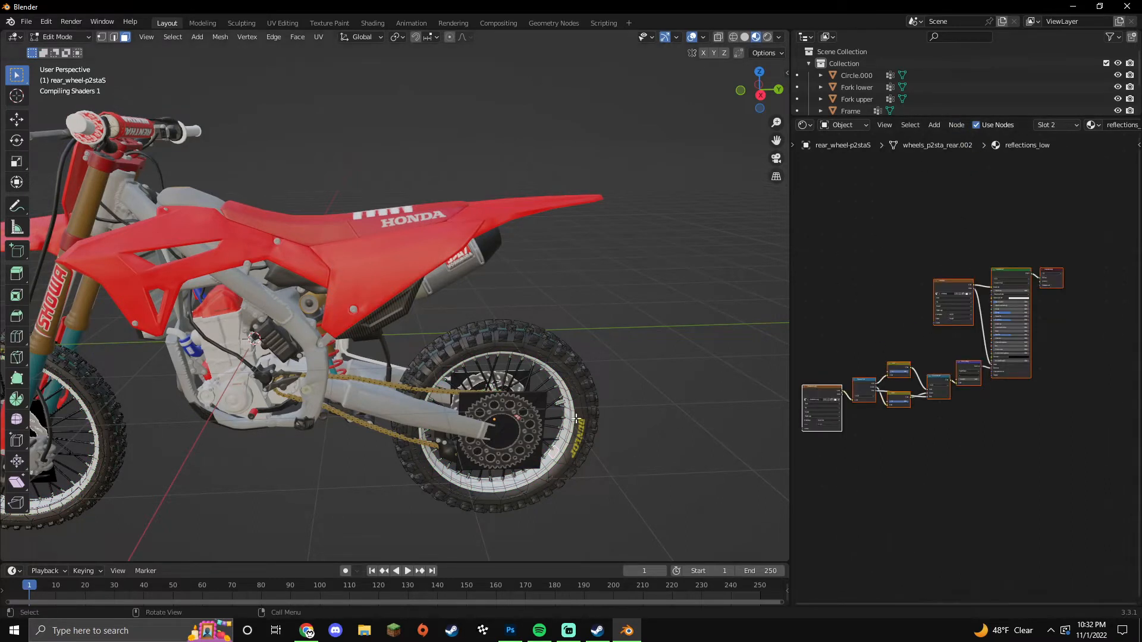
# Step: Paste the same wheel shader tree into the chrome material in place of its defaults
pyautogui.click(553, 403)
pyautogui.click(976, 125)
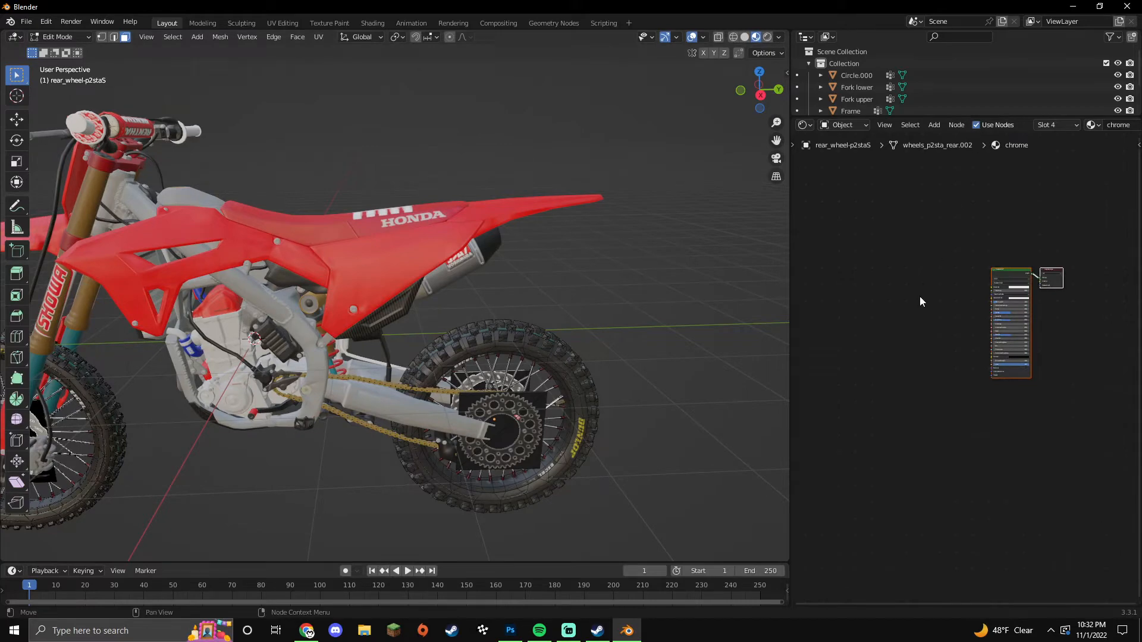
pyautogui.press('x')
pyautogui.hotkey('ctrl', 'v')
pyautogui.moveTo(585, 397); pyautogui.dragTo(520, 491, button='middle')
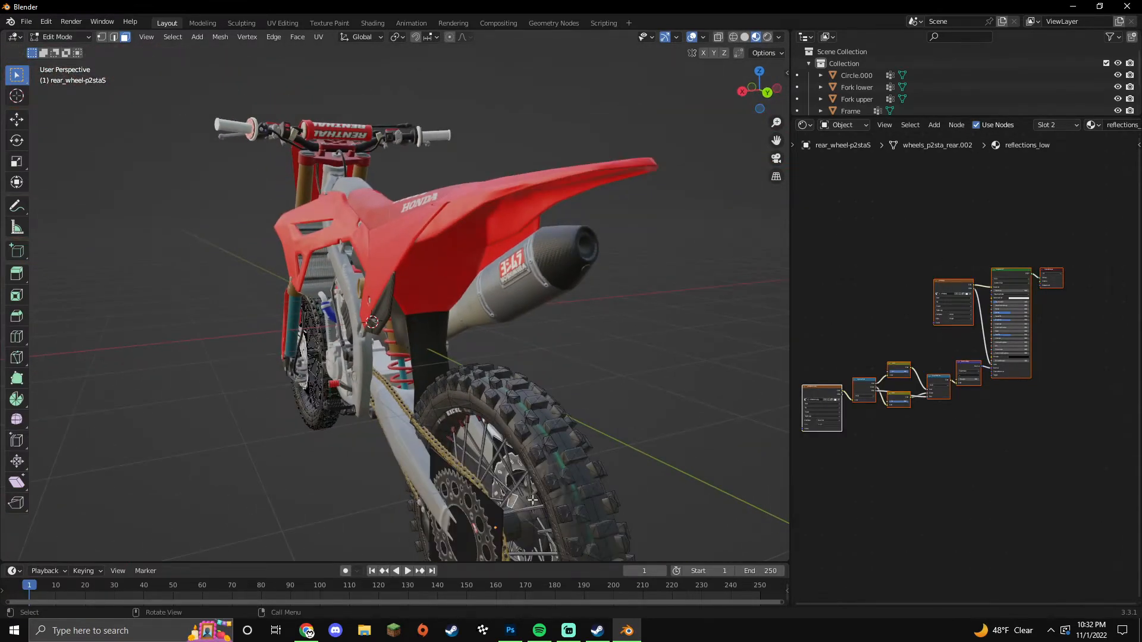
# Step: Lower the rear wheel, shift it along X and Y, and enlarge it slightly
pyautogui.press('Tab')
pyautogui.moveTo(517, 437); pyautogui.dragTo(438, 448, button='middle')
pyautogui.moveTo(382, 428); pyautogui.dragTo(394, 429)
pyautogui.moveTo(411, 439); pyautogui.dragTo(500, 401, button='middle')
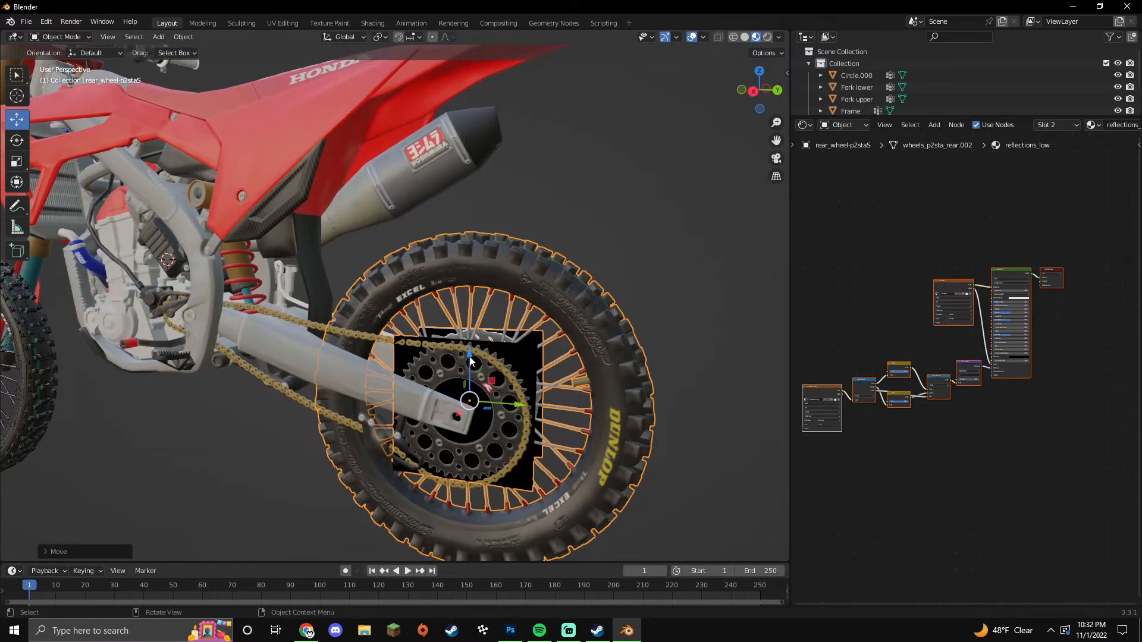
pyautogui.moveTo(470, 362); pyautogui.dragTo(470, 367)
pyautogui.moveTo(511, 406); pyautogui.dragTo(510, 408)
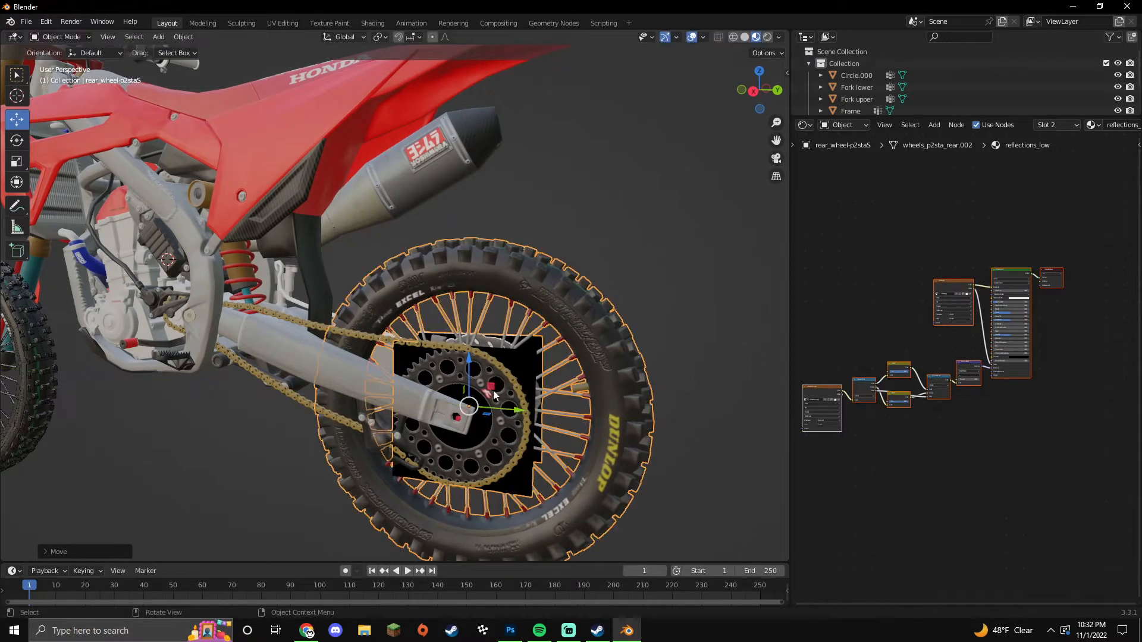
pyautogui.press('s')
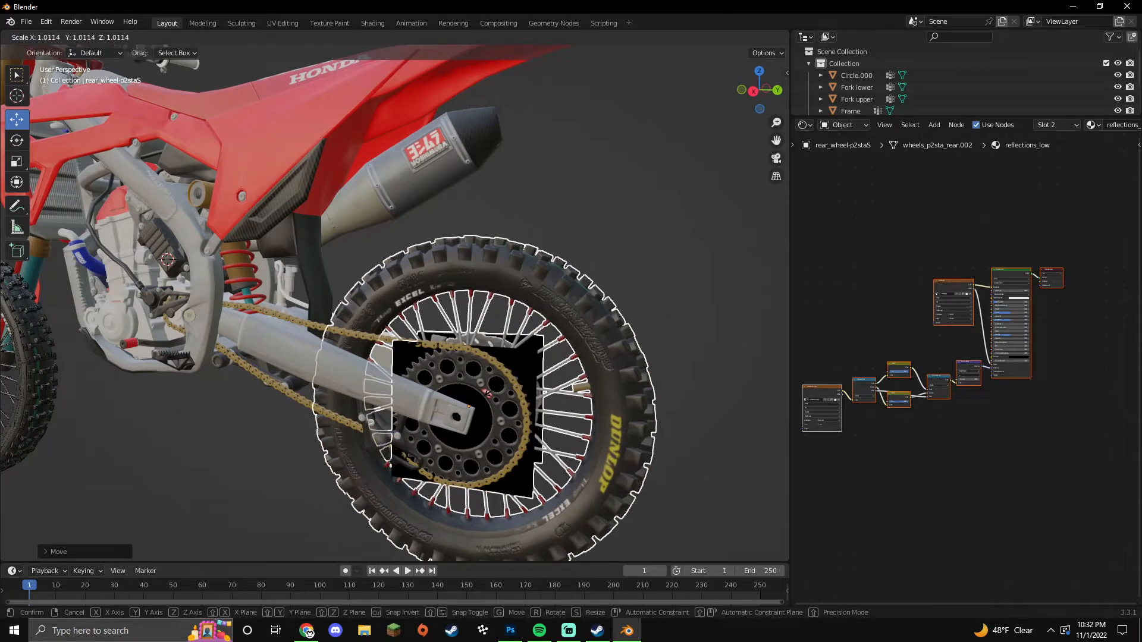
pyautogui.click(494, 394)
pyautogui.moveTo(516, 410); pyautogui.dragTo(519, 412)
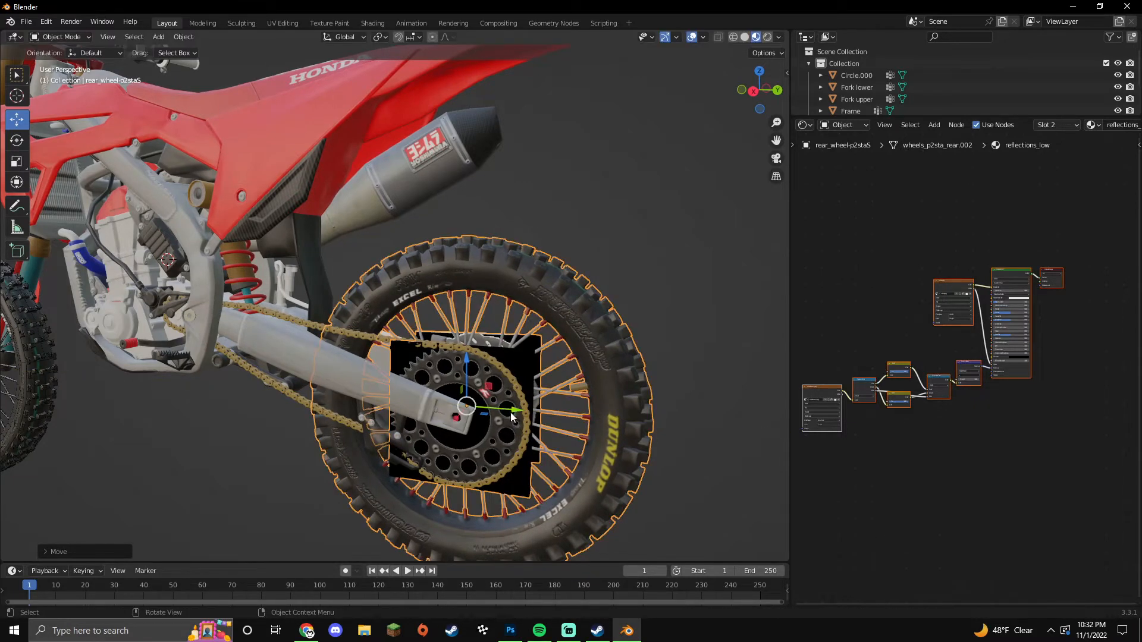
# Step: Scale the front wheel up to match the rear wheel
pyautogui.scroll(-4, 526, 434)
pyautogui.moveTo(533, 445); pyautogui.dragTo(356, 436, button='middle')
pyautogui.click(223, 421)
pyautogui.press('Tab')
pyautogui.press('Tab')
pyautogui.click(267, 436)
pyautogui.click(226, 423)
pyautogui.press('s')
pyautogui.click(232, 427)
pyautogui.click(294, 438)
pyautogui.moveTo(294, 437); pyautogui.dragTo(410, 450, button='middle')
pyautogui.scroll(2, 409, 452)
pyautogui.scroll(-1, 408, 450)
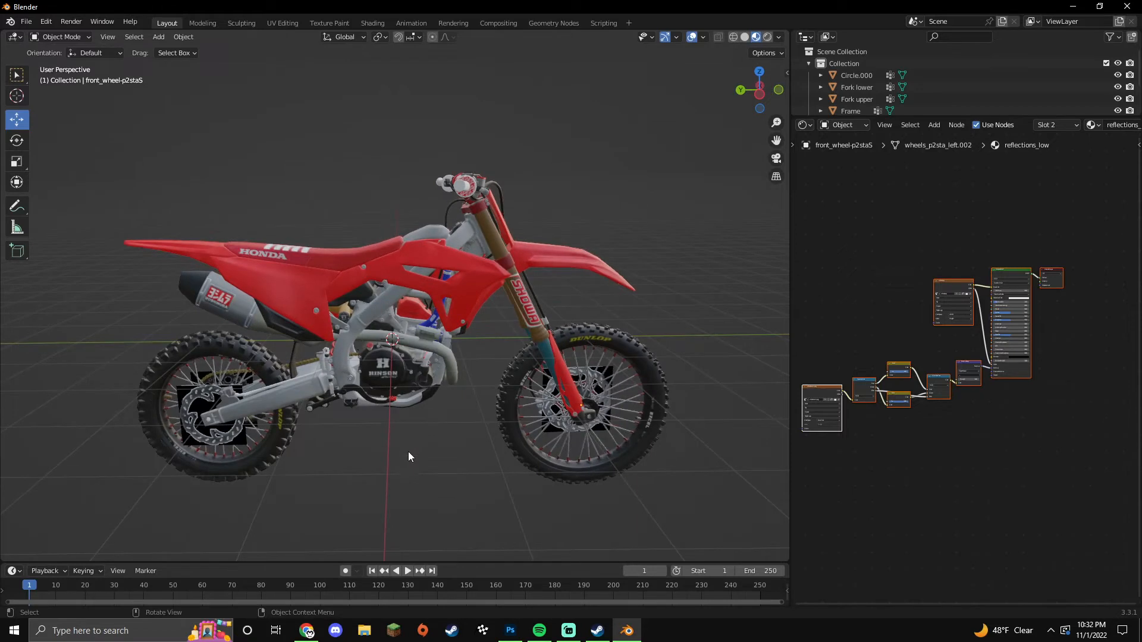
# Step: Append the stand object from MatrixA2.blend in the Blends for Renders folder
pyautogui.click(26, 22)
pyautogui.click(55, 154)
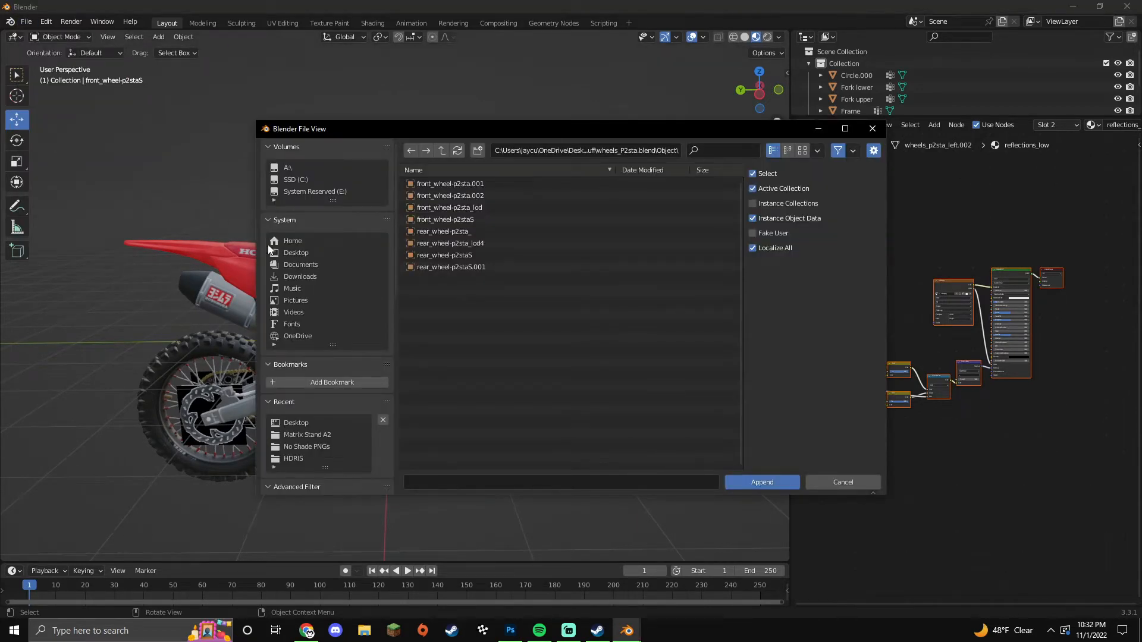
pyautogui.click(361, 257)
pyautogui.doubleClick(467, 231)
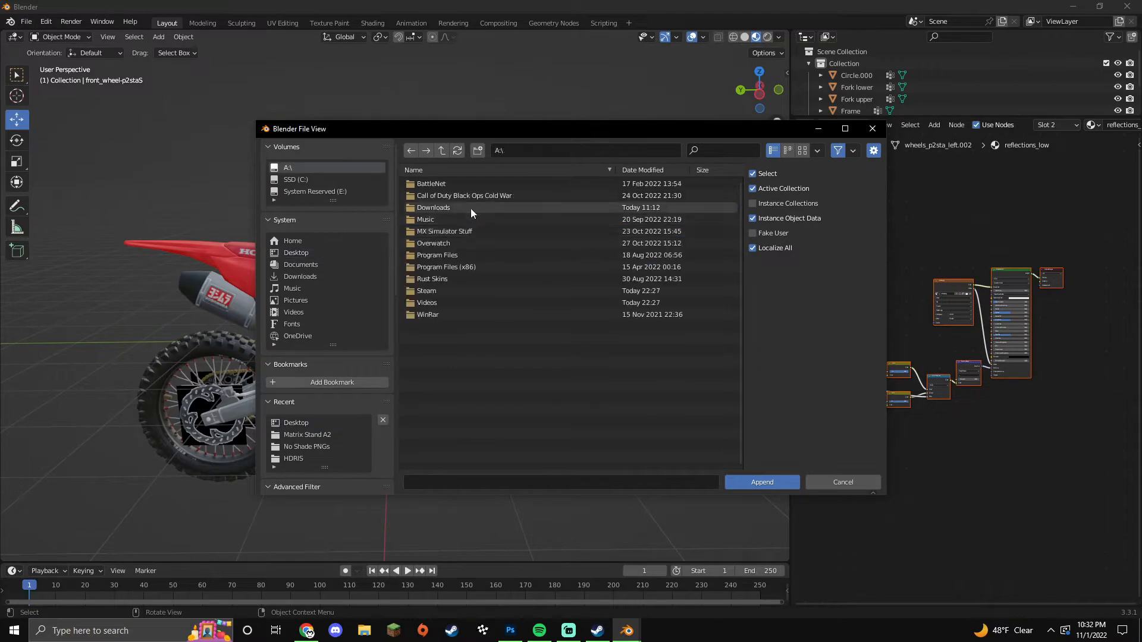
pyautogui.doubleClick(465, 232)
pyautogui.doubleClick(452, 194)
pyautogui.click(455, 185)
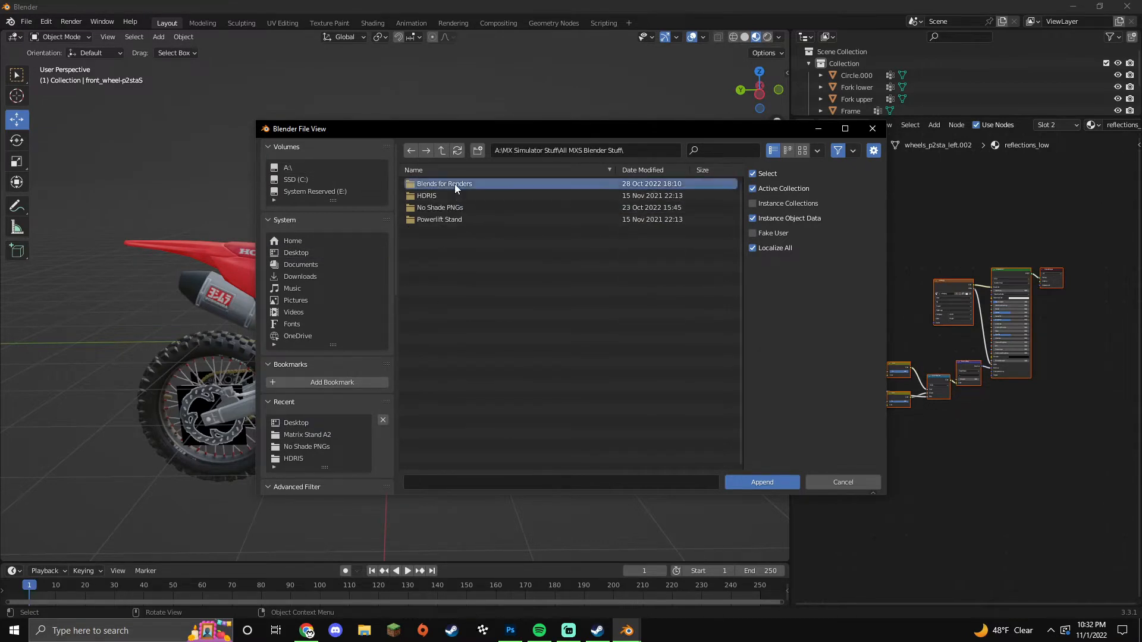
pyautogui.doubleClick(455, 184)
pyautogui.doubleClick(463, 230)
pyautogui.click(445, 185)
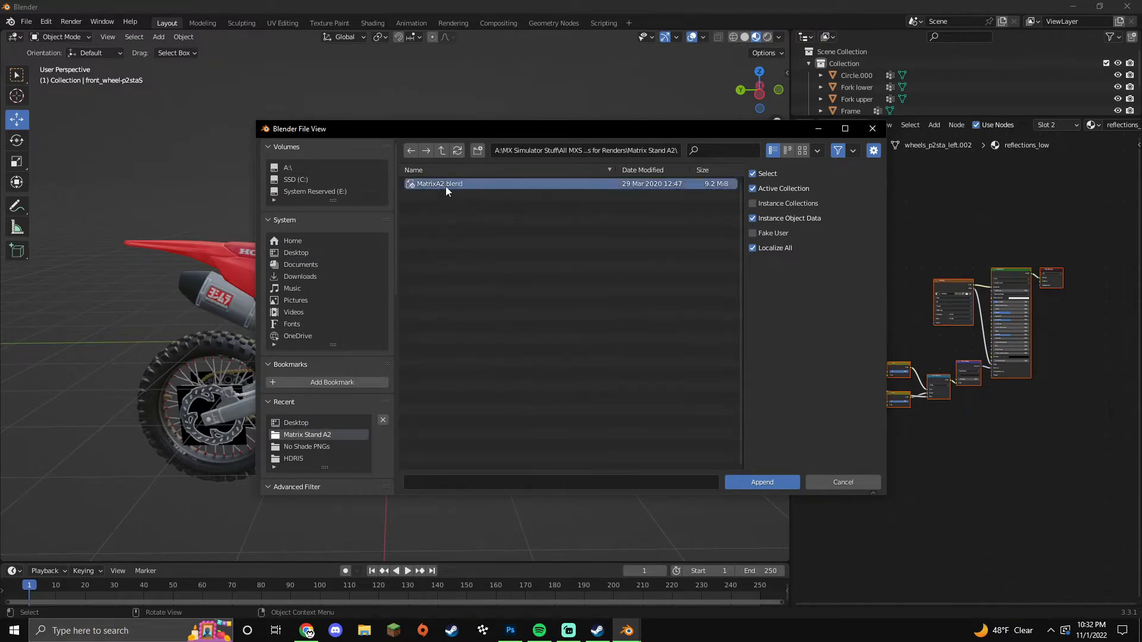
pyautogui.doubleClick(445, 185)
pyautogui.doubleClick(438, 269)
pyautogui.doubleClick(441, 184)
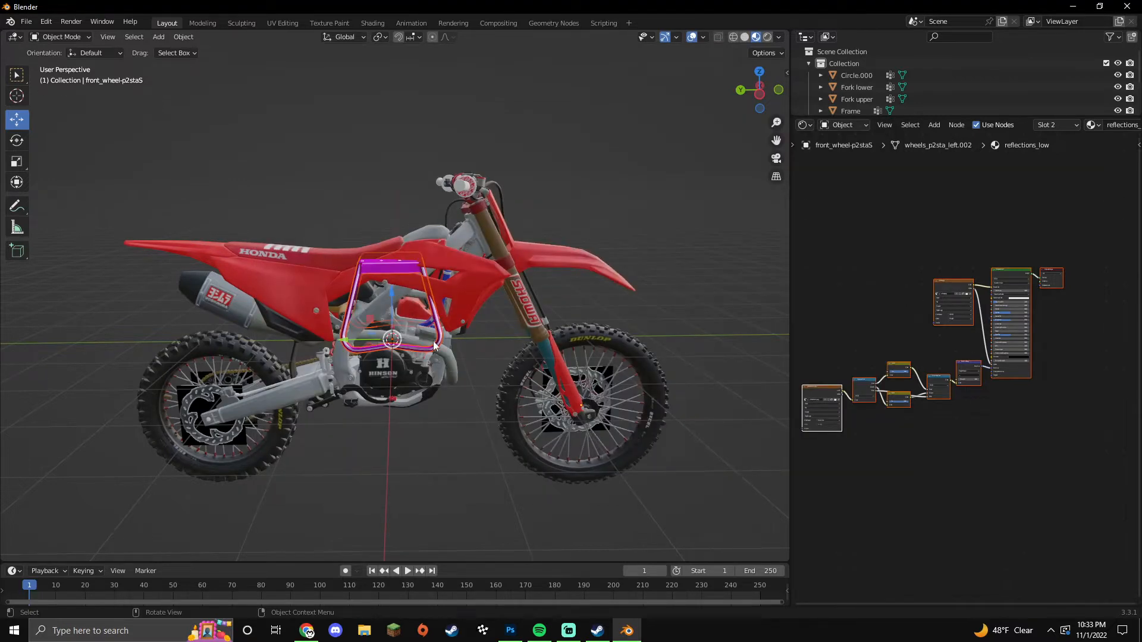
# Step: Lower the stand beneath the bike and scale it up
pyautogui.moveTo(388, 299); pyautogui.dragTo(387, 439)
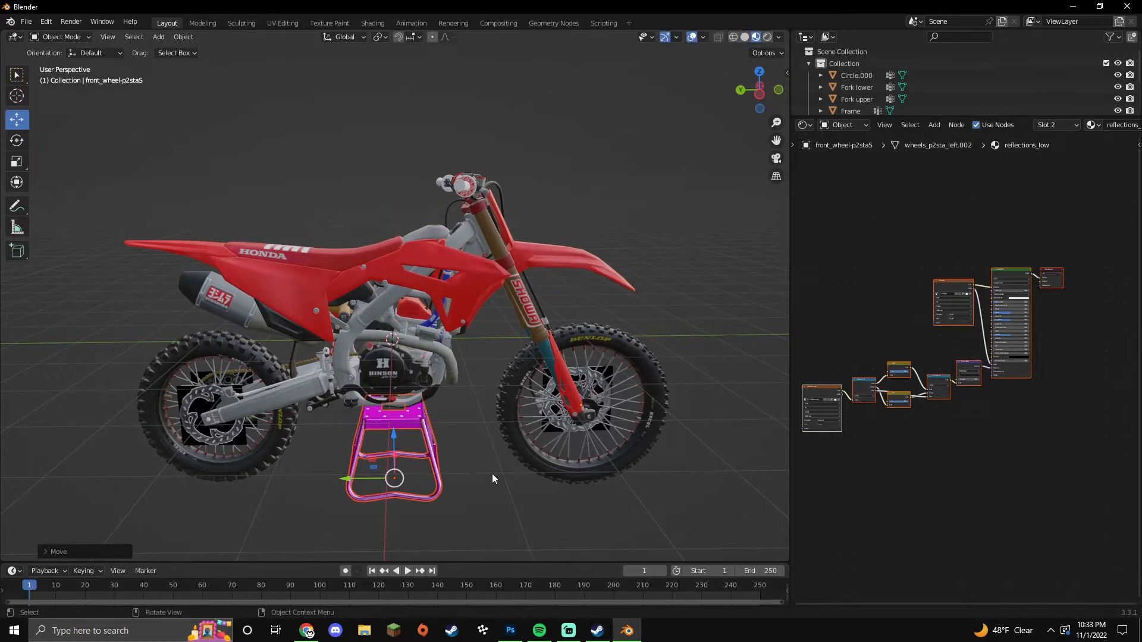
pyautogui.moveTo(490, 477); pyautogui.dragTo(492, 453, button='middle')
pyautogui.scroll(4, 441, 447)
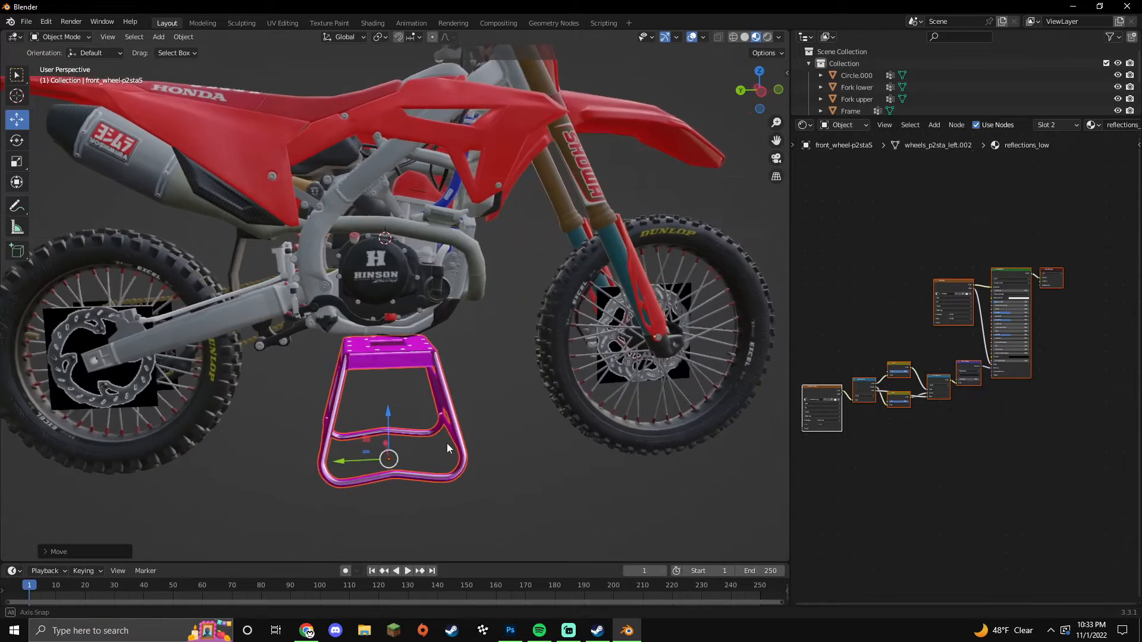
pyautogui.press('s')
pyautogui.click(458, 450)
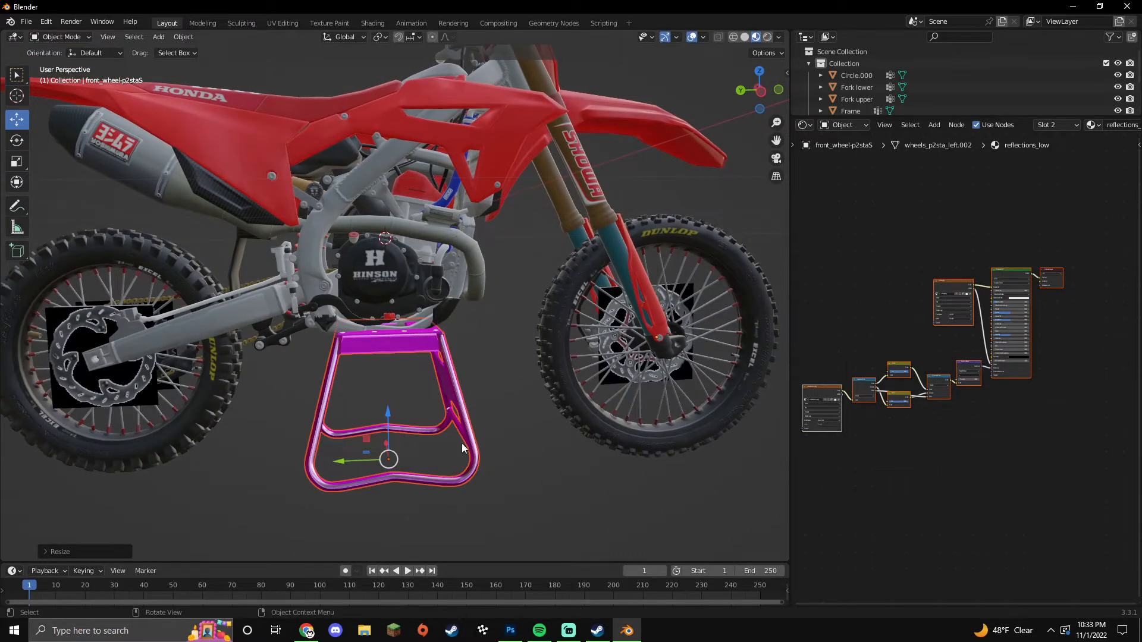
# Step: Tilt the rear wheel, swingarm, Frame, forks and front wheel slightly about X
pyautogui.click(219, 399)
pyautogui.keyDown('shift'); pyautogui.click(248, 315); pyautogui.keyUp('shift')
pyautogui.keyDown('shift'); pyautogui.click(348, 256); pyautogui.keyUp('shift')
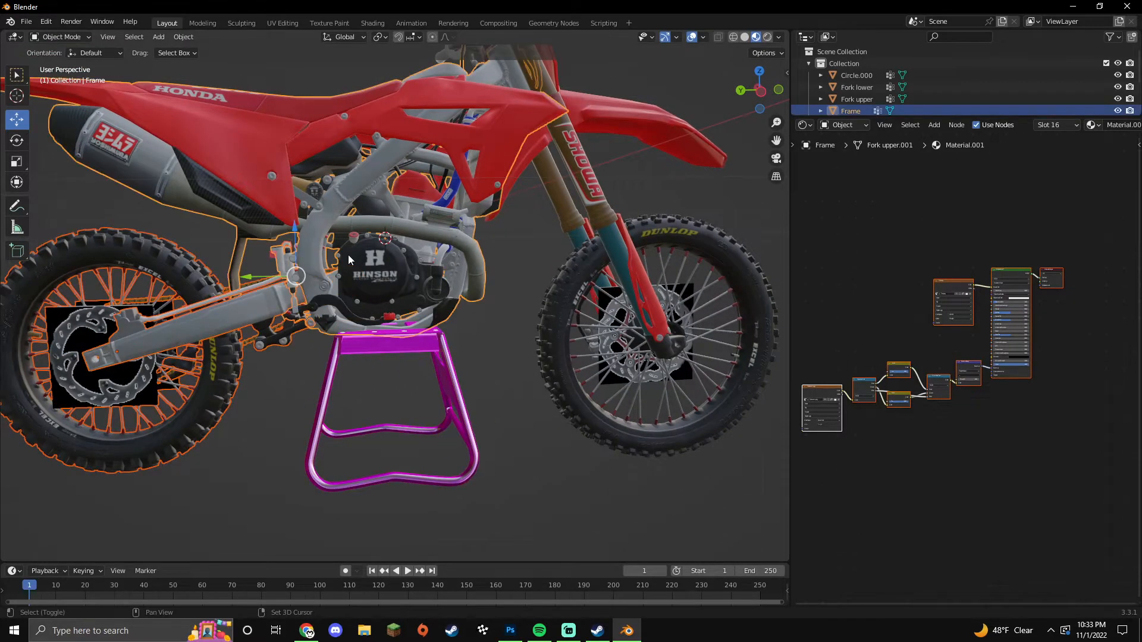
pyautogui.keyDown('shift'); pyautogui.click(578, 181); pyautogui.keyUp('shift')
pyautogui.keyDown('shift'); pyautogui.click(631, 261); pyautogui.keyUp('shift')
pyautogui.keyDown('shift'); pyautogui.click(586, 264); pyautogui.keyUp('shift')
pyautogui.moveTo(517, 277); pyautogui.dragTo(463, 318, button='middle')
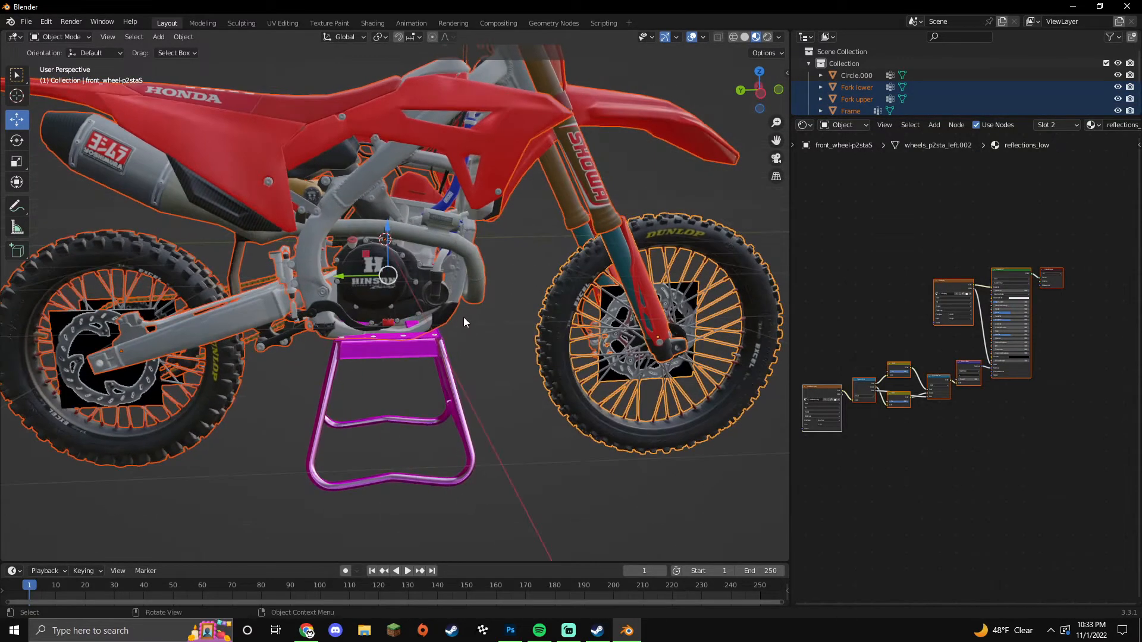
pyautogui.press('r')
pyautogui.press('x')
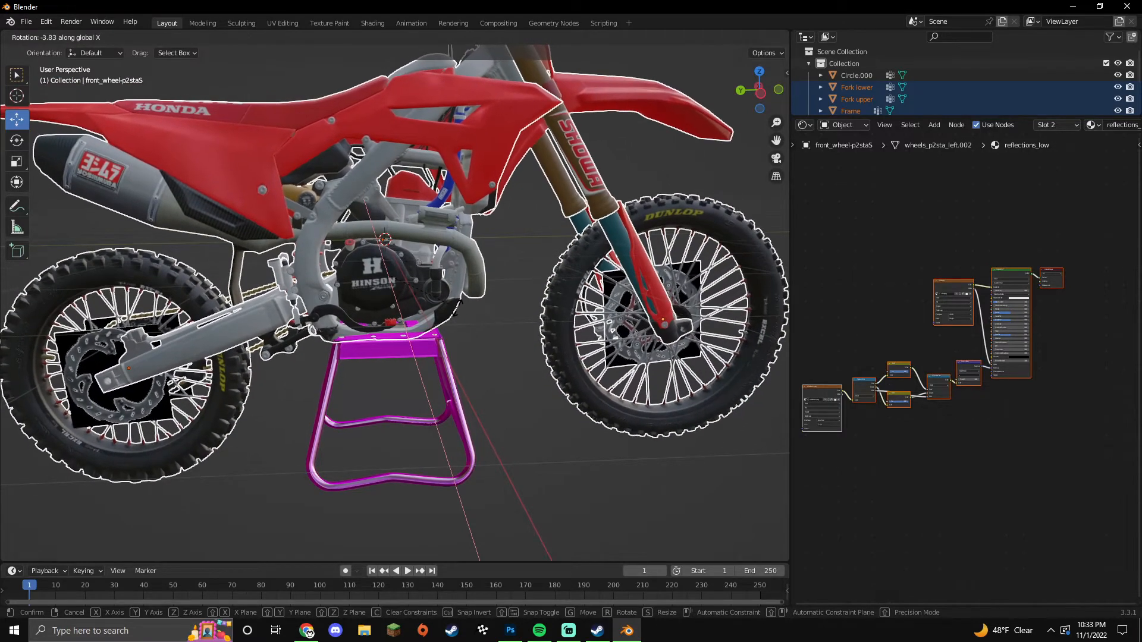
pyautogui.click(498, 371)
pyautogui.click(536, 553)
pyautogui.click(568, 632)
pyautogui.click(568, 631)
# Step: Move the stand down along Z and shift it sideways along Y under the engine
pyautogui.click(409, 424)
pyautogui.moveTo(484, 437); pyautogui.dragTo(470, 435, button='middle')
pyautogui.scroll(3, 469, 437)
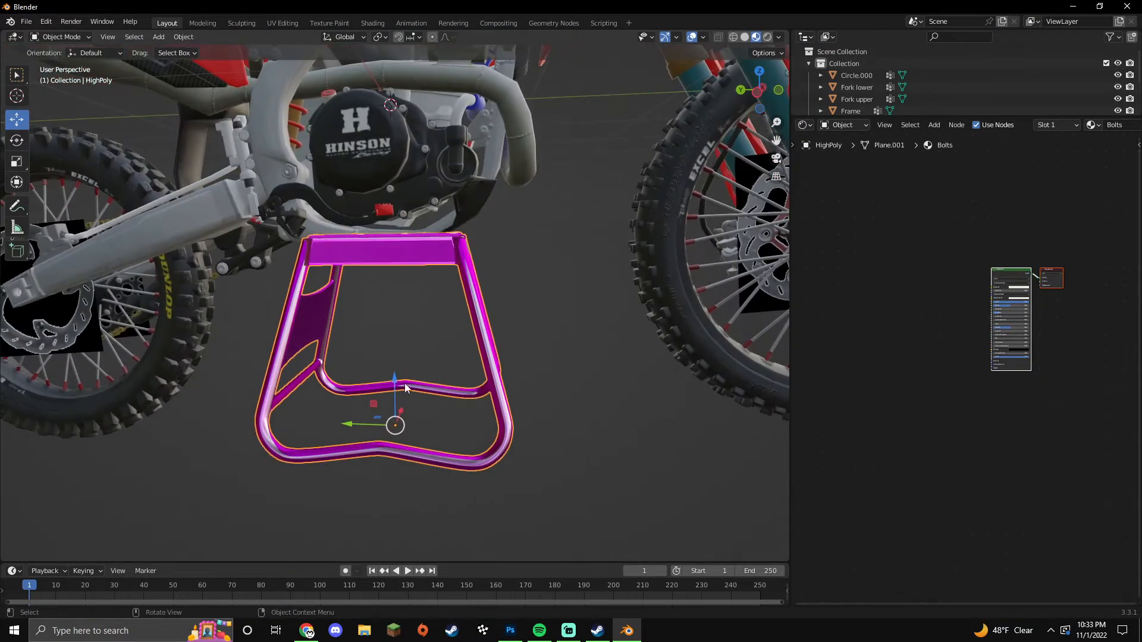
pyautogui.press('g')
pyautogui.press('z')
pyautogui.click(393, 384)
pyautogui.moveTo(393, 383); pyautogui.dragTo(427, 410, button='middle')
pyautogui.moveTo(390, 405); pyautogui.dragTo(390, 415)
pyautogui.scroll(1, 405, 412)
pyautogui.moveTo(423, 413); pyautogui.dragTo(393, 408, button='middle')
pyautogui.moveTo(394, 440); pyautogui.dragTo(391, 440)
pyautogui.moveTo(344, 489); pyautogui.dragTo(328, 491)
pyautogui.scroll(-6, 377, 443)
pyautogui.moveTo(545, 419); pyautogui.dragTo(503, 426, button='middle')
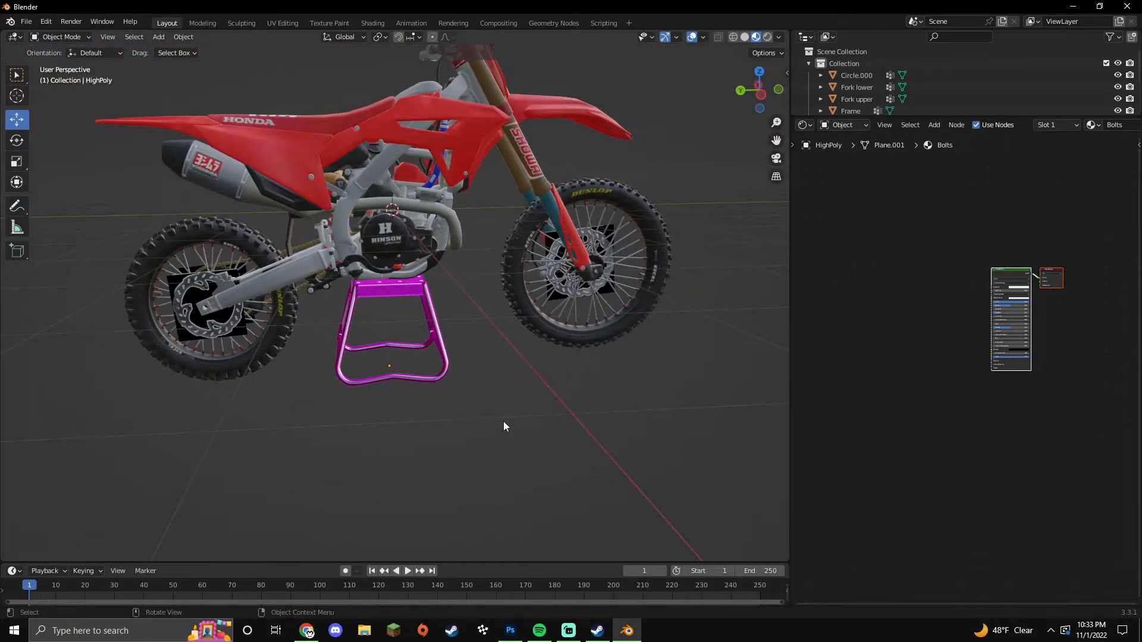
# Step: Enlarge the stand again and fine-tune its height along Z
pyautogui.press('s')
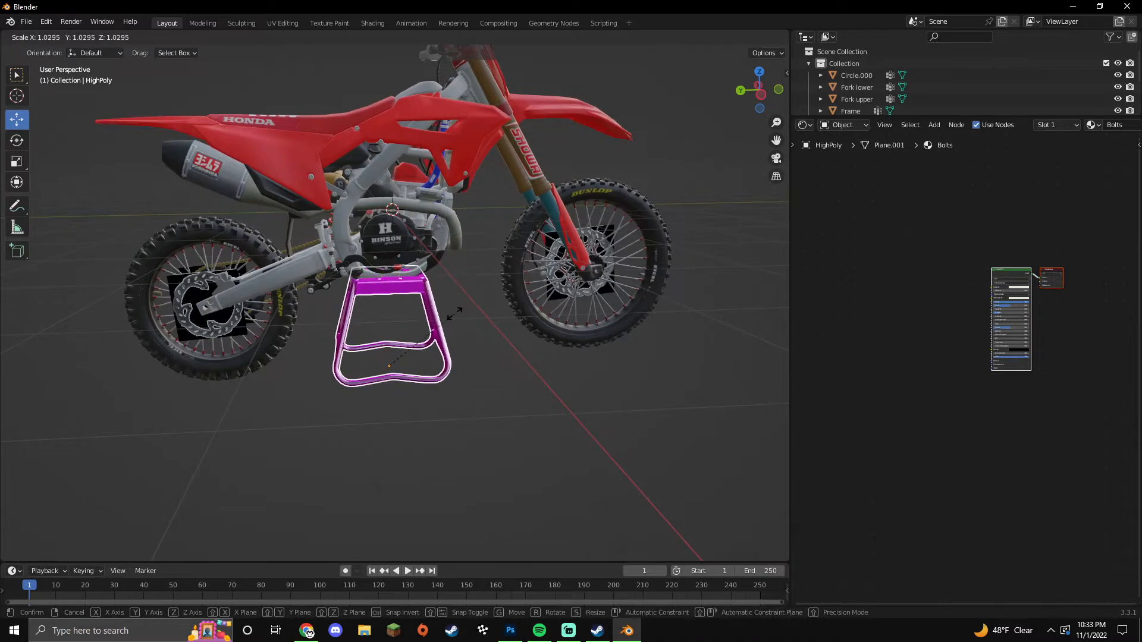
pyautogui.click(455, 314)
pyautogui.scroll(4, 458, 321)
pyautogui.moveTo(380, 384); pyautogui.dragTo(381, 391)
pyautogui.moveTo(381, 391); pyautogui.dragTo(385, 383, button='middle')
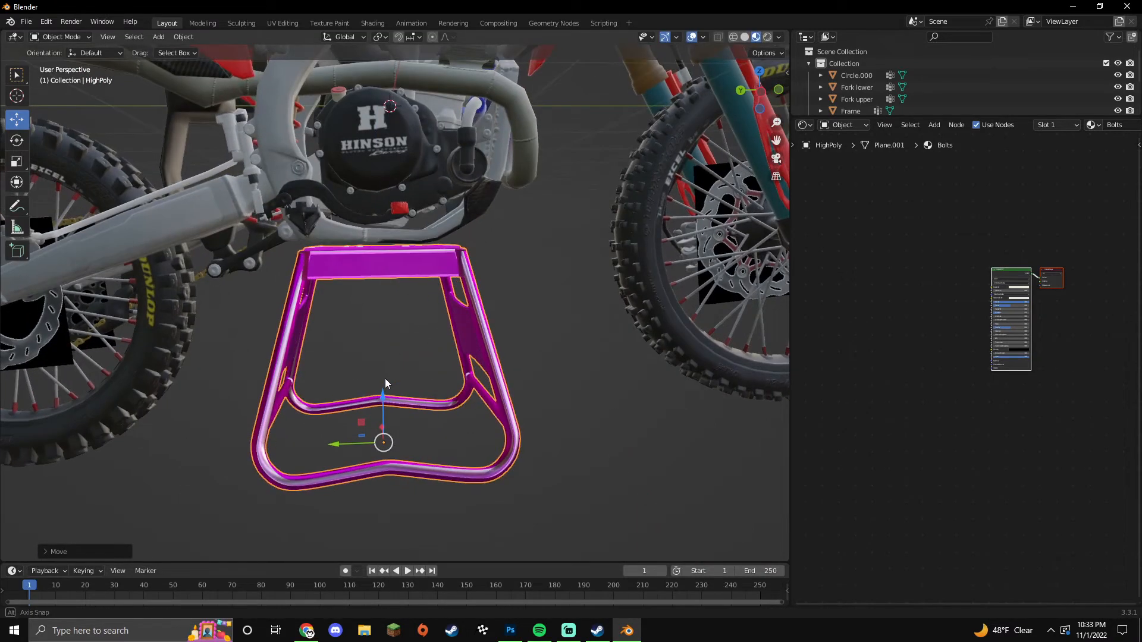
pyautogui.moveTo(383, 400); pyautogui.dragTo(383, 396)
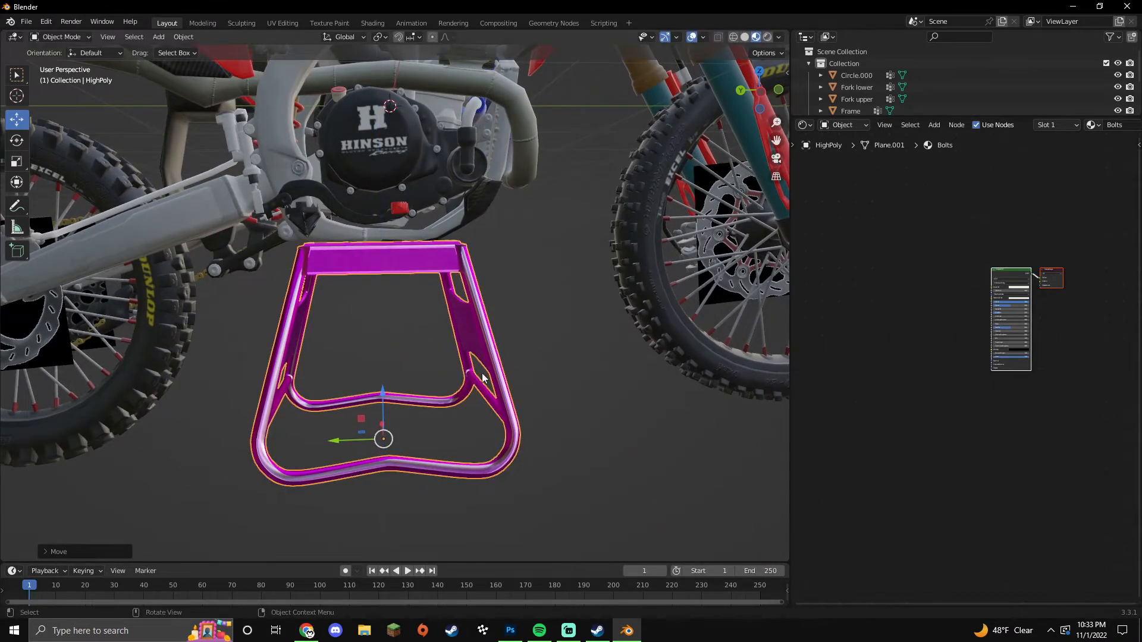
pyautogui.click(556, 358)
pyautogui.scroll(-6, 555, 360)
pyautogui.moveTo(545, 380); pyautogui.dragTo(442, 422, button='middle')
pyautogui.click(387, 371)
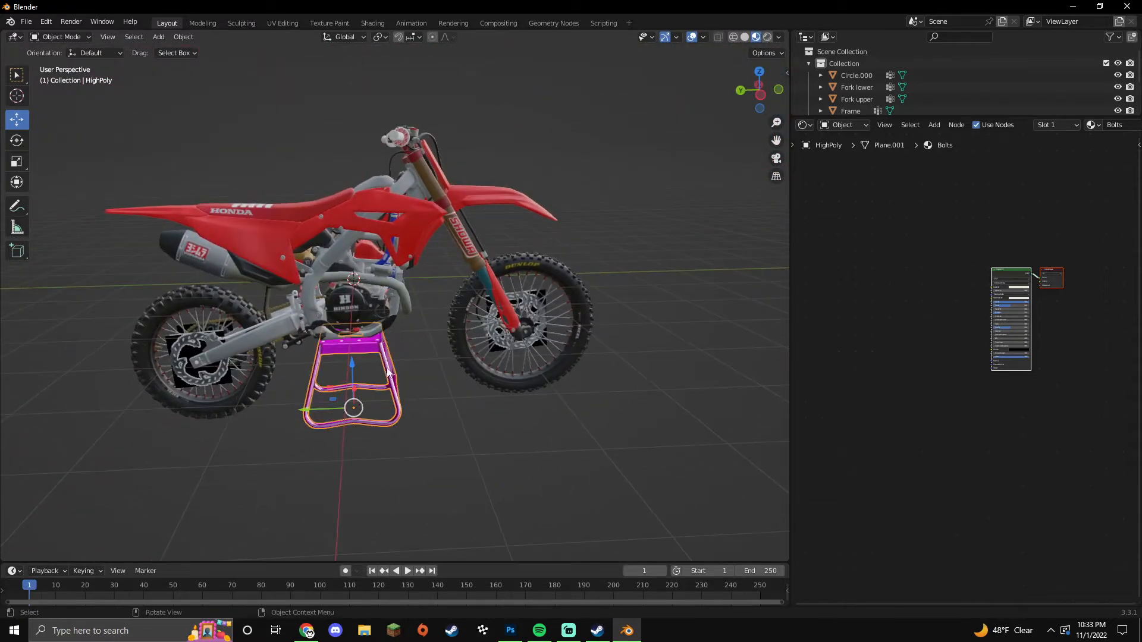
pyautogui.click(411, 249)
# Step: Review the Frame's and the stand's Stickers material node graphs in Edit Mode
pyautogui.press('Tab')
pyautogui.scroll(-3, 1011, 310)
pyautogui.moveTo(1061, 254); pyautogui.dragTo(848, 440)
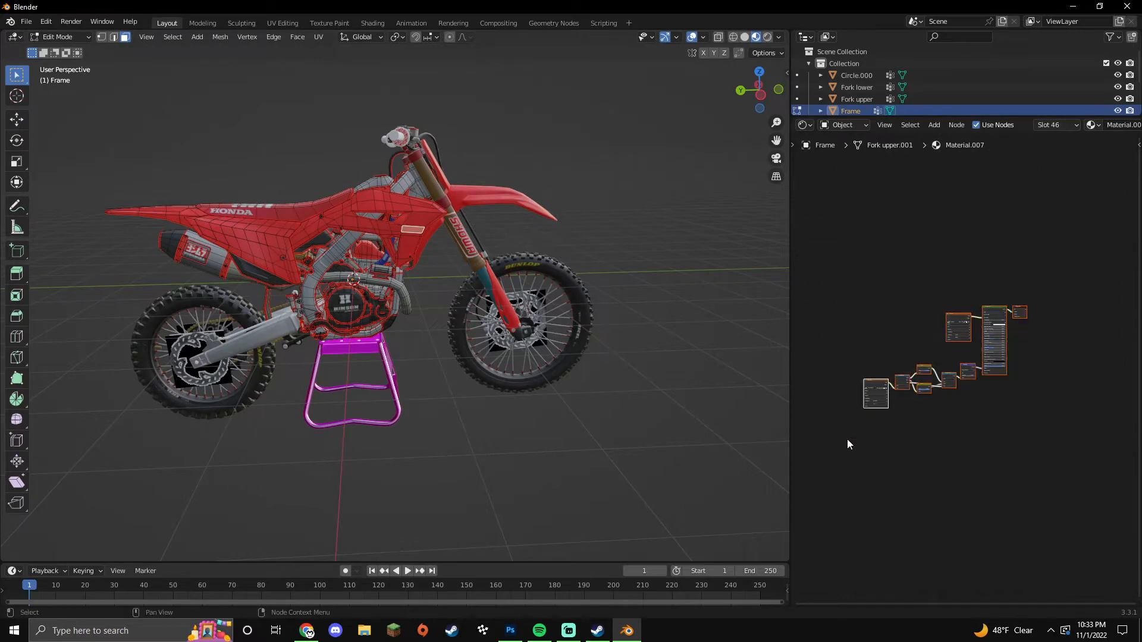
pyautogui.press('Tab')
pyautogui.click(378, 351)
pyautogui.press('Tab')
pyautogui.scroll(-1, 902, 329)
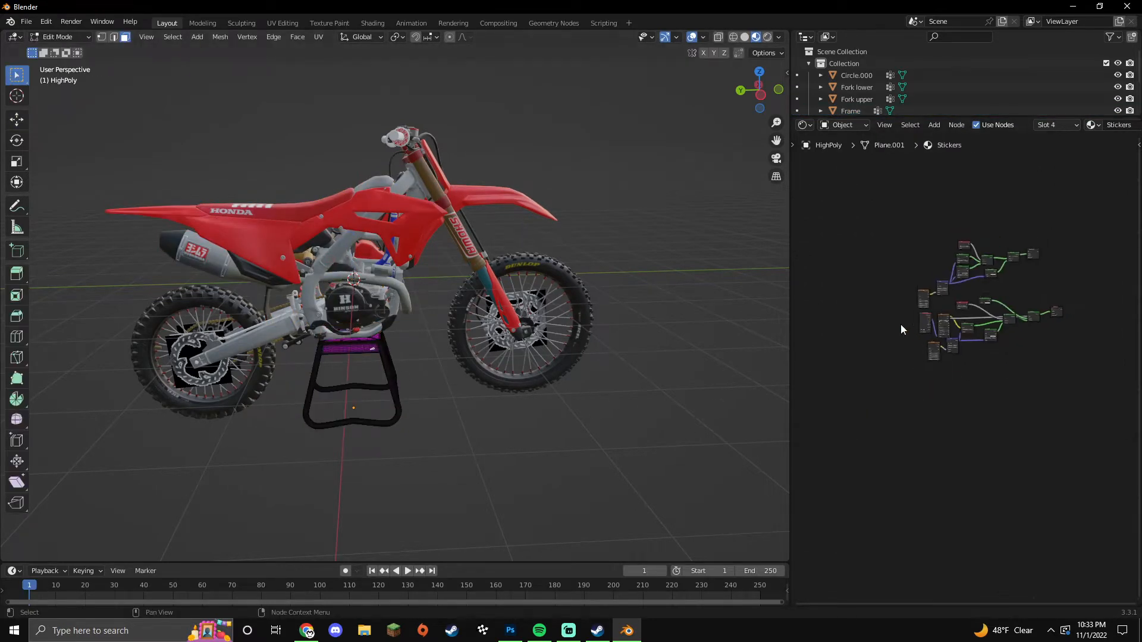
pyautogui.moveTo(866, 222); pyautogui.dragTo(1062, 407)
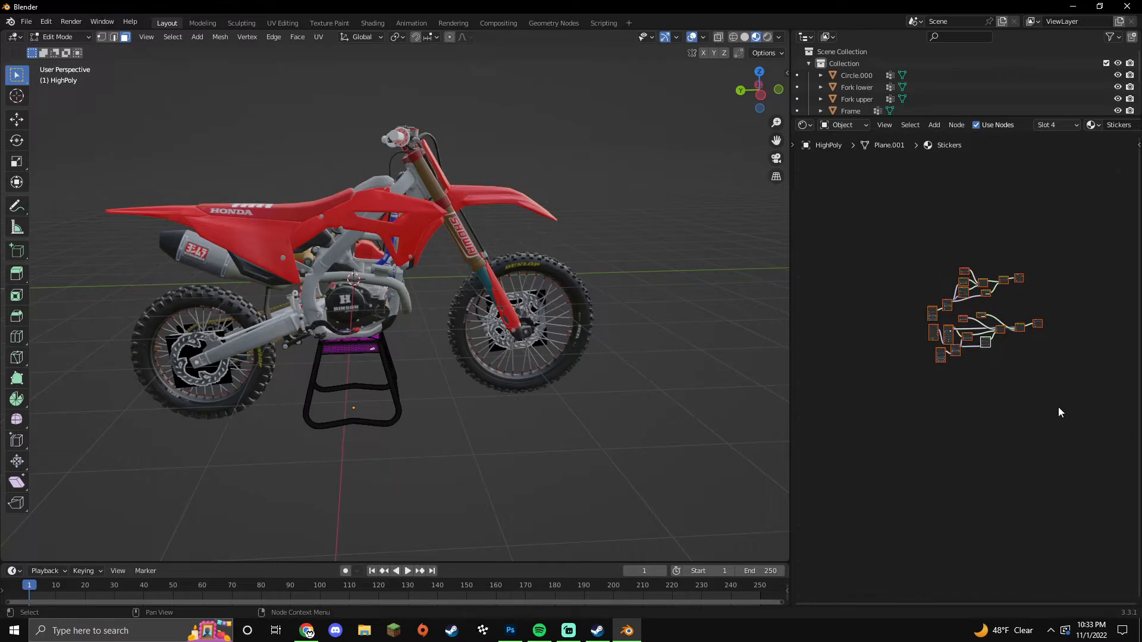
pyautogui.scroll(10, 1005, 415)
pyautogui.click(948, 394)
pyautogui.moveTo(946, 389); pyautogui.dragTo(944, 398, button='middle')
pyautogui.scroll(3, 934, 438)
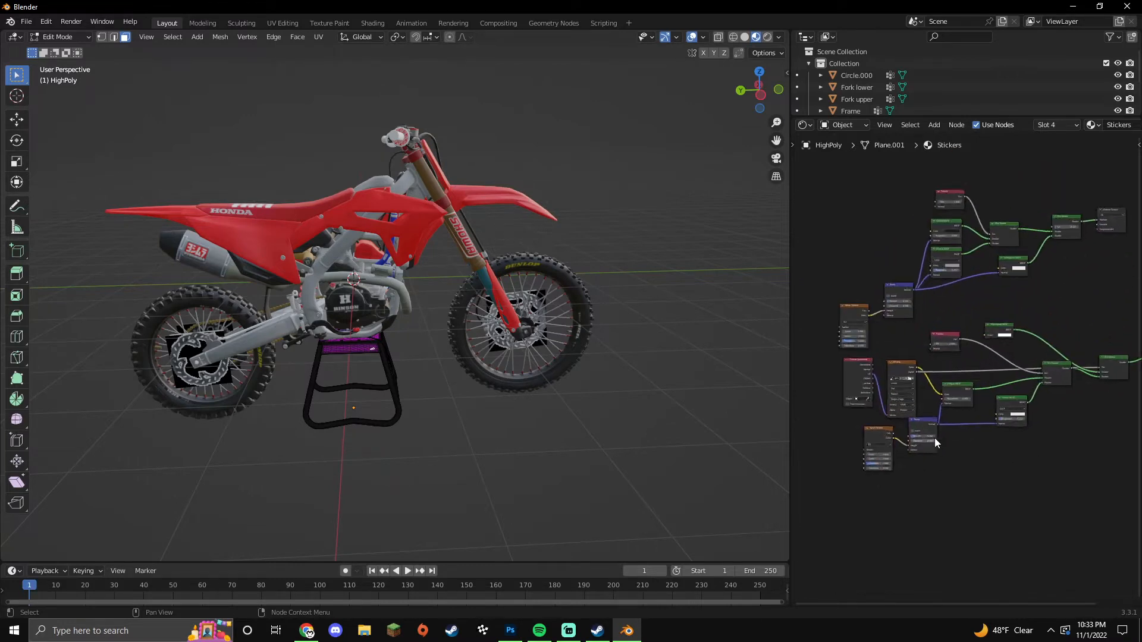
# Step: Load the stand's texture image and copy the whole textured node setup
pyautogui.click(887, 385)
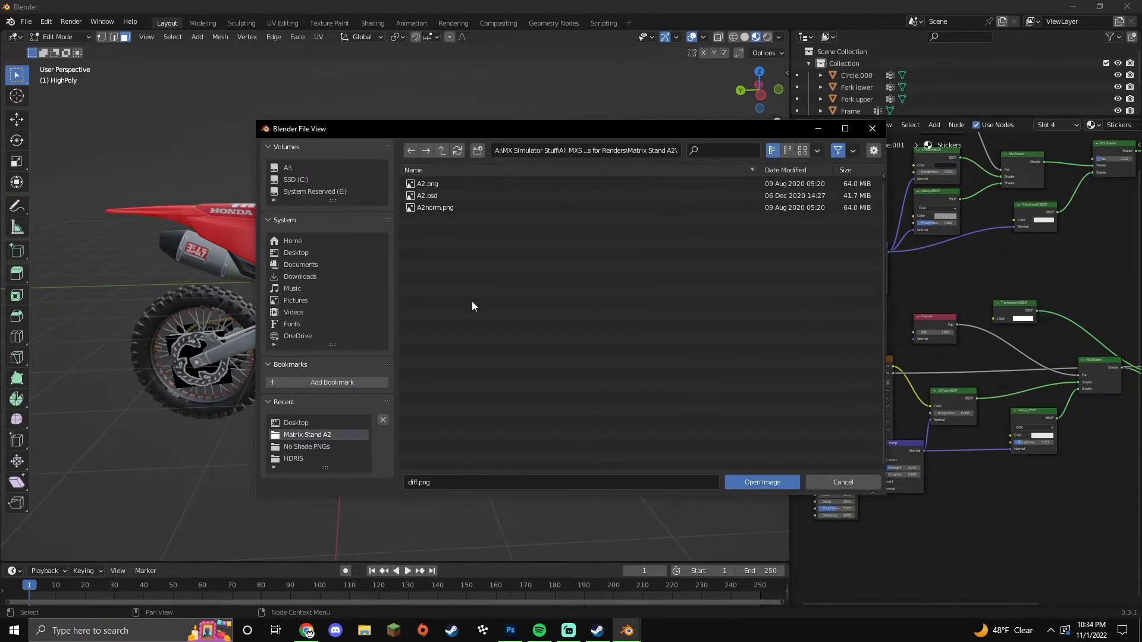
pyautogui.doubleClick(448, 186)
pyautogui.scroll(-6, 872, 377)
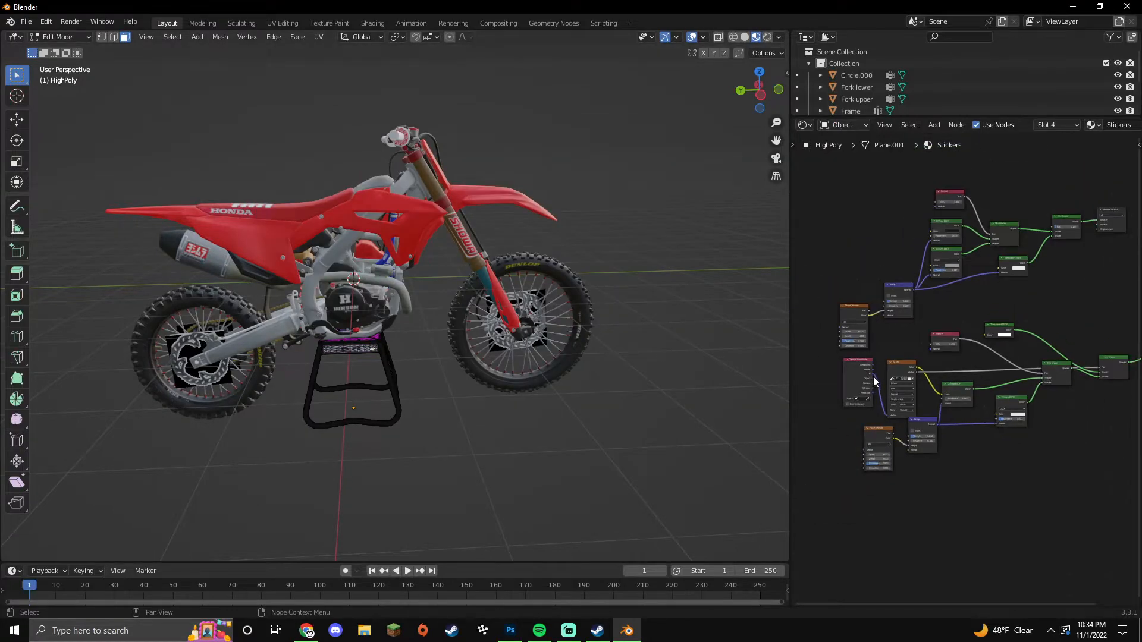
pyautogui.moveTo(849, 217); pyautogui.dragTo(1077, 479)
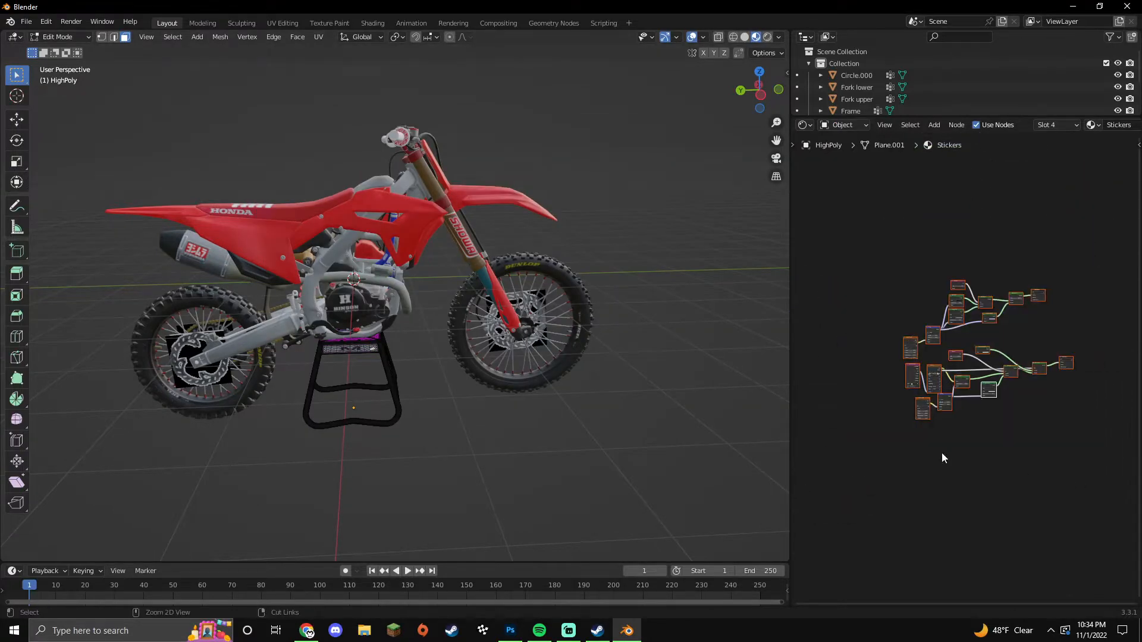
pyautogui.hotkey('ctrl', 'c')
pyautogui.scroll(4, 398, 376)
# Step: Replace the Rubber.003 and Metal node trees with the pasted textured setup
pyautogui.click(355, 376)
pyautogui.moveTo(864, 328); pyautogui.dragTo(1065, 486)
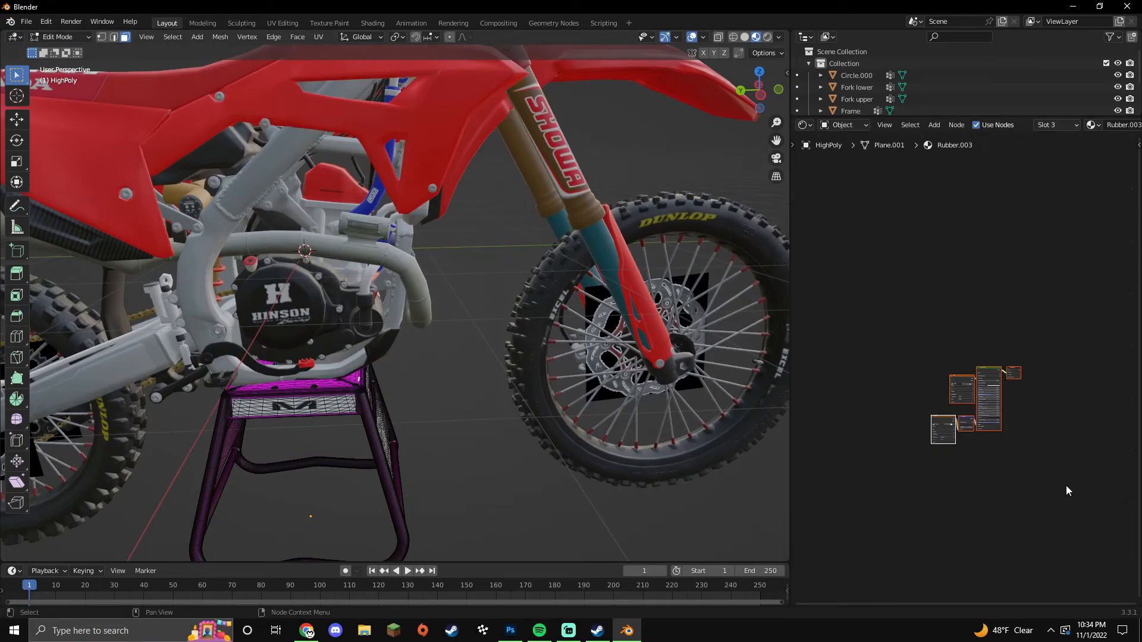
pyautogui.press('Delete')
pyautogui.hotkey('ctrl', 'v')
pyautogui.click(379, 469)
pyautogui.moveTo(872, 325); pyautogui.dragTo(1068, 476)
pyautogui.press('Delete')
pyautogui.hotkey('ctrl', 'v')
pyautogui.moveTo(531, 493); pyautogui.dragTo(425, 500, button='middle')
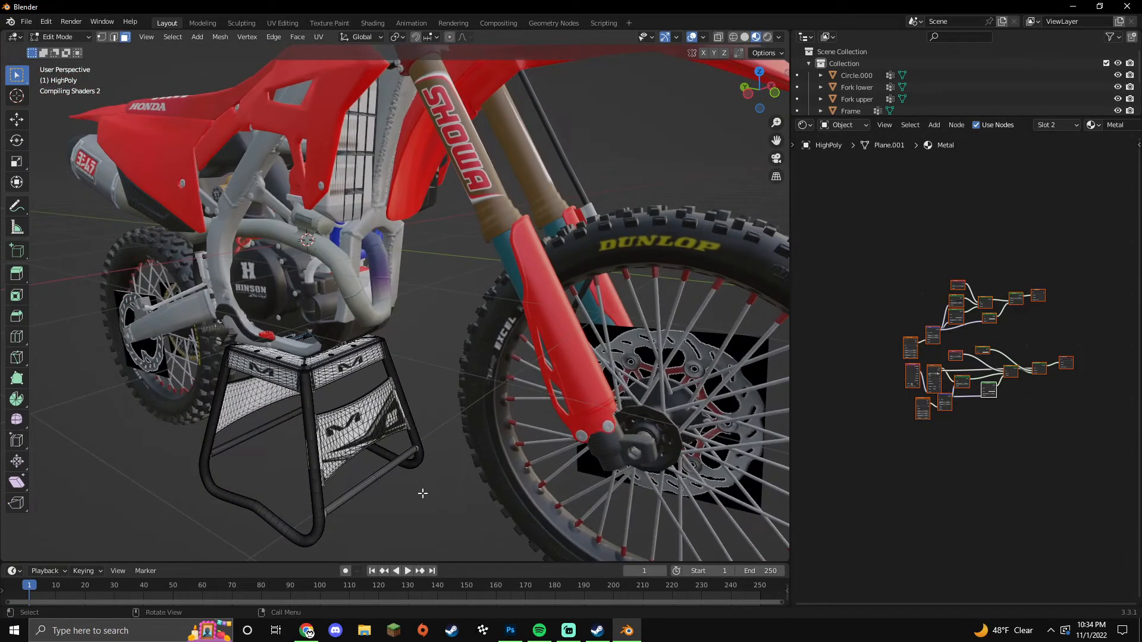
pyautogui.press('Tab')
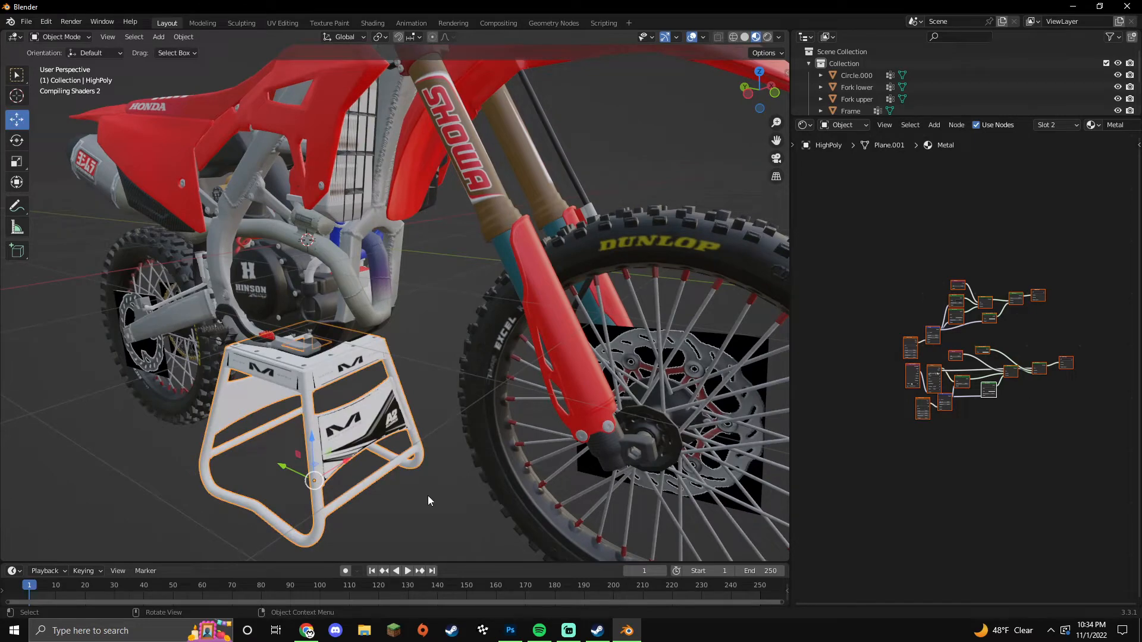
# Step: Nudge the stand slightly left along X
pyautogui.moveTo(423, 495); pyautogui.dragTo(378, 382, button='middle')
pyautogui.scroll(-5, 446, 494)
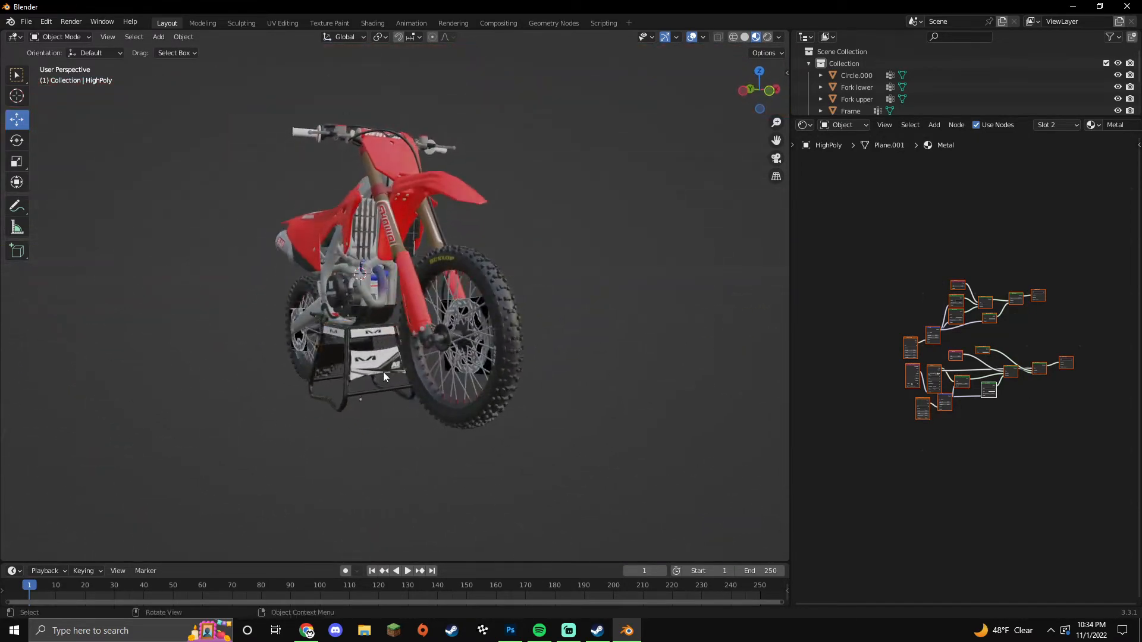
pyautogui.moveTo(399, 394); pyautogui.dragTo(398, 395)
pyautogui.click(405, 427)
pyautogui.moveTo(405, 427); pyautogui.dragTo(423, 457, button='middle')
# Step: Switch the node editor area to the Properties editor showing the bike's object properties
pyautogui.click(806, 125)
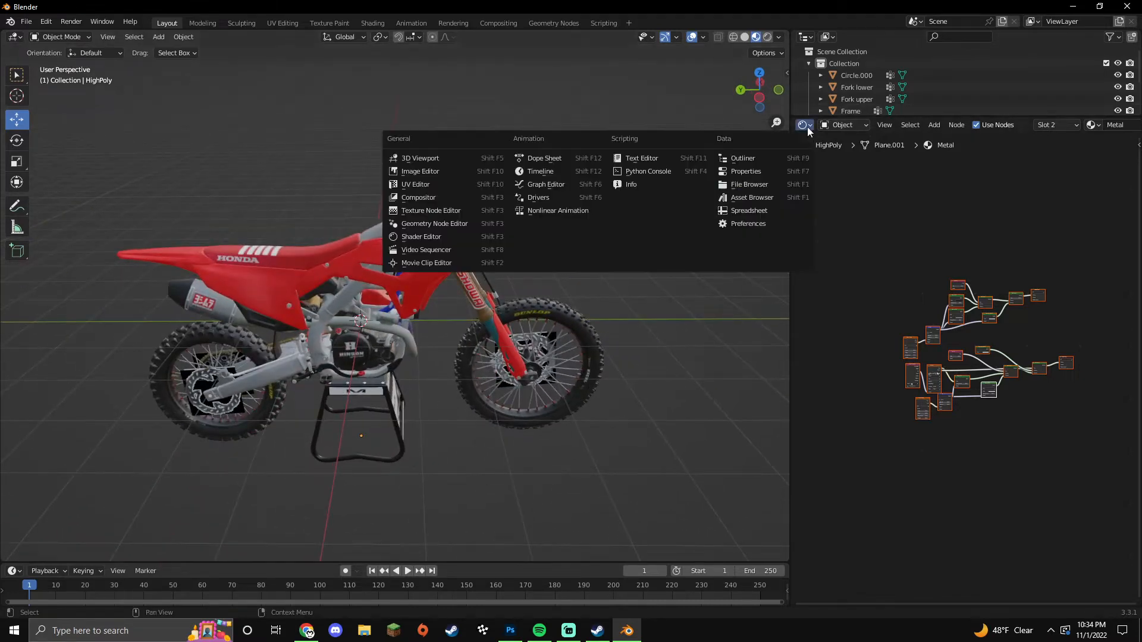
pyautogui.click(748, 173)
pyautogui.moveTo(525, 398)
pyautogui.mouseDown(button='middle')
pyautogui.moveTo(504, 385)
pyautogui.moveTo(418, 398)
pyautogui.moveTo(428, 382)
pyautogui.moveTo(449, 394)
pyautogui.moveTo(498, 390)
pyautogui.moveTo(483, 424)
pyautogui.moveTo(497, 407)
pyautogui.moveTo(448, 420)
pyautogui.moveTo(527, 447)
pyautogui.moveTo(507, 452)
pyautogui.mouseUp(button='middle')
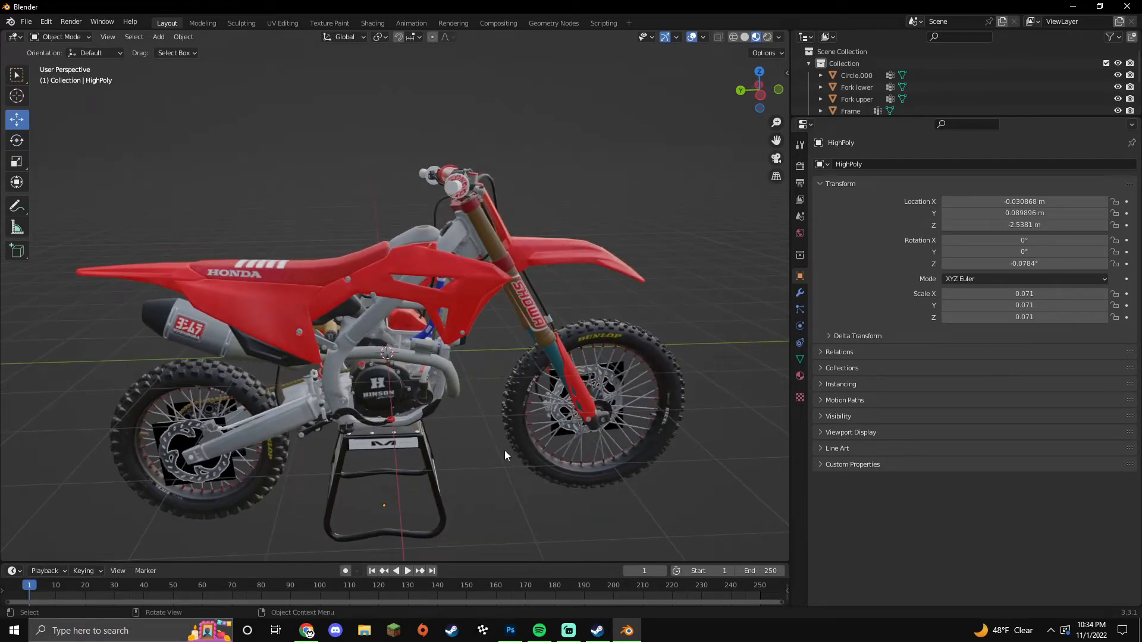
pyautogui.scroll(2, 489, 450)
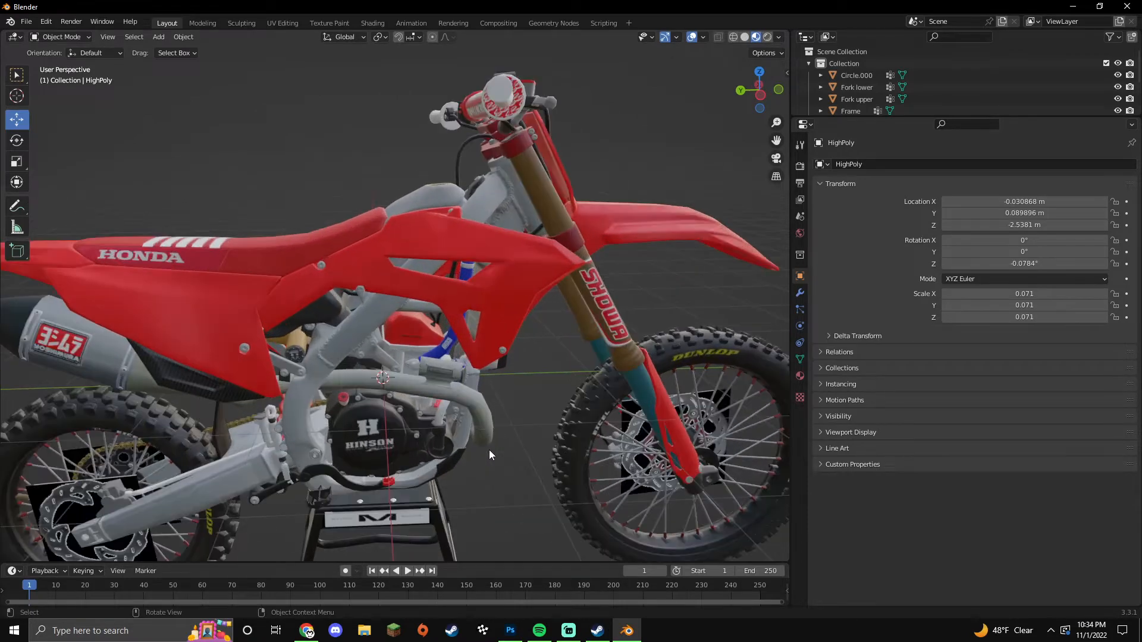
# Step: Select the connected red shroud panel pieces on the Frame in Edit Mode
pyautogui.click(509, 287)
pyautogui.press('Tab')
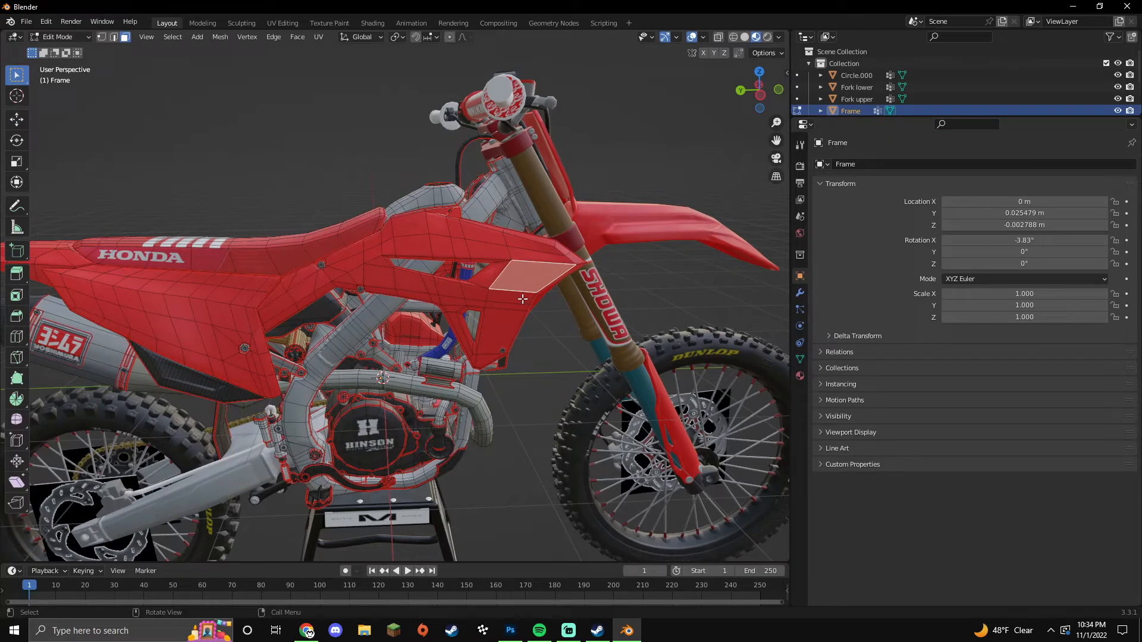
pyautogui.press('l')
pyautogui.press('l')
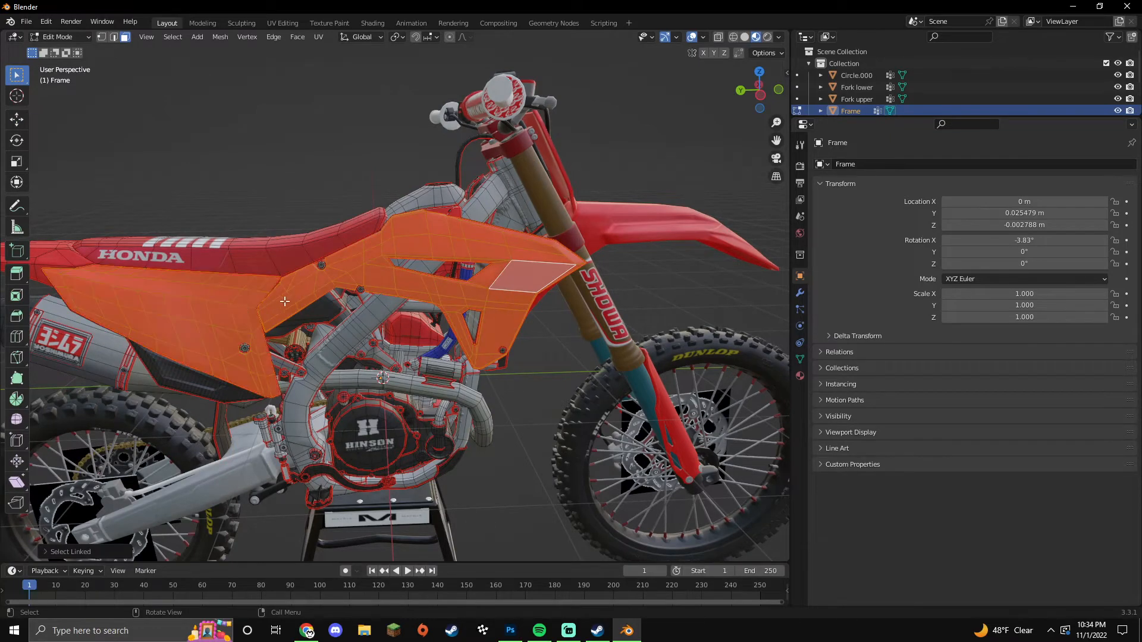
pyautogui.scroll(3, 292, 296)
pyautogui.moveTo(362, 274); pyautogui.dragTo(374, 304, button='middle')
pyautogui.press('l')
pyautogui.moveTo(506, 250); pyautogui.dragTo(312, 236, button='middle')
pyautogui.press('l')
pyautogui.moveTo(241, 275); pyautogui.dragTo(423, 277, button='middle')
pyautogui.moveTo(213, 326); pyautogui.dragTo(232, 334, button='middle')
pyautogui.moveTo(527, 496); pyautogui.dragTo(413, 419, button='middle')
pyautogui.scroll(-5, 416, 425)
pyautogui.scroll(2, 424, 439)
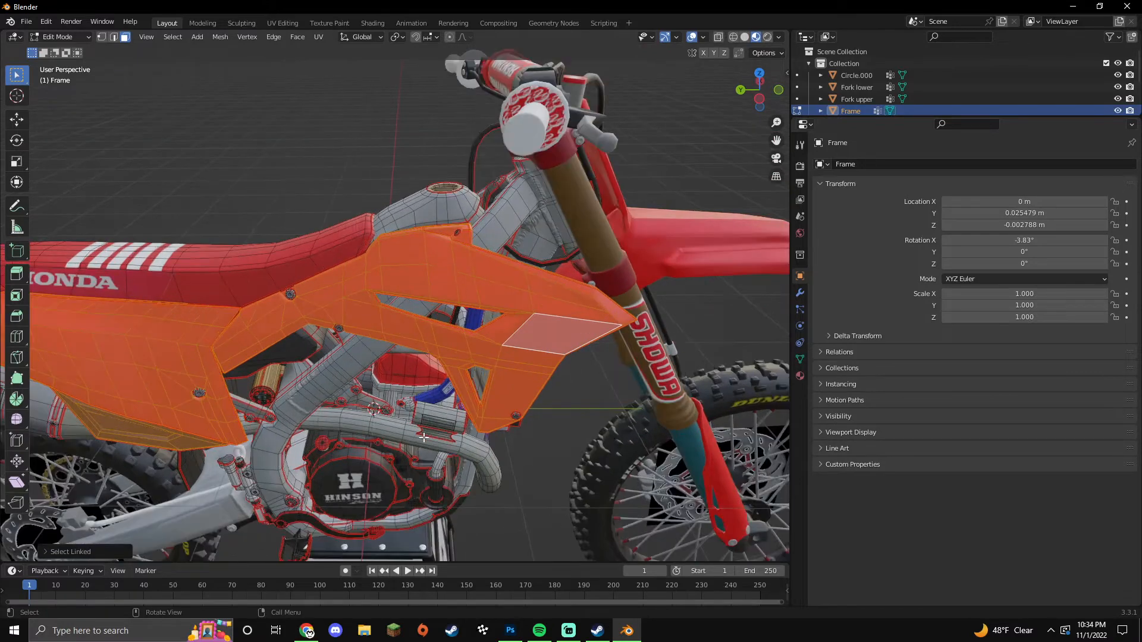
# Step: Separate the selected shroud pieces from the Frame into their own object
pyautogui.click(800, 376)
pyautogui.press('p')
pyautogui.click(541, 349)
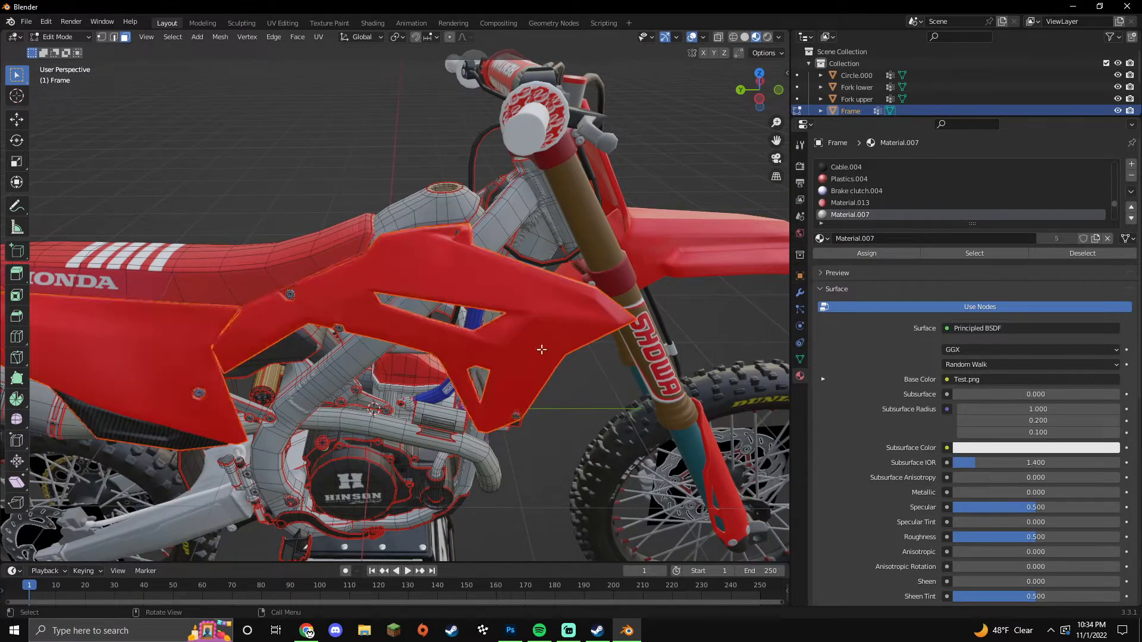
pyautogui.press('Tab')
# Step: Give Frame.001 its own copy of the material and name it plastic
pyautogui.click(542, 342)
pyautogui.press('Tab')
pyautogui.click(535, 339)
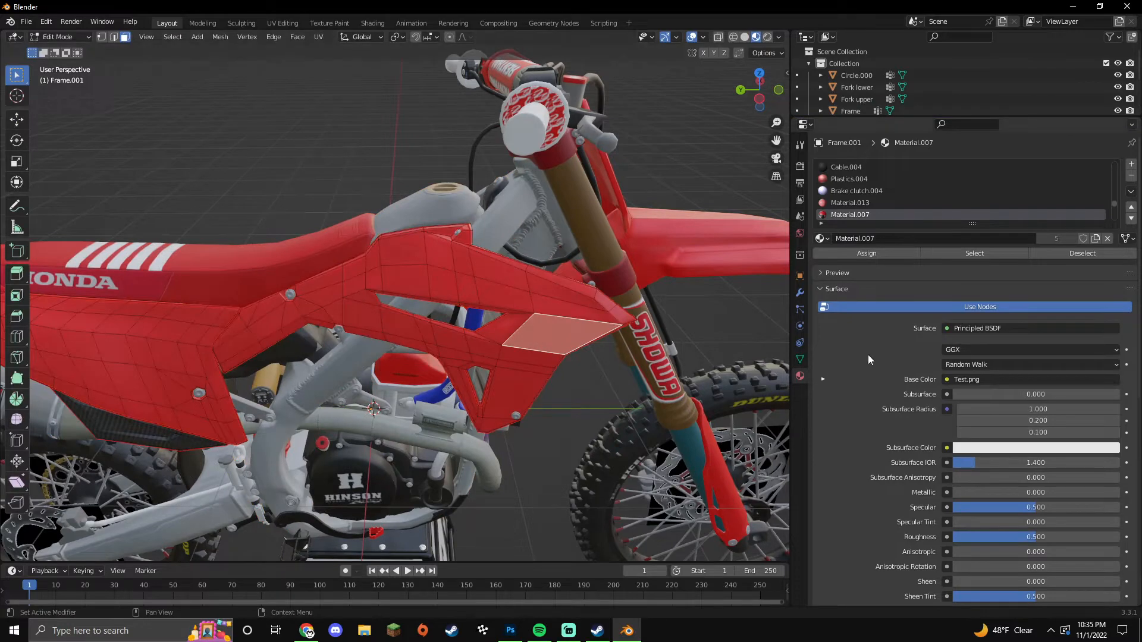
pyautogui.click(1095, 239)
pyautogui.click(934, 241)
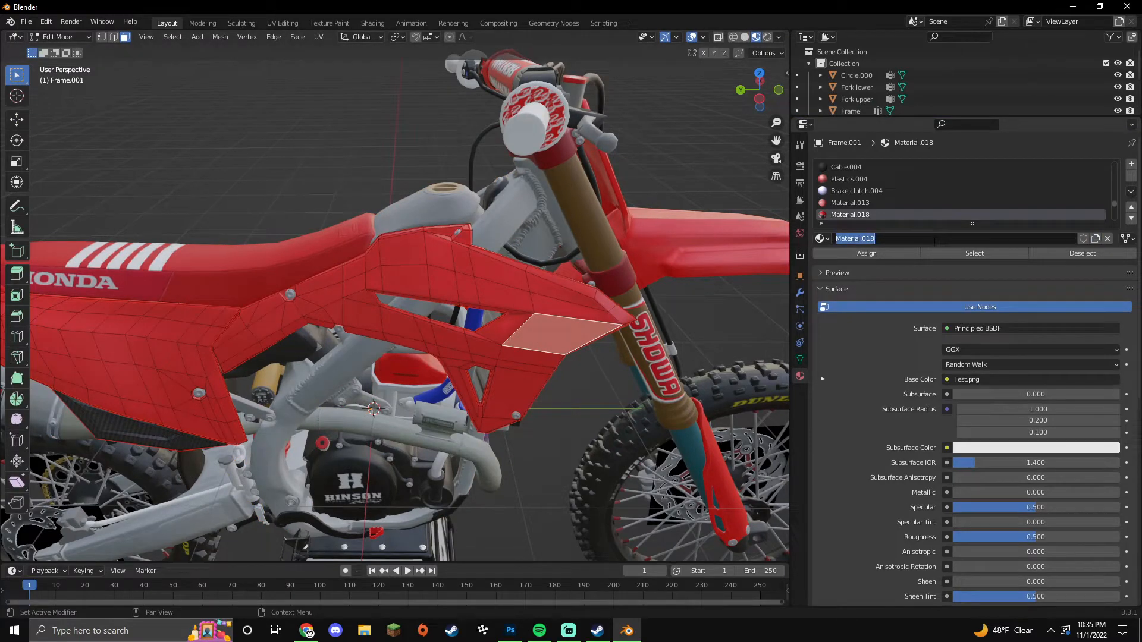
pyautogui.press('Return')
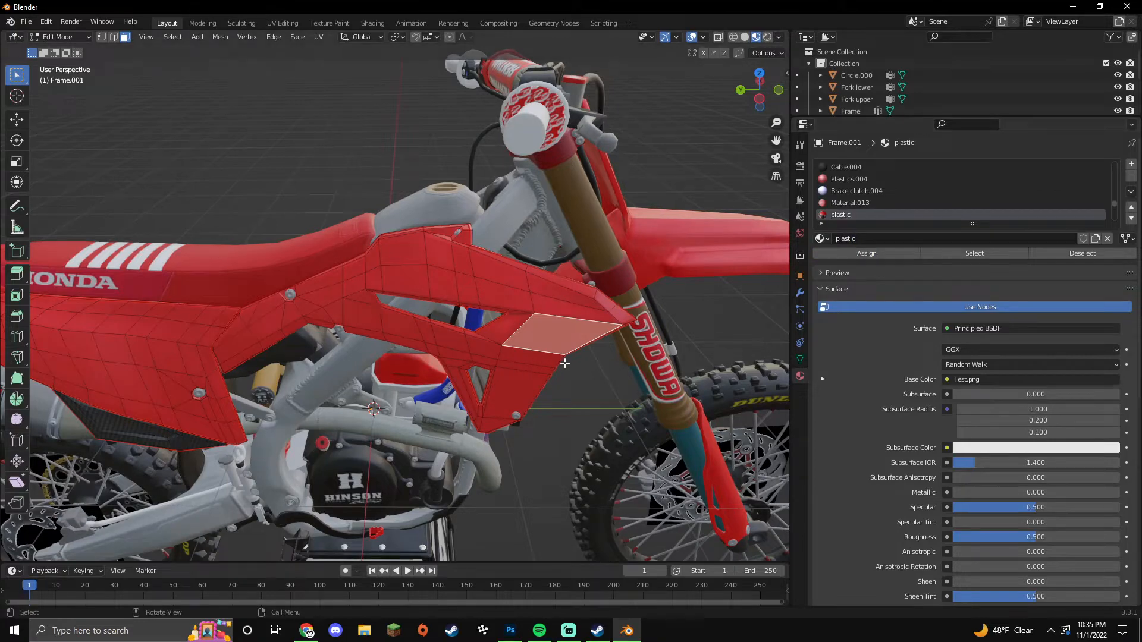
pyautogui.press('Tab')
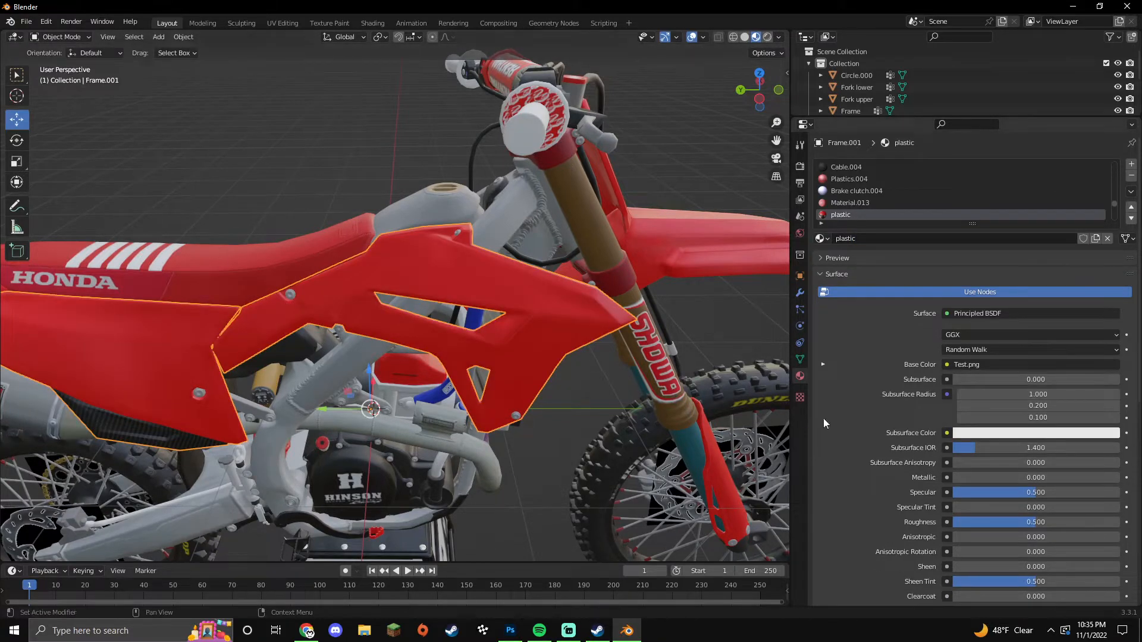
# Step: Raise the Metallic value of the main Frame object's material
pyautogui.scroll(-4, 887, 428)
pyautogui.moveTo(1032, 427); pyautogui.dragTo(1120, 427)
pyautogui.press('Tab')
pyautogui.click(561, 447)
pyautogui.press('Tab')
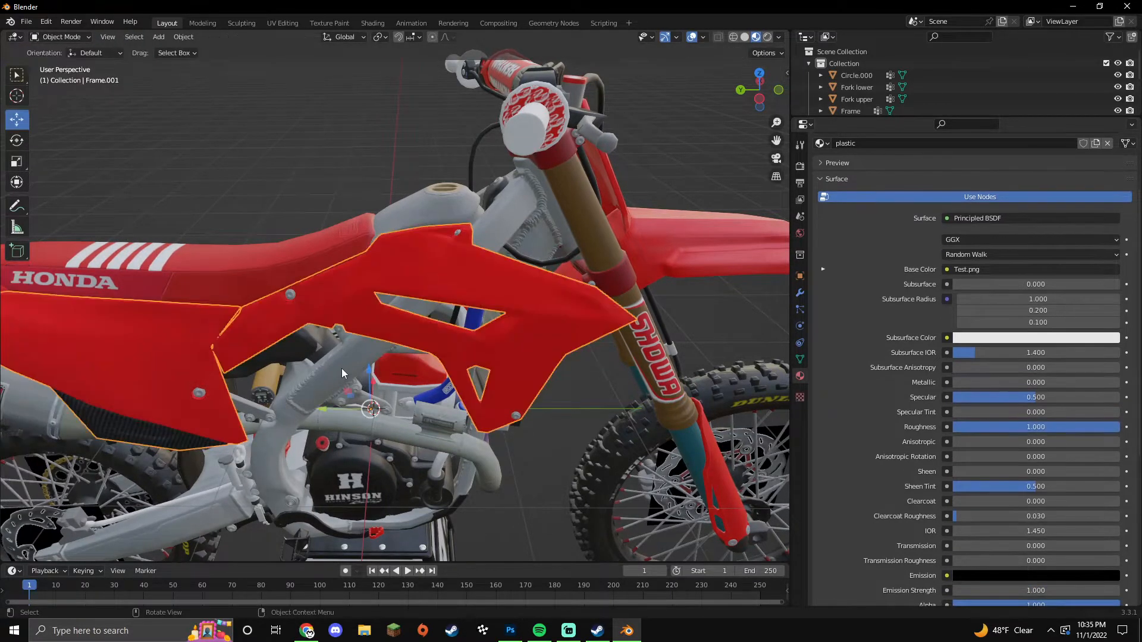
pyautogui.click(342, 368)
pyautogui.moveTo(1000, 383); pyautogui.dragTo(876, 385)
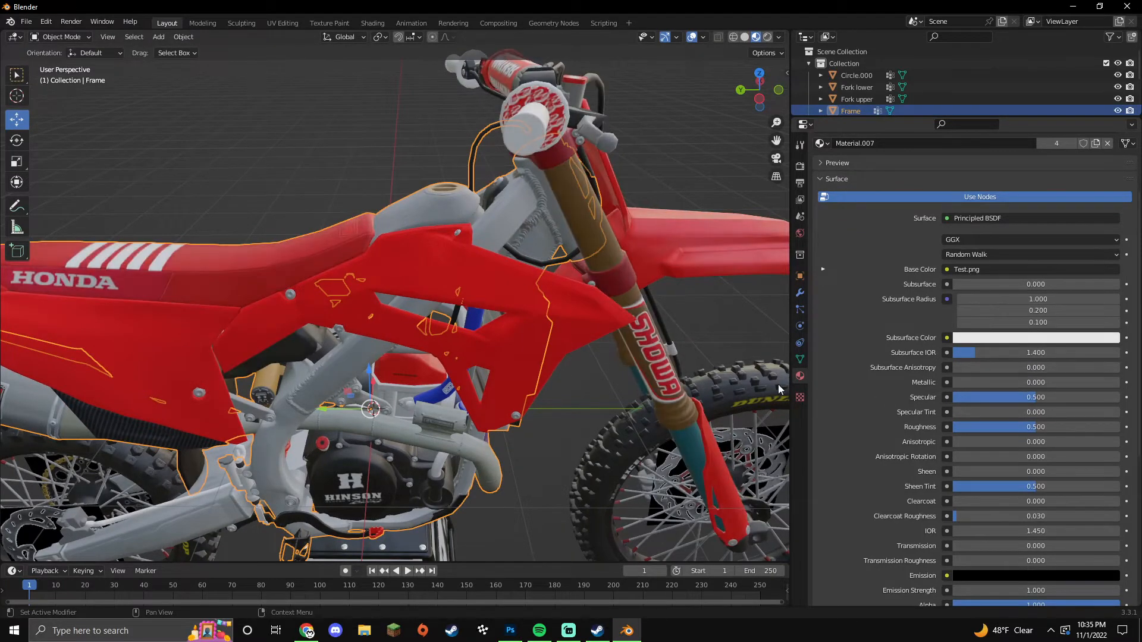
# Step: Select a face on the red side shroud and set the plastic's Specular to 0.286
pyautogui.click(515, 341)
pyautogui.press('Tab')
pyautogui.click(530, 334)
pyautogui.click(1016, 411)
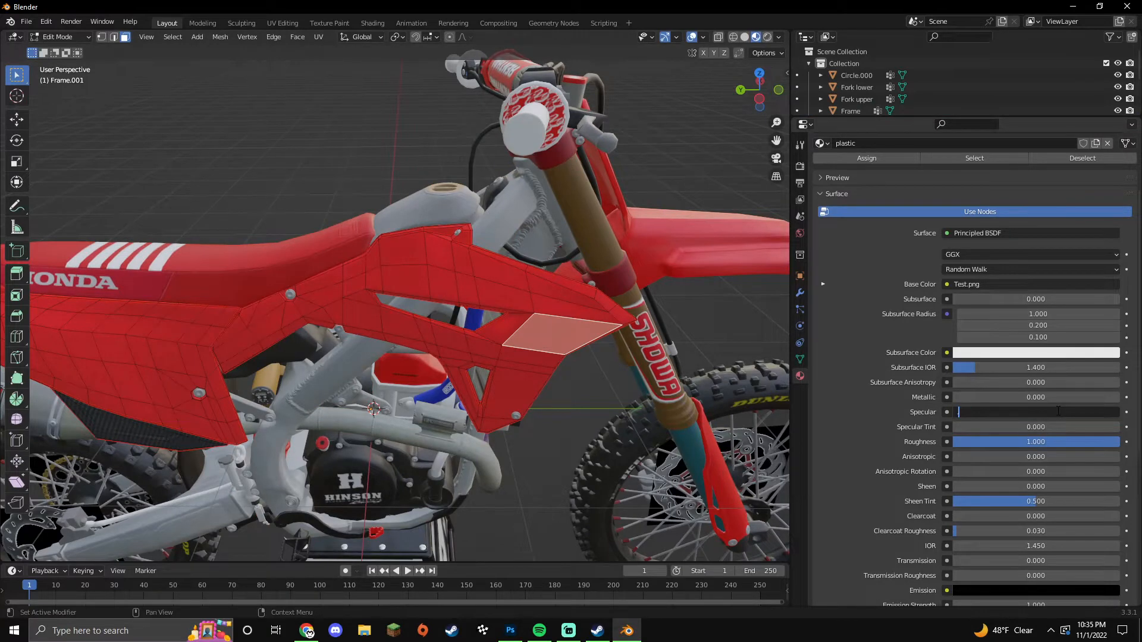
pyautogui.press('Return')
pyautogui.press('Tab')
# Step: Return the plastic's Specular to 0.500 and set its Roughness to 0.286
pyautogui.moveTo(562, 416); pyautogui.dragTo(607, 411, button='middle')
pyautogui.scroll(3, 541, 402)
pyautogui.scroll(-3, 541, 402)
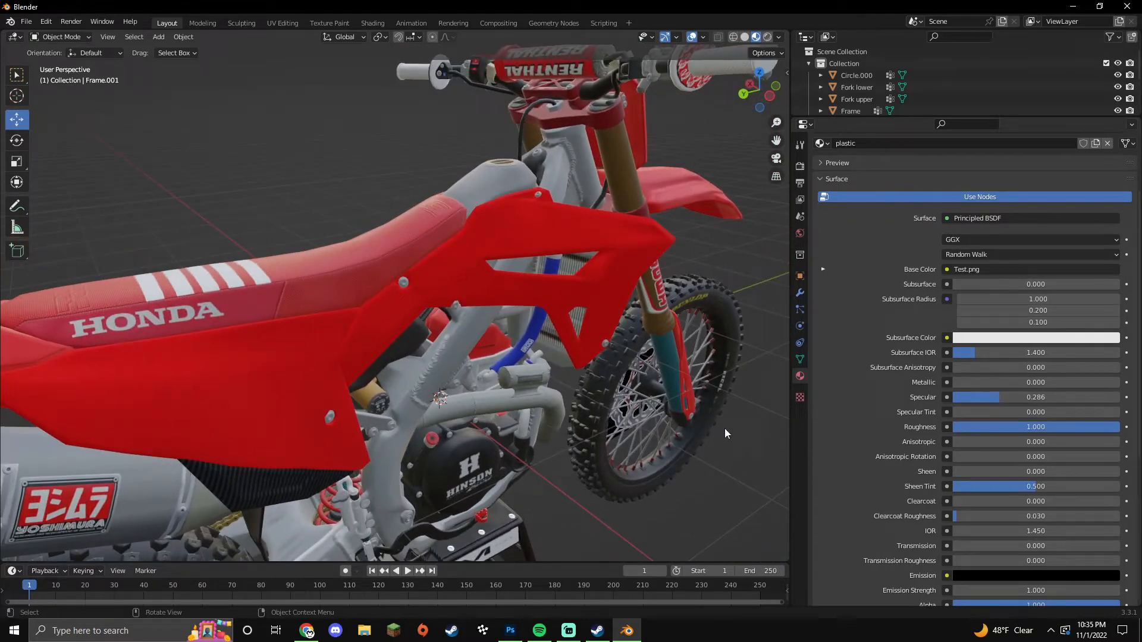
pyautogui.click(1027, 397)
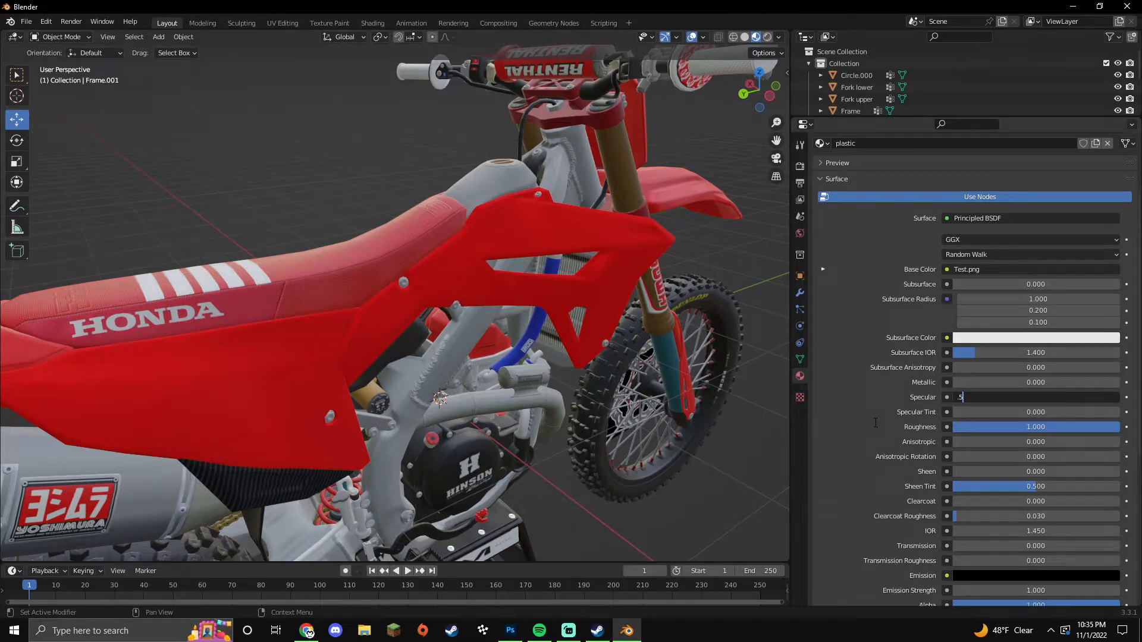
pyautogui.press('Return')
pyautogui.doubleClick(994, 427)
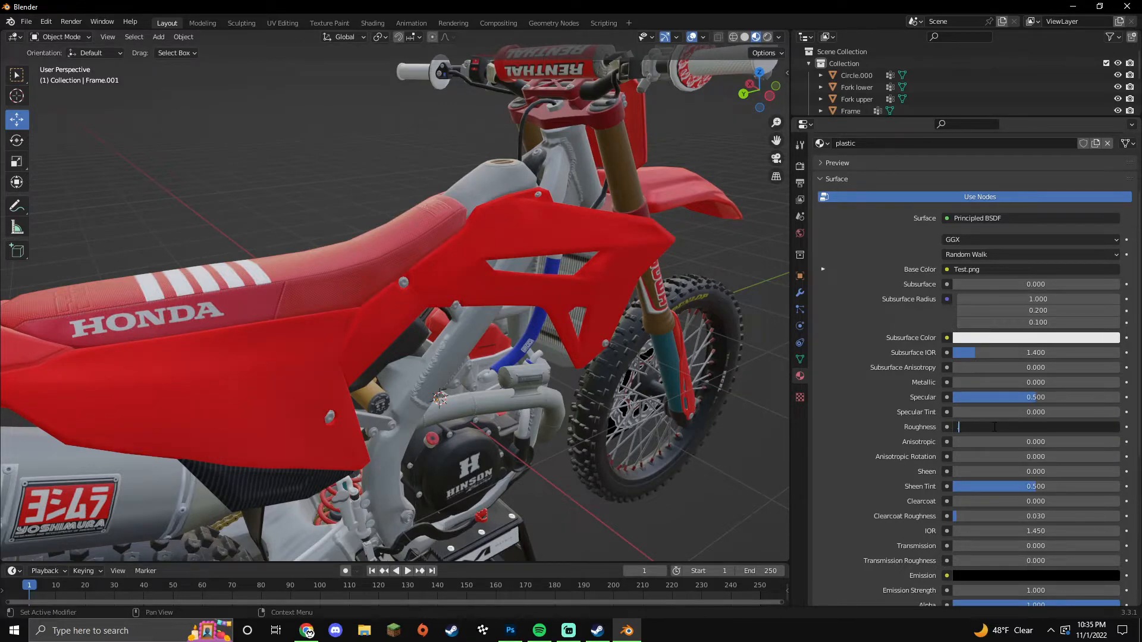
pyautogui.write('.286')
pyautogui.press('Return')
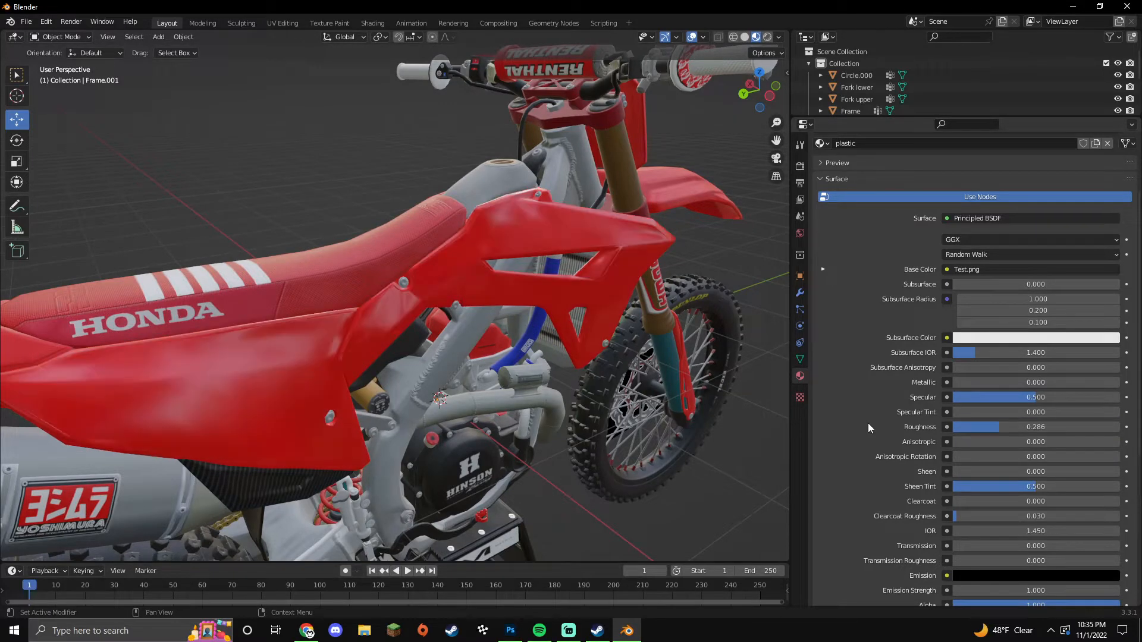
# Step: Select and deselect the front wheel, then orbit toward the bike's side
pyautogui.click(647, 475)
pyautogui.click(717, 486)
pyautogui.moveTo(722, 490); pyautogui.dragTo(578, 465, button='middle')
pyautogui.scroll(-2, 577, 465)
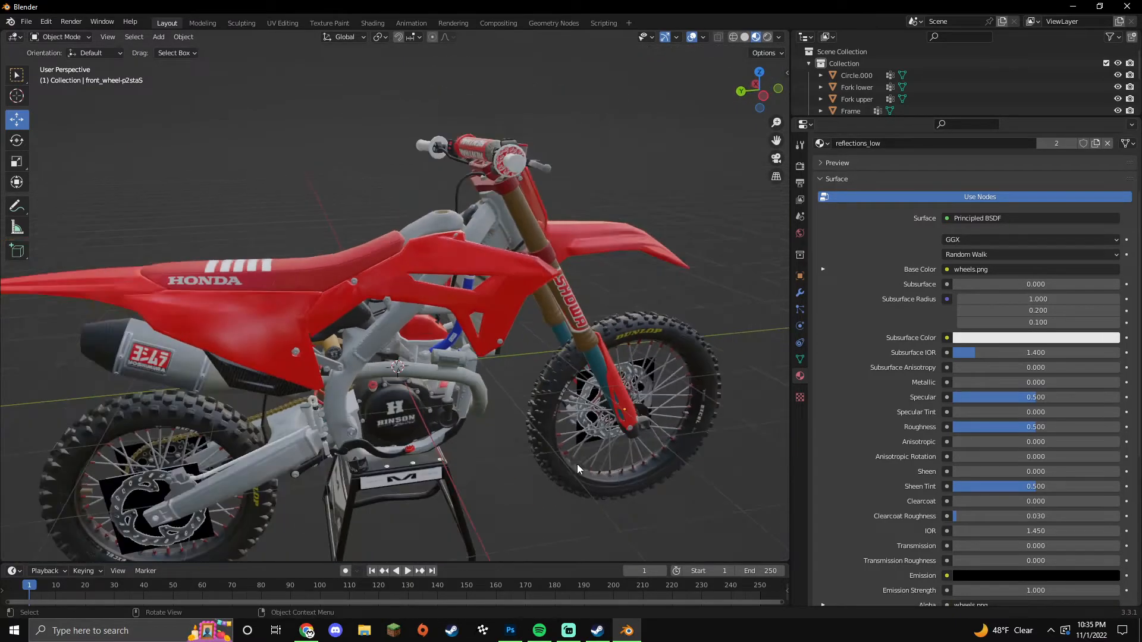
# Step: In the Frame's Edit Mode, select the linked tank, frame part and frame tube pieces
pyautogui.scroll(2, 537, 443)
pyautogui.click(375, 372)
pyautogui.press('Tab')
pyautogui.moveTo(446, 177); pyautogui.dragTo(451, 228, button='middle')
pyautogui.press('l')
pyautogui.scroll(3, 469, 259)
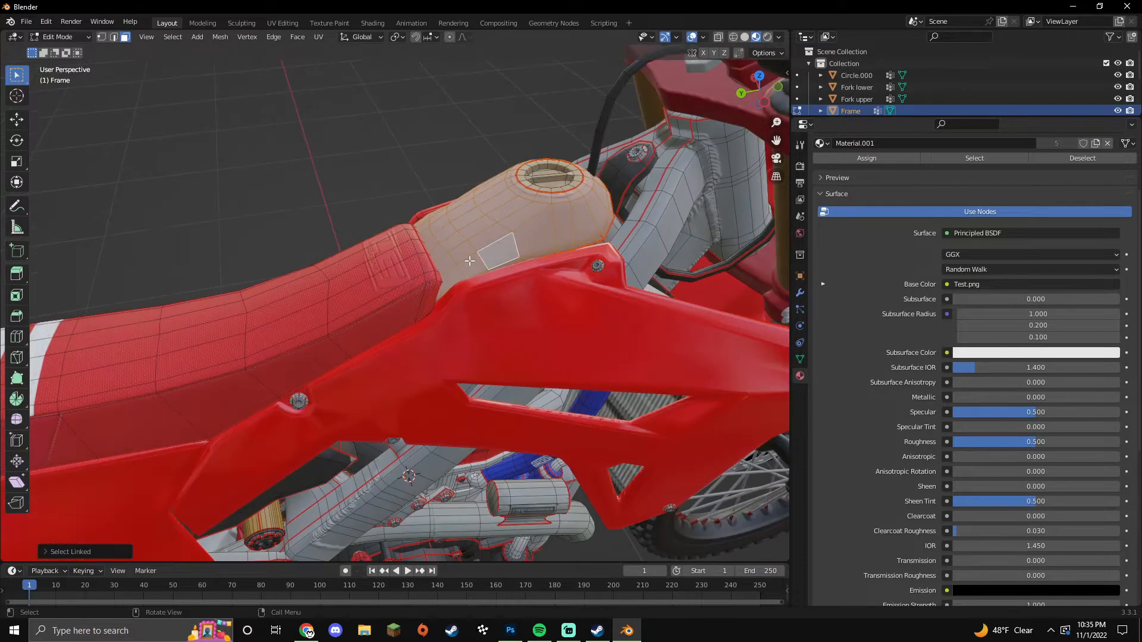
pyautogui.moveTo(521, 282); pyautogui.dragTo(511, 276, button='middle')
pyautogui.press('l')
pyautogui.press('l')
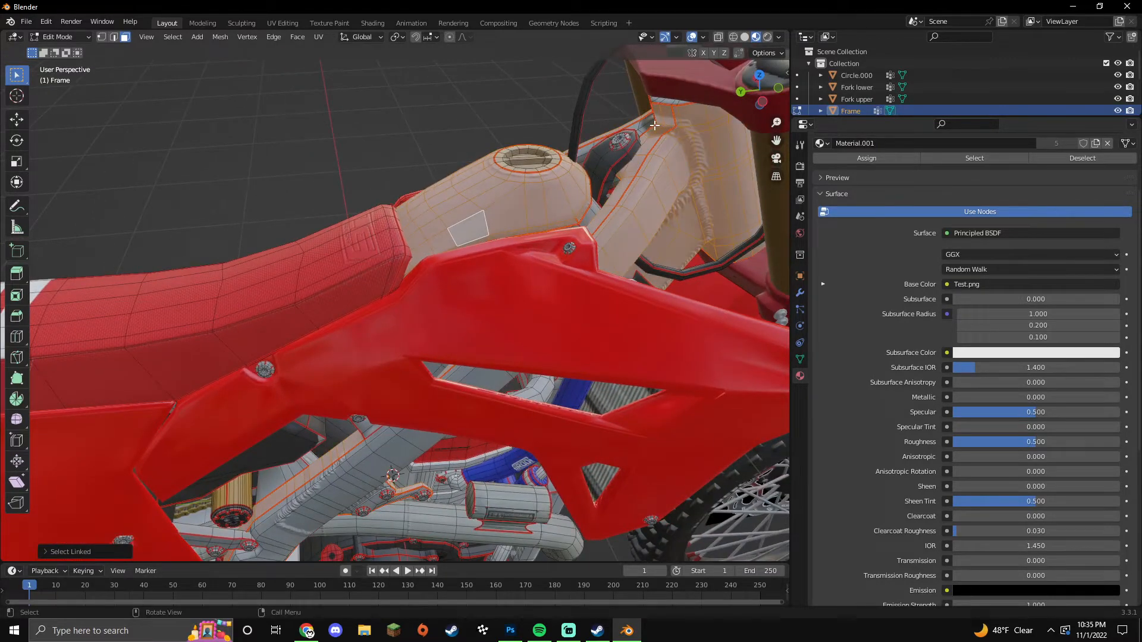
pyautogui.press('l')
pyautogui.moveTo(365, 433); pyautogui.dragTo(380, 380, button='middle')
pyautogui.press('l')
pyautogui.moveTo(516, 245); pyautogui.dragTo(546, 256, button='middle')
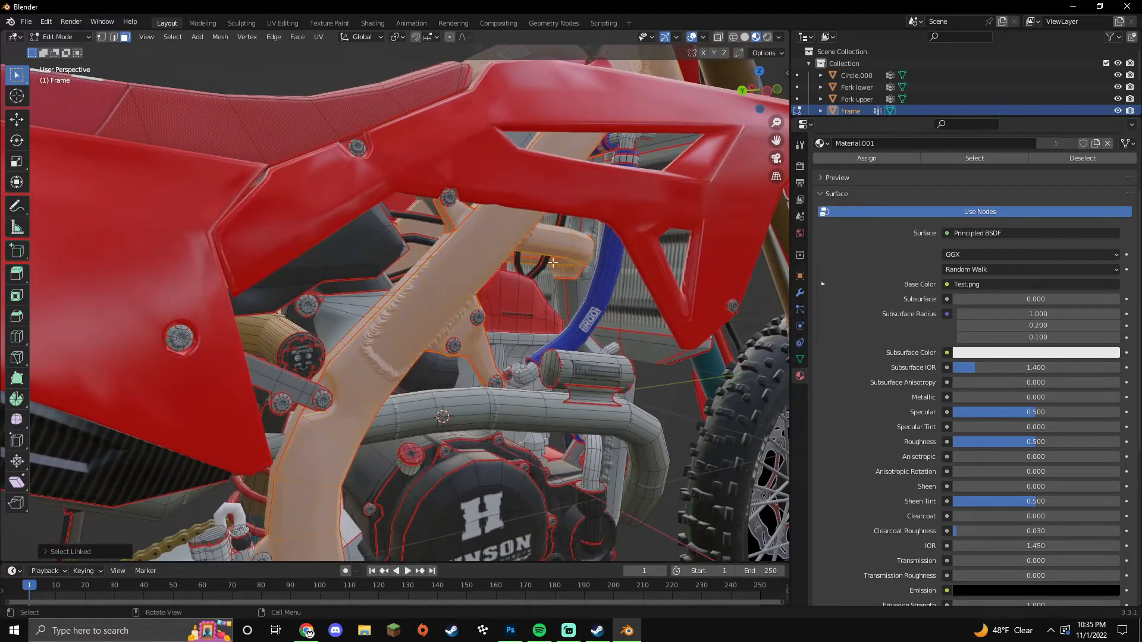
pyautogui.scroll(-6, 515, 329)
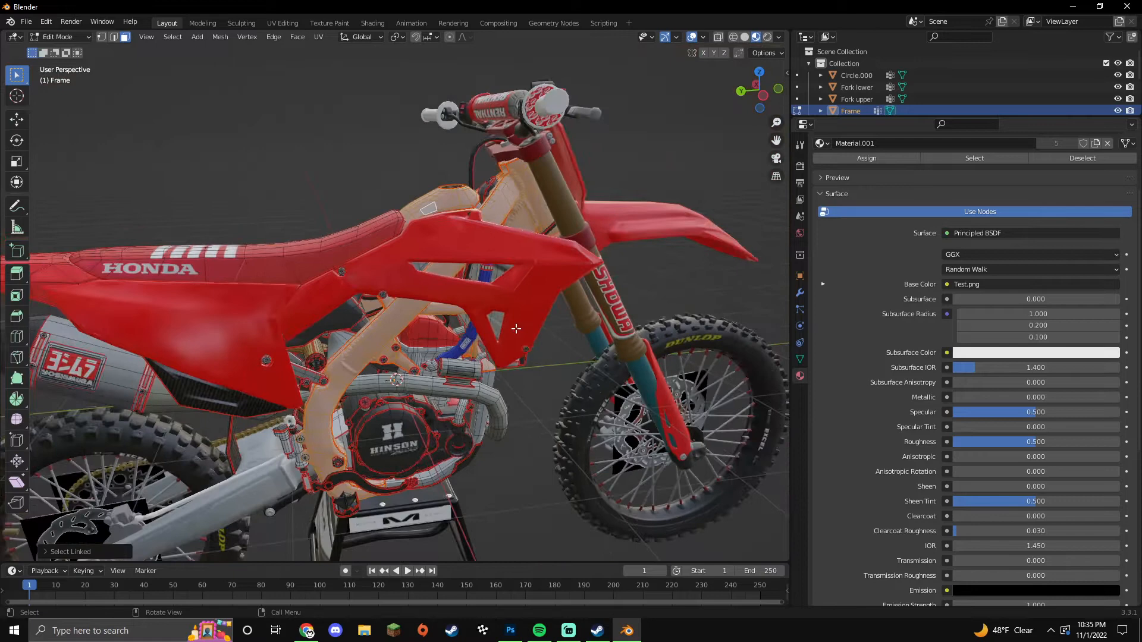
# Step: Separate the selected frame parts into Frame.002 and pick a face on it
pyautogui.press('p')
pyautogui.click(511, 327)
pyautogui.click(401, 317)
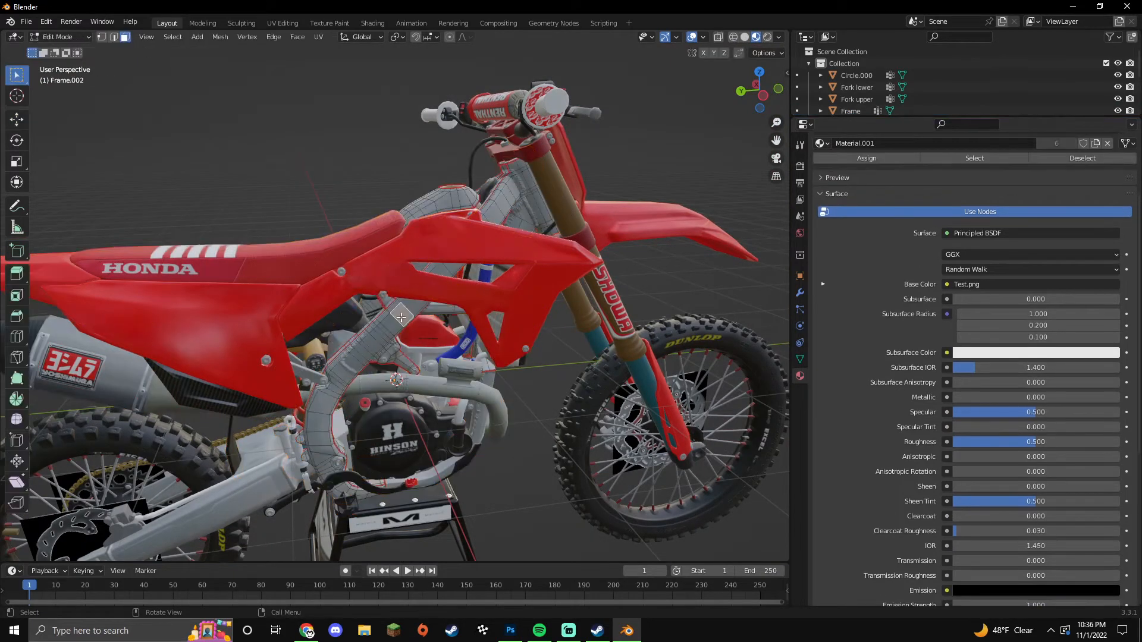
pyautogui.scroll(4, 1036, 273)
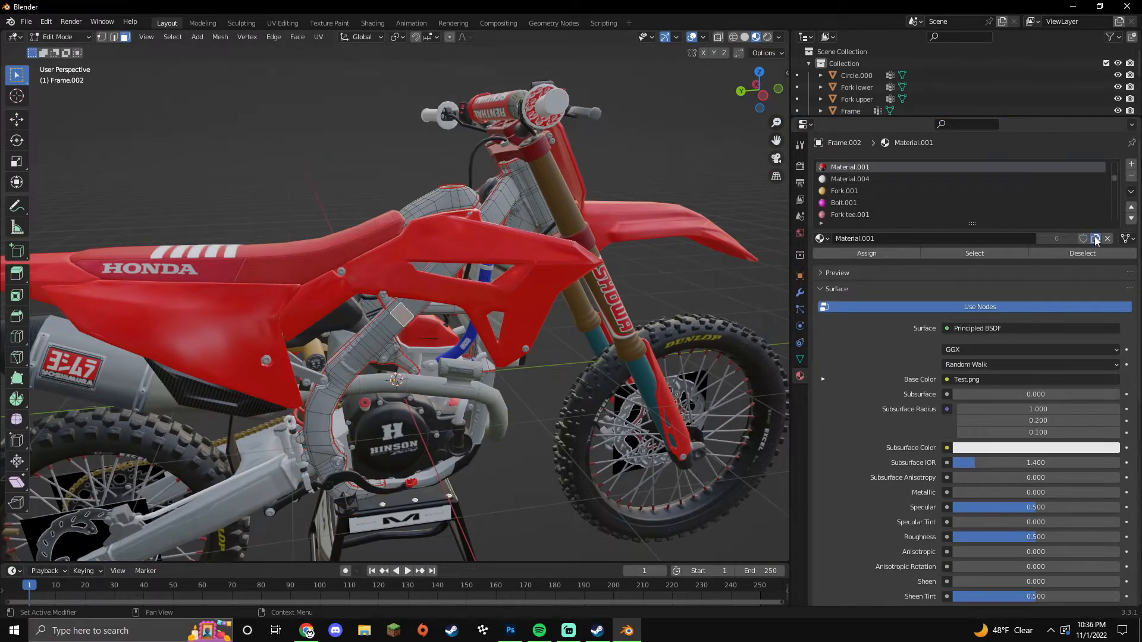
# Step: Name the duplicated material metal with Metallic 1.0 and Roughness 0.386
pyautogui.click(1038, 238)
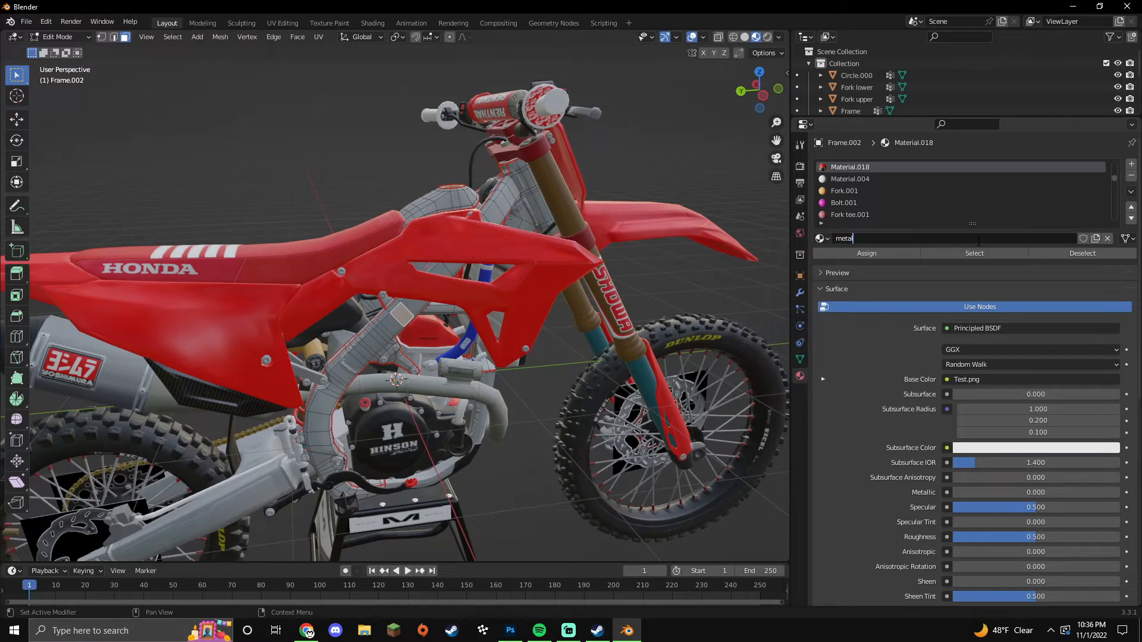
pyautogui.press('Return')
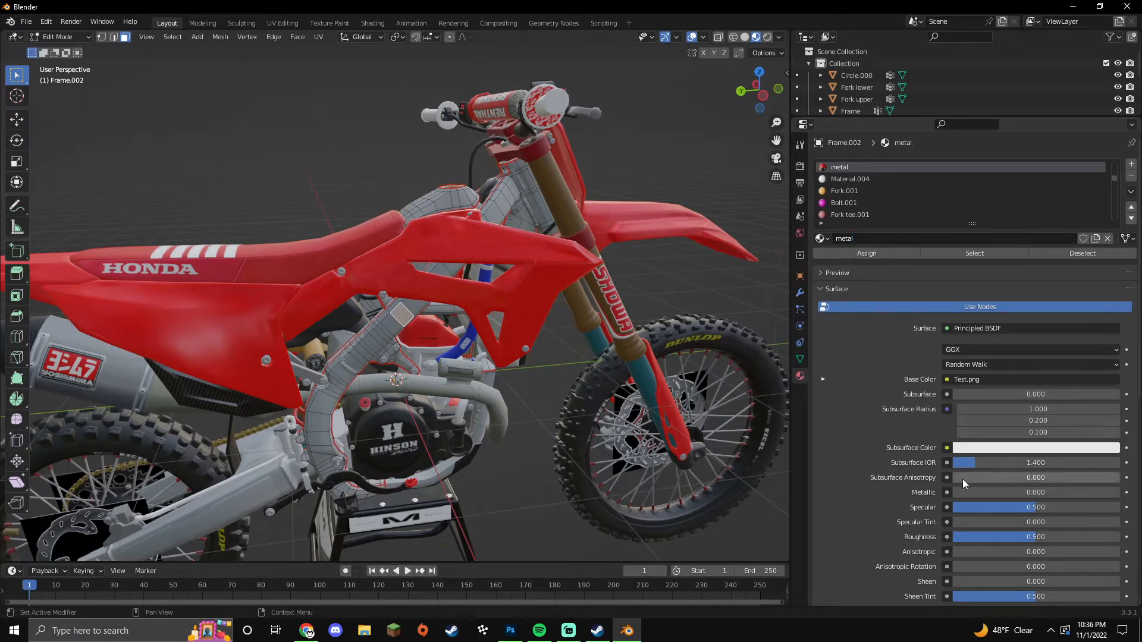
pyautogui.moveTo(957, 491); pyautogui.dragTo(1119, 492)
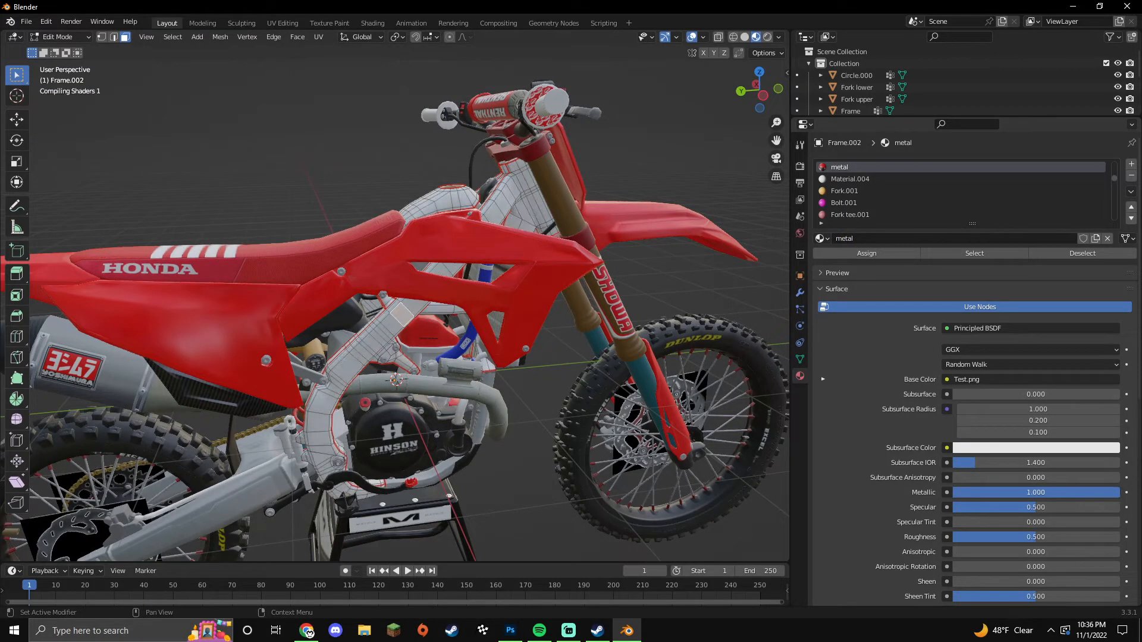
pyautogui.doubleClick(1043, 538)
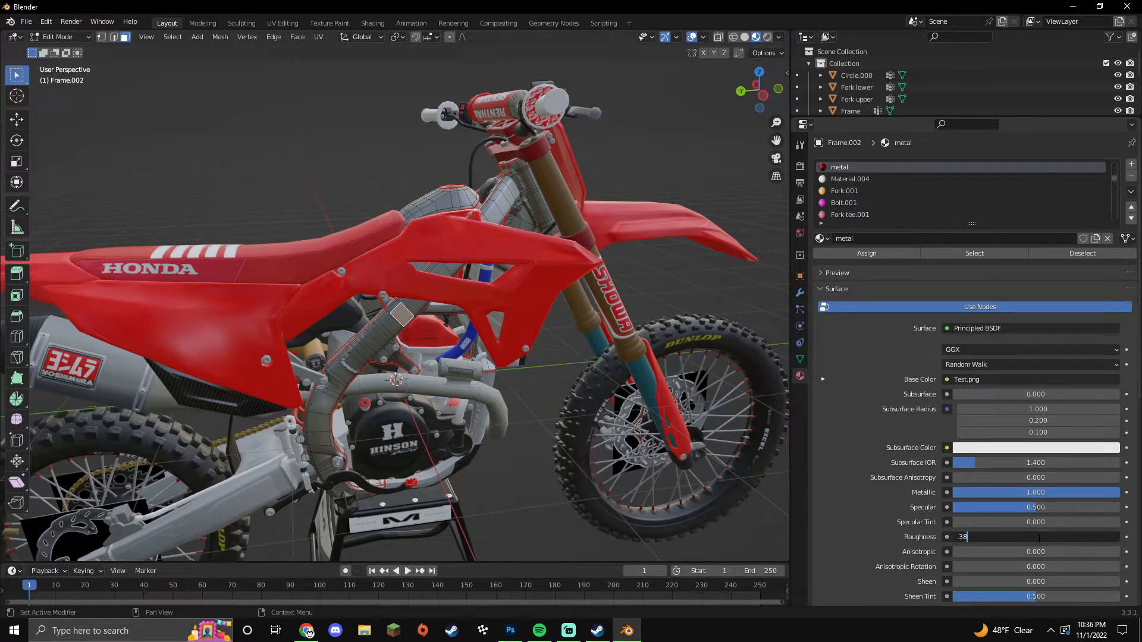
pyautogui.write('.386')
pyautogui.press('Return')
pyautogui.press('Tab')
pyautogui.scroll(6, 513, 491)
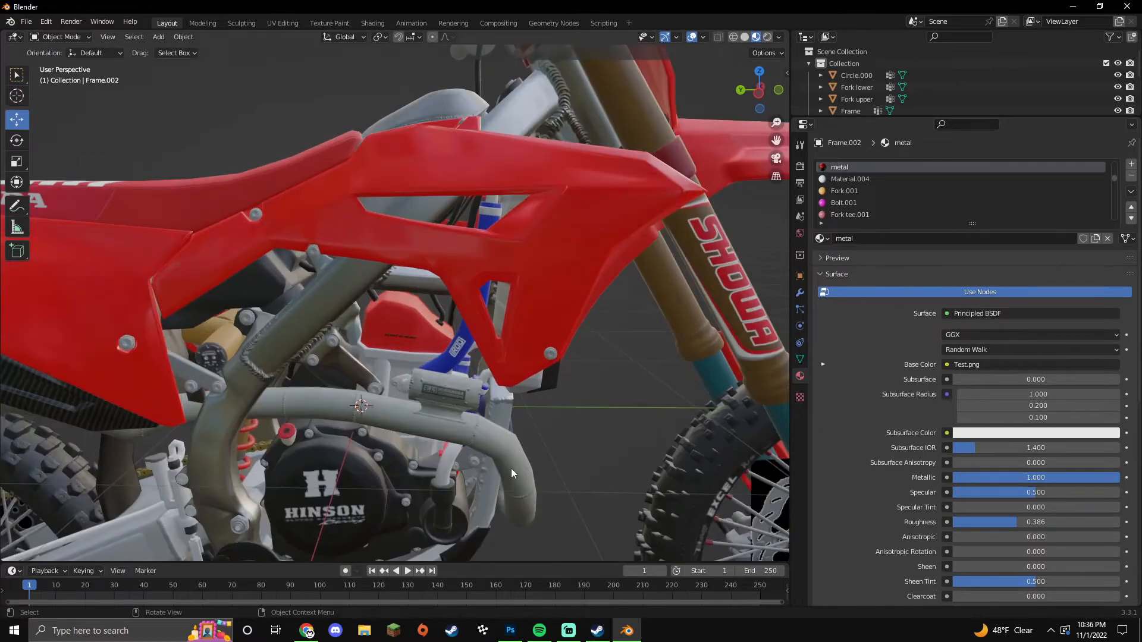
pyautogui.moveTo(512, 468); pyautogui.dragTo(312, 412, button='middle')
pyautogui.scroll(2, 546, 464)
pyautogui.scroll(-5, 546, 464)
# Step: In the frame's Edit Mode, select the connected exhaust muffler, decal and strip faces
pyautogui.click(455, 412)
pyautogui.press('Tab')
pyautogui.click(459, 413)
pyautogui.press('l')
pyautogui.scroll(3, 419, 394)
pyautogui.scroll(-2, 312, 412)
pyautogui.moveTo(130, 357); pyautogui.dragTo(212, 346, button='middle')
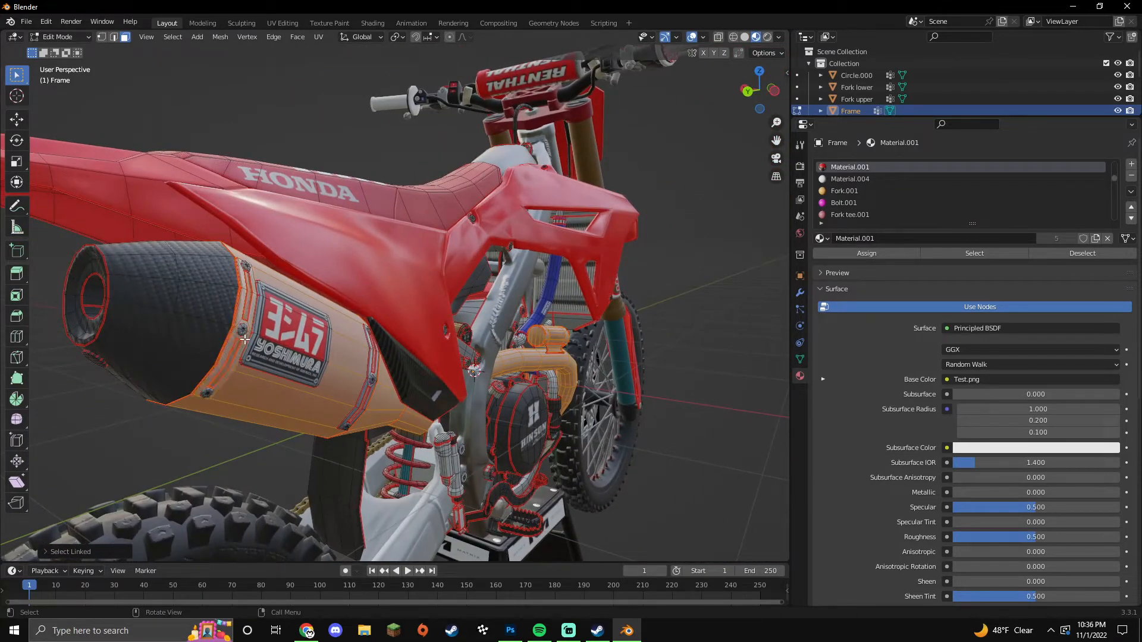
pyautogui.press('l')
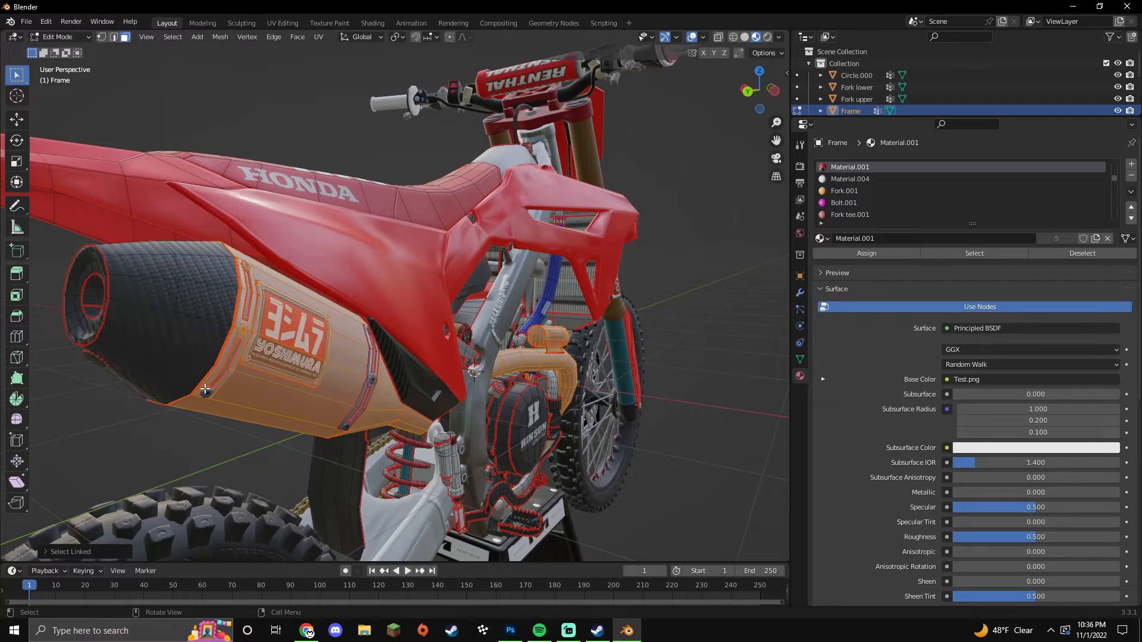
pyautogui.press('l')
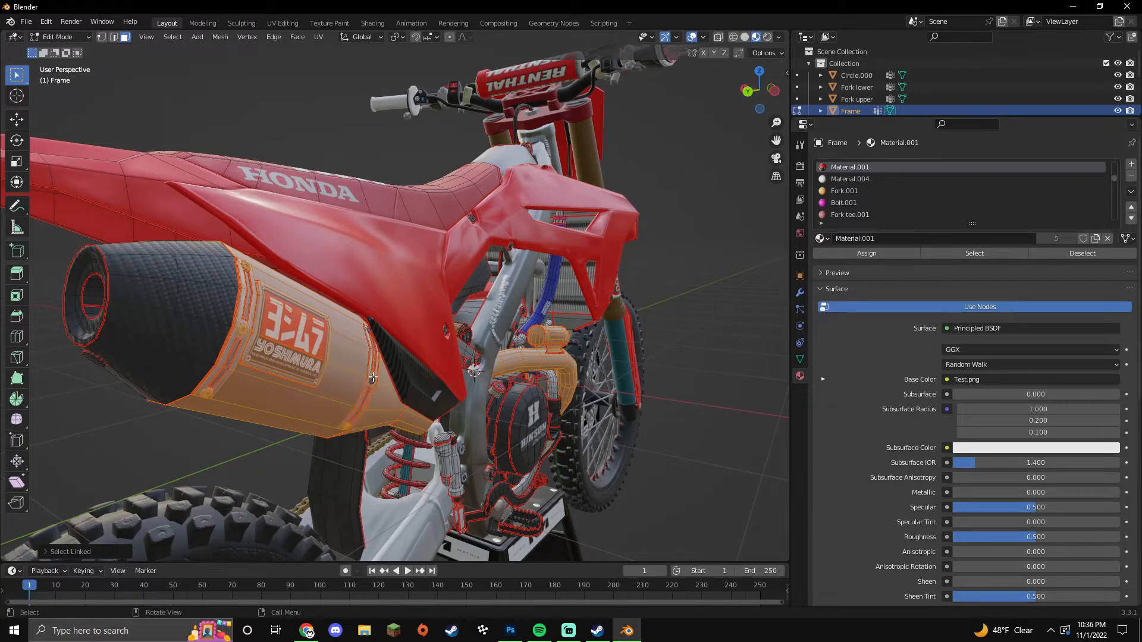
pyautogui.moveTo(341, 367); pyautogui.dragTo(280, 380, button='middle')
# Step: Separate the muffler into Frame.003 and pick a face on it in Edit Mode
pyautogui.press('p')
pyautogui.click(280, 381)
pyautogui.press('Tab')
pyautogui.click(267, 381)
pyautogui.press('Tab')
pyautogui.click(281, 388)
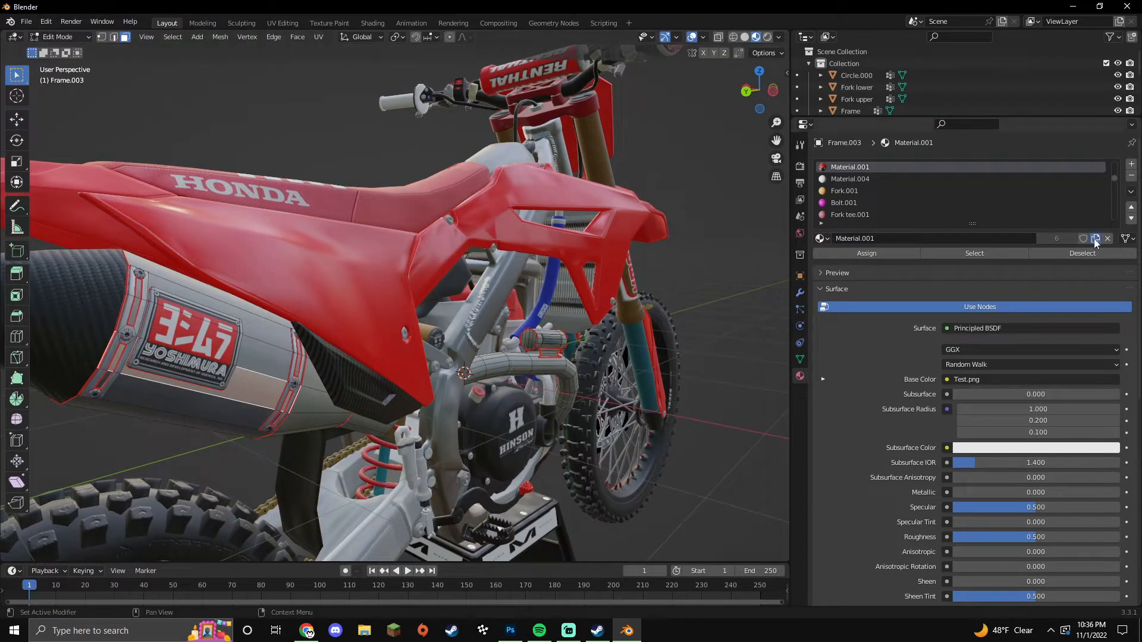
# Step: Name the new material pipe with Metallic 1.0 and Roughness 0.444
pyautogui.click(946, 241)
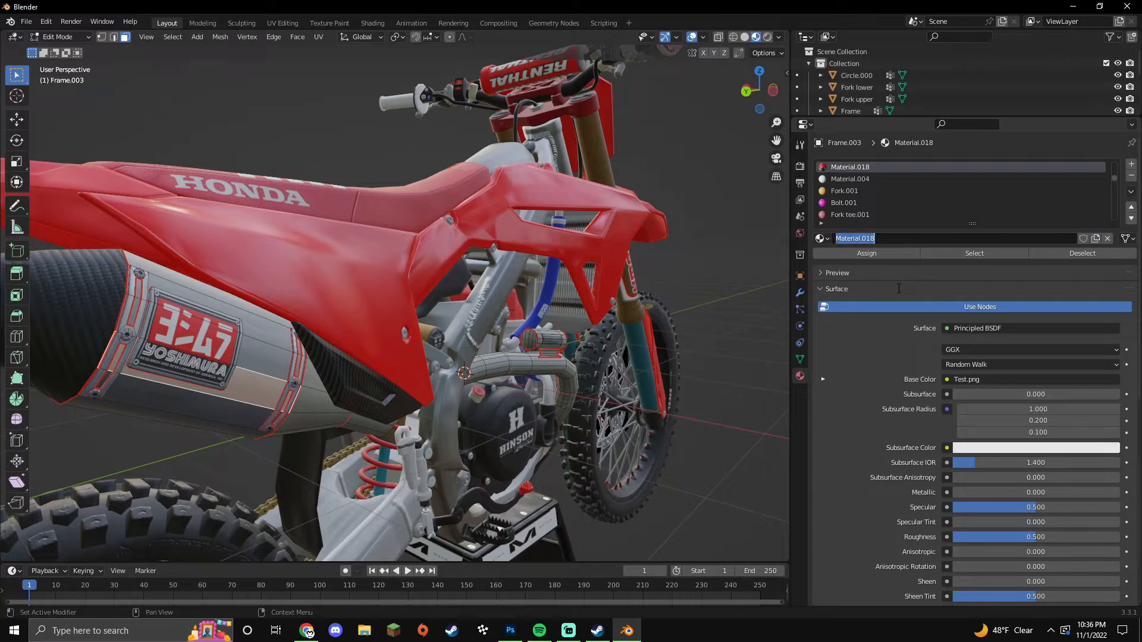
pyautogui.press('Return')
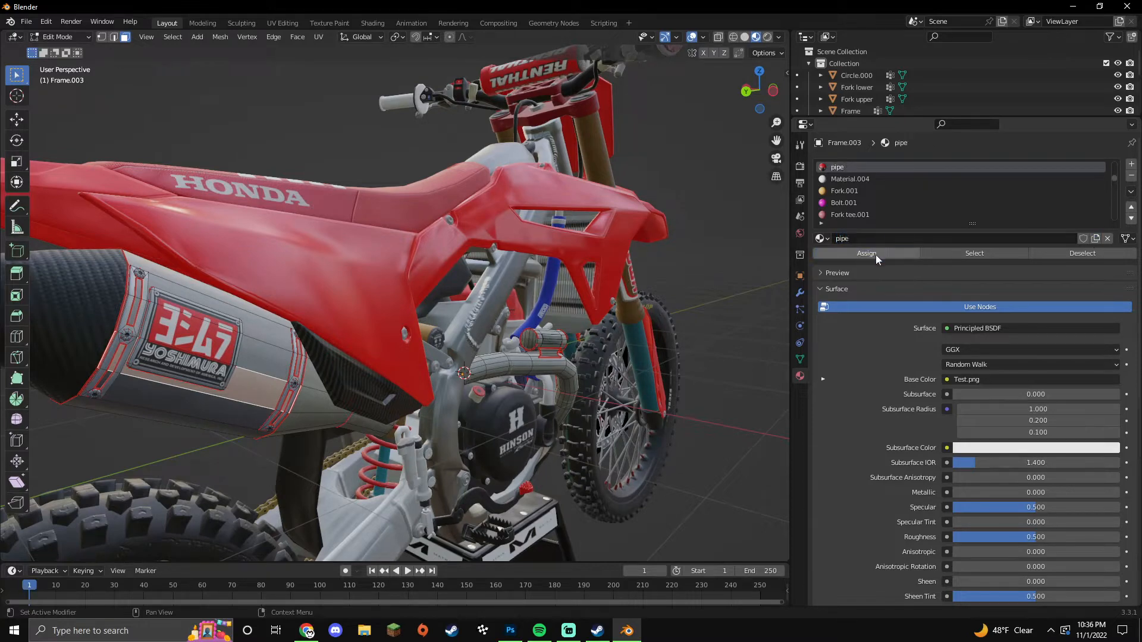
pyautogui.moveTo(969, 494); pyautogui.dragTo(1119, 494)
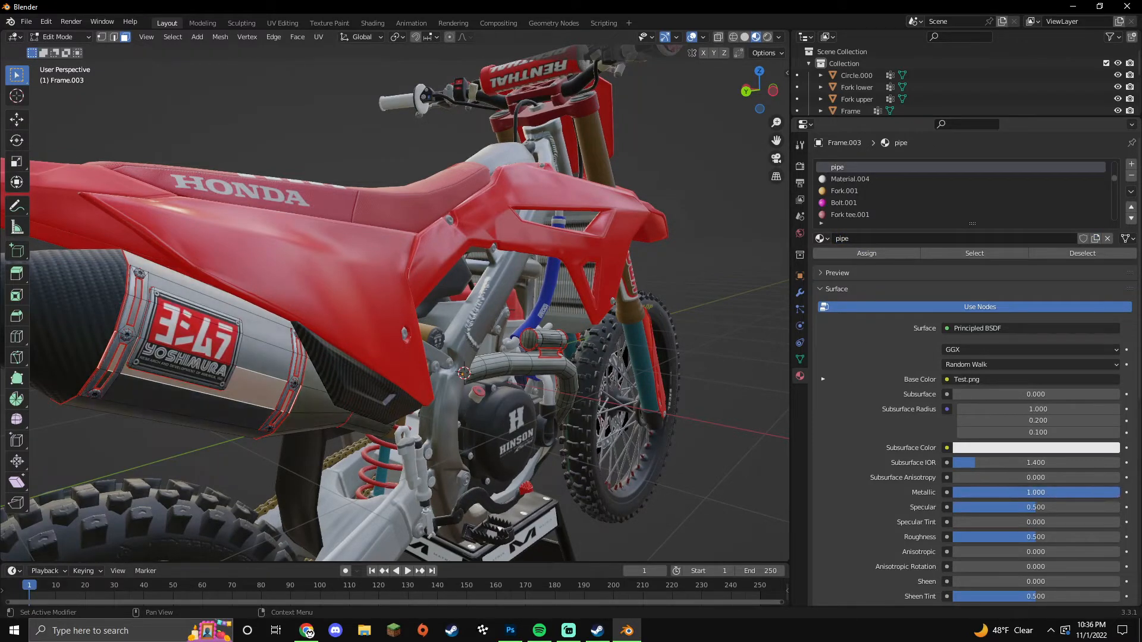
pyautogui.click(1041, 539)
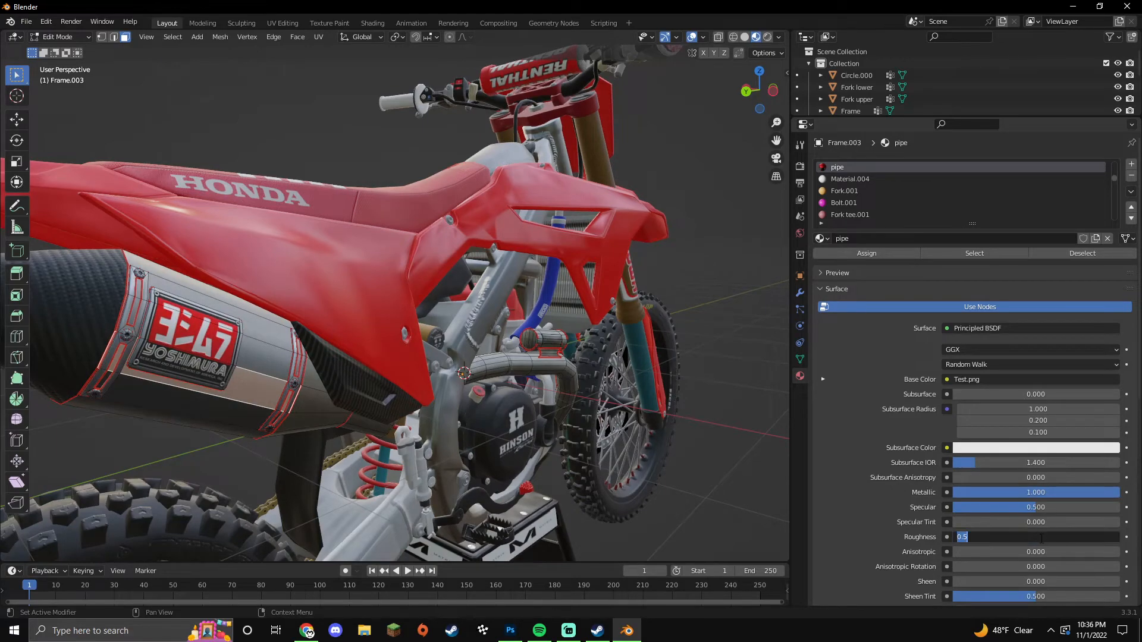
pyautogui.write('.444')
pyautogui.press('Return')
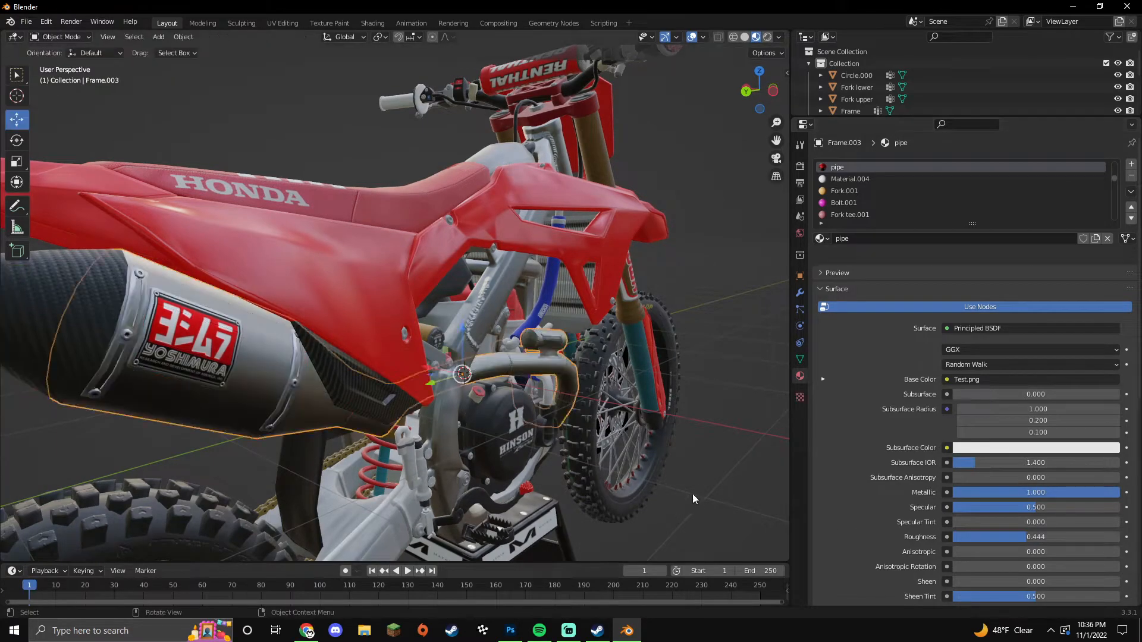
pyautogui.press('Tab')
pyautogui.moveTo(680, 493); pyautogui.dragTo(353, 361, button='middle')
# Step: Reselect the muffler and pick a face on its end
pyautogui.click(280, 324)
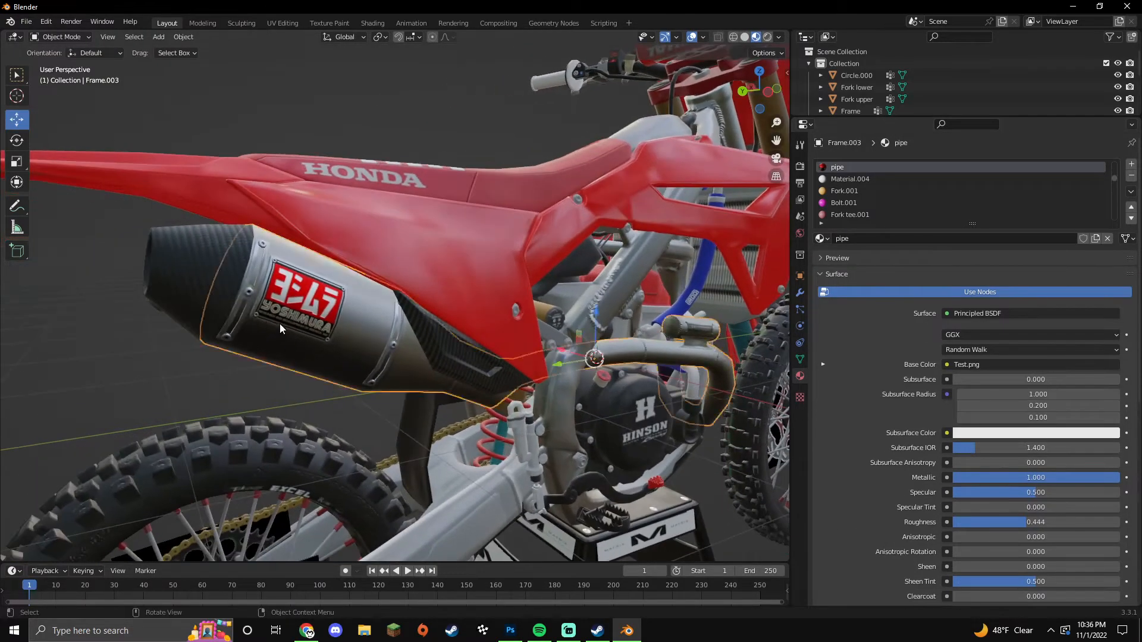
pyautogui.press('Tab')
pyautogui.press('Tab')
pyautogui.scroll(4, 210, 373)
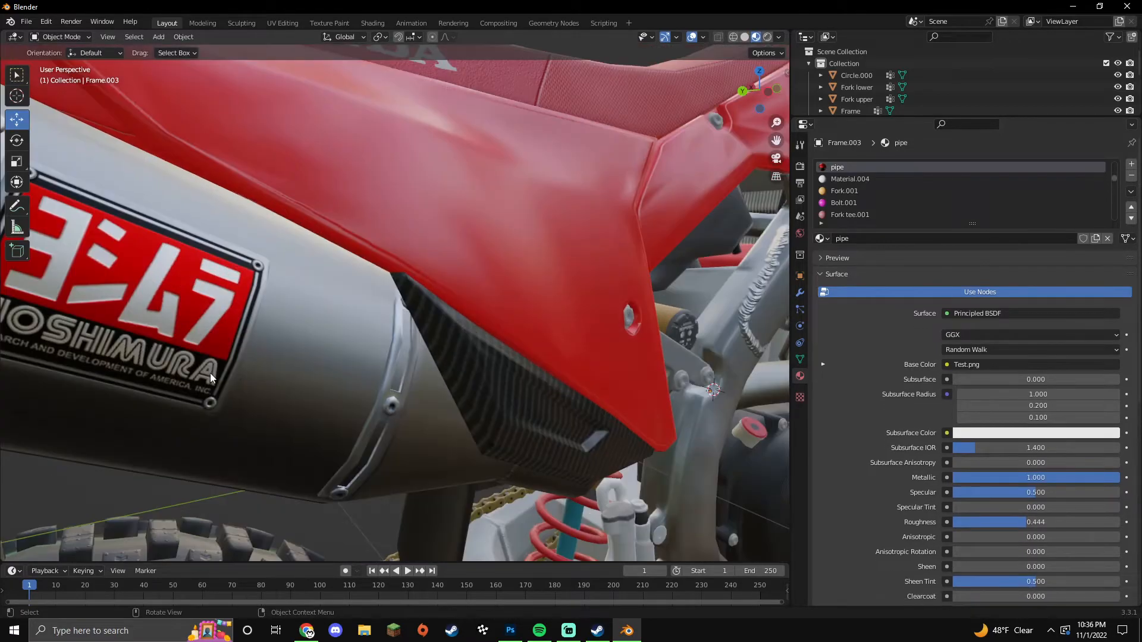
pyautogui.scroll(-6, 290, 393)
pyautogui.moveTo(354, 390); pyautogui.dragTo(296, 318, button='middle')
pyautogui.press('Tab')
pyautogui.click(259, 306)
# Step: Select the muffler end cone and ring and separate them into Frame.004
pyautogui.press('l')
pyautogui.scroll(-2, 296, 318)
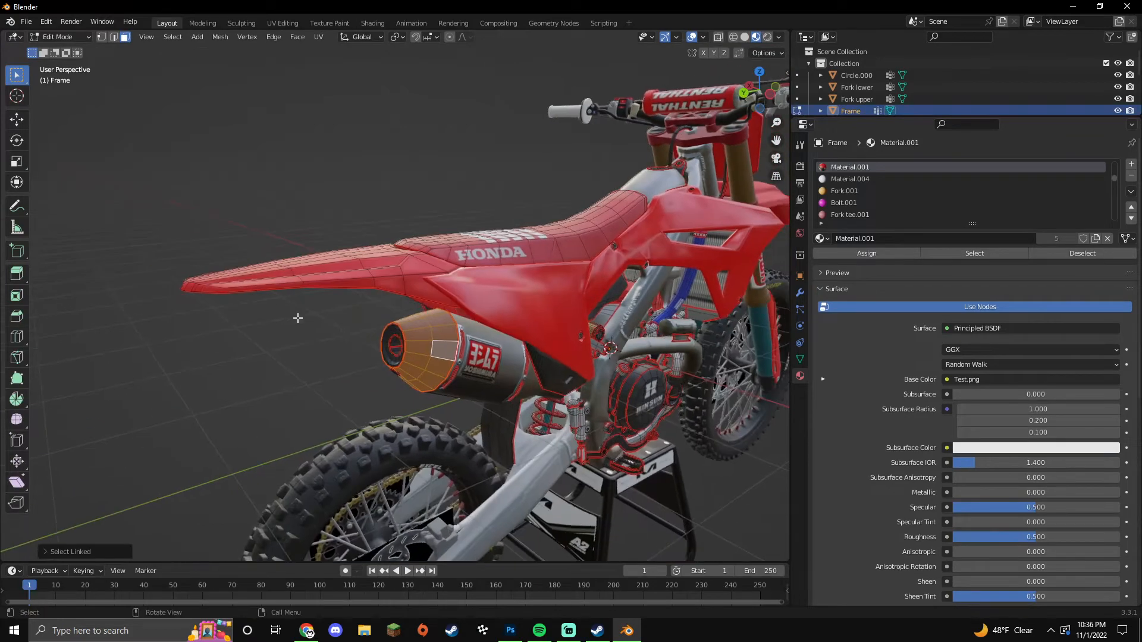
pyautogui.scroll(4, 295, 319)
pyautogui.press('l')
pyautogui.moveTo(393, 363)
pyautogui.mouseDown(button='middle')
pyautogui.moveTo(494, 248)
pyautogui.moveTo(387, 358)
pyautogui.mouseUp(button='middle')
pyautogui.press('p')
pyautogui.click(389, 358)
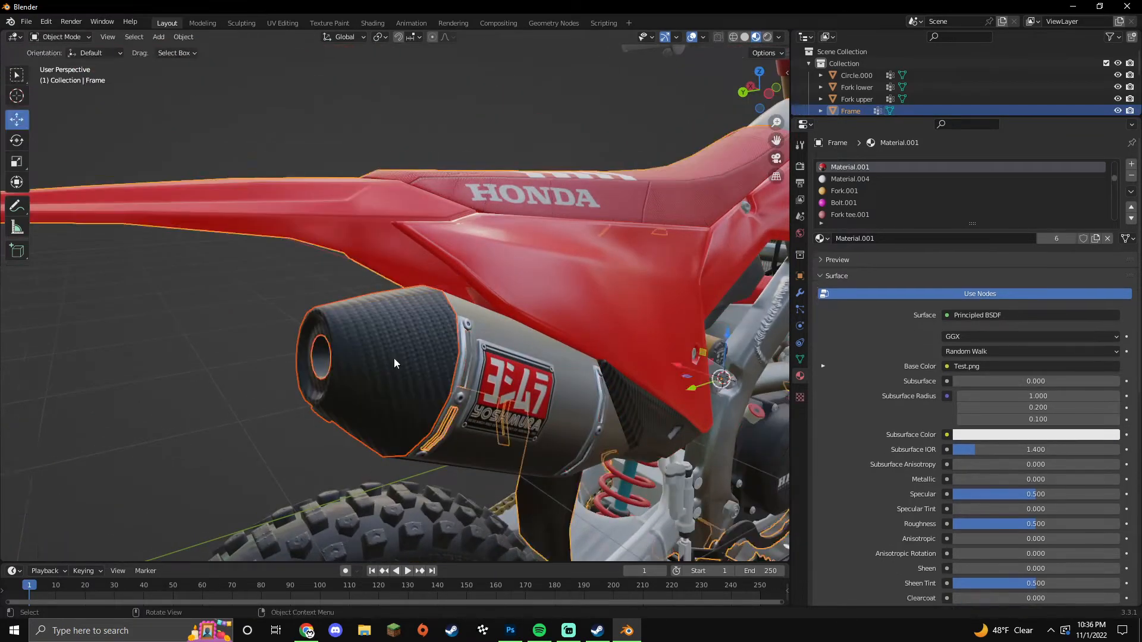
# Step: Name the duplicated material carbon and set its Roughness to 0.288
pyautogui.click(892, 238)
pyautogui.write('carbon\\')
pyautogui.press('Return')
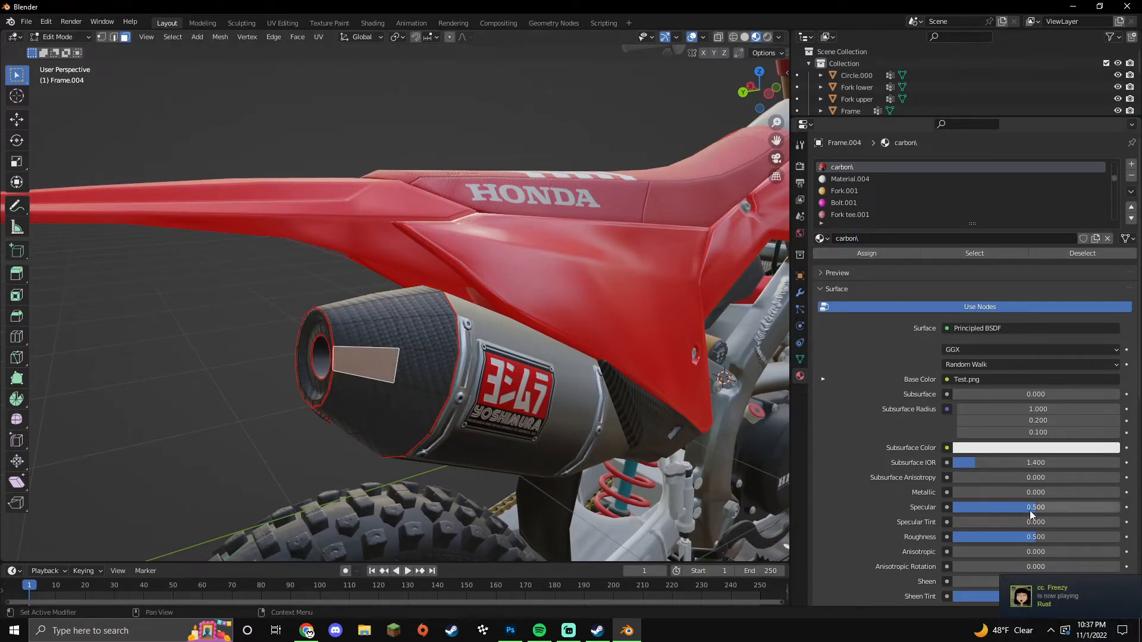
pyautogui.click(1032, 536)
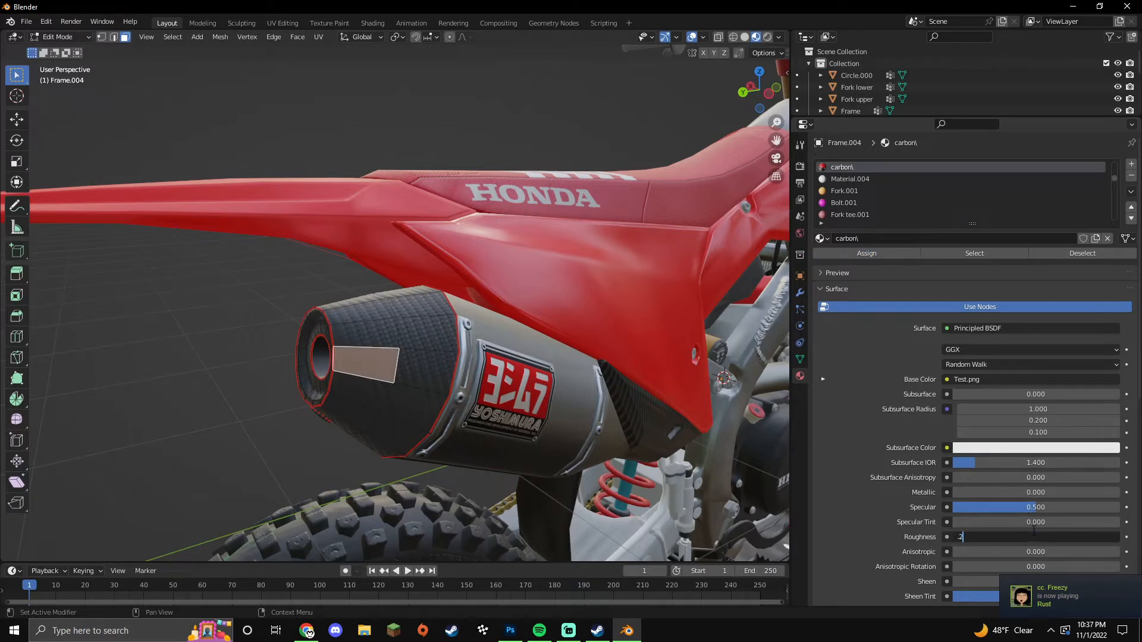
pyautogui.press('Return')
pyautogui.press('Tab')
# Step: Bring the seat into view and enter Edit Mode on the frame object
pyautogui.moveTo(278, 429); pyautogui.dragTo(466, 405, button='middle')
pyautogui.scroll(-4, 421, 440)
pyautogui.keyDown('shift'); pyautogui.moveTo(339, 334); pyautogui.dragTo(401, 370, button='middle'); pyautogui.keyUp('shift')
pyautogui.scroll(3, 401, 369)
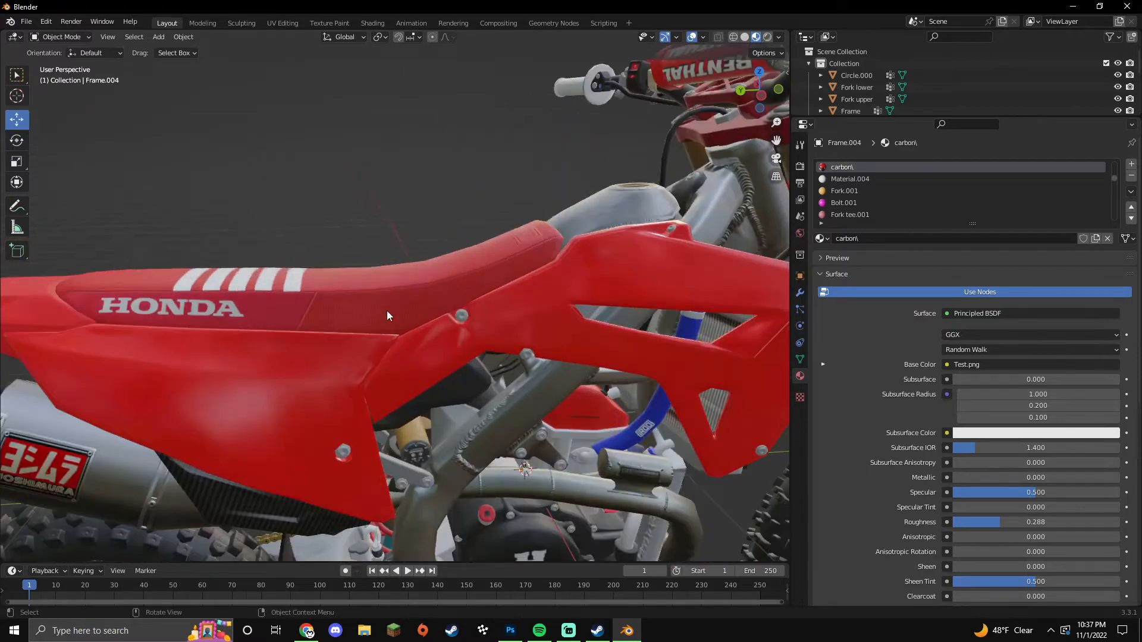
pyautogui.click(386, 310)
pyautogui.press('Tab')
pyautogui.click(386, 310)
# Step: Separate the seat into Frame.005 and pick a face on it in Edit Mode
pyautogui.press('l')
pyautogui.moveTo(367, 309); pyautogui.dragTo(386, 317, button='middle')
pyautogui.press('p')
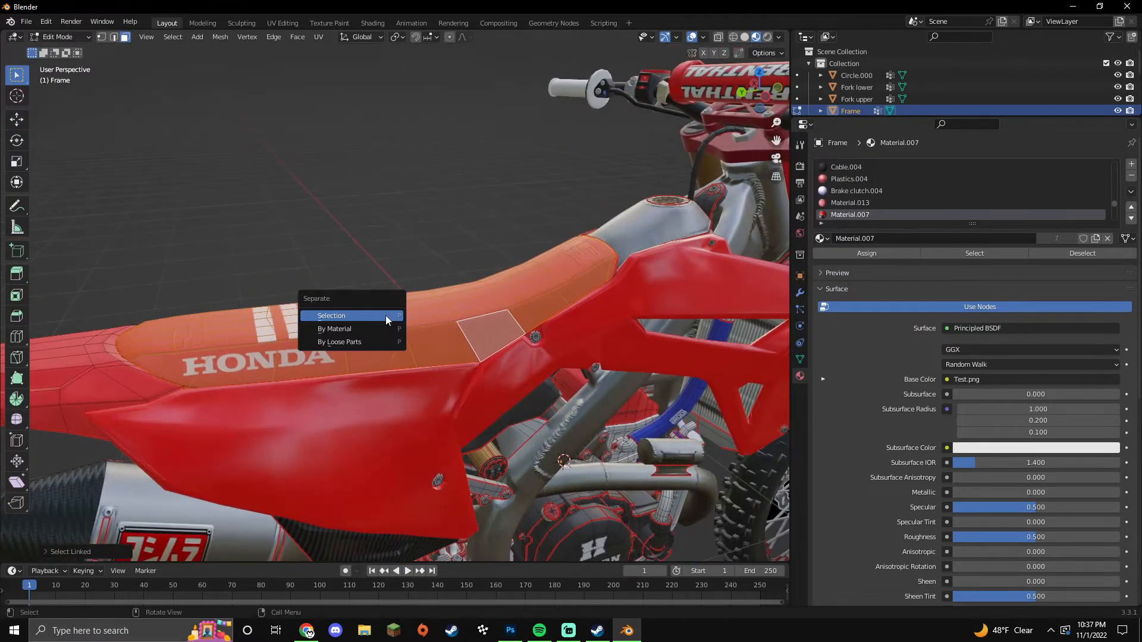
pyautogui.click(385, 317)
pyautogui.press('Tab')
pyautogui.click(430, 339)
pyautogui.press('Tab')
pyautogui.click(430, 339)
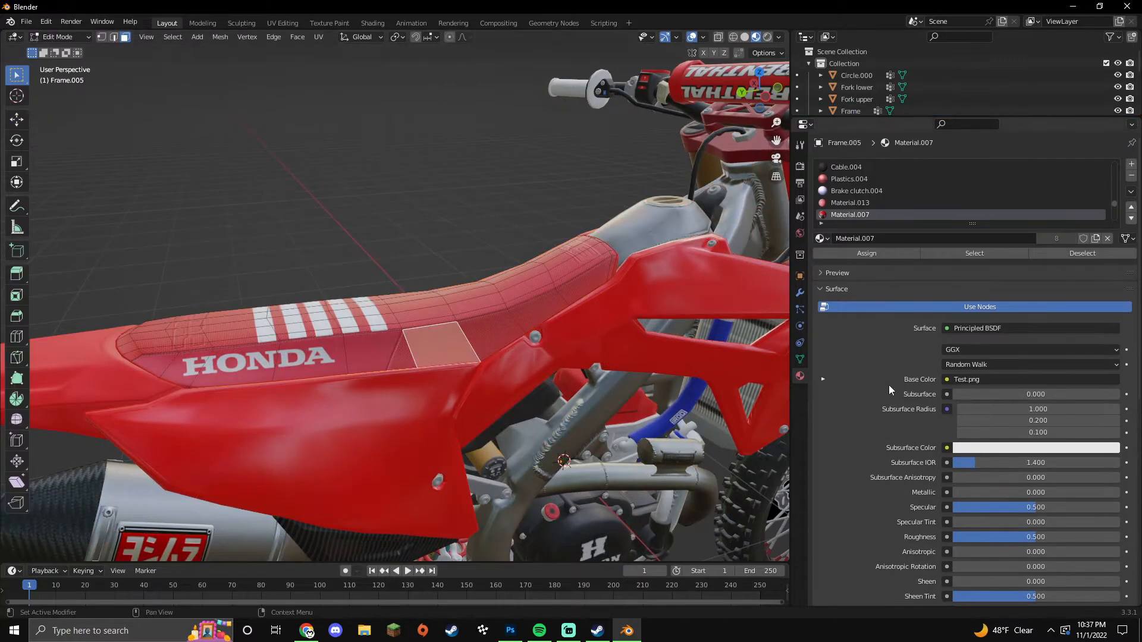
# Step: Duplicate Material.007 as a new material named seat with Roughness 0.788
pyautogui.click(1094, 239)
pyautogui.click(981, 240)
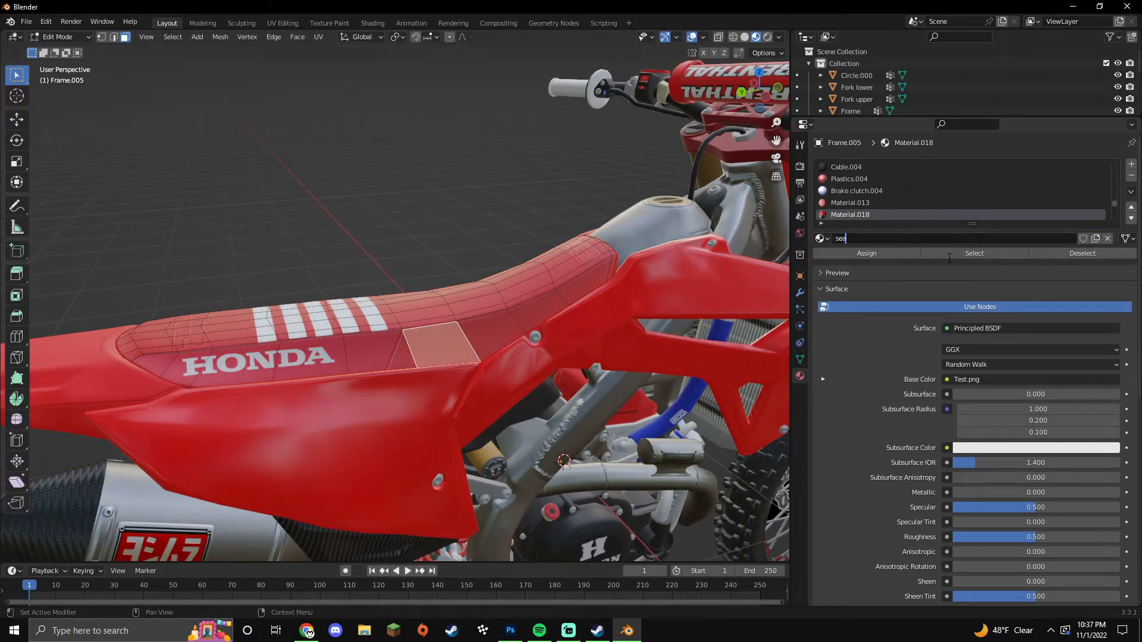
pyautogui.press('Return')
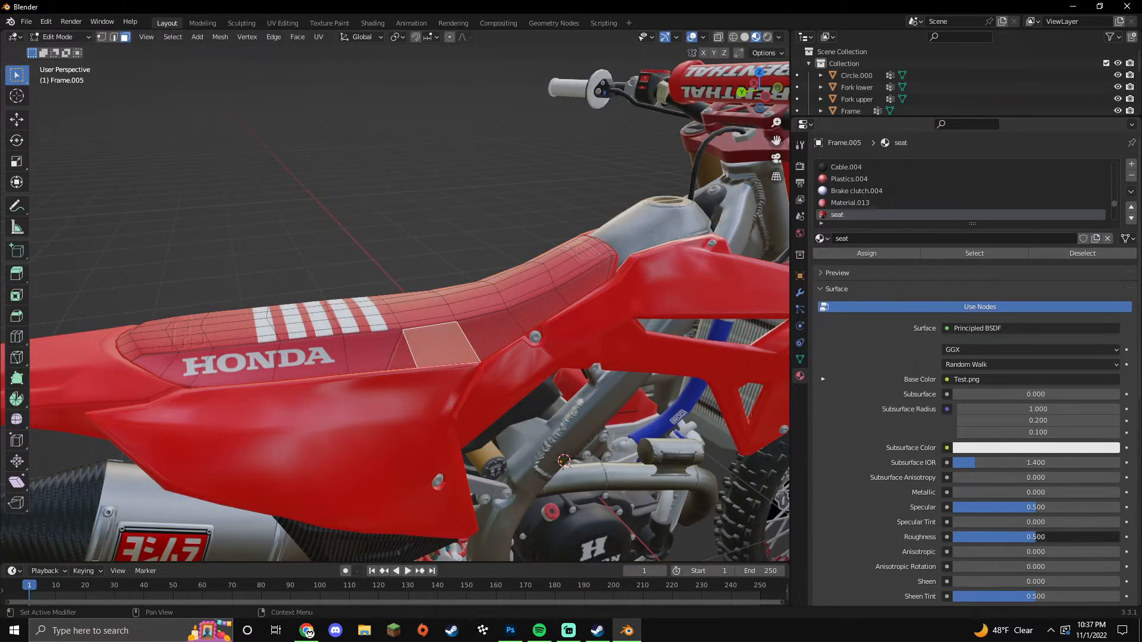
pyautogui.doubleClick(1034, 537)
pyautogui.write('.788')
pyautogui.press('Return')
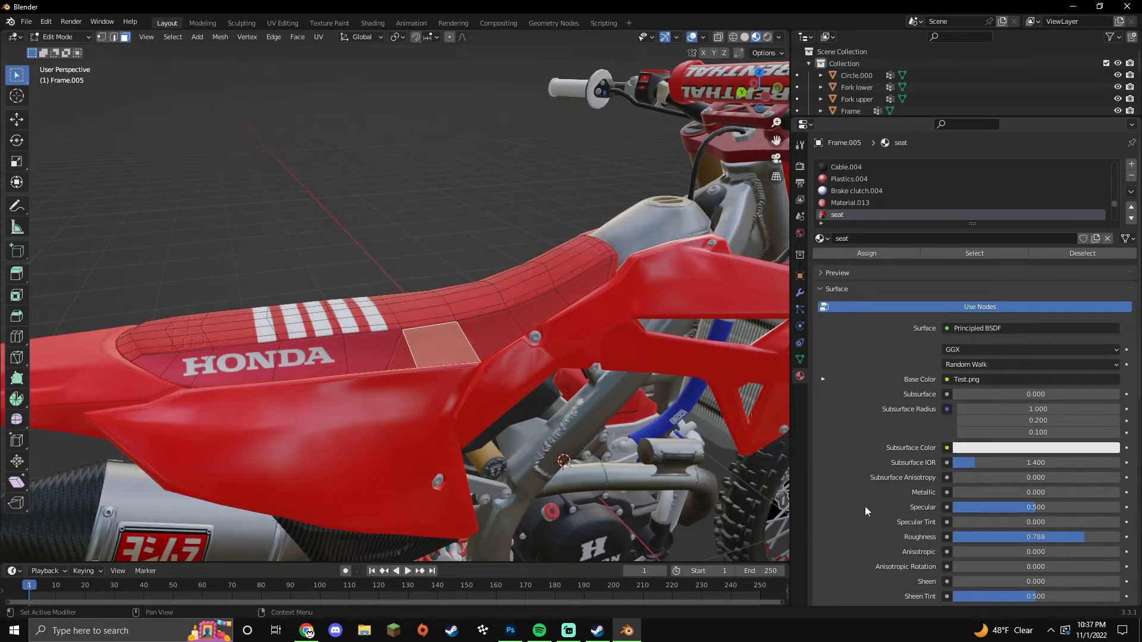
pyautogui.press('Tab')
pyautogui.scroll(3, 551, 394)
pyautogui.keyDown('shift'); pyautogui.moveTo(534, 398); pyautogui.dragTo(505, 380, button='middle'); pyautogui.keyUp('shift')
# Step: In the frame's Edit Mode, select the linked engine cover, exhaust-side region, bolts and brake reservoir
pyautogui.click(496, 384)
pyautogui.press('Tab')
pyautogui.hotkey('ctrl', 'l')
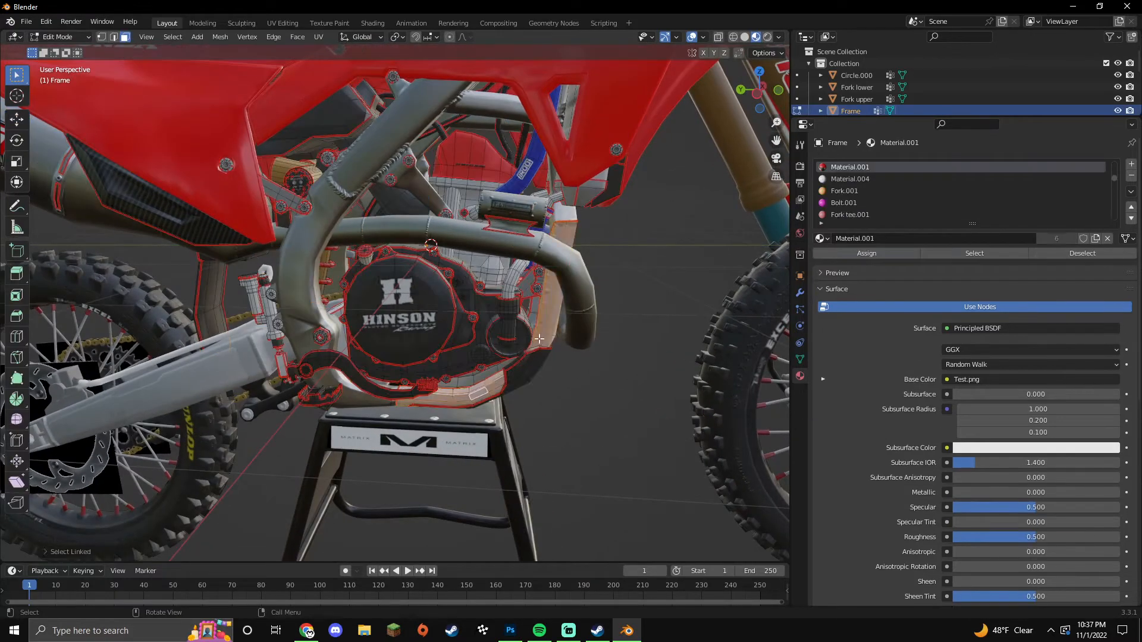
pyautogui.moveTo(562, 220); pyautogui.dragTo(524, 281, button='middle')
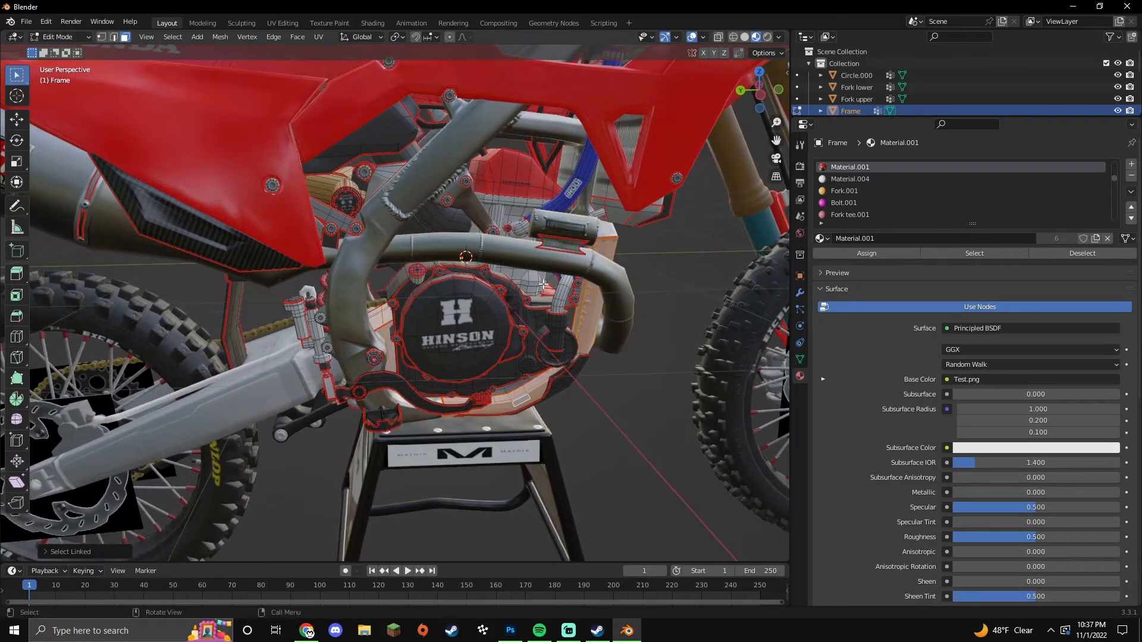
pyautogui.press('l')
pyautogui.moveTo(493, 266); pyautogui.dragTo(506, 275, button='middle')
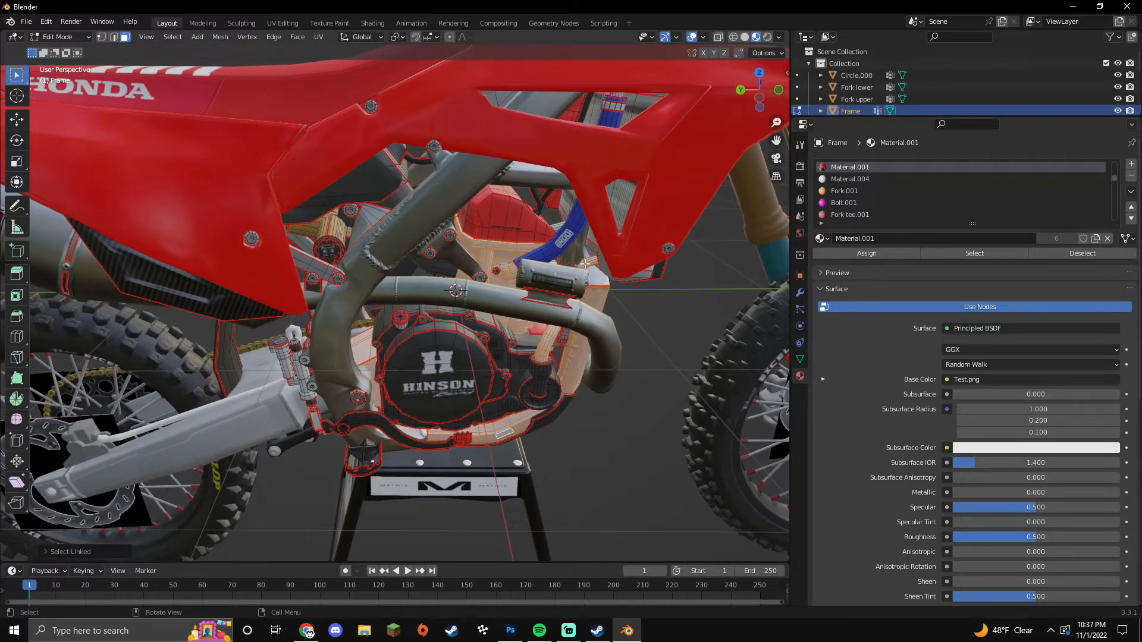
pyautogui.moveTo(559, 226); pyautogui.dragTo(534, 280, button='middle')
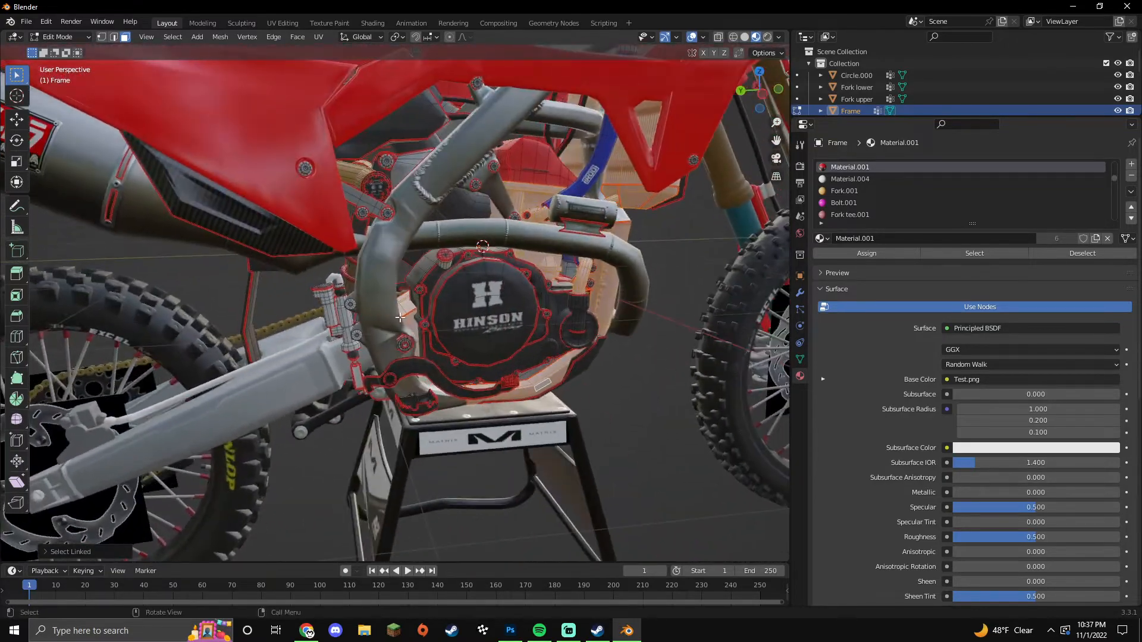
pyautogui.press('l')
pyautogui.press('l')
pyautogui.moveTo(351, 306); pyautogui.dragTo(383, 297, button='middle')
pyautogui.press('l')
pyautogui.scroll(3, 396, 288)
pyautogui.moveTo(475, 333); pyautogui.dragTo(540, 353, button='middle')
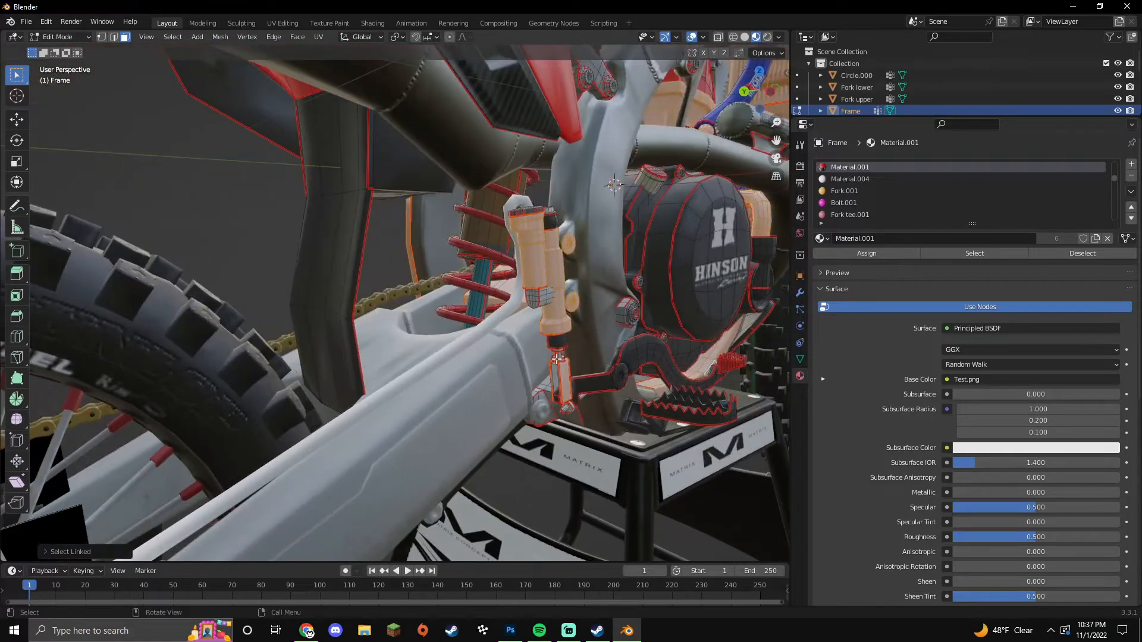
# Step: Refine the linked selection to the reservoir piece, adjacent frame piece and small linkage piece
pyautogui.press('l')
pyautogui.moveTo(533, 299); pyautogui.dragTo(516, 312, button='middle')
pyautogui.press('l')
pyautogui.click(47, 22)
pyautogui.click(60, 35)
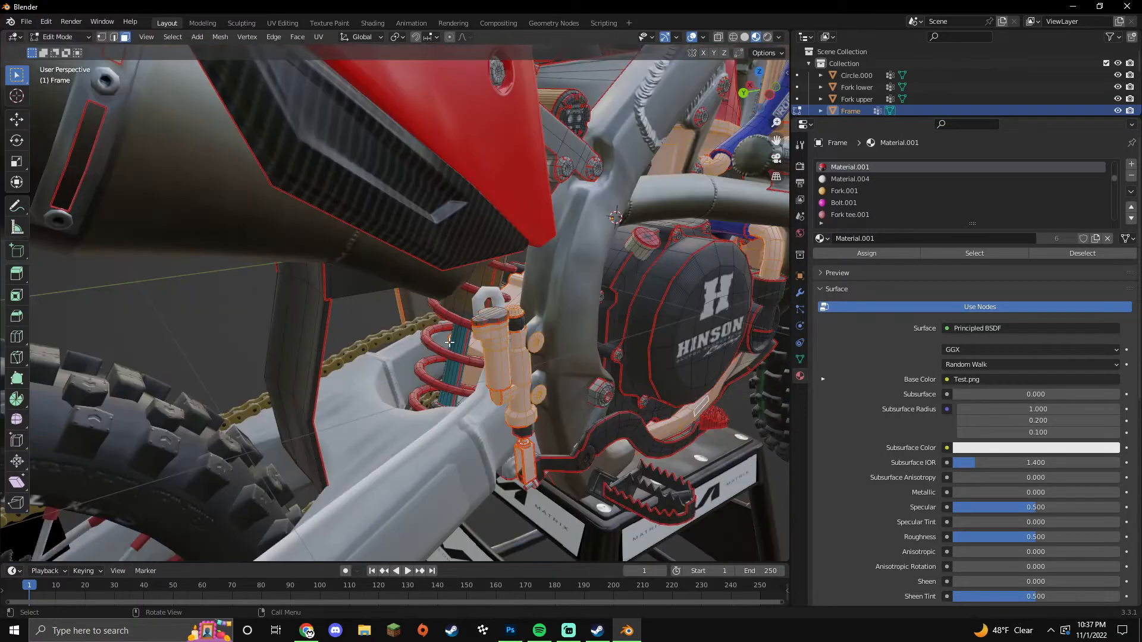
pyautogui.moveTo(491, 350); pyautogui.dragTo(437, 358, button='middle')
pyautogui.scroll(4, 437, 358)
pyautogui.press('l')
pyautogui.scroll(-4, 476, 381)
pyautogui.moveTo(553, 360); pyautogui.dragTo(548, 398, button='middle')
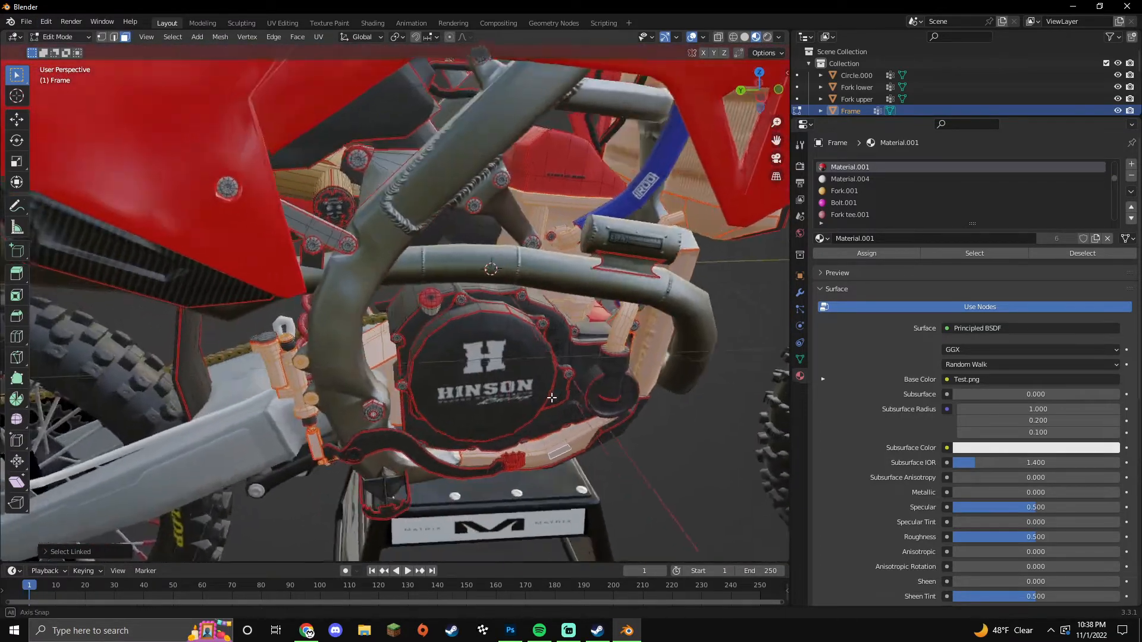
pyautogui.scroll(-2, 550, 399)
# Step: Separate the selection into Frame.006 and set metal.001 to Metallic 1.0, Roughness 0.386
pyautogui.press('p')
pyautogui.click(552, 400)
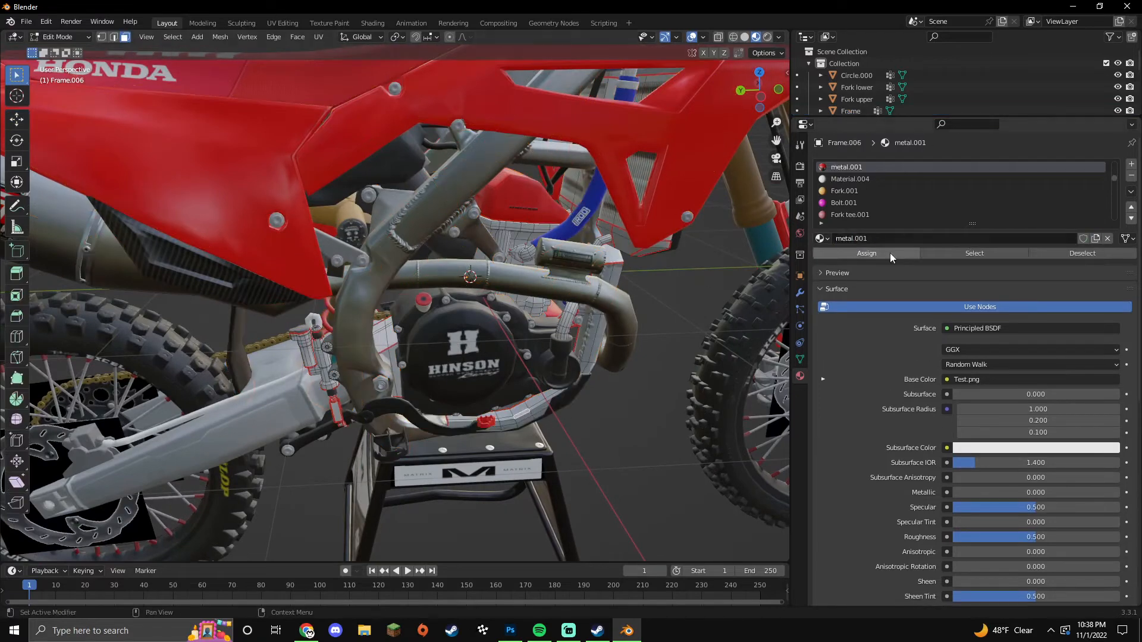
pyautogui.moveTo(970, 493); pyautogui.dragTo(1121, 493)
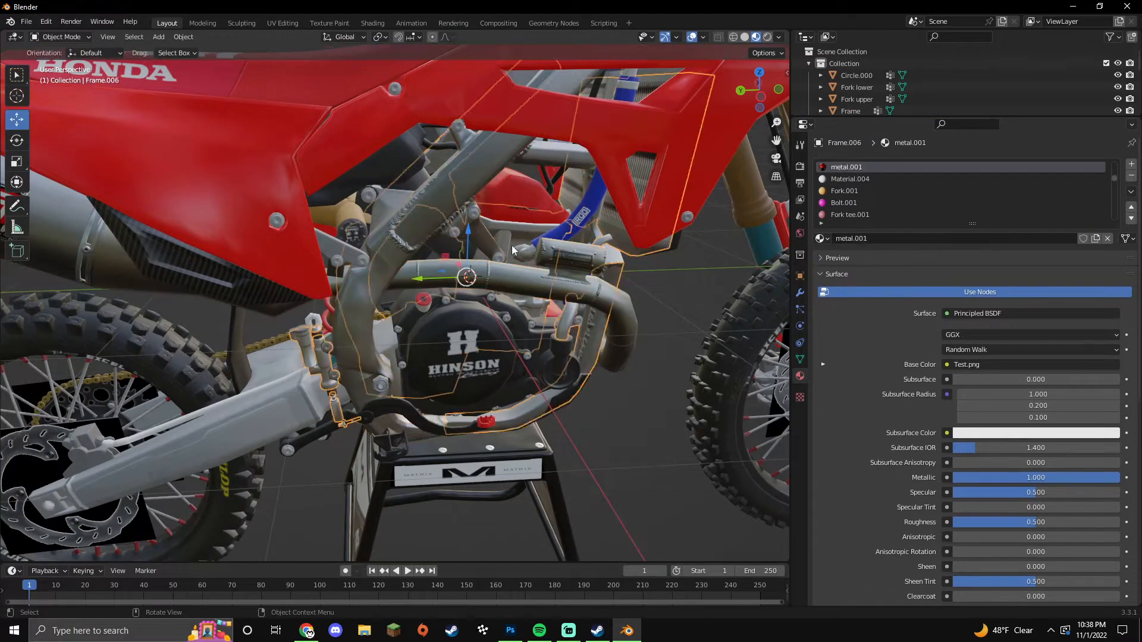
pyautogui.moveTo(1036, 538); pyautogui.dragTo(1016, 538)
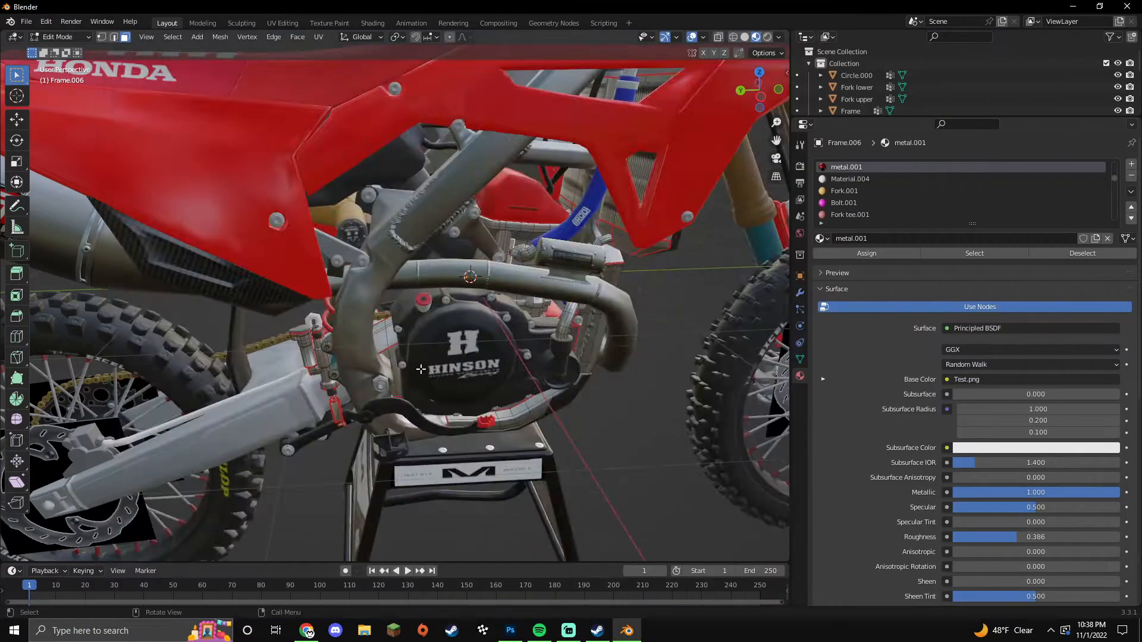
pyautogui.press('Tab')
pyautogui.moveTo(421, 369); pyautogui.dragTo(383, 395, button='middle')
# Step: In the swingarm's Edit Mode, select the linked swingarm faces, axle bolt and caliper
pyautogui.scroll(-2, 515, 411)
pyautogui.click(345, 381)
pyautogui.press('Tab')
pyautogui.press('l')
pyautogui.moveTo(345, 333); pyautogui.dragTo(516, 446, button='middle')
pyautogui.scroll(2, 515, 351)
pyautogui.scroll(4, 527, 432)
pyautogui.press('l')
pyautogui.scroll(-4, 528, 432)
pyautogui.press('l')
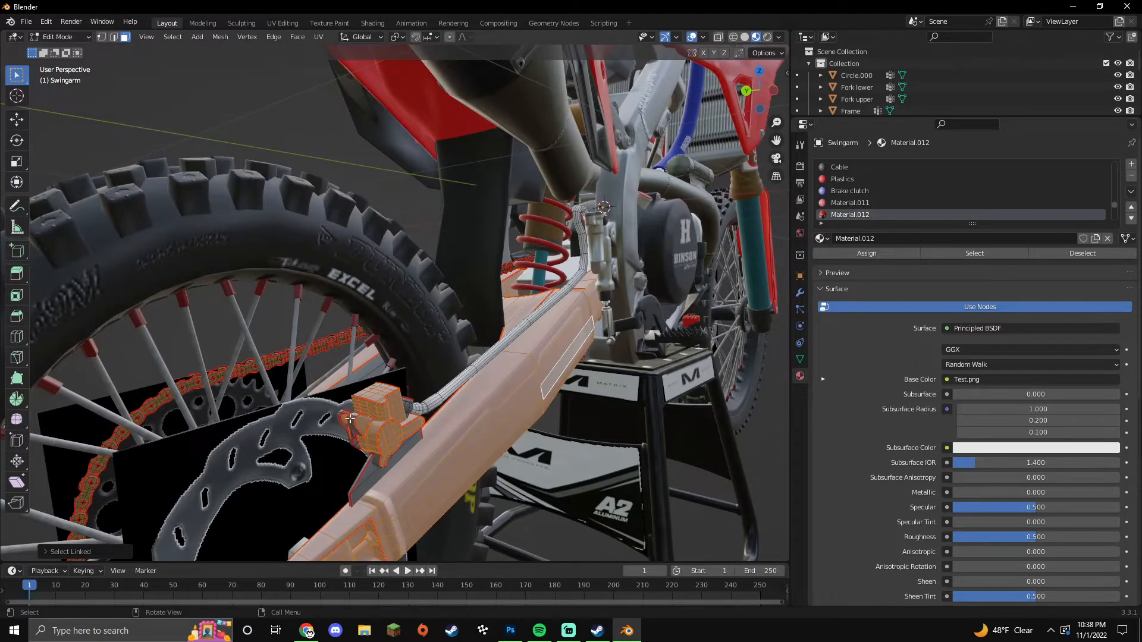
pyautogui.moveTo(350, 419); pyautogui.dragTo(425, 394, button='middle')
pyautogui.moveTo(340, 397); pyautogui.dragTo(333, 416, button='middle')
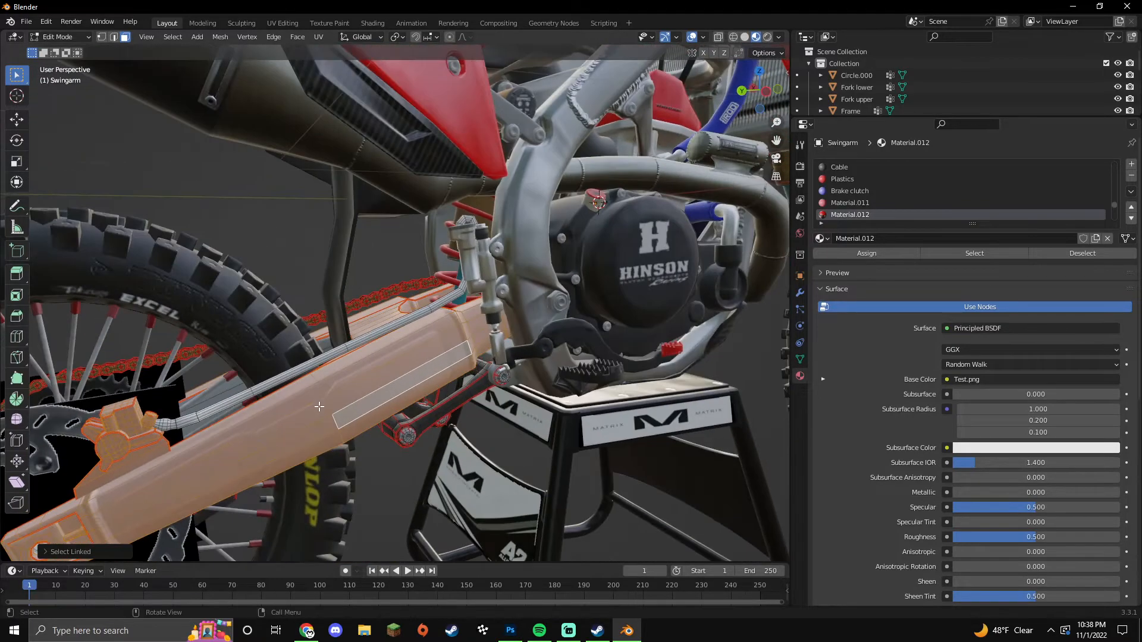
pyautogui.scroll(-5, 333, 415)
# Step: Separate the selected parts into Swingarm.001 and make material aa fully metallic (1.0)
pyautogui.click(333, 416)
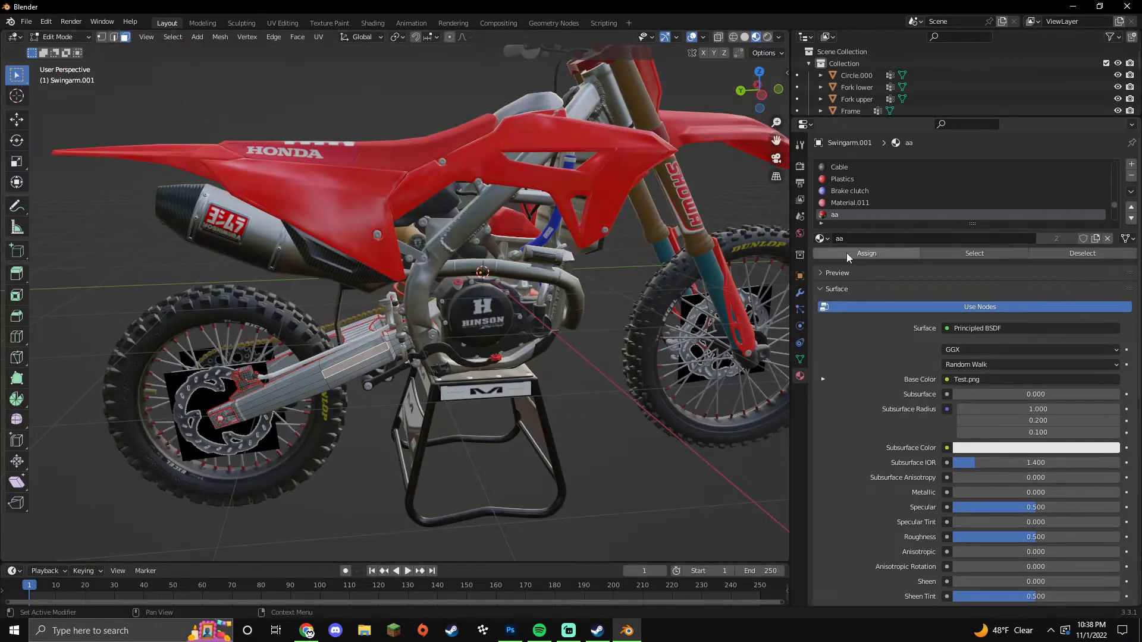
pyautogui.moveTo(1036, 493); pyautogui.dragTo(1119, 493)
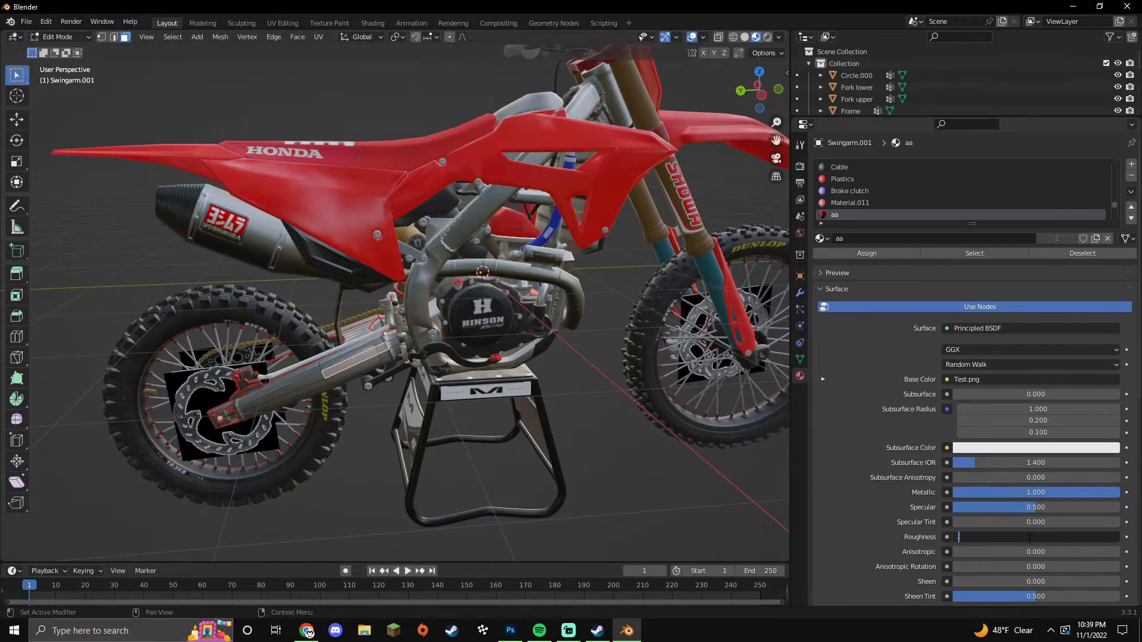
pyautogui.press('Return')
pyautogui.press('Tab')
pyautogui.click(612, 460)
# Step: In the frame's Edit Mode, select the whole linked HINSON clutch cover
pyautogui.scroll(4, 452, 321)
pyautogui.click(416, 310)
pyautogui.press('Tab')
pyautogui.click(367, 305)
pyautogui.press('l')
pyautogui.press('l')
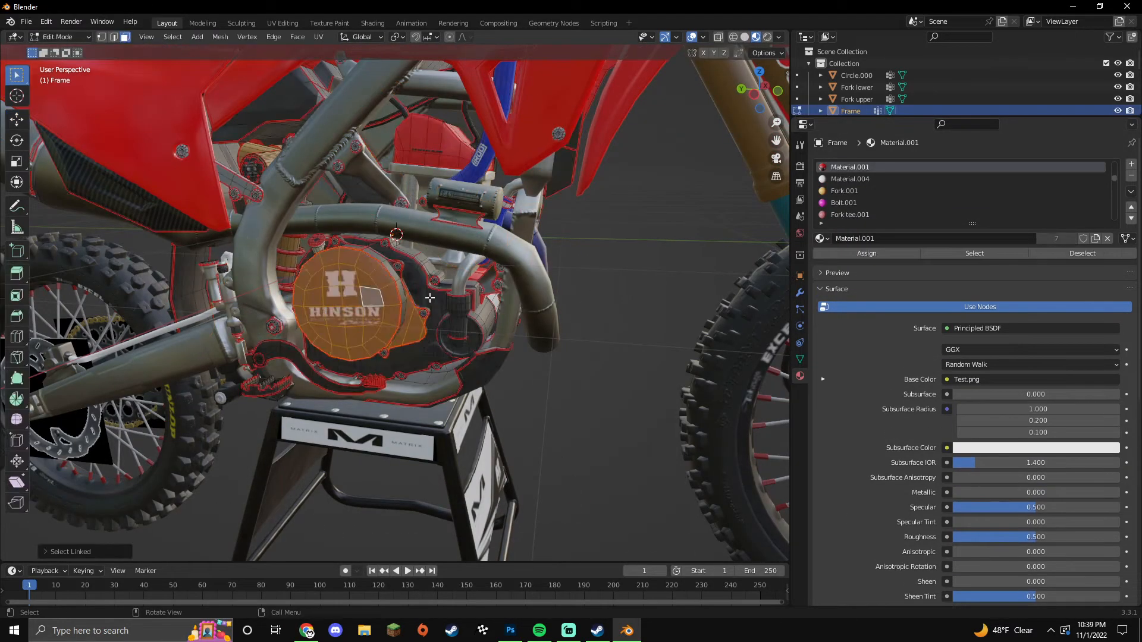
pyautogui.moveTo(453, 339); pyautogui.dragTo(485, 357, button='middle')
pyautogui.scroll(2, 372, 284)
pyautogui.scroll(-3, 485, 357)
# Step: Separate the clutch cover into its own object, Frame.007
pyautogui.press('p')
pyautogui.press('s')
pyautogui.press('Tab')
pyautogui.click(480, 352)
pyautogui.press('Tab')
pyautogui.click(480, 352)
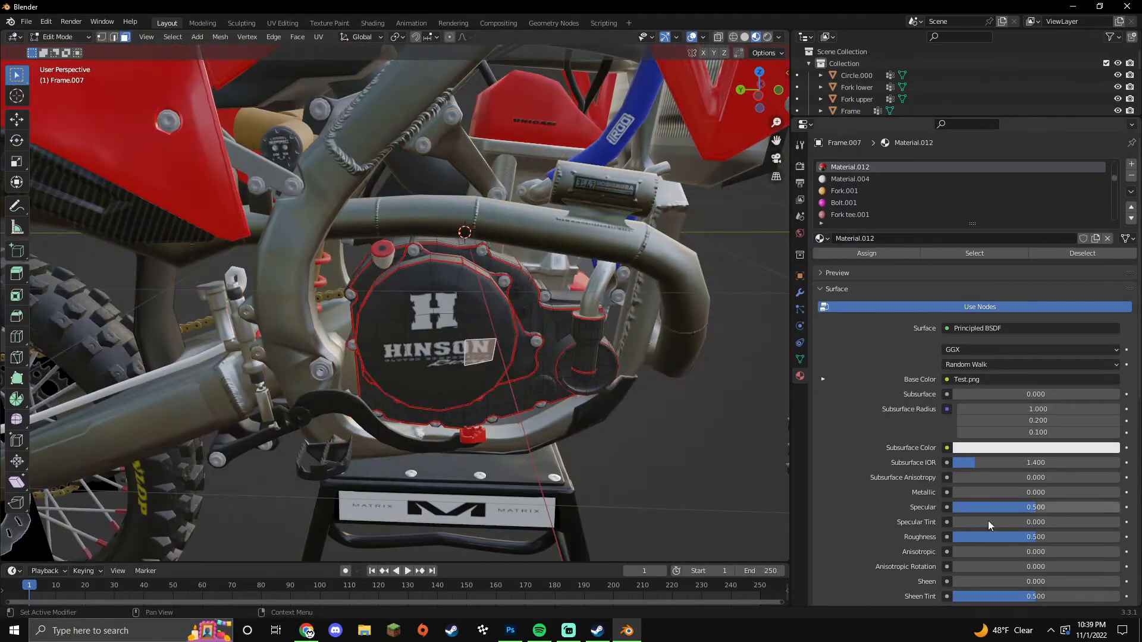
# Step: Switch the right-hand Properties panel to the Shader Editor, then select the swingarm in Edit Mode
pyautogui.press('Tab')
pyautogui.scroll(-4, 757, 483)
pyautogui.moveTo(757, 483); pyautogui.dragTo(554, 404, button='middle')
pyautogui.click(805, 125)
pyautogui.click(441, 236)
pyautogui.click(330, 347)
pyautogui.press('Tab')
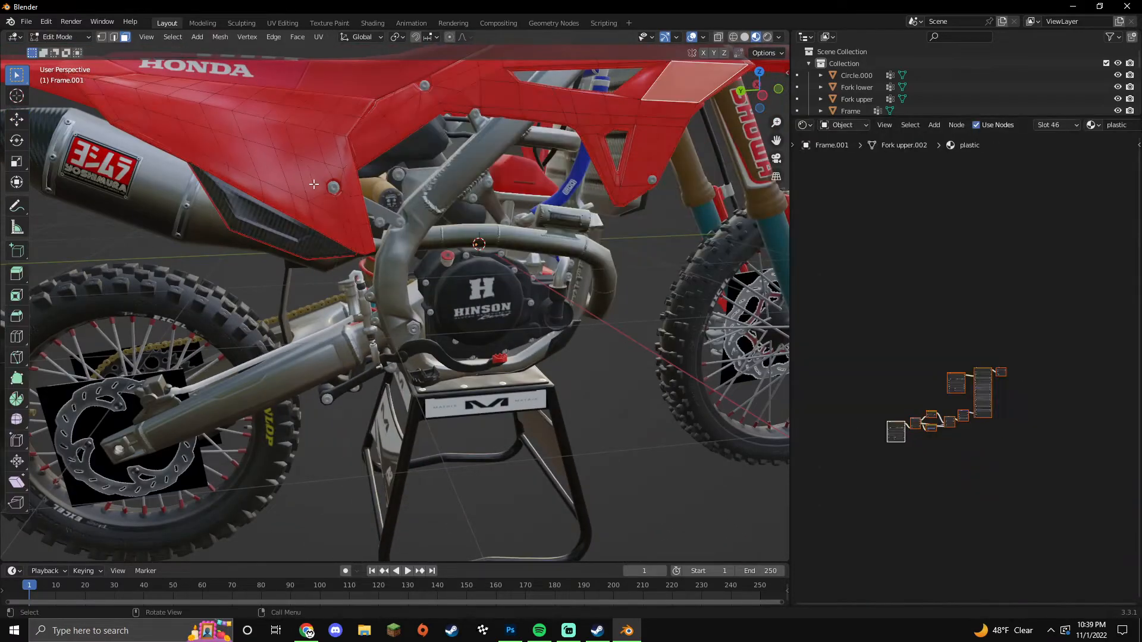
pyautogui.scroll(3, 499, 368)
pyautogui.moveTo(499, 368); pyautogui.dragTo(491, 417, button='middle')
pyautogui.press('Tab')
# Step: Switch the right-hand panel back to material Properties and select the upper fork
pyautogui.click(732, 398)
pyautogui.scroll(-5, 733, 398)
pyautogui.click(805, 125)
pyautogui.click(772, 170)
pyautogui.keyDown('shift'); pyautogui.moveTo(491, 418); pyautogui.dragTo(363, 476, button='middle'); pyautogui.keyUp('shift')
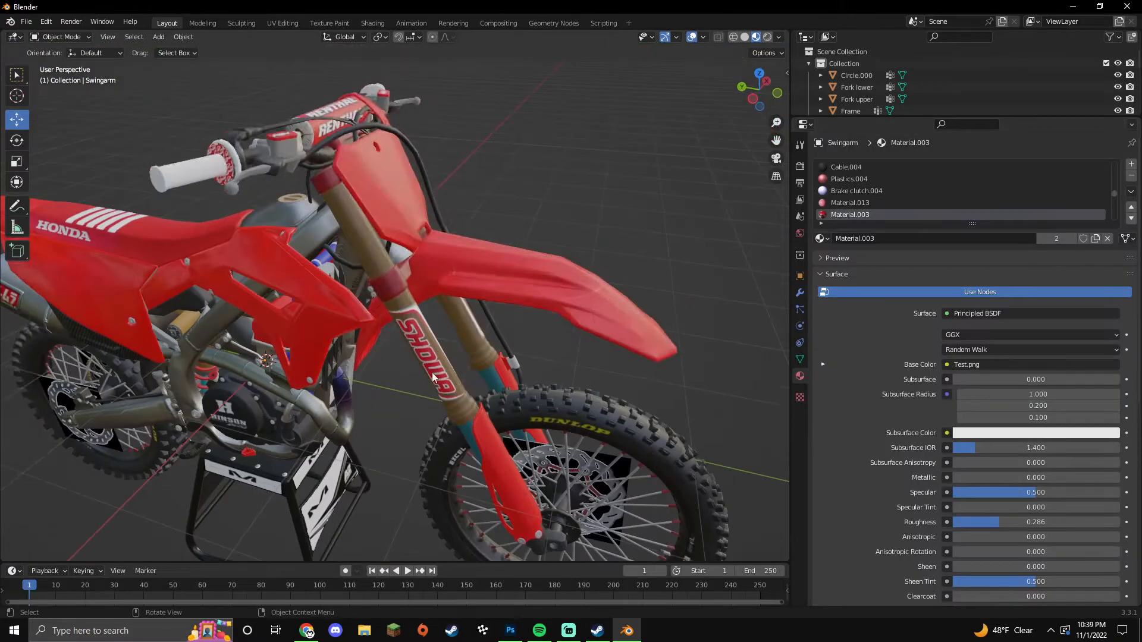
# Step: In the upper fork's Edit Mode, select the linked fork tube parts
pyautogui.click(423, 356)
pyautogui.press('Tab')
pyautogui.press('l')
pyautogui.moveTo(416, 357); pyautogui.dragTo(412, 462, button='middle')
pyautogui.scroll(6, 412, 462)
pyautogui.press('l')
pyautogui.moveTo(655, 319); pyautogui.dragTo(381, 392, button='middle')
pyautogui.scroll(-5, 568, 369)
# Step: Separate the fork tubes into Fork upper.001 with Metallic 1.0 and roughness 0.456
pyautogui.press('p')
pyautogui.click(367, 429)
pyautogui.press('Tab')
pyautogui.click(367, 430)
pyautogui.press('Tab')
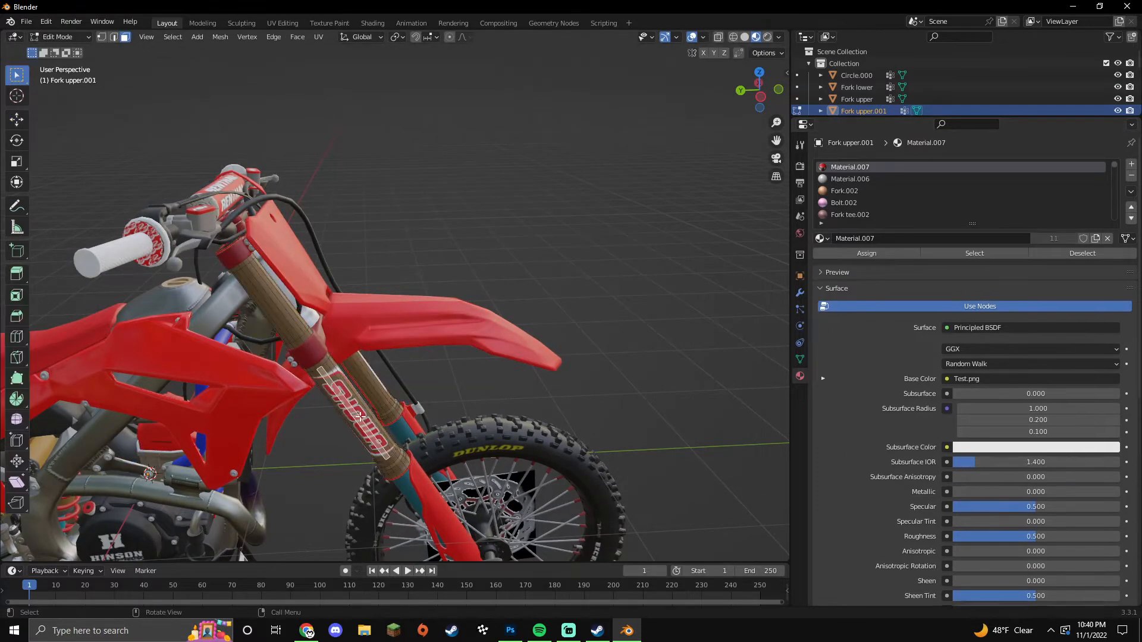
pyautogui.moveTo(970, 492); pyautogui.dragTo(1071, 492)
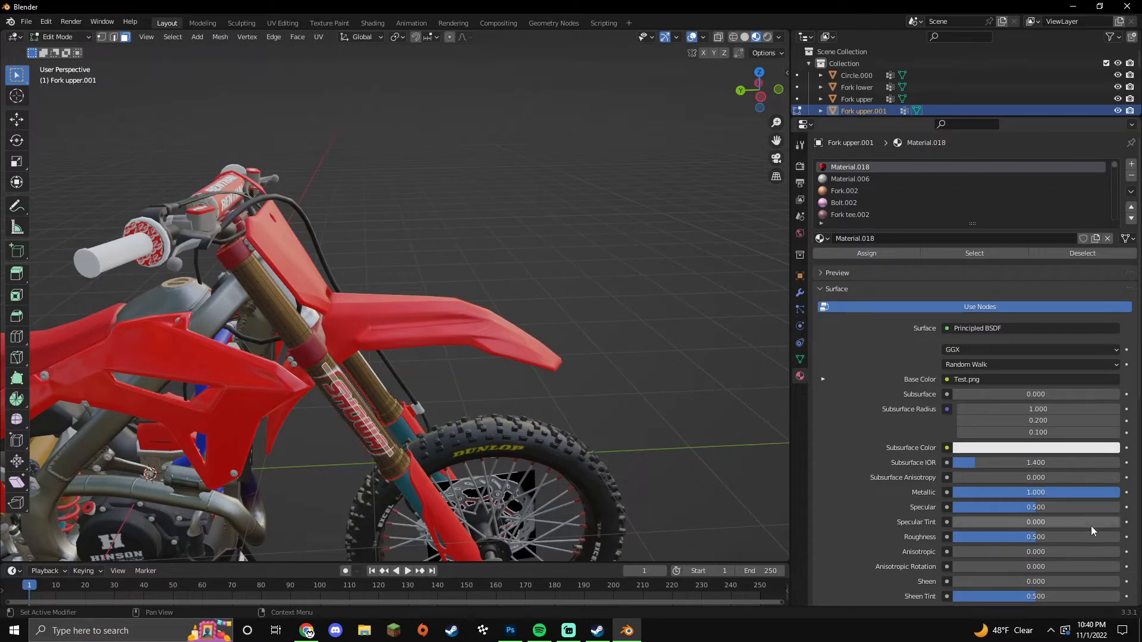
pyautogui.press('Tab')
pyautogui.click(643, 393)
pyautogui.moveTo(642, 393); pyautogui.dragTo(616, 395, button='middle')
pyautogui.scroll(5, 505, 362)
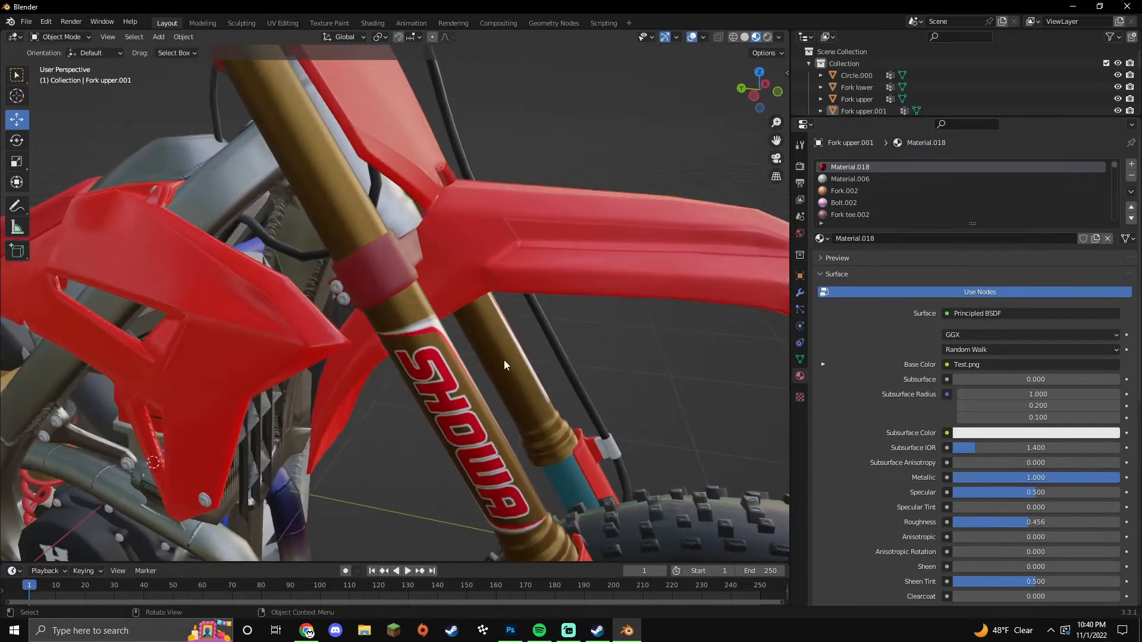
# Step: Select the linked fork clamps and separate them into Fork upper.002
pyautogui.click(381, 274)
pyautogui.press('Tab')
pyautogui.press('l')
pyautogui.moveTo(416, 292); pyautogui.dragTo(462, 166, button='middle')
pyautogui.moveTo(544, 144); pyautogui.dragTo(441, 191, button='middle')
pyautogui.scroll(-3, 446, 298)
pyautogui.press('p')
pyautogui.press('s')
pyautogui.press('Tab')
pyautogui.click(454, 371)
pyautogui.press('Tab')
pyautogui.click(454, 371)
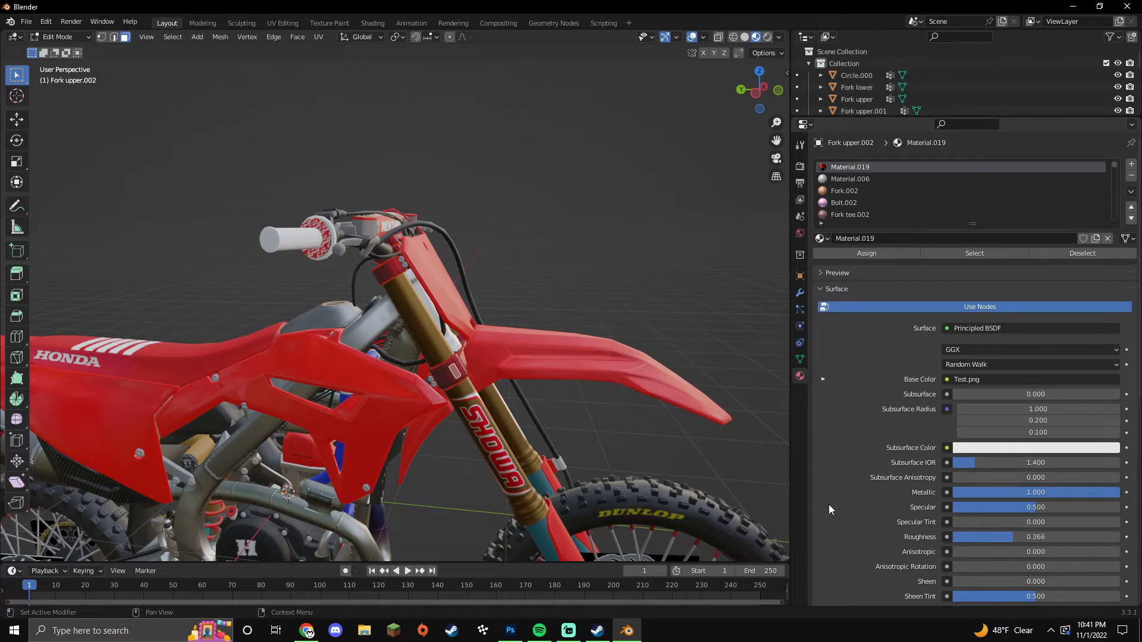
pyautogui.press('Tab')
pyautogui.scroll(4, 469, 387)
pyautogui.press('Tab')
# Step: Separate the fork bolts into their own object, Fork upper.003
pyautogui.press('Tab')
pyautogui.click(459, 435)
pyautogui.press('Tab')
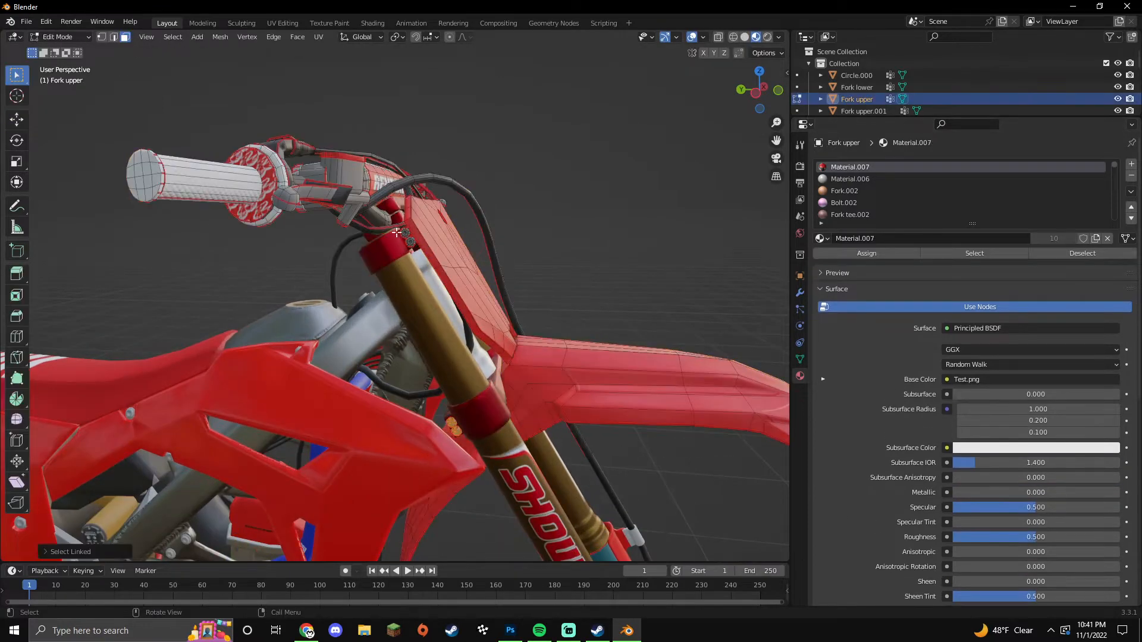
pyautogui.press('p')
pyautogui.press('s')
pyautogui.press('Tab')
pyautogui.click(453, 425)
pyautogui.press('Tab')
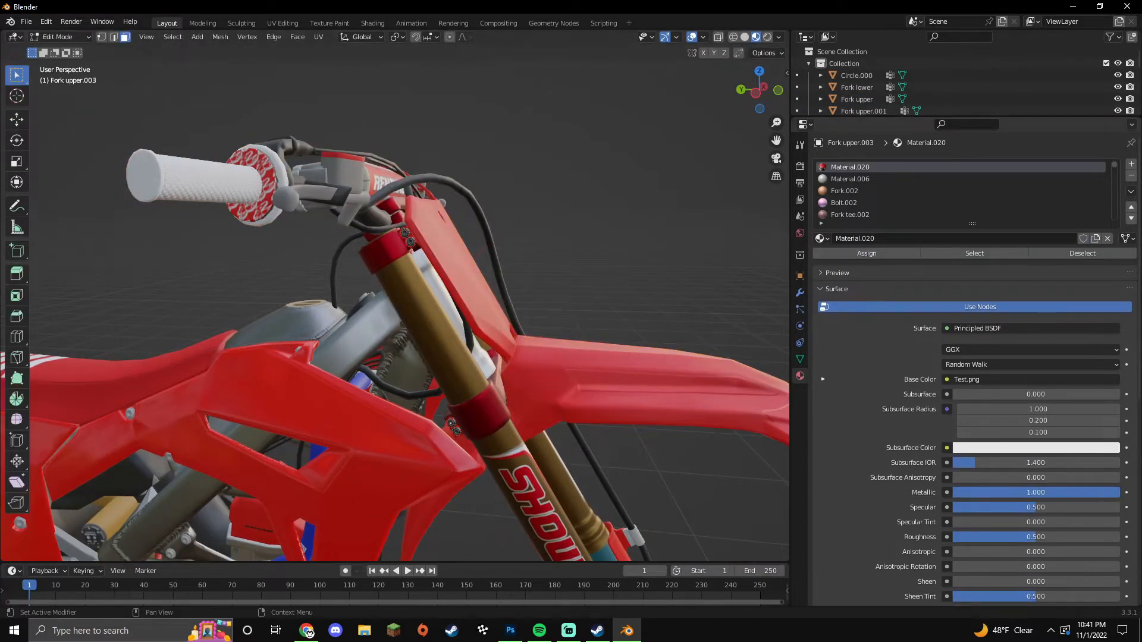
pyautogui.press('Tab')
# Step: Select the linked front number plate and fender faces and separate them into Fork upper.004
pyautogui.moveTo(691, 309); pyautogui.dragTo(422, 352, button='middle')
pyautogui.scroll(-3, 420, 352)
pyautogui.click(415, 351)
pyautogui.press('Tab')
pyautogui.press('l')
pyautogui.press('l')
pyautogui.moveTo(464, 419); pyautogui.dragTo(642, 304, button='middle')
pyautogui.press('p')
pyautogui.click(642, 318)
# Step: Give Fork upper.004 Material.021 with a roughness of 0.286
pyautogui.press('Tab')
pyautogui.click(633, 397)
pyautogui.press('Tab')
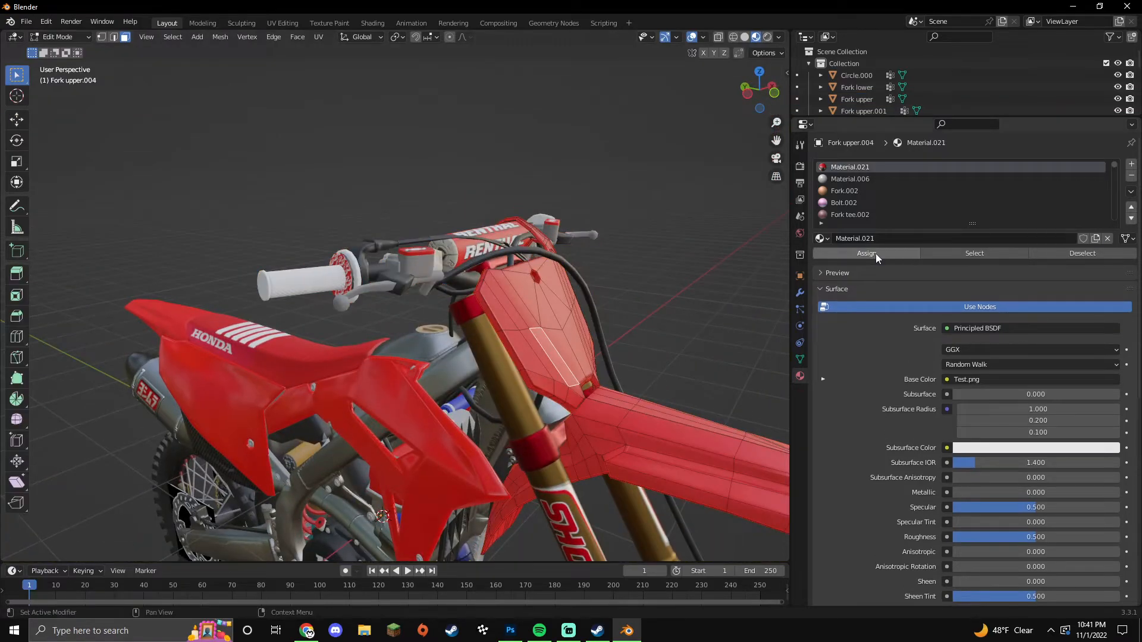
pyautogui.click(867, 253)
pyautogui.click(1015, 536)
pyautogui.press('BackSpace')
pyautogui.press('Return')
# Step: Select the lower fork's linked fork guard faces
pyautogui.press('Tab')
pyautogui.moveTo(523, 452); pyautogui.dragTo(520, 411, button='middle')
pyautogui.click(520, 412)
pyautogui.press('Tab')
pyautogui.press('l')
pyautogui.moveTo(416, 381); pyautogui.dragTo(514, 371, button='middle')
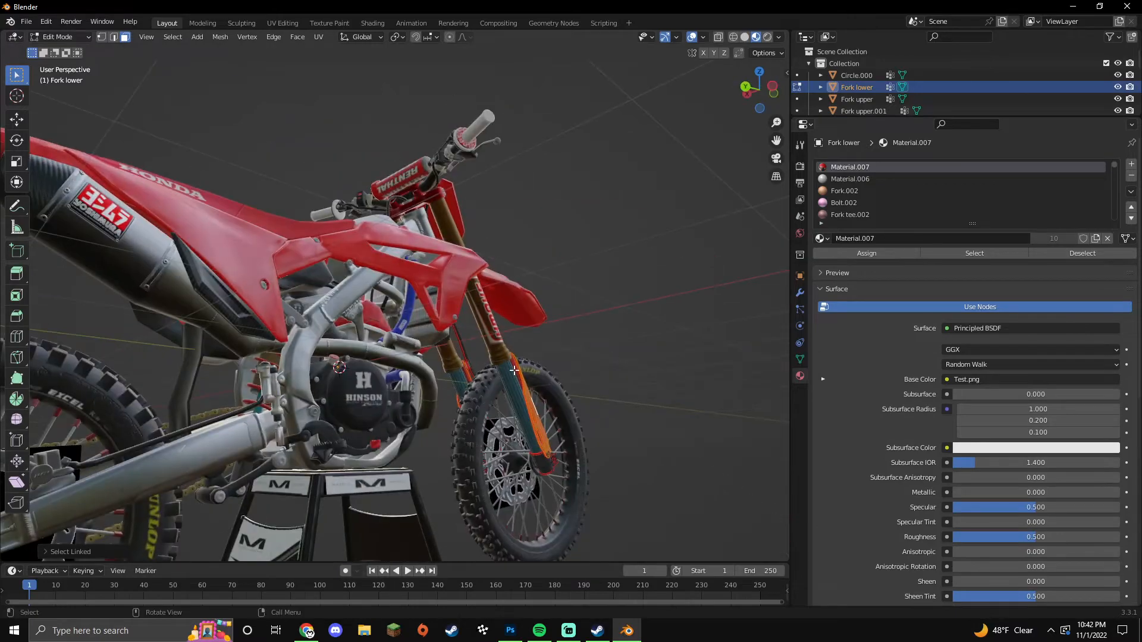
# Step: Separate the fork guards into a new object, Fork lower.001, and enter a value of 86
pyautogui.moveTo(520, 417); pyautogui.dragTo(410, 470, button='middle')
pyautogui.press('p')
pyautogui.click(408, 471)
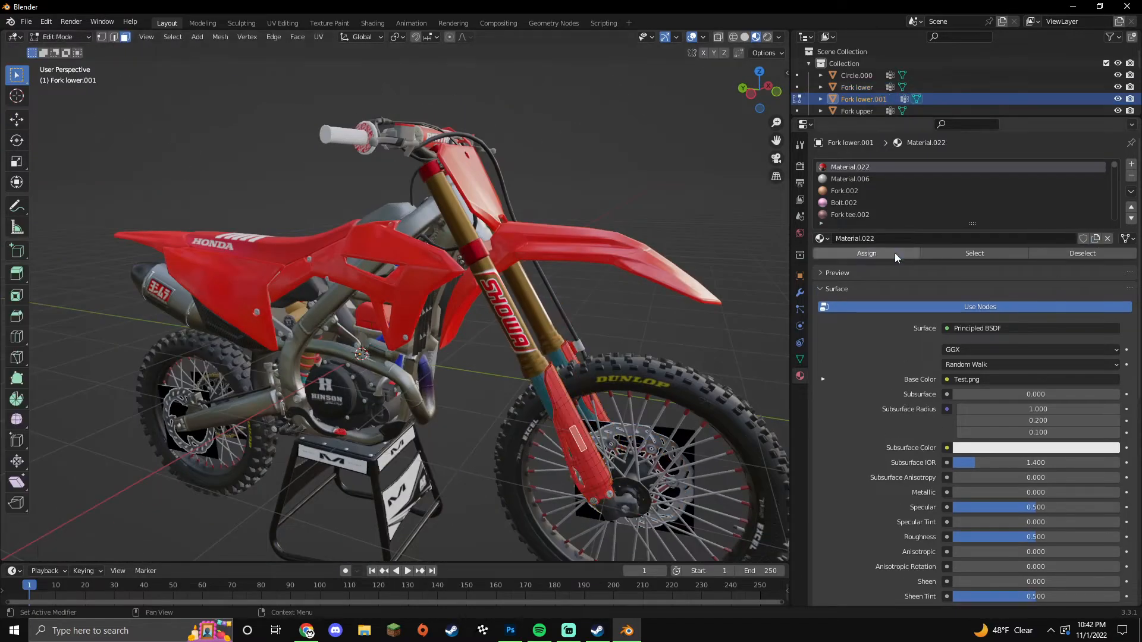
pyautogui.write('86')
pyautogui.press('Return')
pyautogui.press('Tab')
# Step: Split the linked rear fender off the frame into its own object, Frame.008
pyautogui.moveTo(466, 383); pyautogui.dragTo(552, 450, button='middle')
pyautogui.click(329, 343)
pyautogui.press('Tab')
pyautogui.click(327, 343)
pyautogui.press('l')
pyautogui.moveTo(327, 342); pyautogui.dragTo(375, 300, button='middle')
pyautogui.press('p')
pyautogui.click(375, 298)
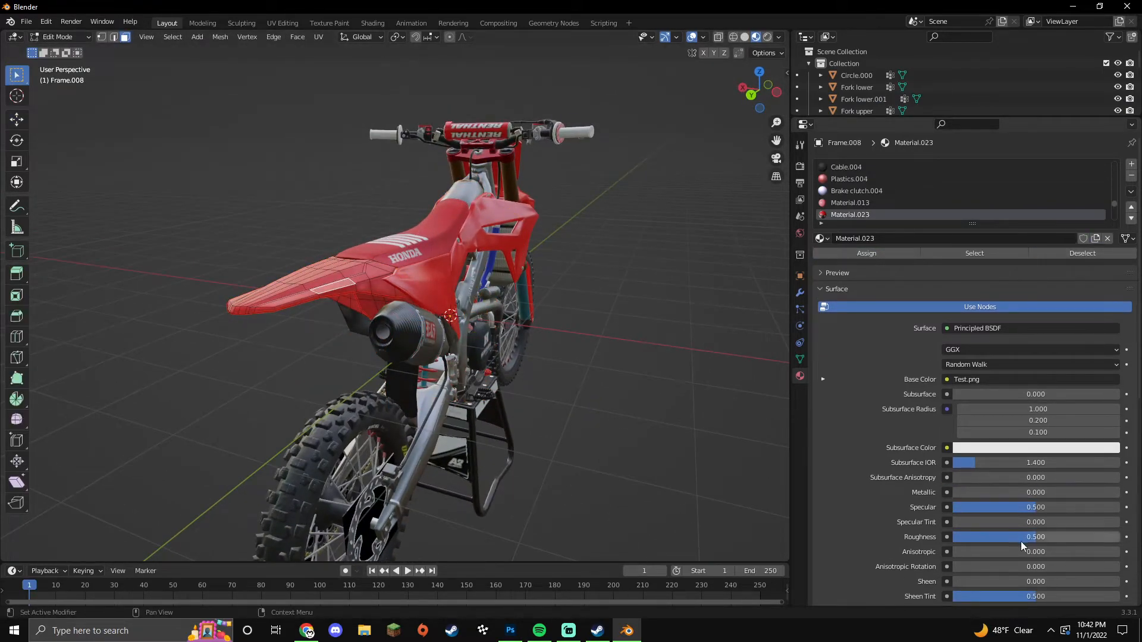
pyautogui.press('Tab')
# Step: Separate the linked lower fork parts into Fork lower.002 with a single-user Material.024
pyautogui.moveTo(642, 416); pyautogui.dragTo(369, 404, button='middle')
pyautogui.click(528, 333)
pyautogui.press('Tab')
pyautogui.press('l')
pyautogui.moveTo(528, 333); pyautogui.dragTo(452, 357, button='middle')
pyautogui.press('l')
pyautogui.moveTo(541, 390); pyautogui.dragTo(574, 413, button='middle')
pyautogui.press('p')
pyautogui.click(572, 411)
pyautogui.press('Tab')
pyautogui.click(539, 356)
pyautogui.press('Tab')
pyautogui.click(539, 357)
pyautogui.click(1095, 238)
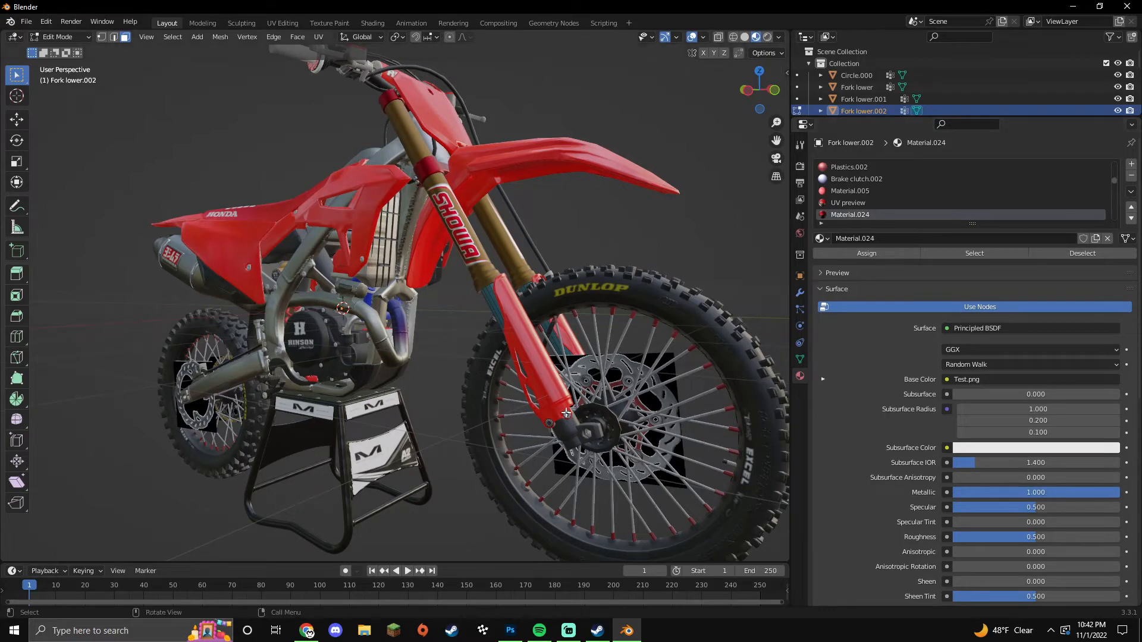
pyautogui.press('Tab')
# Step: Check a face on Fork lower.002, then select and deselect the front wheel
pyautogui.moveTo(567, 420); pyautogui.dragTo(571, 420, button='middle')
pyautogui.press('Tab')
pyautogui.click(495, 304)
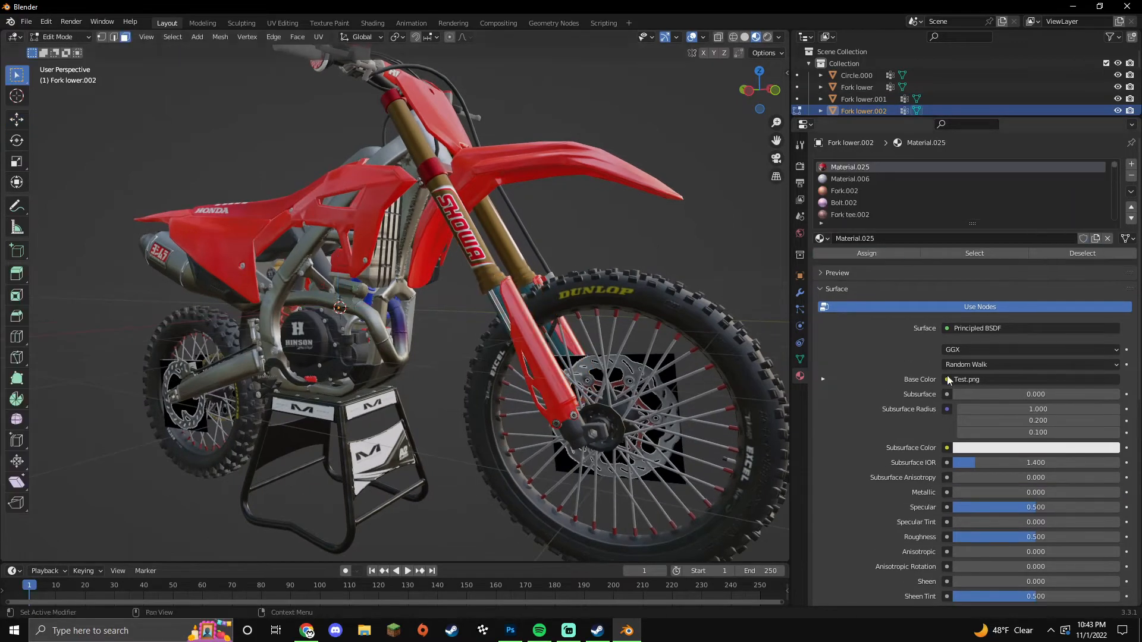
pyautogui.press('Tab')
pyautogui.click(666, 498)
pyautogui.moveTo(500, 498); pyautogui.dragTo(541, 458, button='middle')
pyautogui.click(464, 496)
# Step: Separate the airbox and mudflap into Frame.009 and set its roughness to .666
pyautogui.scroll(3, 541, 458)
pyautogui.click(424, 427)
pyautogui.press('Tab')
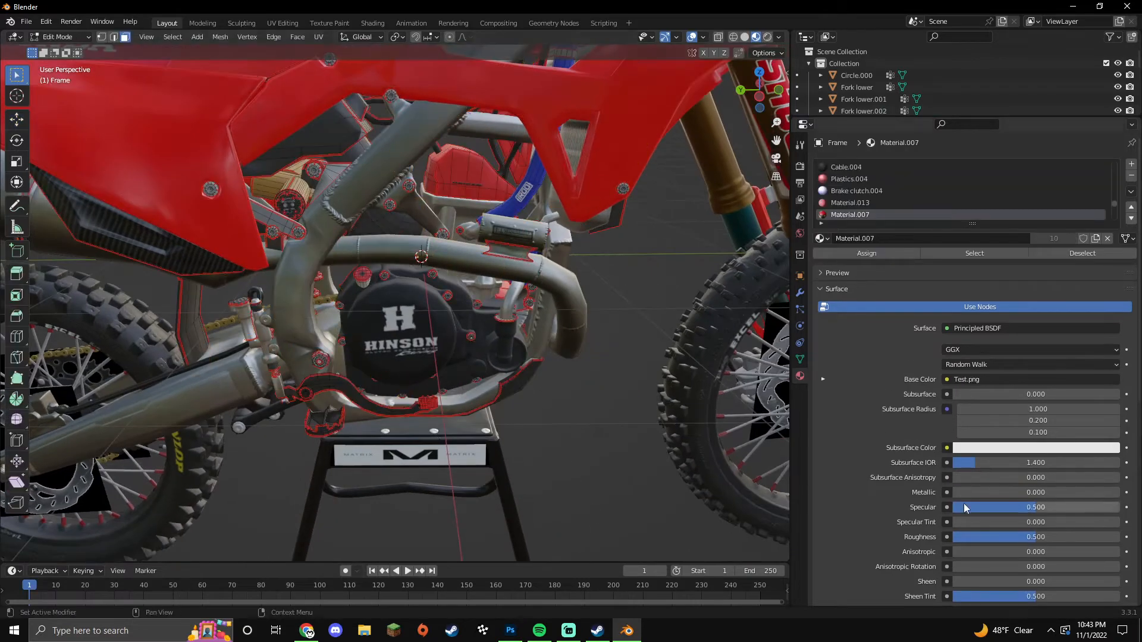
pyautogui.press('l')
pyautogui.moveTo(433, 179)
pyautogui.mouseDown(button='middle')
pyautogui.moveTo(399, 176)
pyautogui.moveTo(506, 170)
pyautogui.moveTo(440, 166)
pyautogui.mouseUp(button='middle')
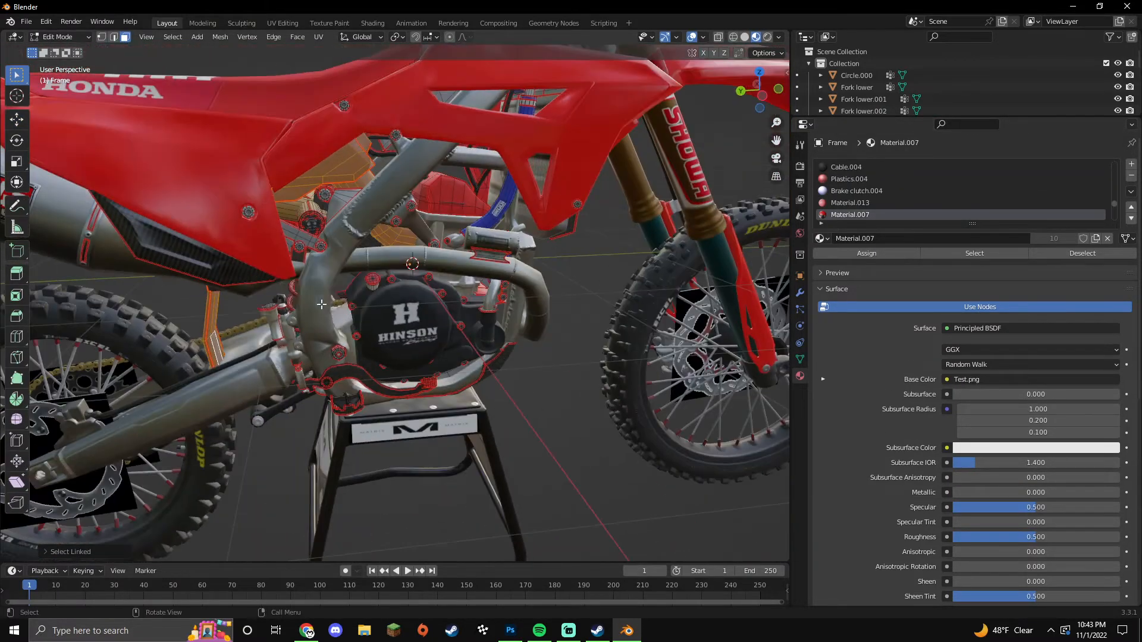
pyautogui.press('p')
pyautogui.click(297, 302)
pyautogui.press('Tab')
pyautogui.click(327, 177)
pyautogui.press('Tab')
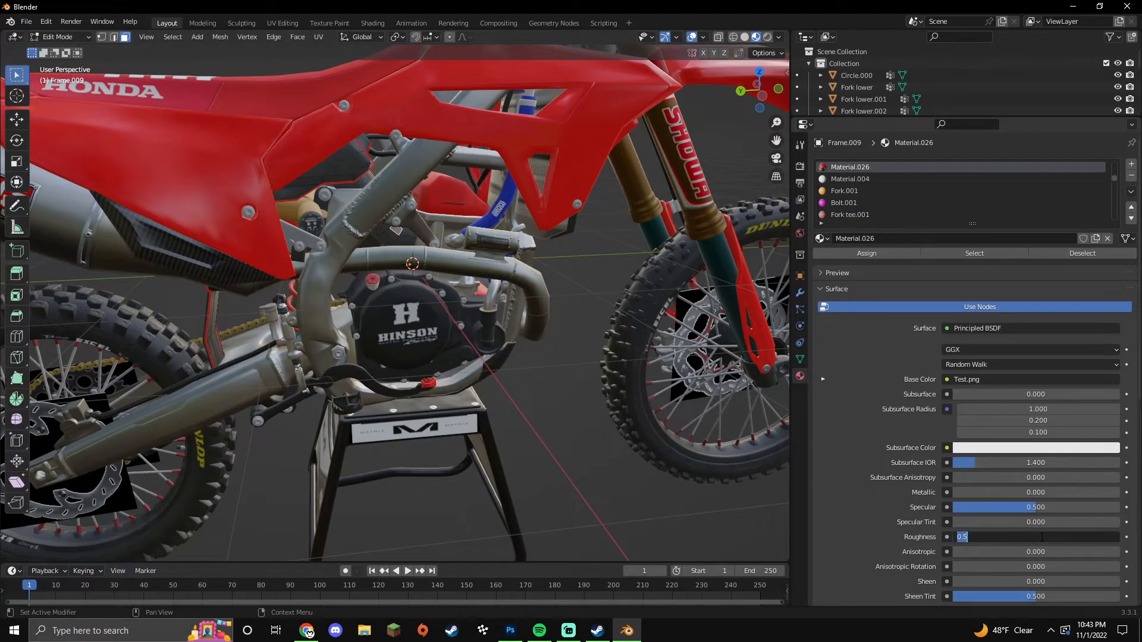
pyautogui.click(217, 341)
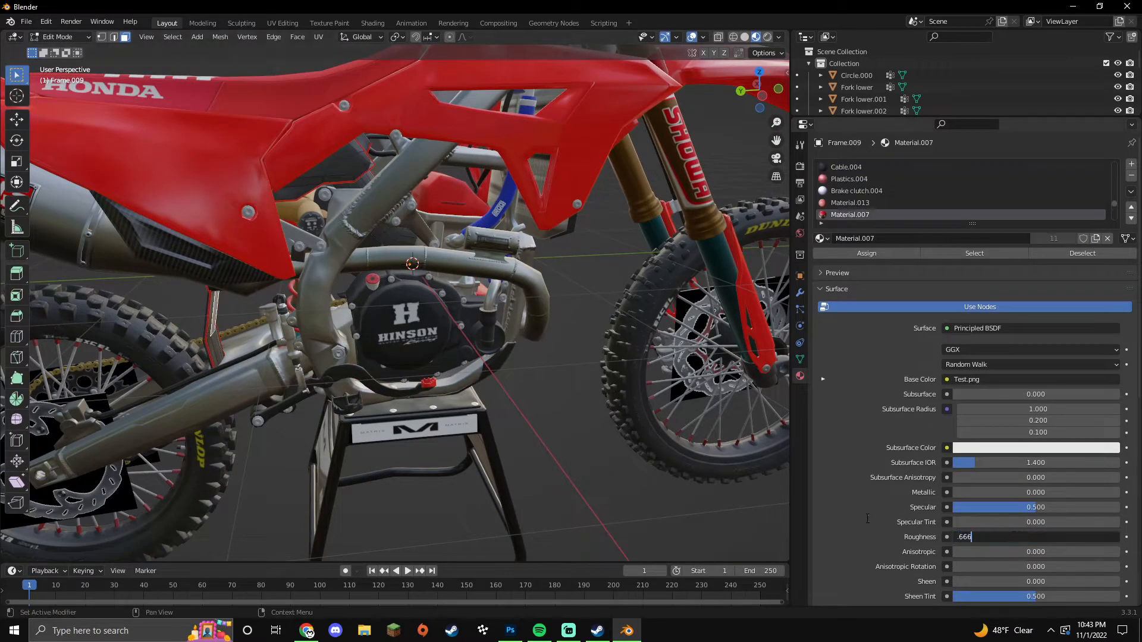
pyautogui.write('.666')
pyautogui.press('Return')
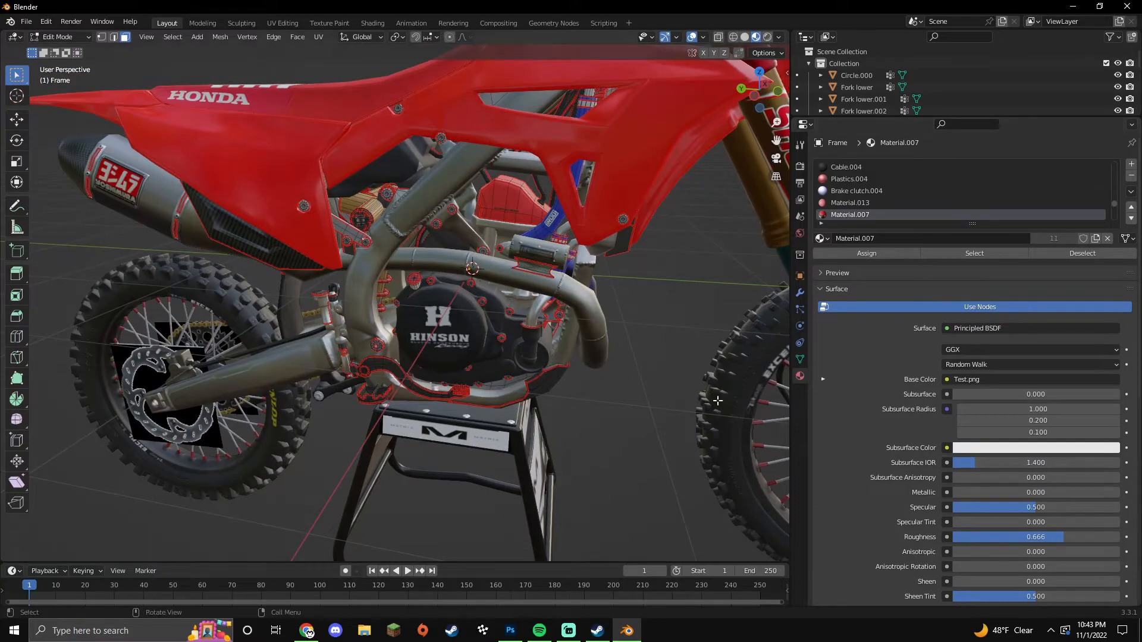
# Step: Split the linked frame bracket into its own object, Frame.010
pyautogui.click(346, 231)
pyautogui.hotkey('ctrl', 'l')
pyautogui.moveTo(345, 231); pyautogui.dragTo(286, 243, button='middle')
pyautogui.press('p')
pyautogui.click(385, 232)
pyautogui.press('Tab')
pyautogui.click(352, 235)
pyautogui.press('Tab')
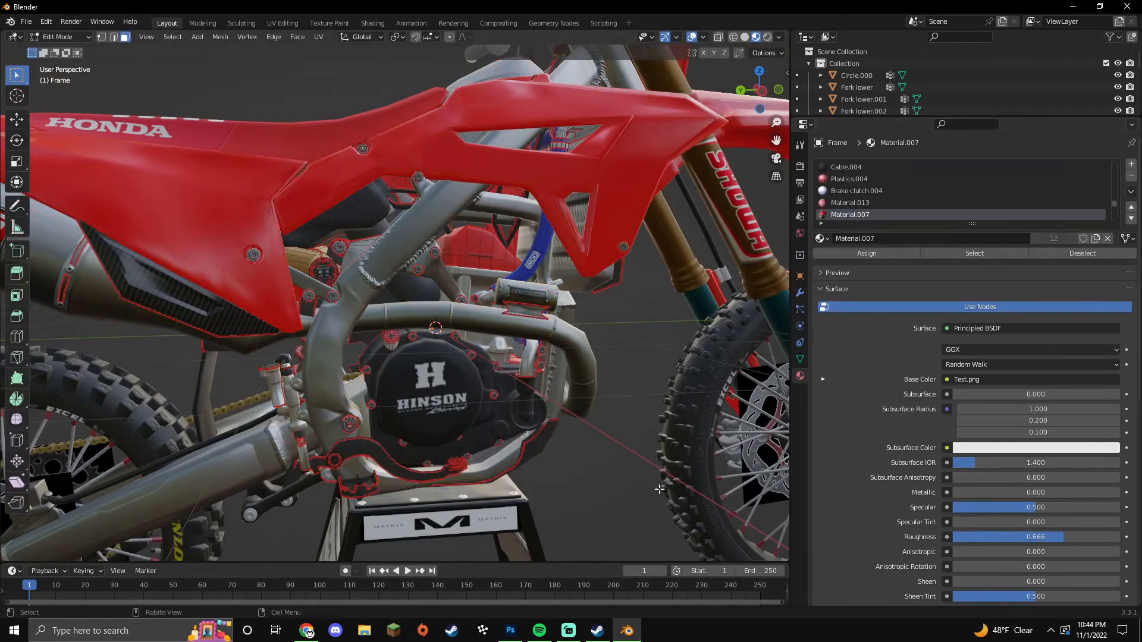
pyautogui.press('Tab')
# Step: Separate the swingarm linkage into Swingarm.002 and raise its metallic to 0.972
pyautogui.moveTo(625, 476); pyautogui.dragTo(599, 466, button='middle')
pyautogui.keyDown('shift'); pyautogui.moveTo(357, 476); pyautogui.dragTo(435, 441, button='middle'); pyautogui.keyUp('shift')
pyautogui.click(362, 381)
pyautogui.press('Tab')
pyautogui.click(362, 381)
pyautogui.press('p')
pyautogui.click(434, 441)
pyautogui.press('Tab')
pyautogui.click(362, 386)
pyautogui.press('Tab')
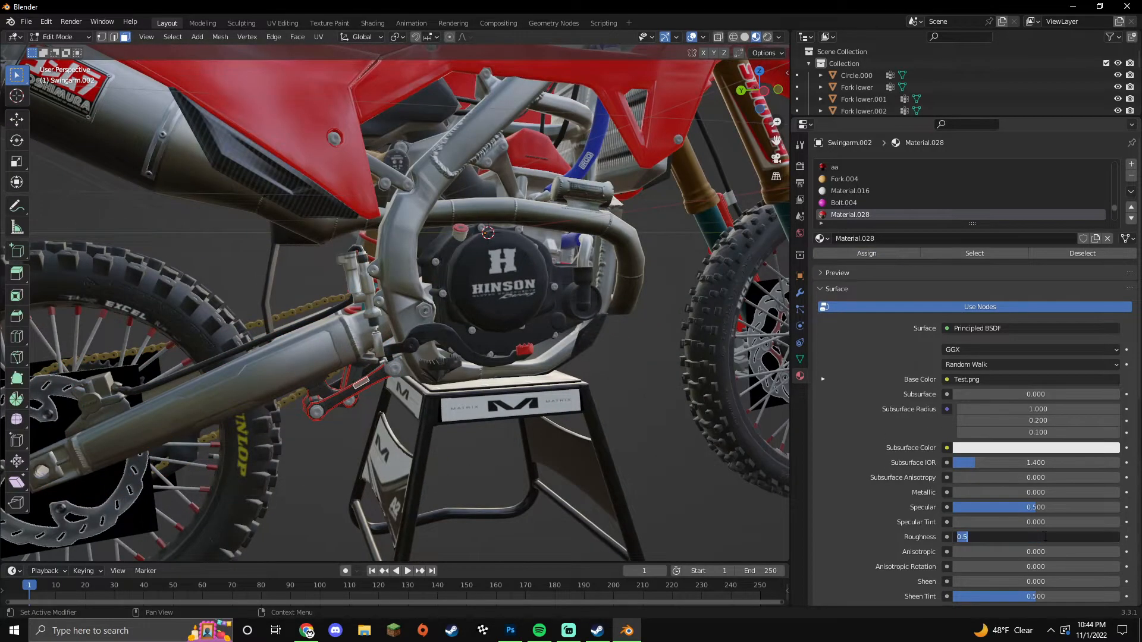
pyautogui.moveTo(381, 410); pyautogui.dragTo(357, 410, button='middle')
pyautogui.press('Tab')
# Step: Raise the metallic value of the swingarm part's bolt material
pyautogui.click(323, 408)
pyautogui.press('Tab')
pyautogui.click(323, 408)
pyautogui.moveTo(980, 493); pyautogui.dragTo(1140, 493)
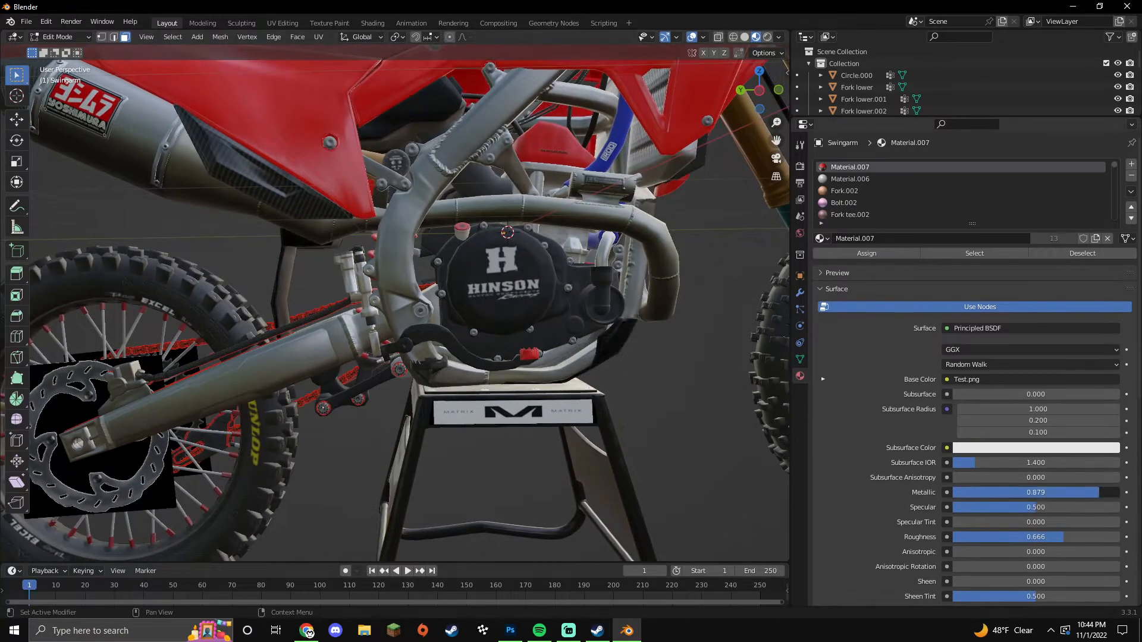
pyautogui.scroll(3, 304, 418)
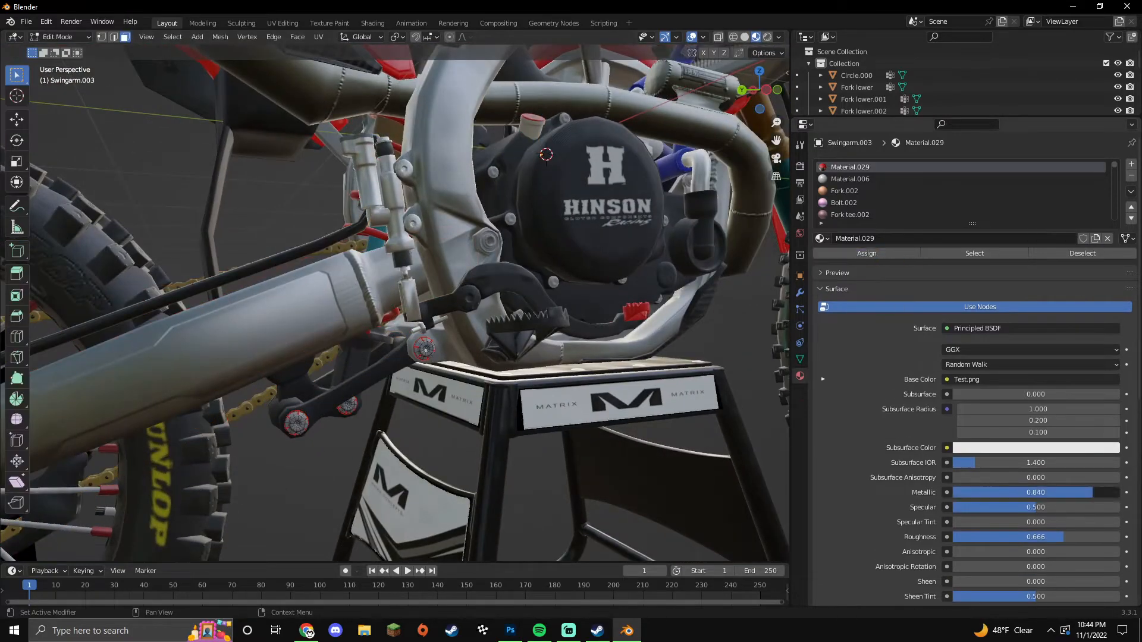
pyautogui.moveTo(1047, 493); pyautogui.dragTo(1121, 493)
# Step: Select the cover, upper-frame and shroud bolts on the frame
pyautogui.press('Tab')
pyautogui.click(551, 279)
pyautogui.press('Tab')
pyautogui.click(552, 280)
pyautogui.scroll(2, 575, 293)
pyautogui.moveTo(604, 288); pyautogui.dragTo(497, 280, button='middle')
pyautogui.press('l')
pyautogui.scroll(1, 487, 241)
pyautogui.press('l')
pyautogui.press('l')
pyautogui.scroll(-3, 658, 287)
pyautogui.press('l')
pyautogui.scroll(-3, 497, 280)
pyautogui.press('l')
pyautogui.press('l')
pyautogui.press('l')
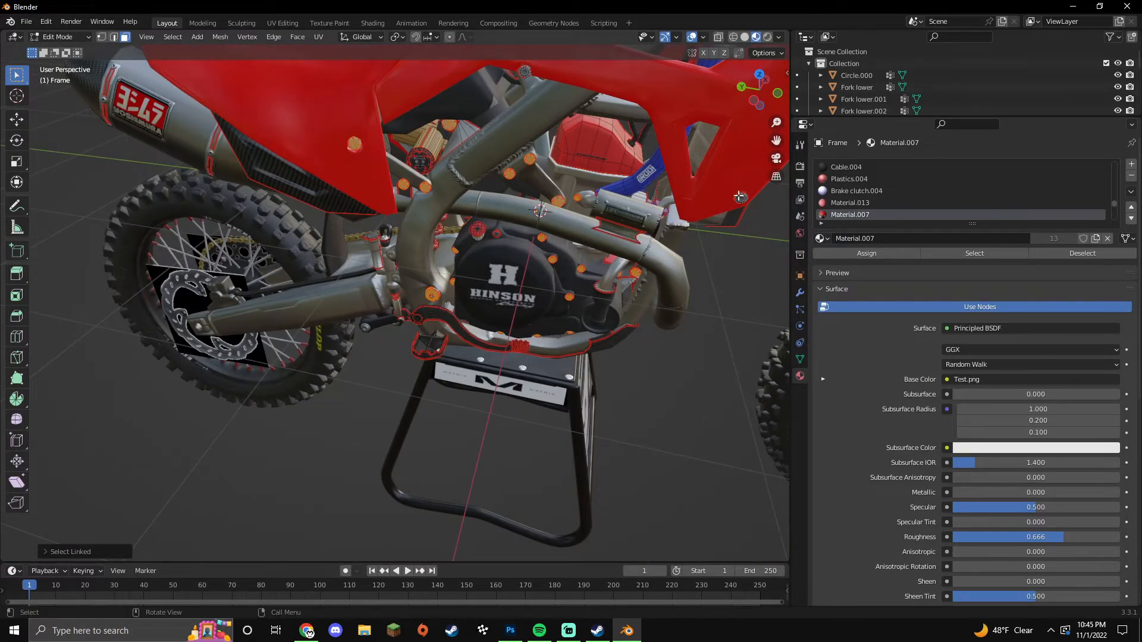
pyautogui.press('l')
pyautogui.scroll(-2, 739, 196)
pyautogui.moveTo(452, 104); pyautogui.dragTo(487, 116, button='middle')
pyautogui.press('l')
pyautogui.press('l')
pyautogui.moveTo(393, 107); pyautogui.dragTo(496, 212, button='middle')
pyautogui.scroll(-2, 414, 177)
pyautogui.scroll(2, 496, 212)
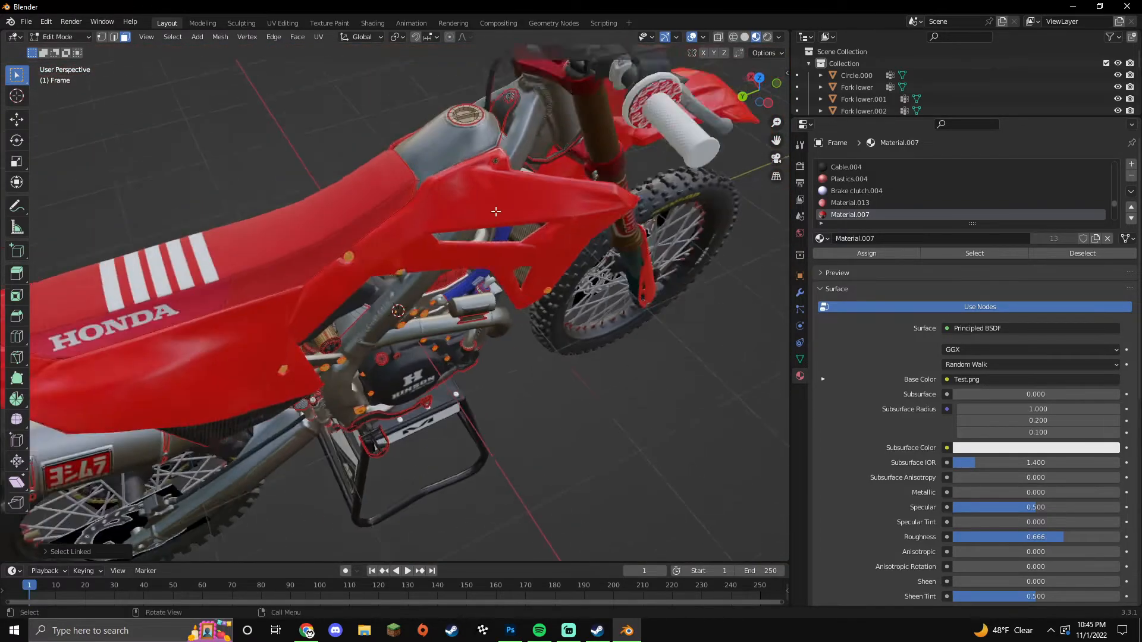
pyautogui.scroll(1, 496, 211)
pyautogui.press('l')
# Step: Separate the bolts into Frame.011 with its own fully metallic Material.030
pyautogui.press('p')
pyautogui.click(519, 121)
pyautogui.press('Tab')
pyautogui.click(525, 120)
pyautogui.press('Tab')
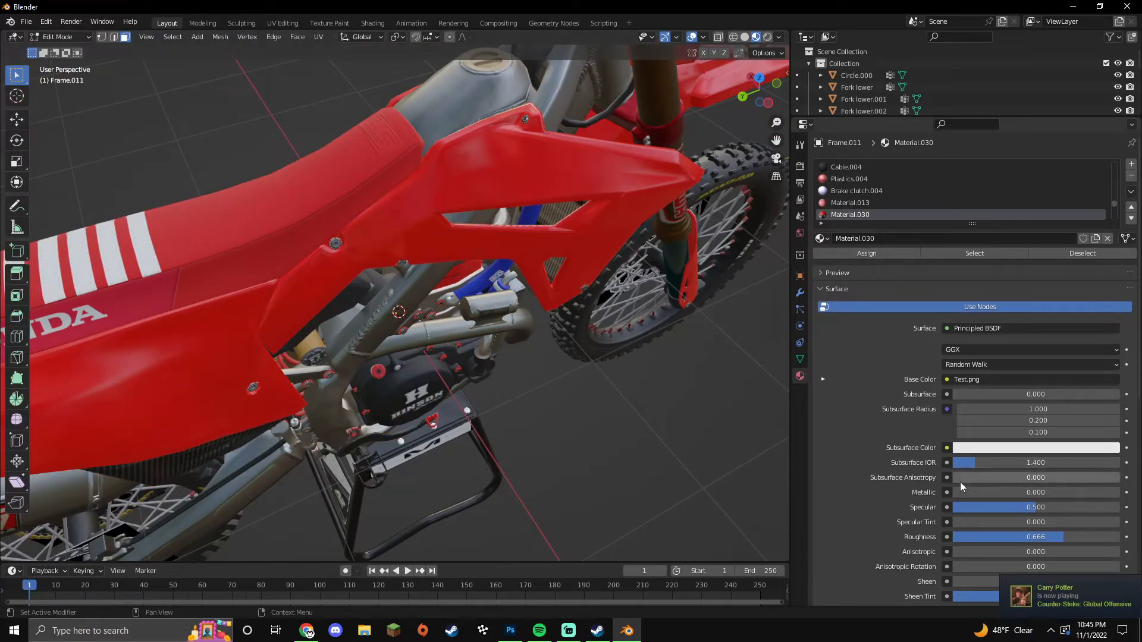
pyautogui.moveTo(970, 498); pyautogui.dragTo(1121, 498)
pyautogui.press('Tab')
# Step: Select the oil cap geometry on the frame
pyautogui.moveTo(601, 448); pyautogui.dragTo(563, 403, button='middle')
pyautogui.scroll(-2, 563, 403)
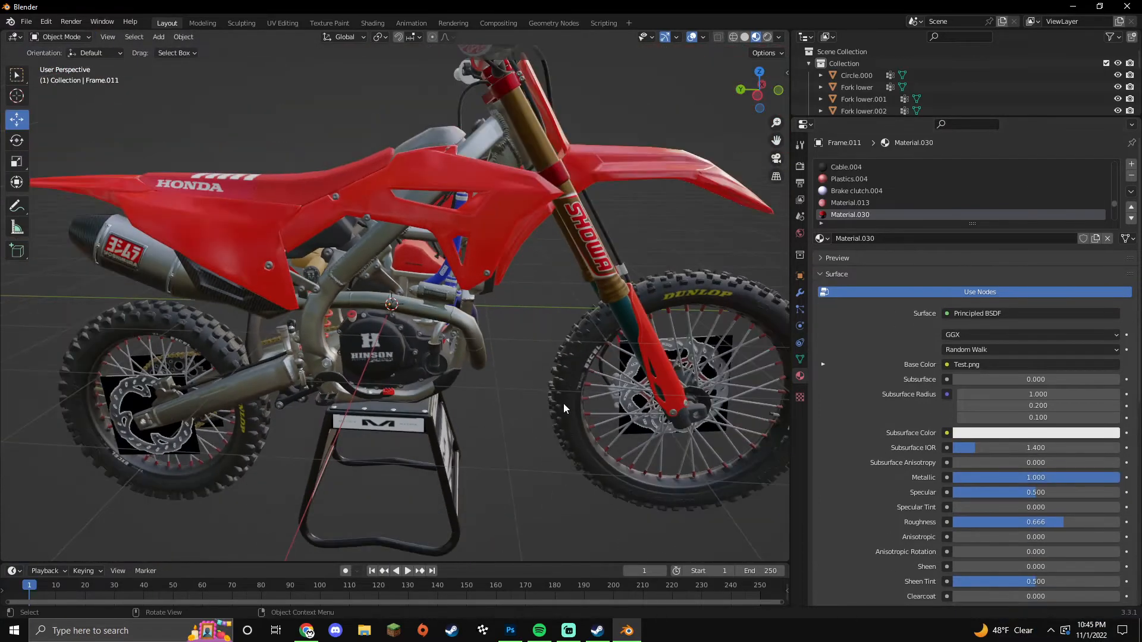
pyautogui.scroll(3, 562, 403)
pyautogui.click(381, 333)
pyautogui.press('Tab')
pyautogui.moveTo(372, 324); pyautogui.dragTo(345, 320, button='middle')
pyautogui.press('l')
# Step: Split the oil cap into Frame.012 with its own Material.031 at metallic 1.000
pyautogui.press('p')
pyautogui.click(336, 311)
pyautogui.press('Tab')
pyautogui.click(338, 311)
pyautogui.press('Tab')
pyautogui.click(1054, 239)
pyautogui.moveTo(1082, 492); pyautogui.dragTo(1121, 493)
pyautogui.press('Tab')
# Step: Select the linked chain geometry on the swingarm
pyautogui.scroll(-2, 573, 479)
pyautogui.scroll(-2, 522, 451)
pyautogui.moveTo(573, 480); pyautogui.dragTo(606, 423, button='middle')
pyautogui.scroll(2, 523, 450)
pyautogui.click(607, 426)
pyautogui.press('Tab')
pyautogui.press('l')
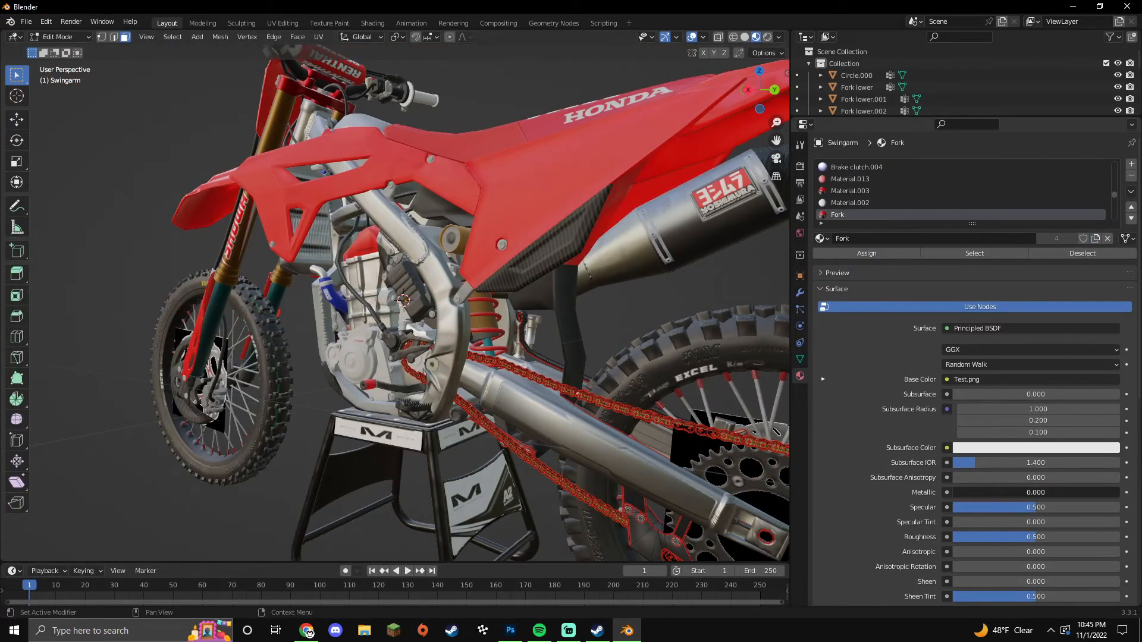
# Step: Finish the swingarm edit, inspect the frame, and turn toward the bike's front
pyautogui.press('Tab')
pyautogui.moveTo(583, 336); pyautogui.dragTo(431, 327, button='middle')
pyautogui.click(426, 327)
pyautogui.press('Tab')
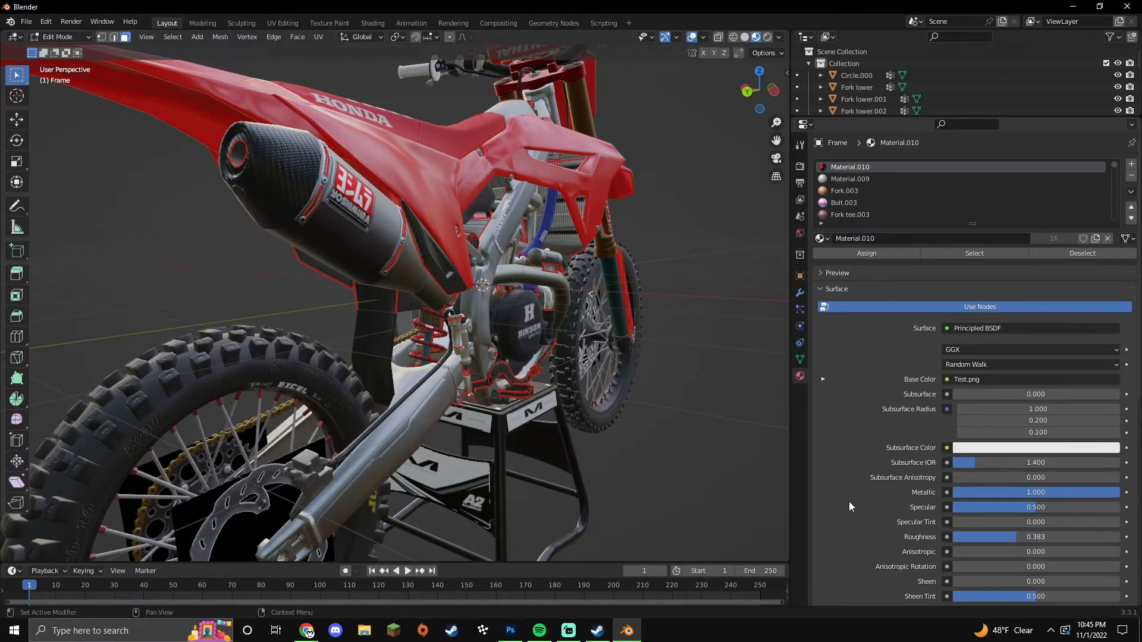
pyautogui.press('Tab')
pyautogui.moveTo(663, 476); pyautogui.dragTo(593, 465, button='middle')
pyautogui.scroll(-3, 592, 466)
pyautogui.moveTo(552, 359); pyautogui.dragTo(478, 420, button='middle')
pyautogui.scroll(2, 464, 357)
# Step: Separate the handlebar levers from the fork upper and set their Metallic to full
pyautogui.click(423, 238)
pyautogui.press('Tab')
pyautogui.moveTo(424, 238); pyautogui.dragTo(462, 358, button='middle')
pyautogui.press('l')
pyautogui.moveTo(243, 198); pyautogui.dragTo(380, 416, button='middle')
pyautogui.press('p')
pyautogui.click(381, 420)
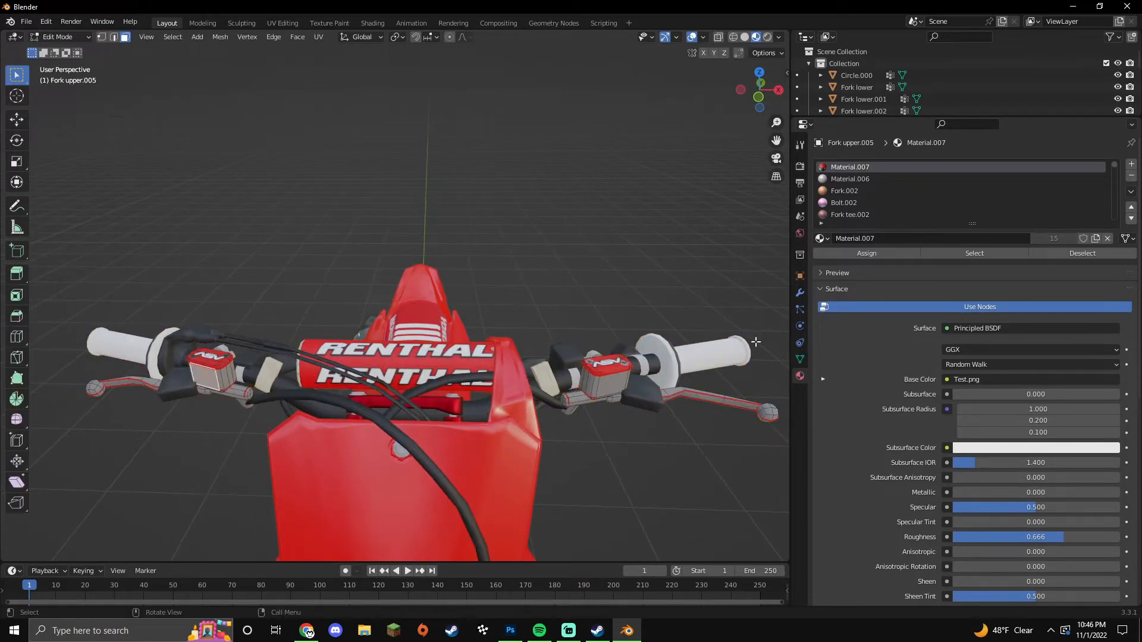
pyautogui.moveTo(1036, 493); pyautogui.dragTo(1069, 545)
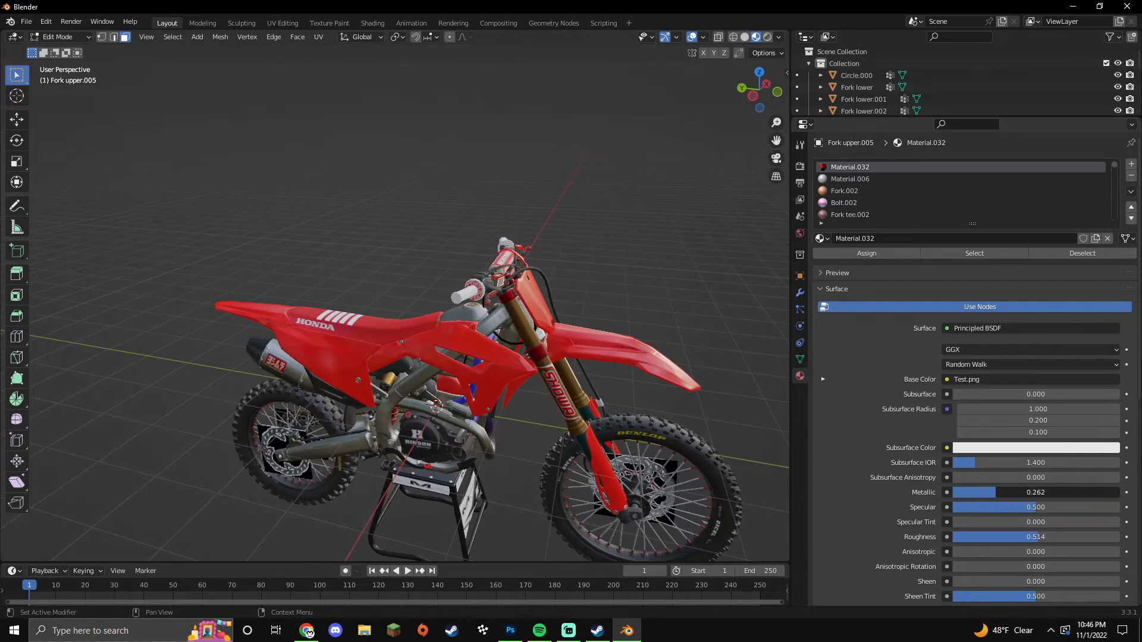
pyautogui.moveTo(996, 492); pyautogui.dragTo(1121, 492)
pyautogui.press('Tab')
# Step: Separate the handlebar pad into its own object and give it a single-user material
pyautogui.moveTo(655, 313); pyautogui.dragTo(536, 321, button='middle')
pyautogui.scroll(4, 535, 321)
pyautogui.click(485, 265)
pyautogui.press('Tab')
pyautogui.press('l')
pyautogui.moveTo(408, 324); pyautogui.dragTo(381, 326, button='middle')
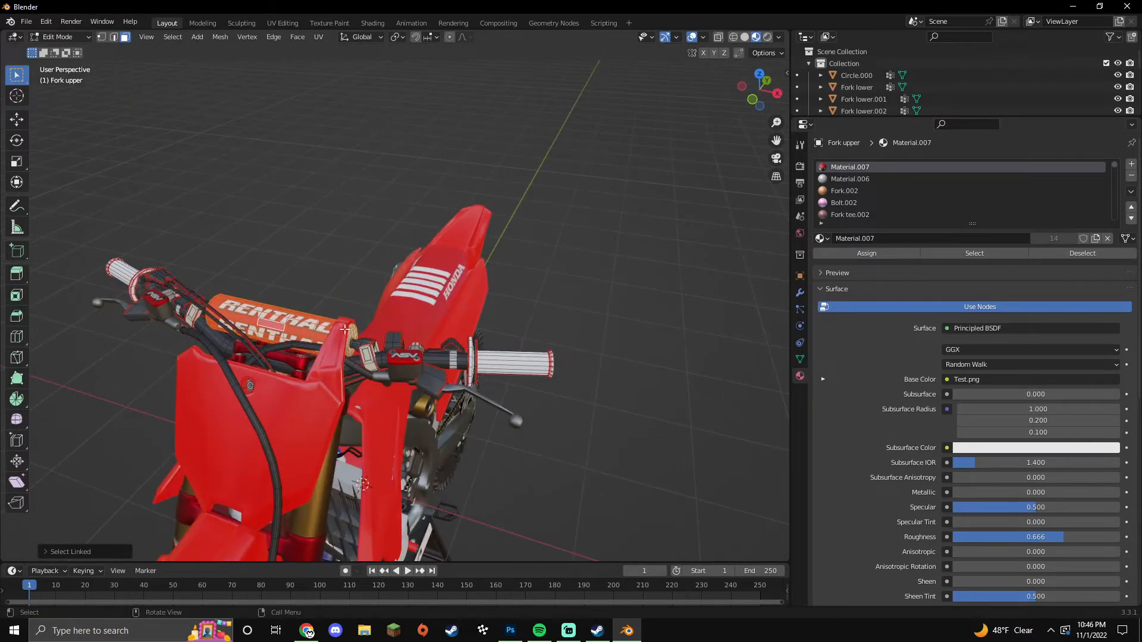
pyautogui.press('p')
pyautogui.click(333, 327)
pyautogui.press('Tab')
pyautogui.click(286, 324)
pyautogui.press('Tab')
pyautogui.click(1054, 239)
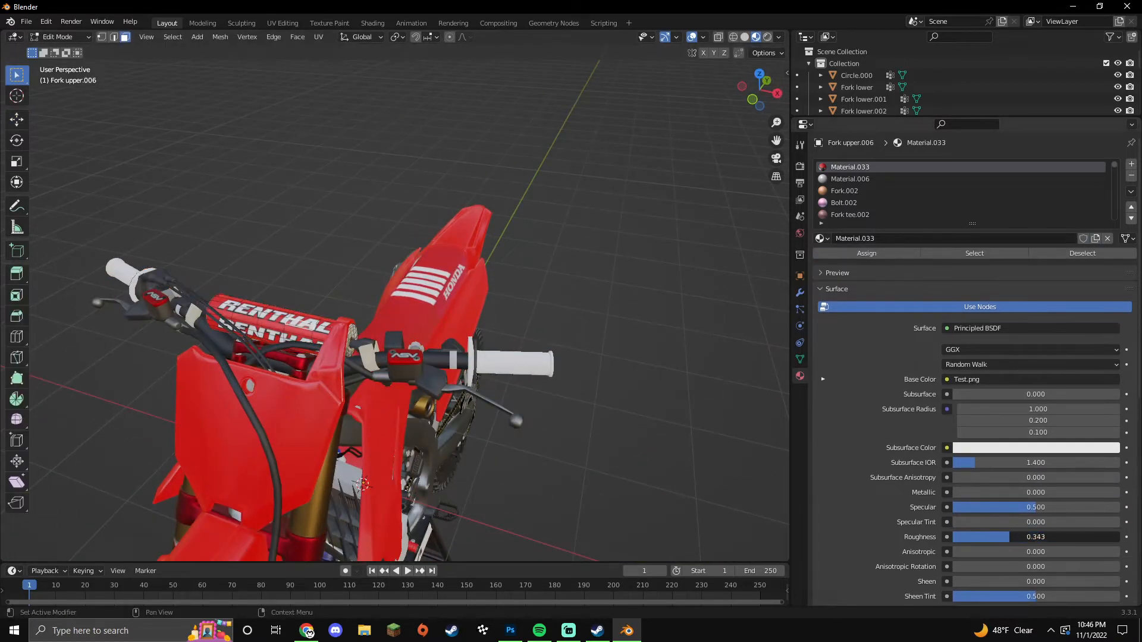
pyautogui.moveTo(569, 498); pyautogui.dragTo(973, 534, button='middle')
pyautogui.press('Tab')
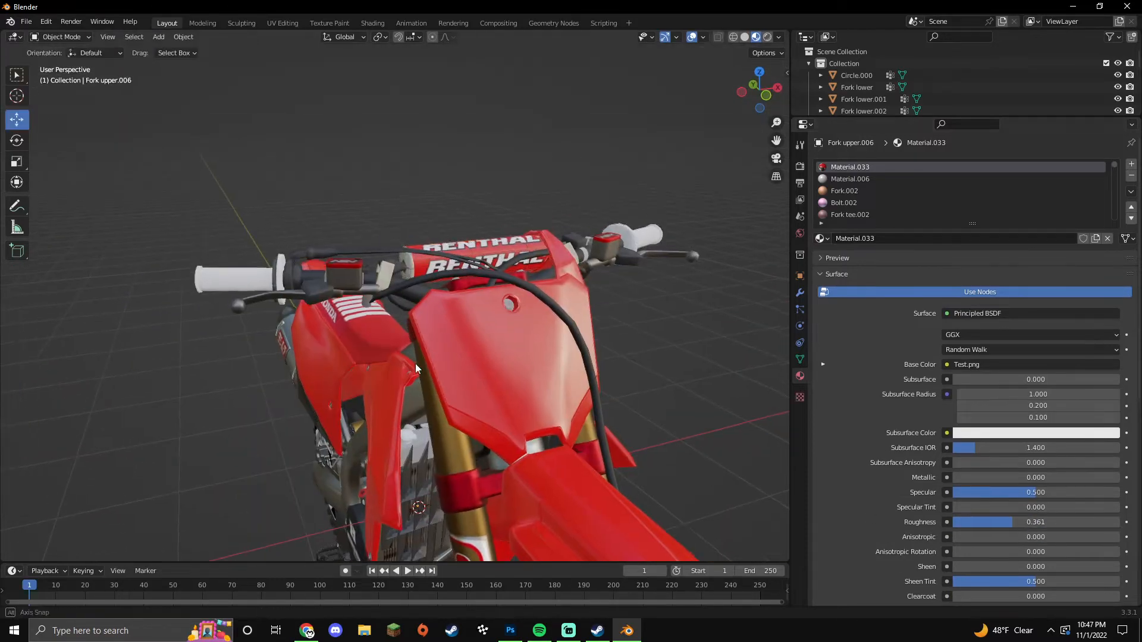
# Step: Check the grip geometry, then separate a lower fork piece into its own object
pyautogui.moveTo(415, 363); pyautogui.dragTo(452, 381, button='middle')
pyautogui.click(279, 318)
pyautogui.press('Tab')
pyautogui.press('l')
pyautogui.press('Tab')
pyautogui.moveTo(220, 422); pyautogui.dragTo(290, 406, button='middle')
pyautogui.scroll(-4, 290, 405)
pyautogui.moveTo(412, 413); pyautogui.dragTo(443, 408, button='middle')
pyautogui.keyDown('shift'); pyautogui.moveTo(571, 420); pyautogui.dragTo(437, 372, button='middle'); pyautogui.keyUp('shift')
pyautogui.scroll(4, 440, 370)
pyautogui.click(442, 370)
pyautogui.press('Tab')
pyautogui.click(442, 373)
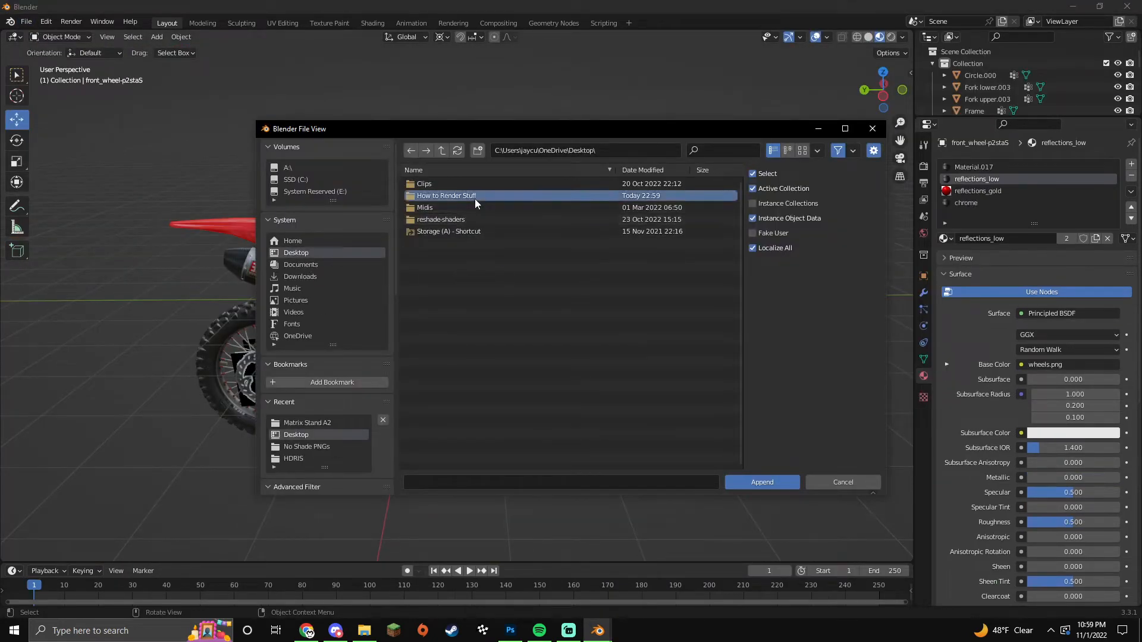
# Step: Append the Cube through subject.001 objects from the infinite background .blend in How to Render Stuff
pyautogui.click(474, 197)
pyautogui.click(466, 196)
pyautogui.doubleClick(441, 265)
pyautogui.moveTo(447, 278); pyautogui.dragTo(445, 191)
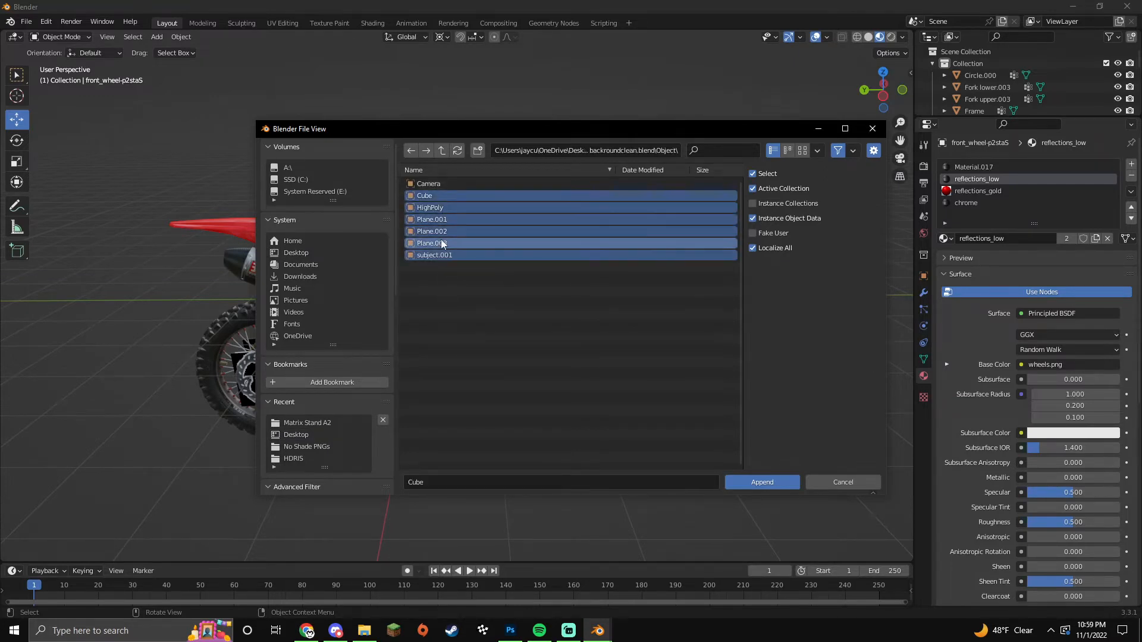
pyautogui.moveTo(460, 278); pyautogui.dragTo(442, 218)
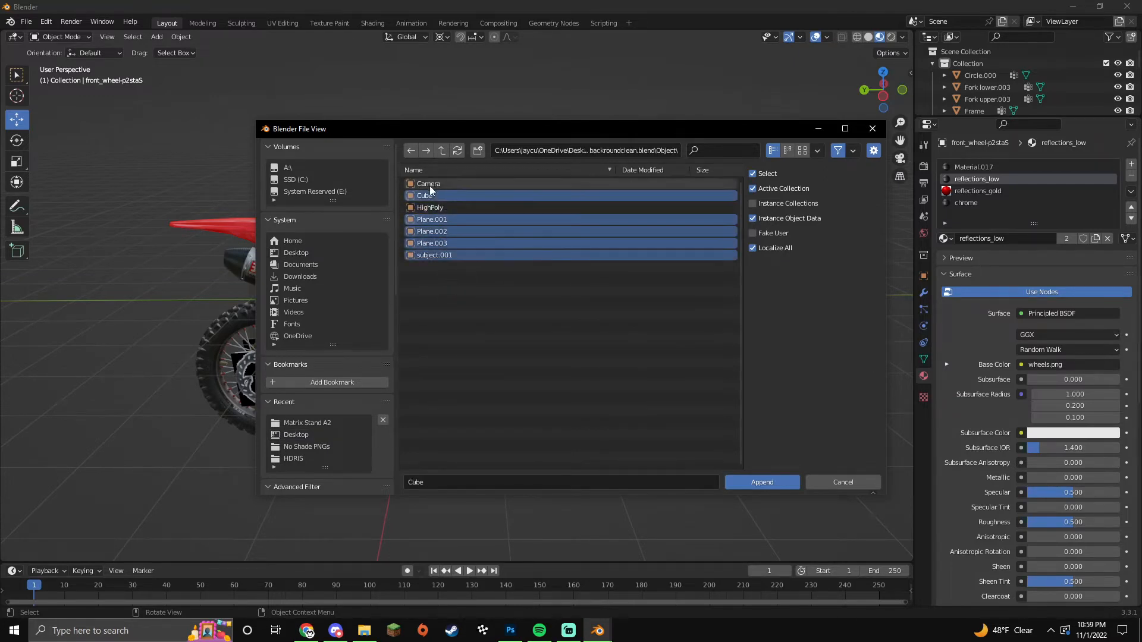
pyautogui.click(762, 481)
# Step: Move the appended backdrop objects away from the bike
pyautogui.moveTo(762, 480); pyautogui.dragTo(654, 420, button='middle')
pyautogui.moveTo(508, 232); pyautogui.dragTo(144, 260)
pyautogui.click(539, 399)
# Step: Box-select the white backdrop planes and the camera from a top view
pyautogui.moveTo(538, 402); pyautogui.dragTo(547, 381, button='middle')
pyautogui.moveTo(409, 227); pyautogui.dragTo(530, 334)
pyautogui.click(530, 337)
pyautogui.moveTo(73, 206); pyautogui.dragTo(419, 464)
pyautogui.moveTo(89, 173); pyautogui.dragTo(397, 452)
pyautogui.click(397, 455)
pyautogui.moveTo(74, 180); pyautogui.dragTo(364, 438)
pyautogui.moveTo(423, 429); pyautogui.dragTo(443, 381, button='middle')
pyautogui.moveTo(116, 182); pyautogui.dragTo(347, 391)
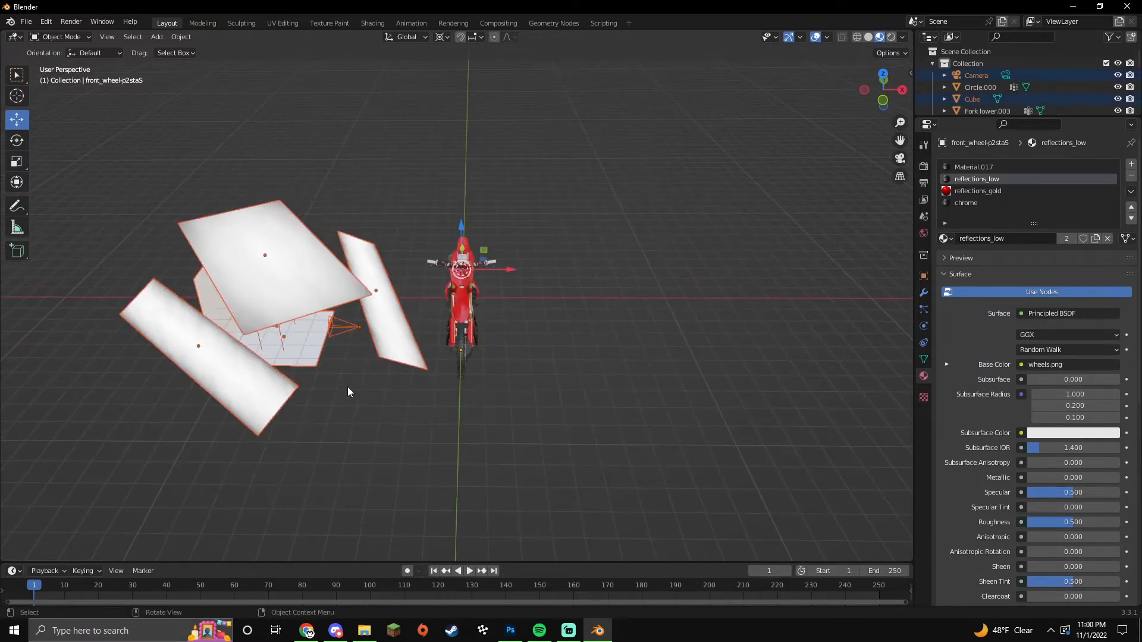
# Step: Scale the motorbike down and slide it into the studio backdrop
pyautogui.click(489, 414)
pyautogui.moveTo(489, 414); pyautogui.dragTo(348, 173, button='middle')
pyautogui.click(466, 393)
pyautogui.moveTo(467, 394); pyautogui.dragTo(701, 421, button='middle')
pyautogui.press('s')
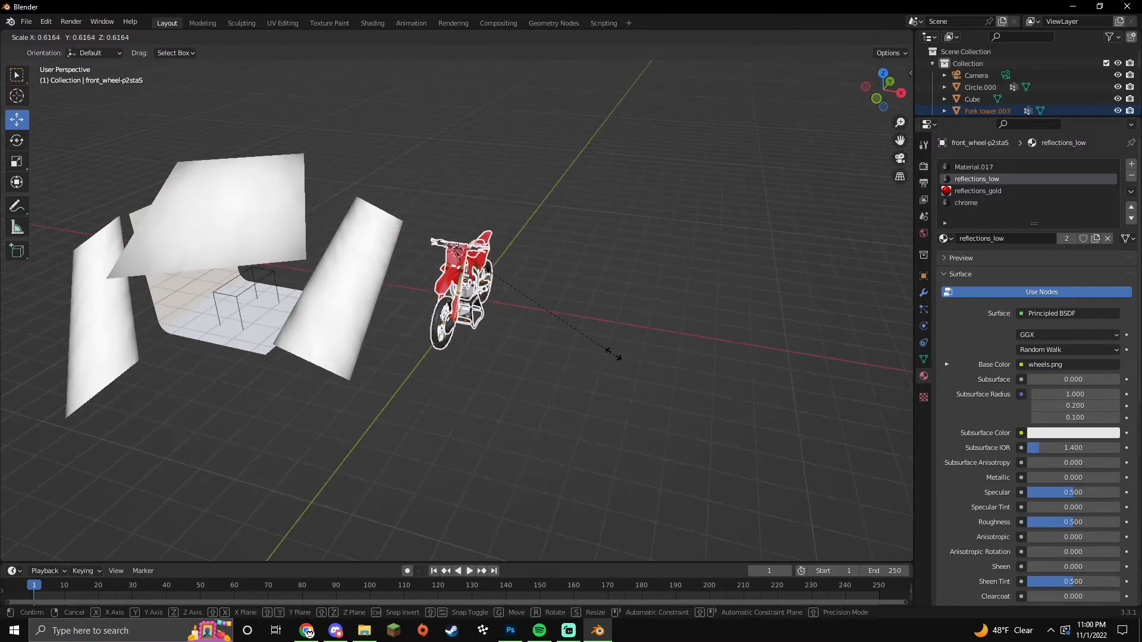
pyautogui.click(507, 322)
pyautogui.moveTo(504, 258); pyautogui.dragTo(293, 260)
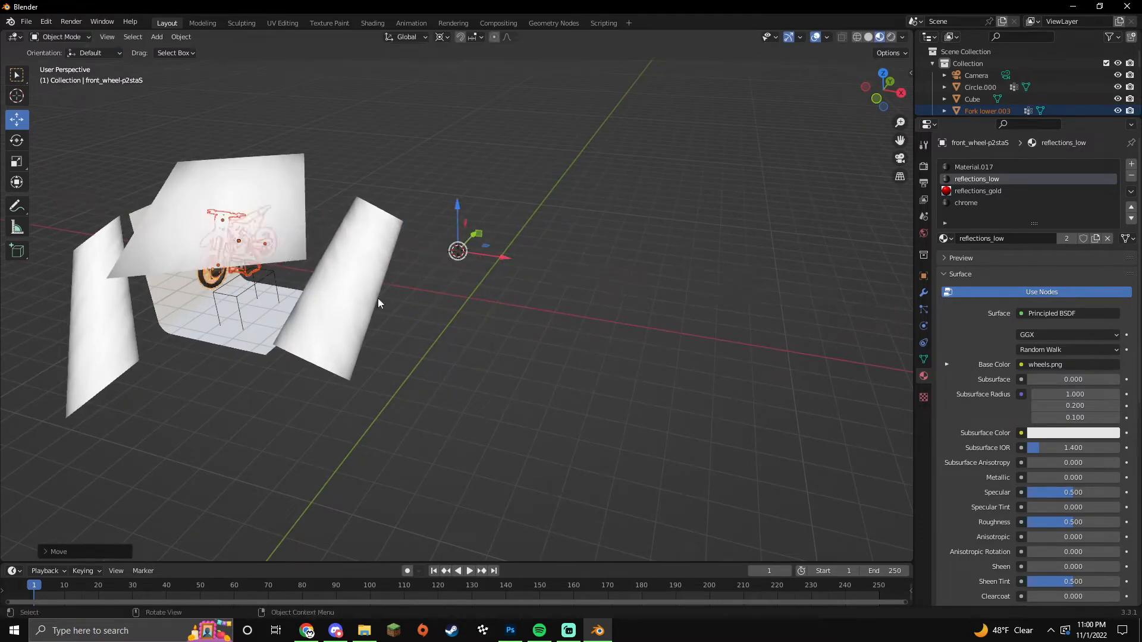
pyautogui.moveTo(423, 310); pyautogui.dragTo(367, 315, button='middle')
pyautogui.scroll(3, 371, 318)
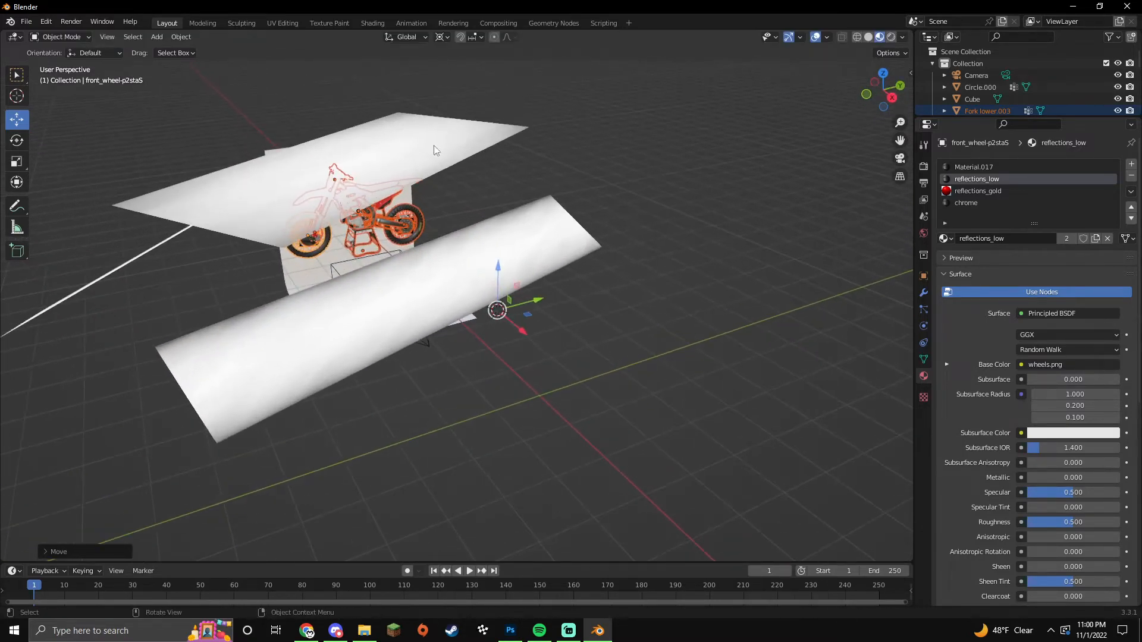
# Step: Change the transform pivot point, shrink the bike again, and lower it toward the floor
pyautogui.click(442, 37)
pyautogui.click(472, 103)
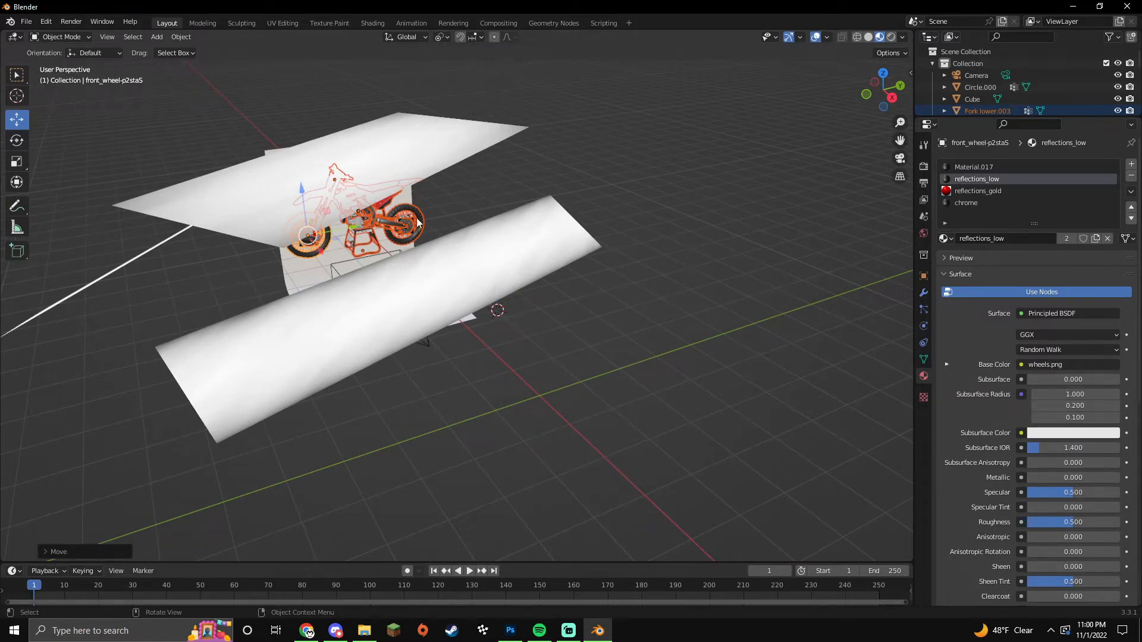
pyautogui.click(442, 38)
pyautogui.click(468, 93)
pyautogui.moveTo(404, 244); pyautogui.dragTo(421, 312, button='middle')
pyautogui.press('s')
pyautogui.click(219, 239)
pyautogui.moveTo(172, 213); pyautogui.dragTo(170, 326)
# Step: Through the camera view, lower and shrink the bike, then rotate it 180° around Z
pyautogui.press('KP_0')
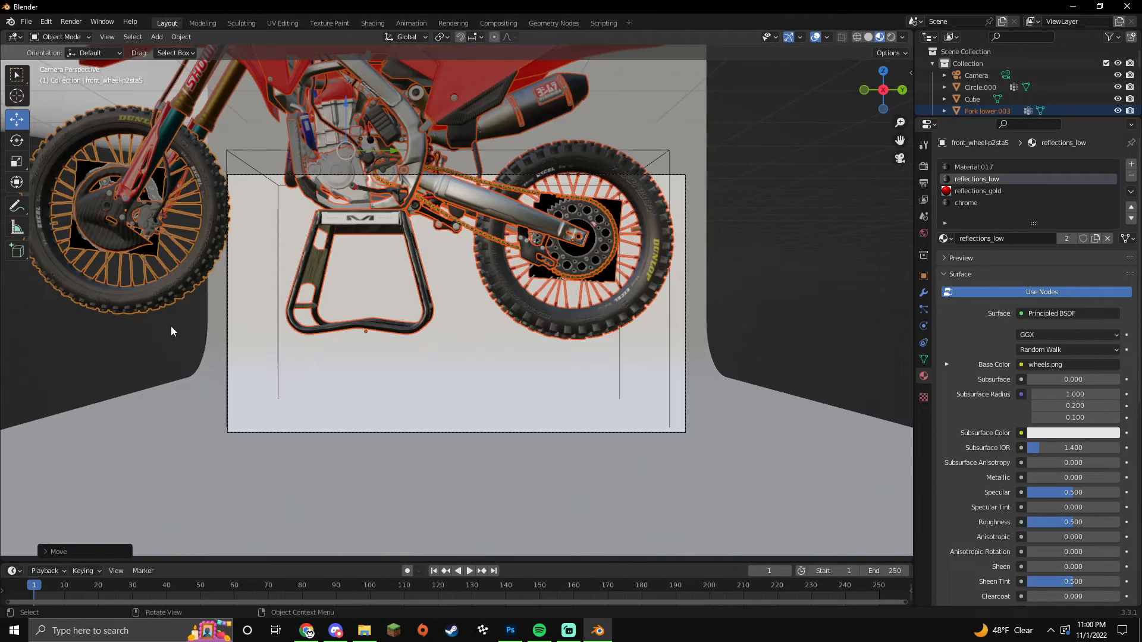
pyautogui.moveTo(341, 108); pyautogui.dragTo(477, 281)
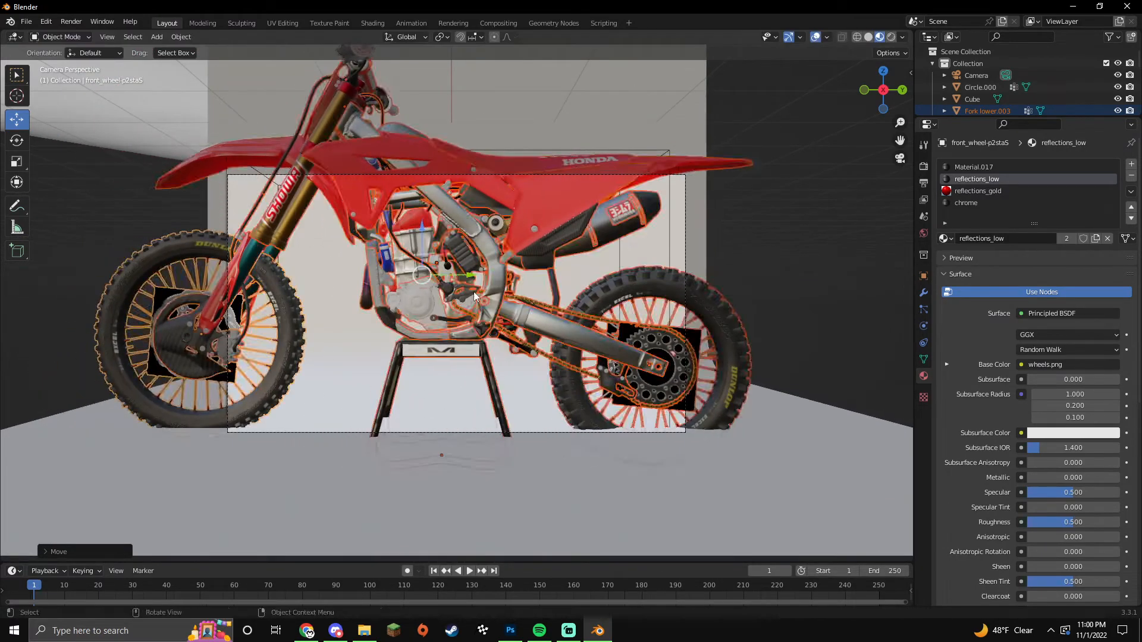
pyautogui.press('s')
pyautogui.click(463, 289)
pyautogui.press('r')
pyautogui.press('z')
pyautogui.press('1')
pyautogui.press('8')
pyautogui.press('0')
pyautogui.press('Return')
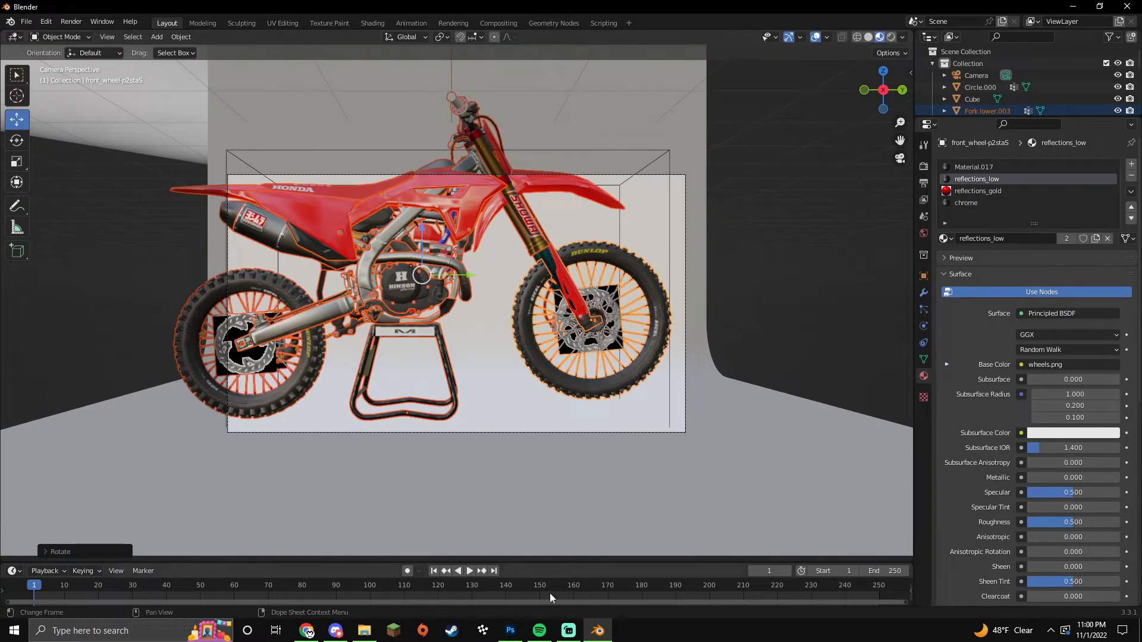
# Step: Hide the music player from the taskbar and return to Blender
pyautogui.click(539, 630)
pyautogui.click(546, 634)
pyautogui.click(561, 634)
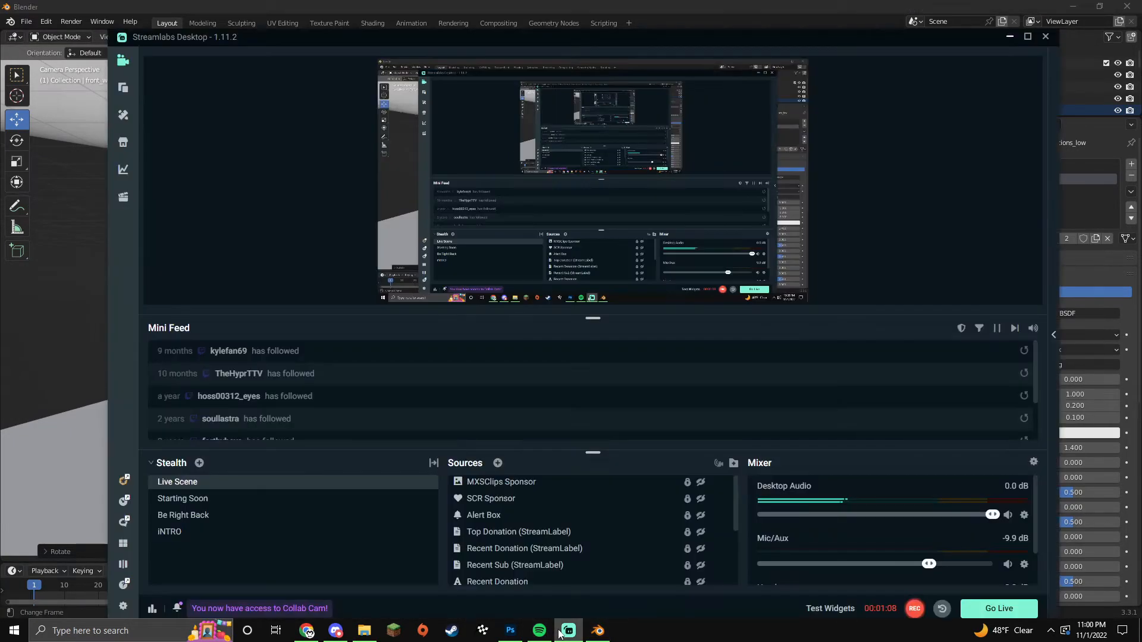
pyautogui.click(568, 632)
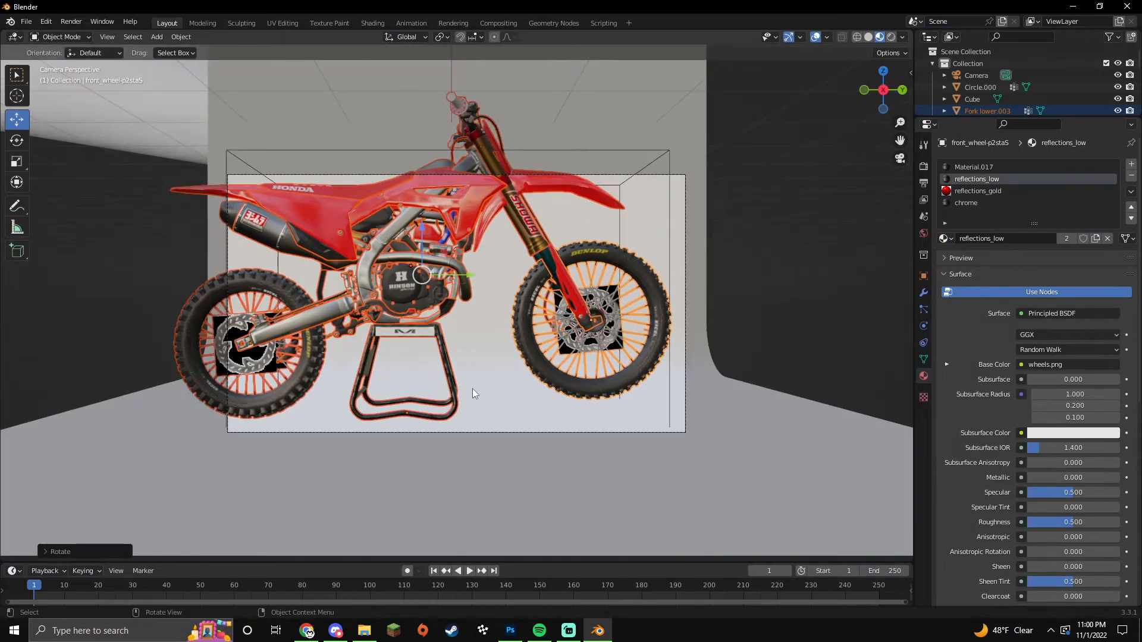
# Step: Outside camera view, move the bike along X and lower it along Z
pyautogui.press('KP_0')
pyautogui.moveTo(614, 362); pyautogui.dragTo(262, 384, button='middle')
pyautogui.moveTo(324, 323); pyautogui.dragTo(393, 318)
pyautogui.moveTo(321, 331)
pyautogui.mouseDown(button='middle')
pyautogui.moveTo(381, 342)
pyautogui.moveTo(318, 332)
pyautogui.mouseUp(button='middle')
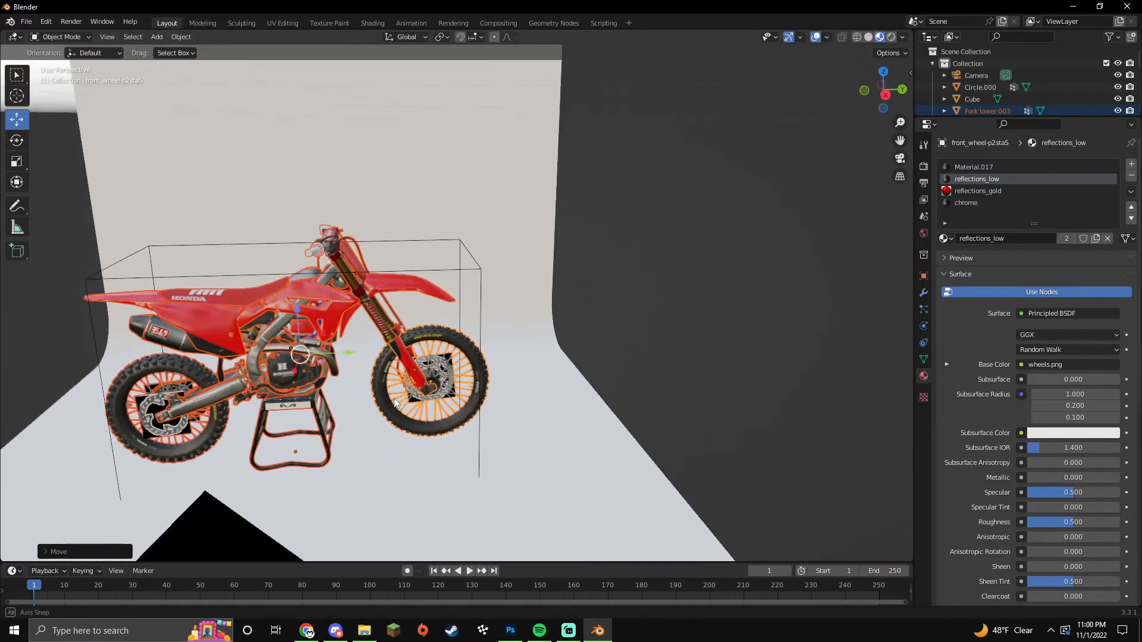
pyautogui.moveTo(299, 315); pyautogui.dragTo(289, 334)
pyautogui.keyDown('shift'); pyautogui.moveTo(353, 460); pyautogui.dragTo(387, 383, button='middle'); pyautogui.keyUp('shift')
pyautogui.scroll(4, 387, 387)
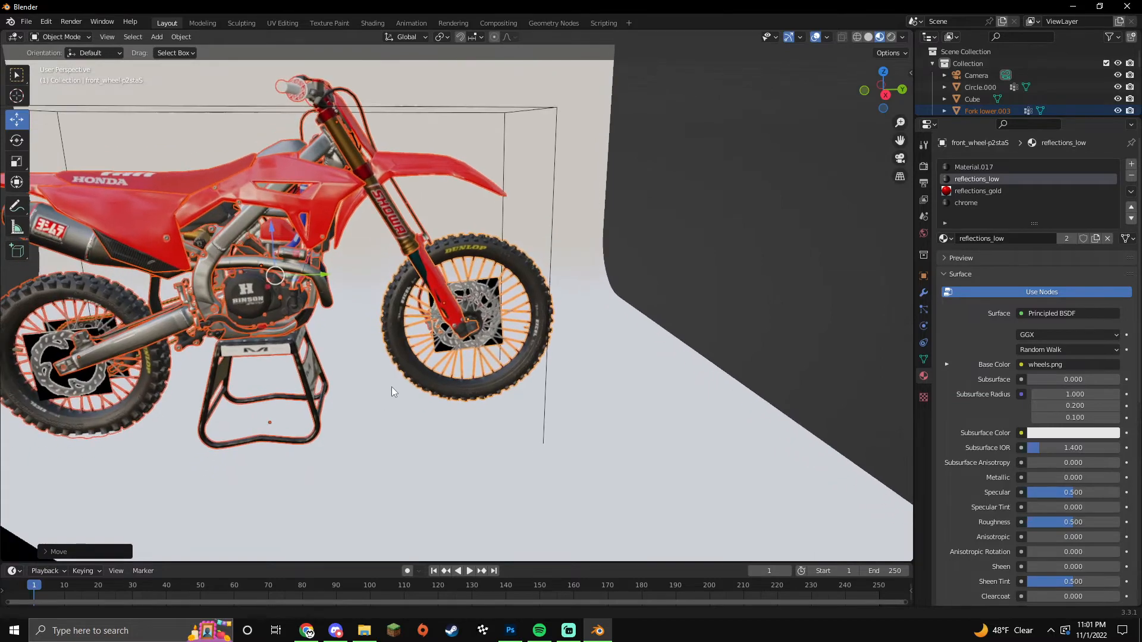
pyautogui.scroll(-3, 273, 221)
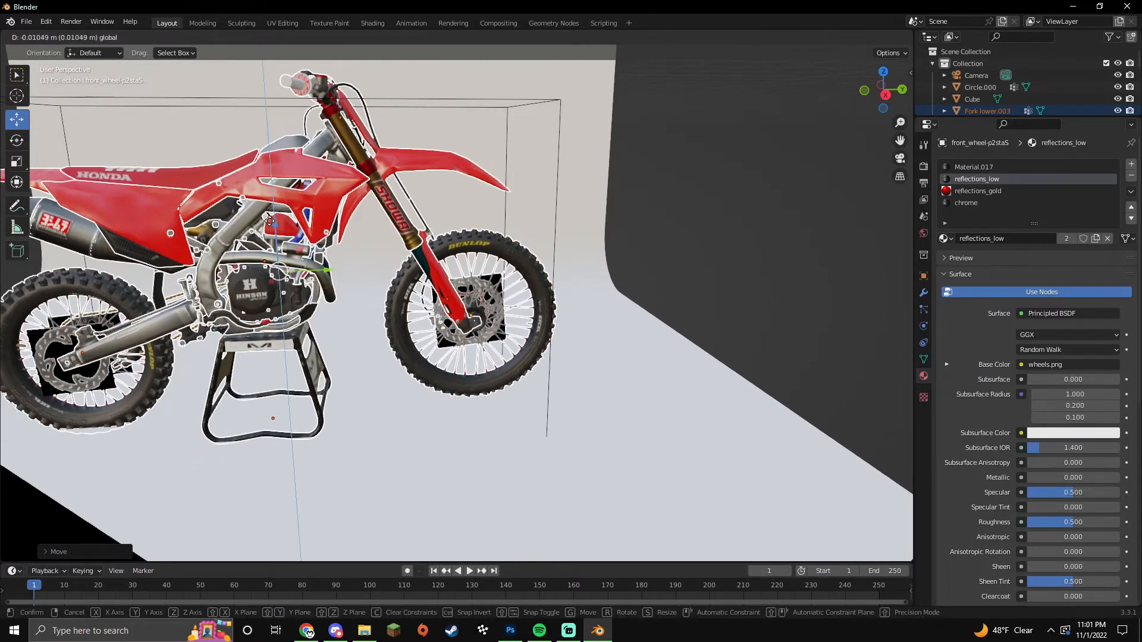
# Step: In camera view, shrink the bike slightly and shift it right and down onto the stand
pyautogui.press('KP_0')
pyautogui.press('s')
pyautogui.click(646, 361)
pyautogui.moveTo(440, 246); pyautogui.dragTo(437, 252)
pyautogui.press('s')
pyautogui.click(506, 309)
pyautogui.moveTo(490, 296); pyautogui.dragTo(511, 297)
pyautogui.moveTo(459, 254)
pyautogui.mouseDown()
pyautogui.moveTo(457, 267)
pyautogui.moveTo(466, 254)
pyautogui.mouseUp()
# Step: Select the stand, cancel a trial scale, and enlarge the outliner panel
pyautogui.click(487, 384)
pyautogui.press('s')
pyautogui.rightClick(558, 385)
pyautogui.moveTo(548, 381)
pyautogui.mouseDown(button='middle')
pyautogui.moveTo(517, 388)
pyautogui.moveTo(544, 374)
pyautogui.mouseUp(button='middle')
pyautogui.scroll(5, 524, 374)
pyautogui.moveTo(458, 360); pyautogui.dragTo(515, 345, button='middle')
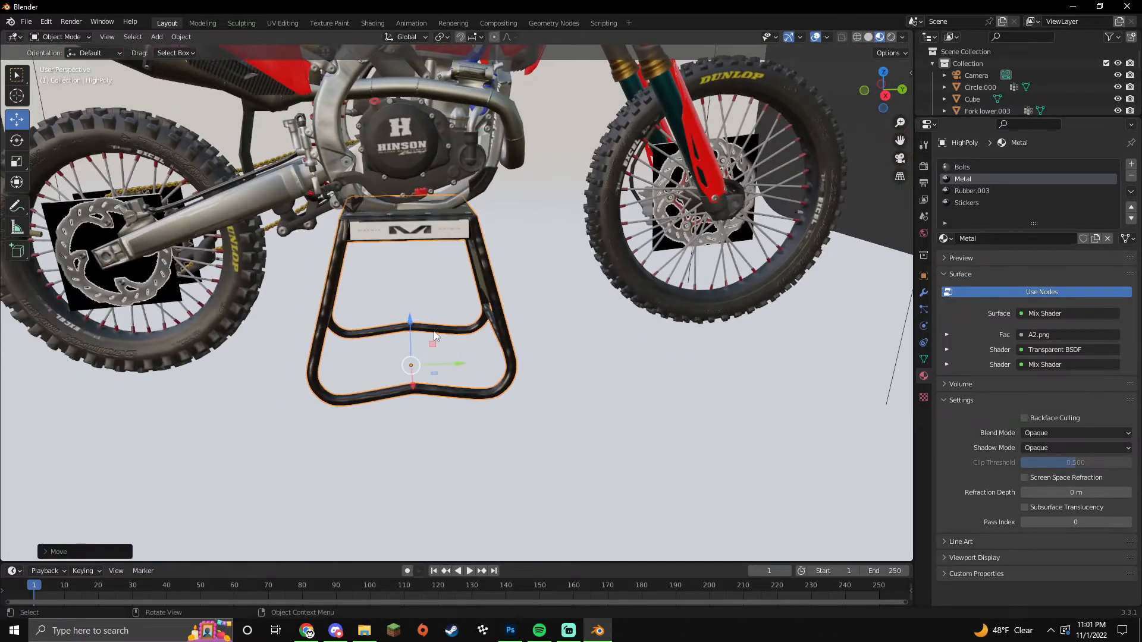
pyautogui.scroll(-8, 557, 344)
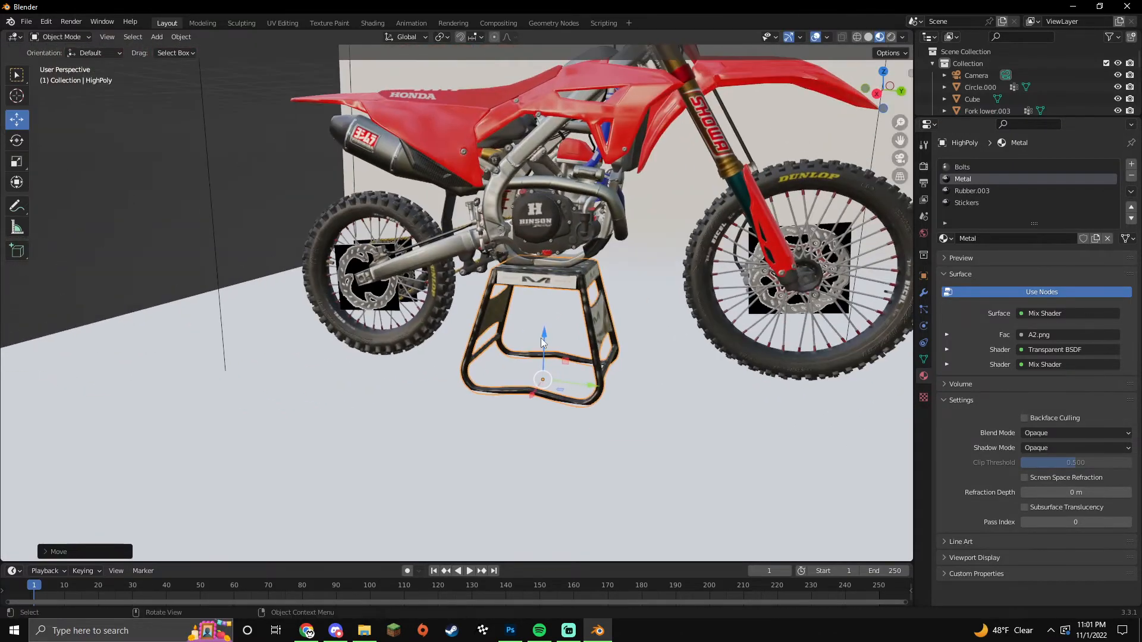
pyautogui.moveTo(1013, 117); pyautogui.dragTo(1013, 310)
# Step: Select the rear wheel and swingarm parts and raise them slightly along Z
pyautogui.click(986, 112)
pyautogui.keyDown('shift'); pyautogui.click(985, 291); pyautogui.keyUp('shift')
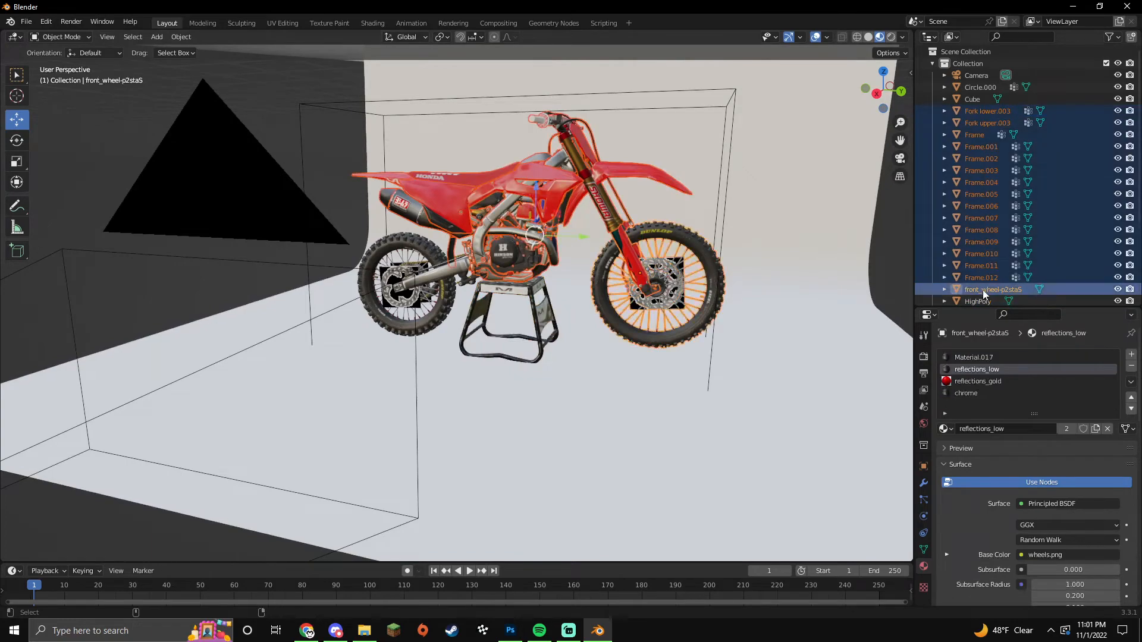
pyautogui.keyDown('ctrl'); pyautogui.click(984, 301); pyautogui.keyUp('ctrl')
pyautogui.scroll(-5, 984, 249)
pyautogui.keyDown('ctrl'); pyautogui.click(994, 234); pyautogui.keyUp('ctrl')
pyautogui.keyDown('ctrl'); pyautogui.click(997, 257); pyautogui.keyUp('ctrl')
pyautogui.keyDown('ctrl'); pyautogui.click(996, 270); pyautogui.keyUp('ctrl')
pyautogui.keyDown('ctrl'); pyautogui.click(997, 281); pyautogui.keyUp('ctrl')
pyautogui.keyDown('ctrl'); pyautogui.click(996, 293); pyautogui.keyUp('ctrl')
pyautogui.press('g')
pyautogui.press('z')
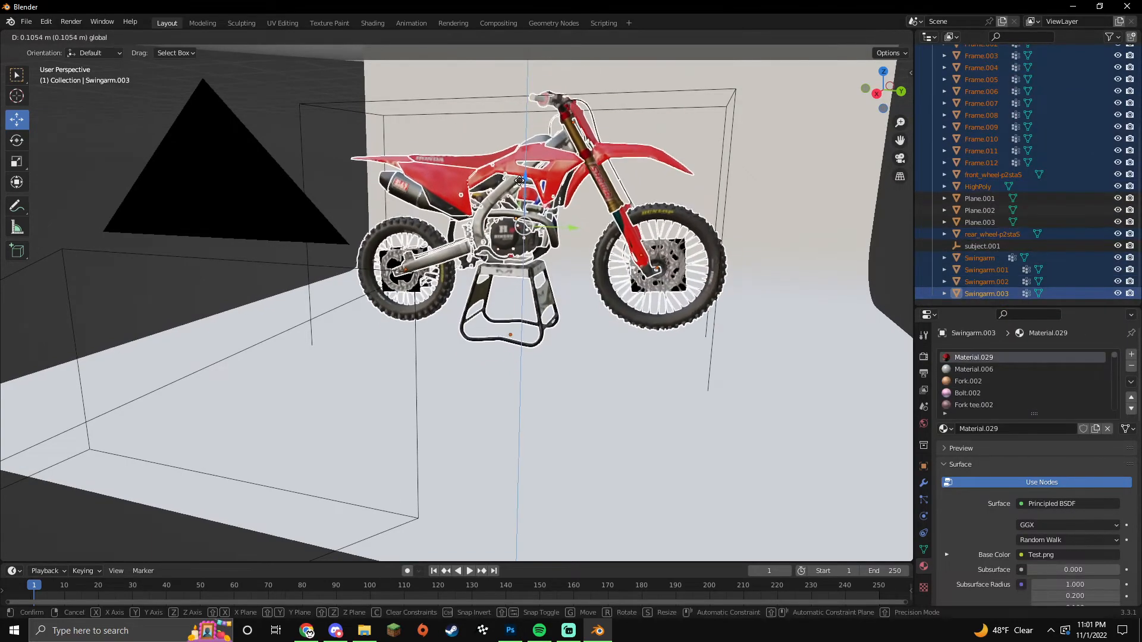
pyautogui.click(572, 250)
# Step: Enter camera view, lock the camera to the view, and pan so the bike sits lower in frame
pyautogui.press('KP_0')
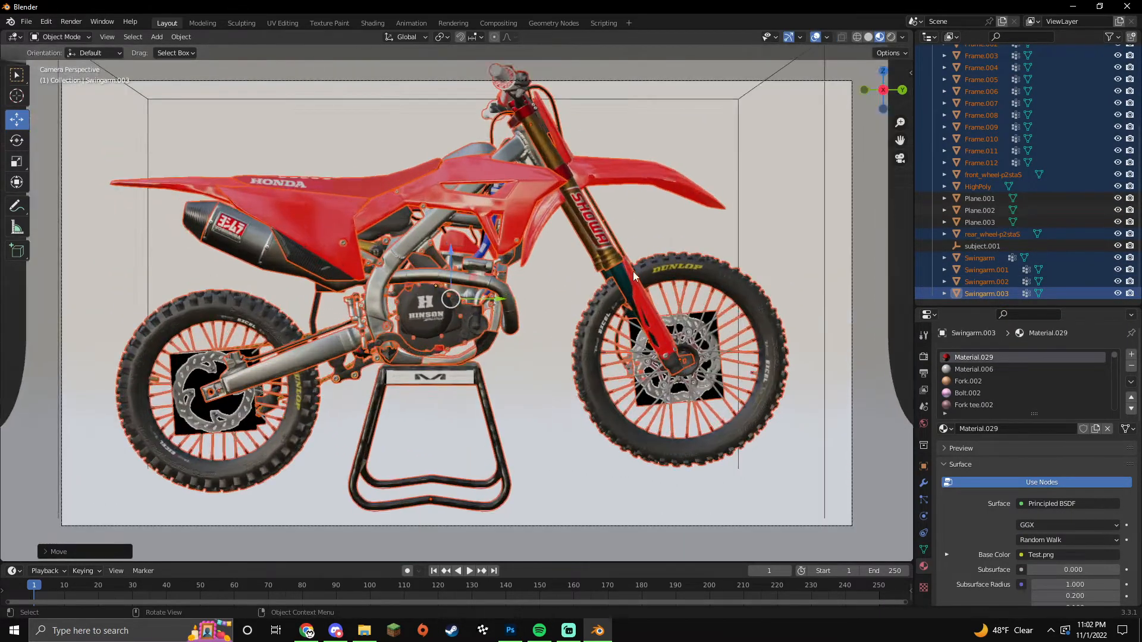
pyautogui.press('n')
pyautogui.click(907, 125)
pyautogui.click(865, 219)
pyautogui.scroll(-3, 544, 235)
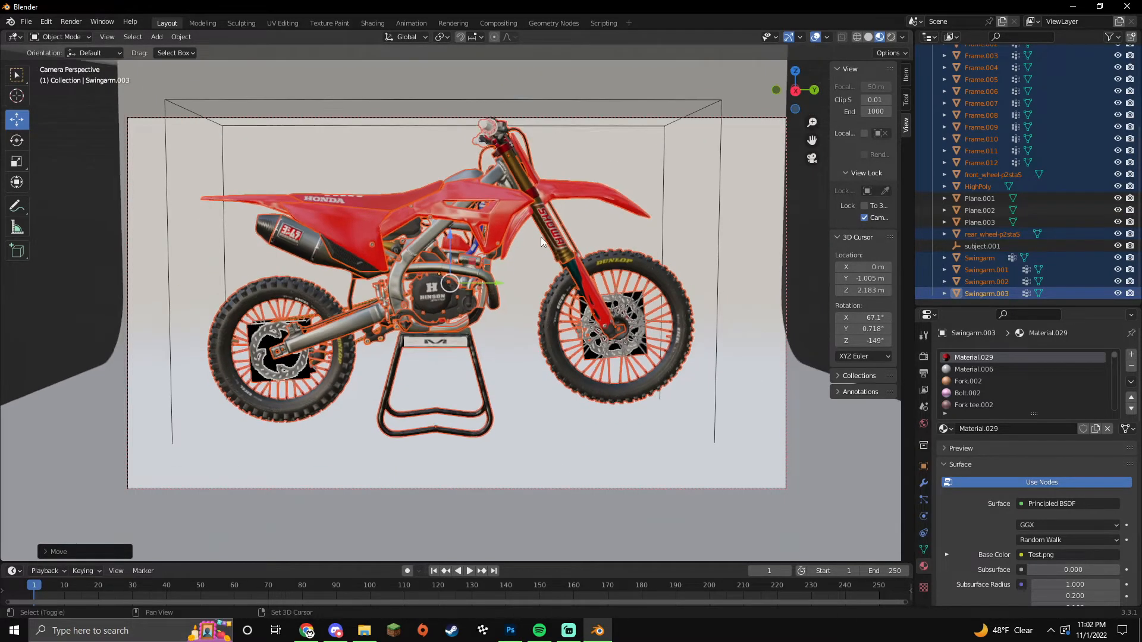
pyautogui.keyDown('shift'); pyautogui.moveTo(541, 237); pyautogui.dragTo(535, 295, button='middle'); pyautogui.keyUp('shift')
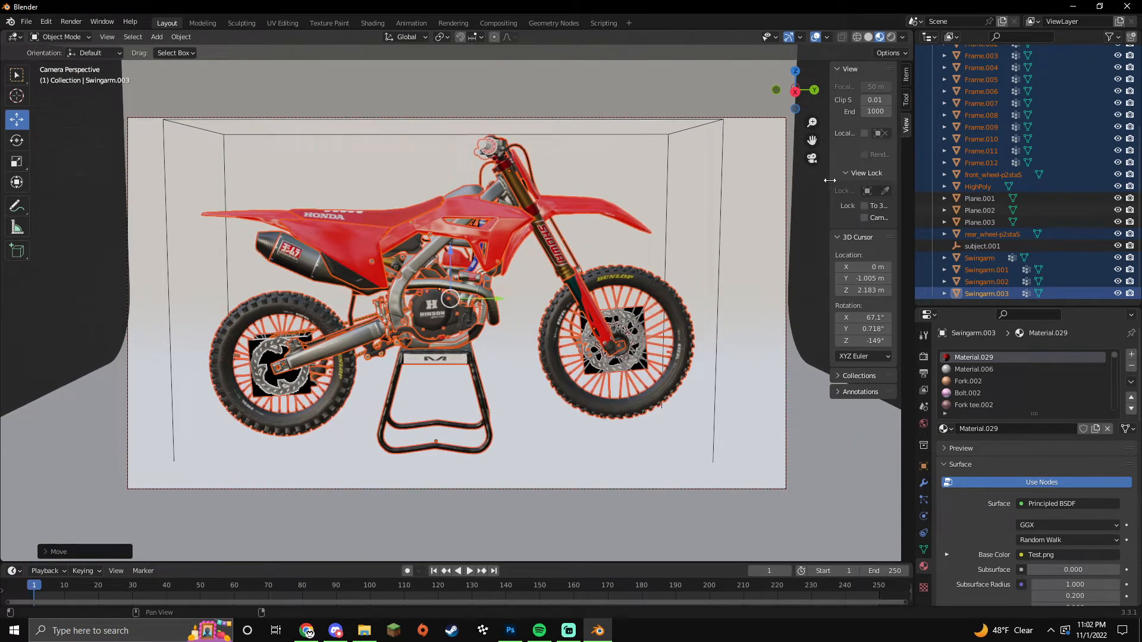
pyautogui.moveTo(829, 179); pyautogui.dragTo(883, 178)
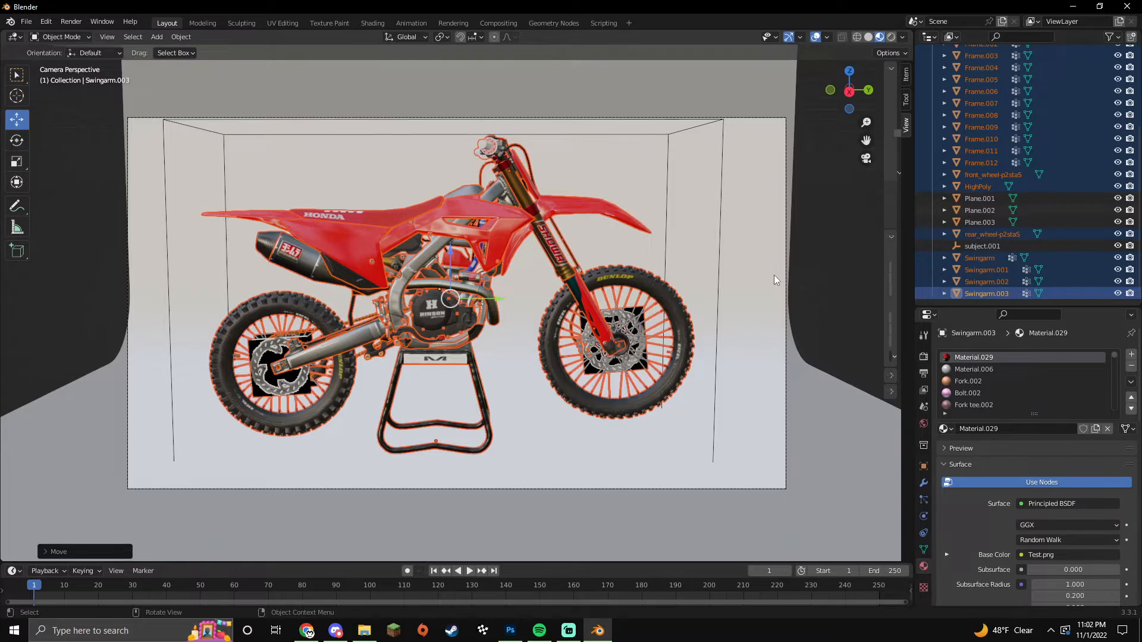
# Step: Rotate the Matrix stand 90° around Z with rz90
pyautogui.click(476, 378)
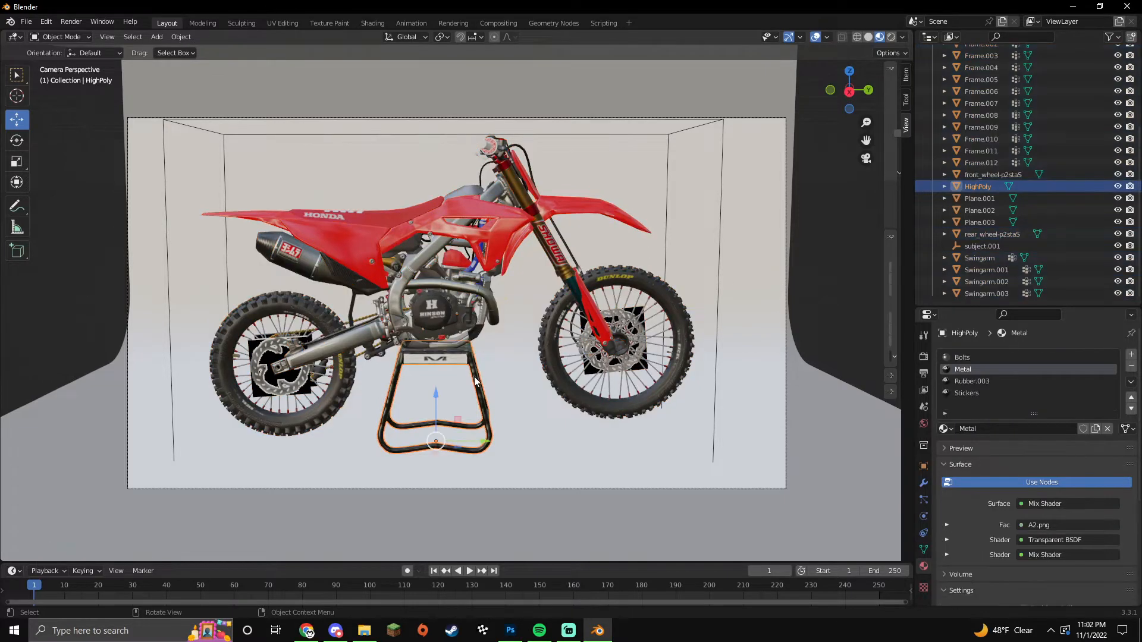
pyautogui.write('rz90')
pyautogui.click(844, 324)
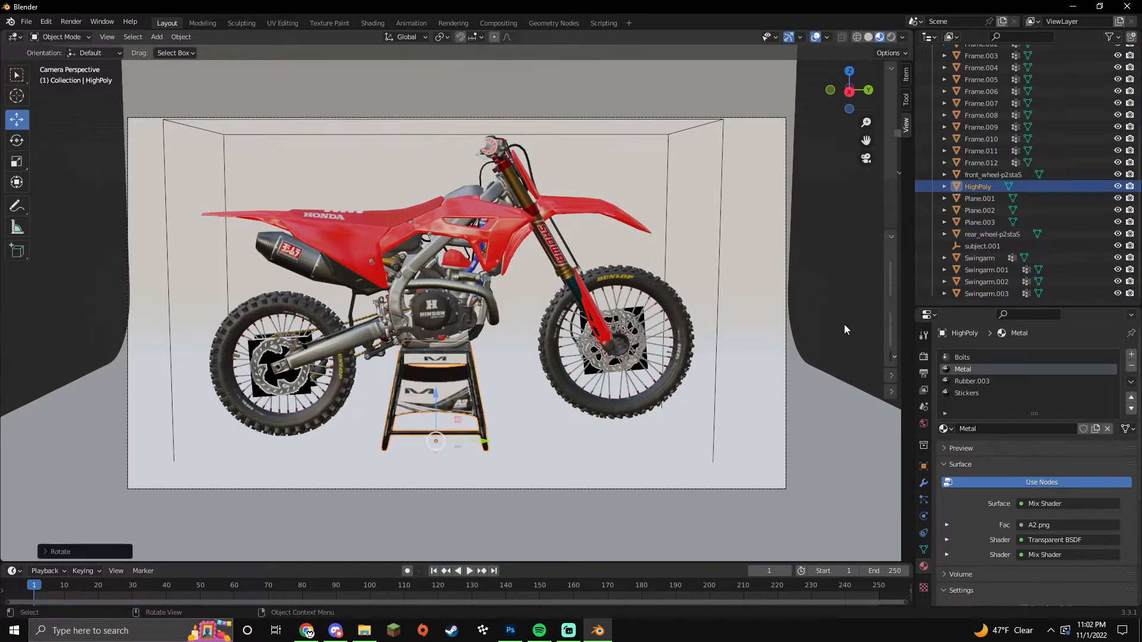
pyautogui.click(844, 323)
pyautogui.scroll(1, 517, 427)
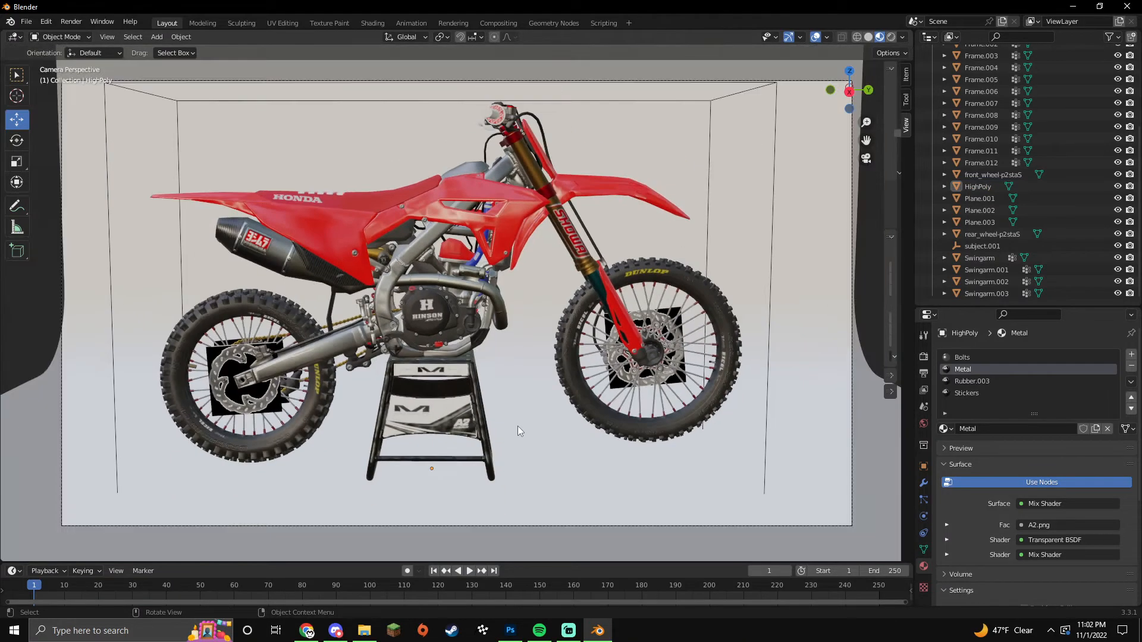
# Step: Put the red plastic shroud Frame.001 into mesh edit mode
pyautogui.click(508, 224)
pyautogui.press('Tab')
pyautogui.click(929, 314)
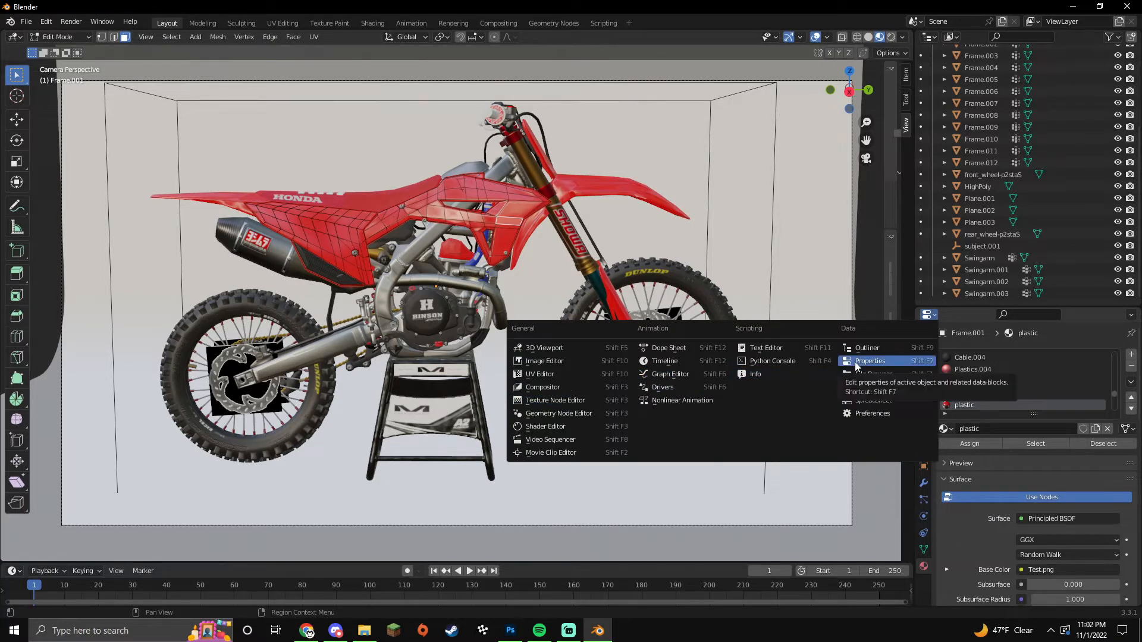
# Step: Make the Properties area a Shader Editor and replace the stand's Stickers nodes with the copied node set
pyautogui.click(565, 427)
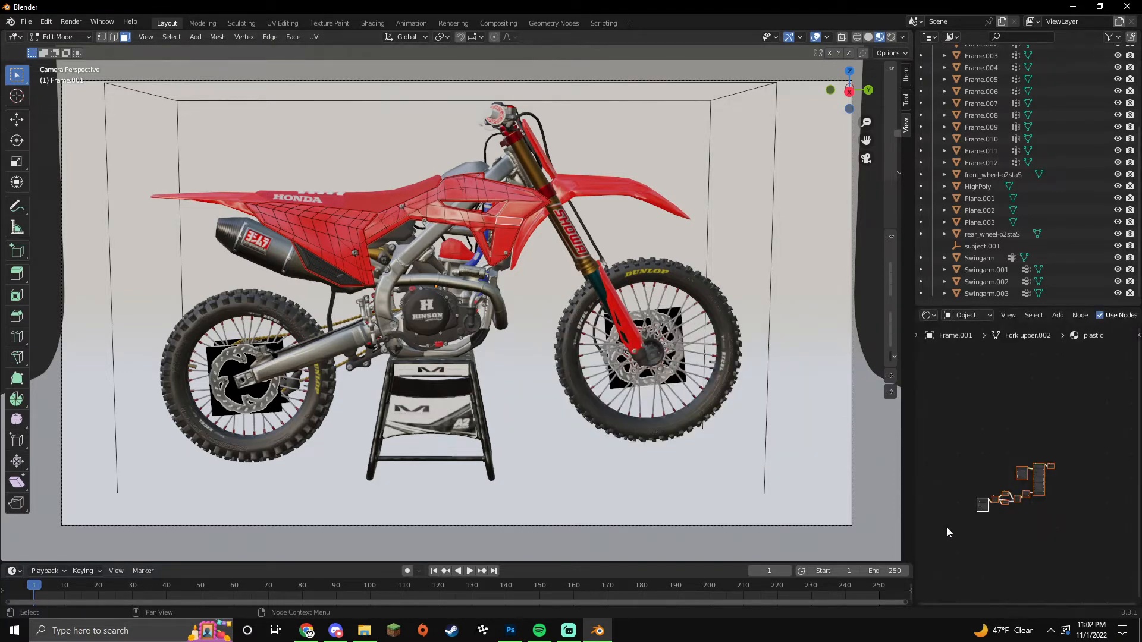
pyautogui.press('Tab')
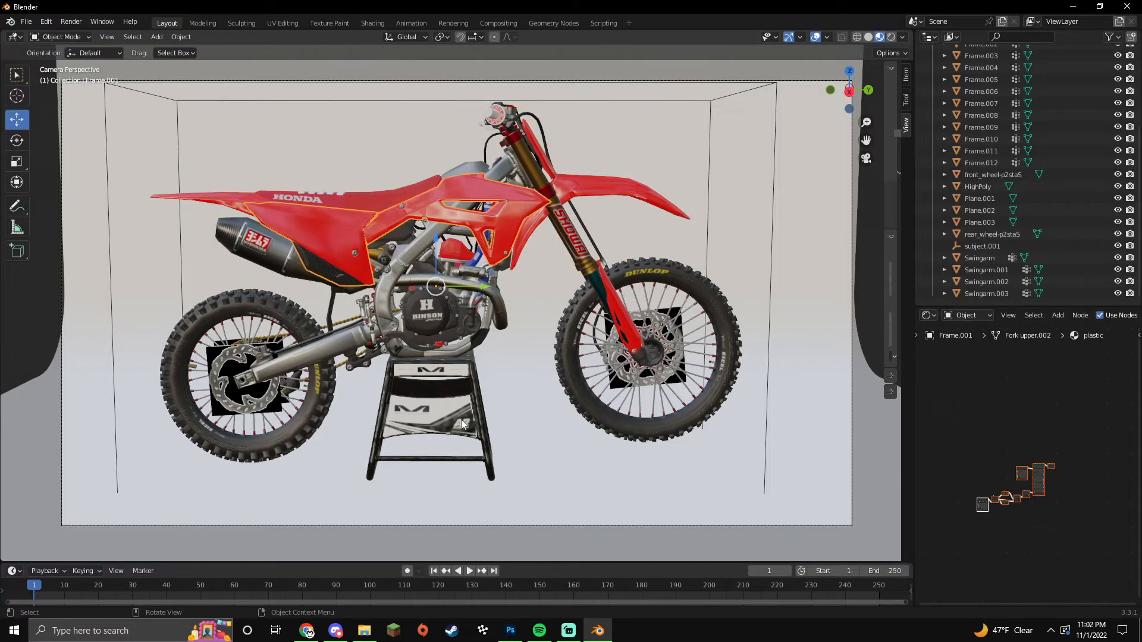
pyautogui.click(461, 419)
pyautogui.press('Tab')
pyautogui.moveTo(949, 378); pyautogui.dragTo(1099, 517)
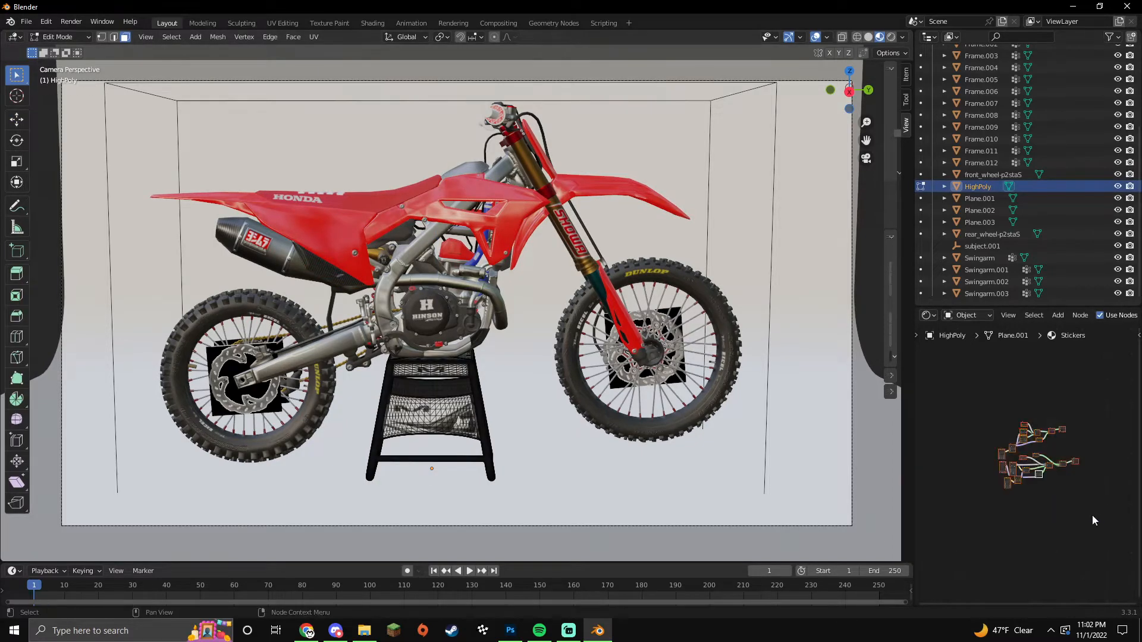
pyautogui.press('x')
pyautogui.hotkey('ctrl', 'v')
# Step: Load A2.png from the Matrix Stand A2 folder into the image texture node
pyautogui.scroll(5, 1050, 523)
pyautogui.scroll(3, 1041, 518)
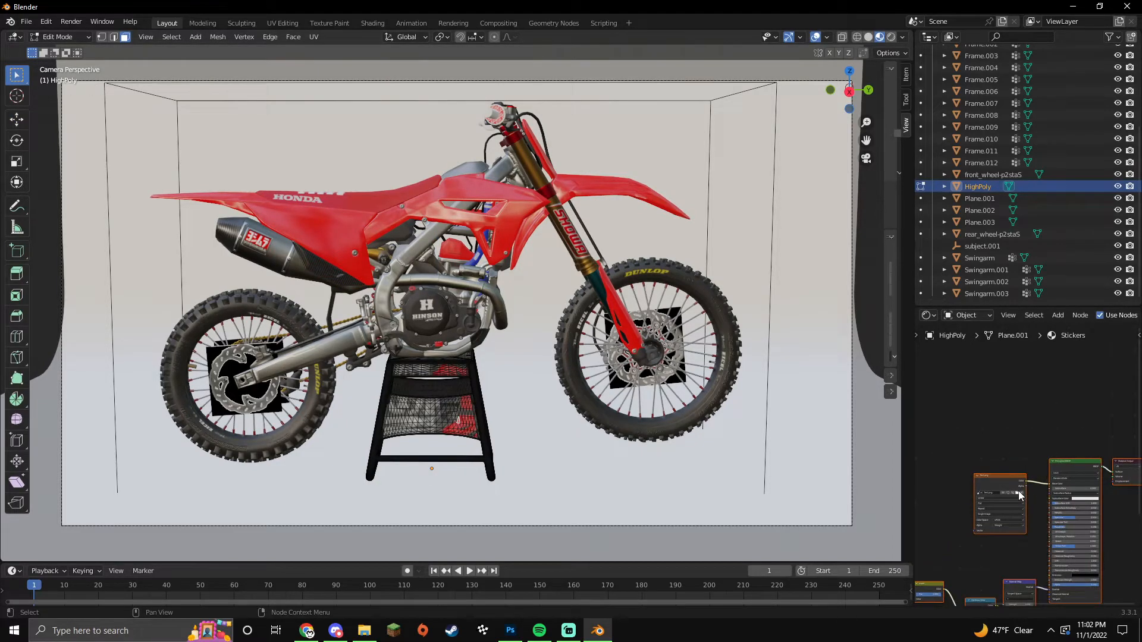
pyautogui.click(1019, 491)
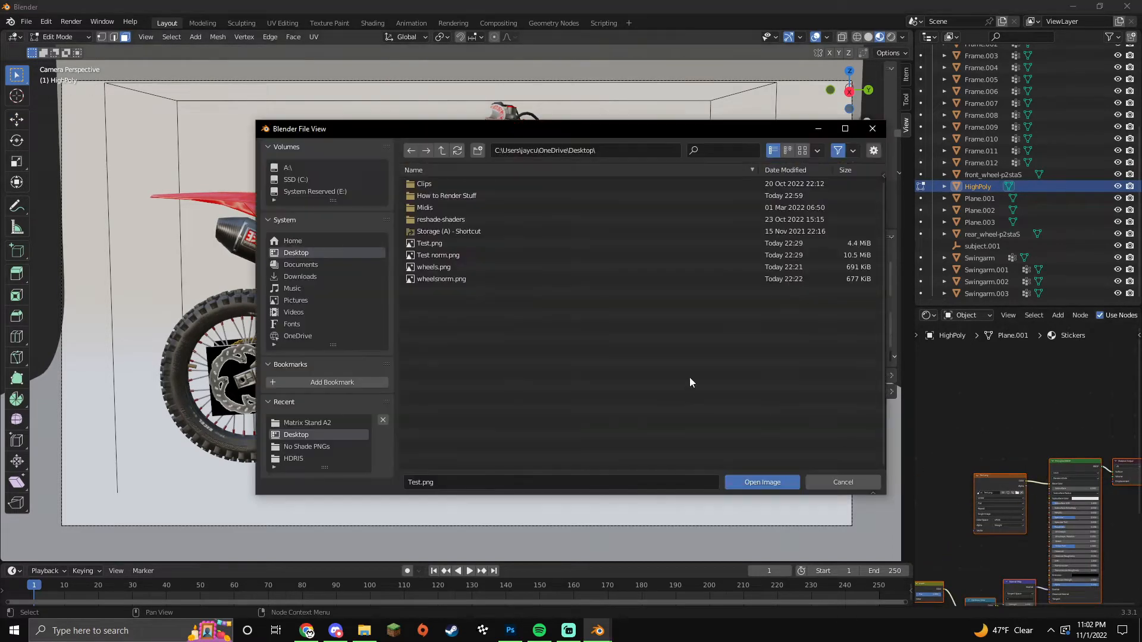
pyautogui.doubleClick(458, 230)
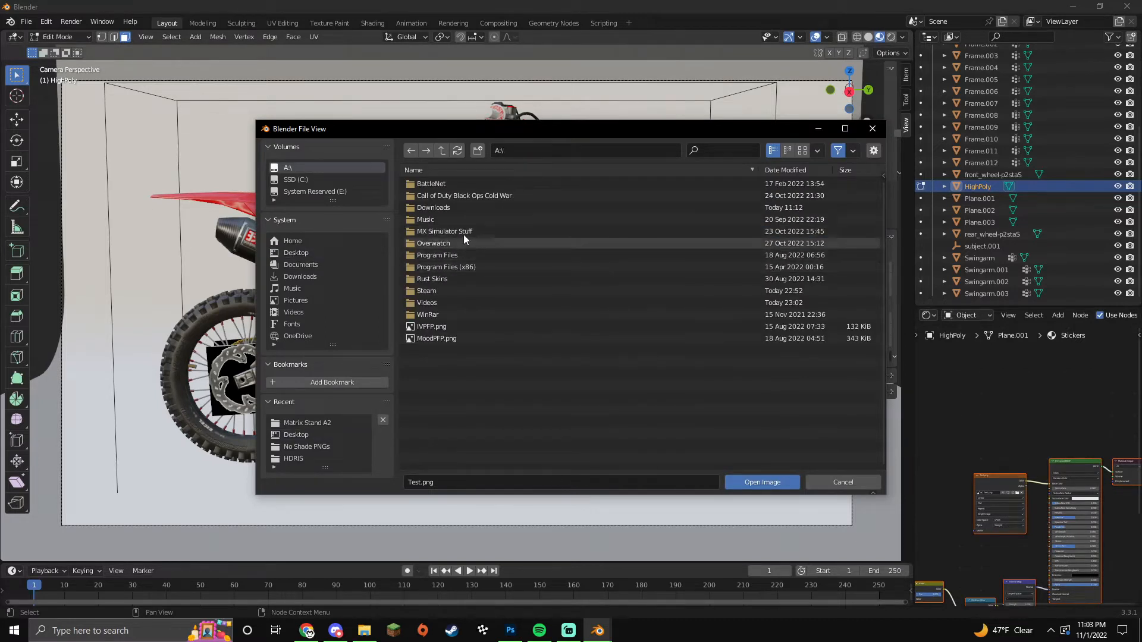
pyautogui.doubleClick(462, 233)
pyautogui.doubleClick(455, 197)
pyautogui.doubleClick(452, 184)
pyautogui.doubleClick(458, 231)
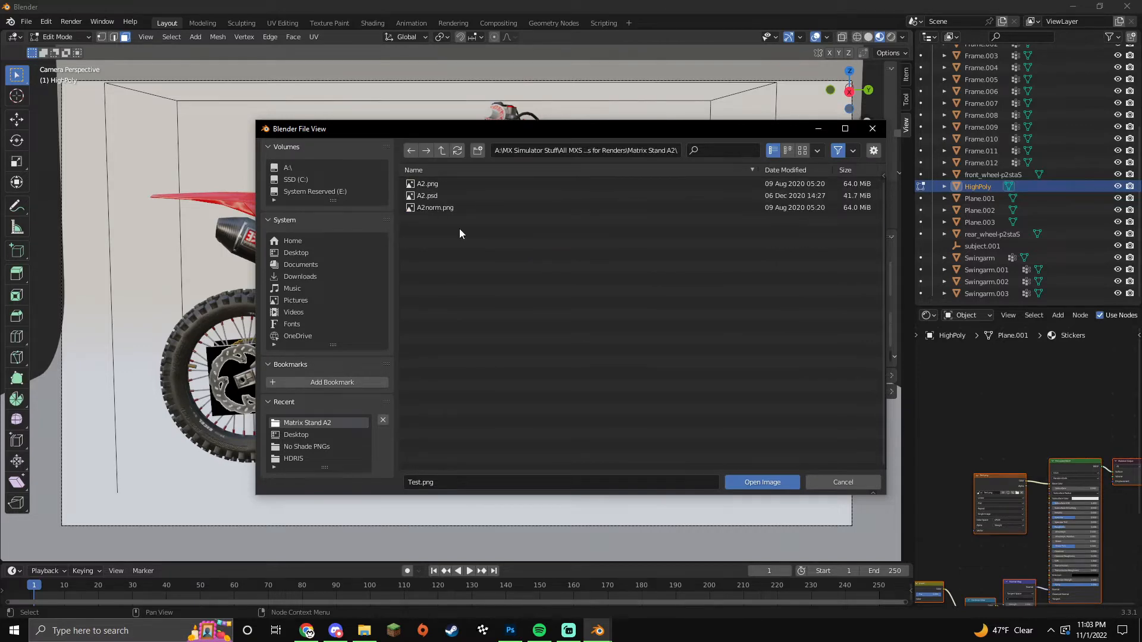
pyautogui.click(452, 186)
pyautogui.doubleClick(451, 186)
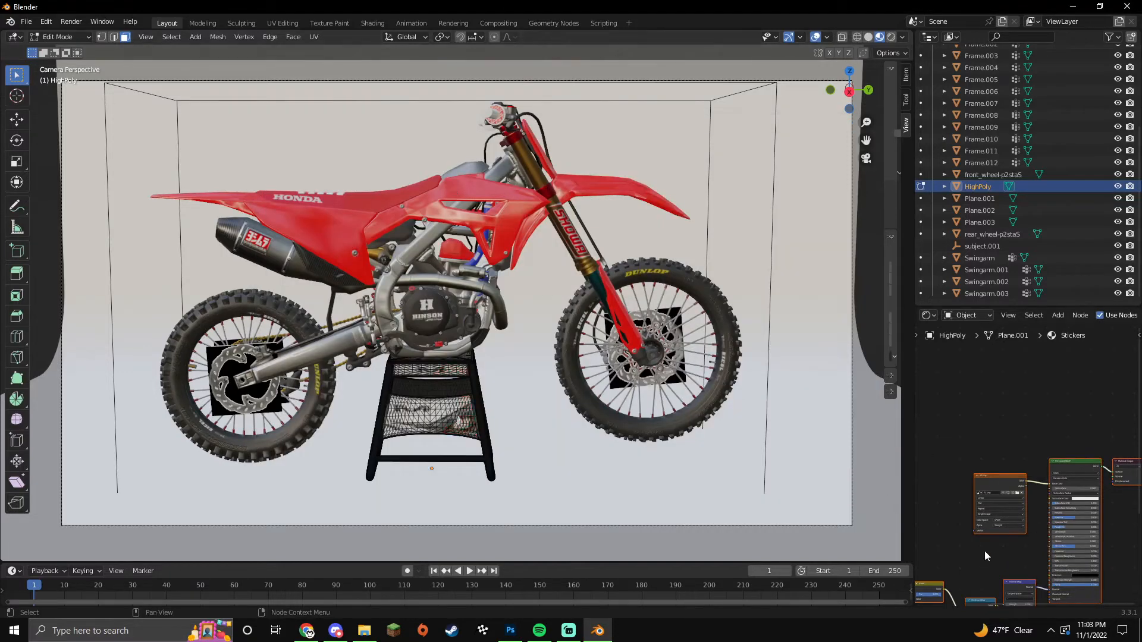
# Step: Load the stand's normal map from the Matrix Stand A2 folder and set it to Non-Color
pyautogui.moveTo(986, 557); pyautogui.dragTo(1019, 523, button='middle')
pyautogui.click(1022, 524)
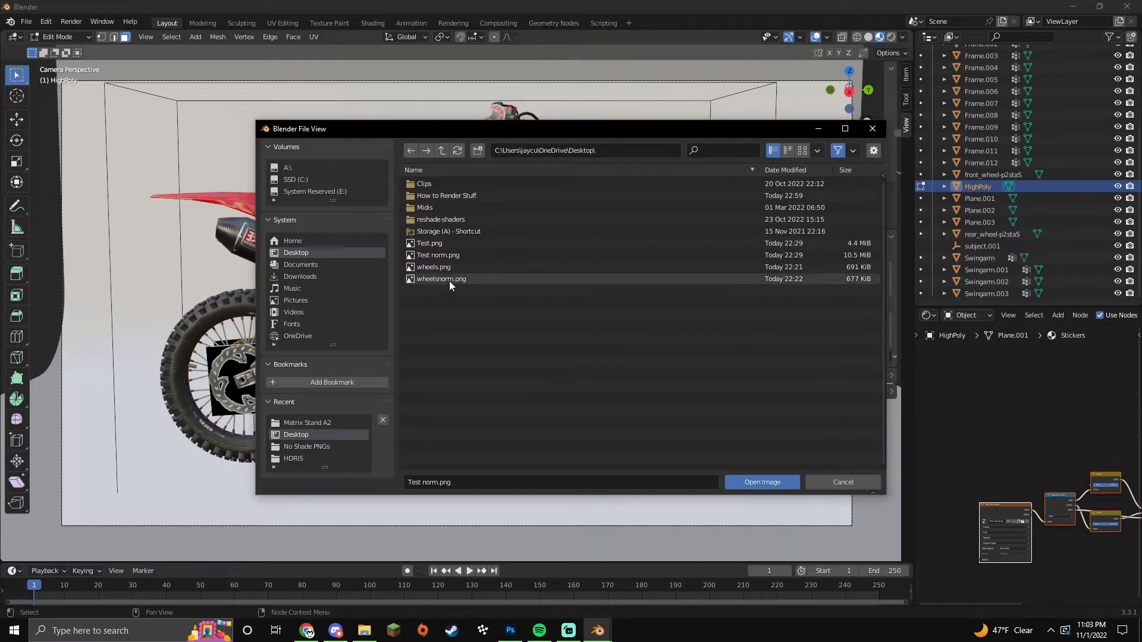
pyautogui.doubleClick(451, 230)
pyautogui.doubleClick(454, 229)
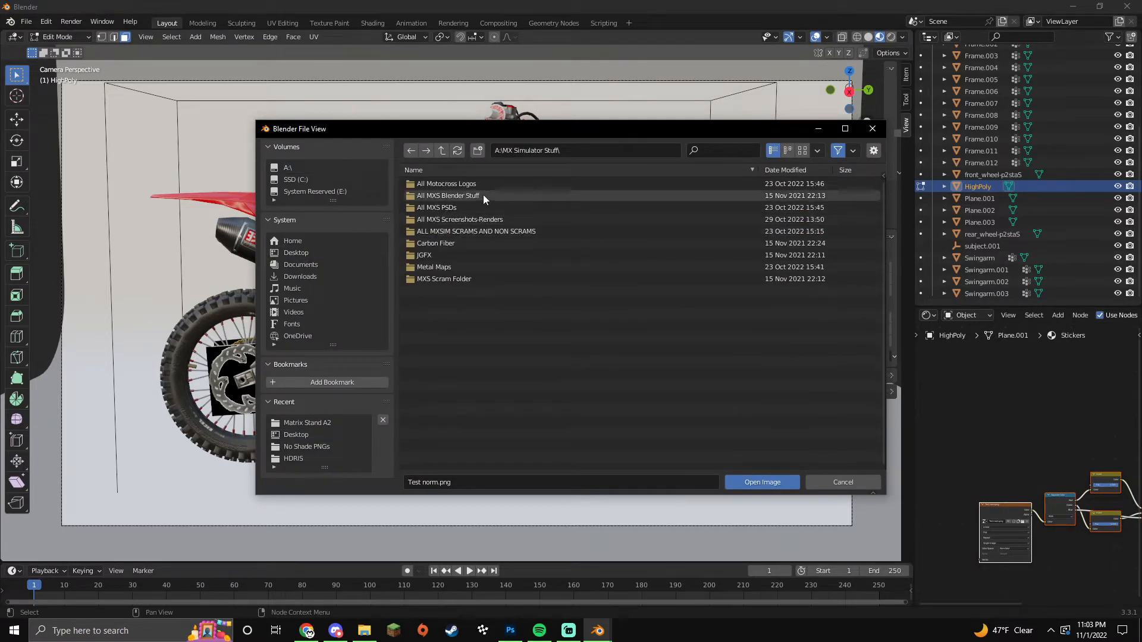
pyautogui.doubleClick(473, 194)
pyautogui.click(456, 184)
pyautogui.doubleClick(457, 184)
pyautogui.doubleClick(467, 224)
pyautogui.doubleClick(451, 206)
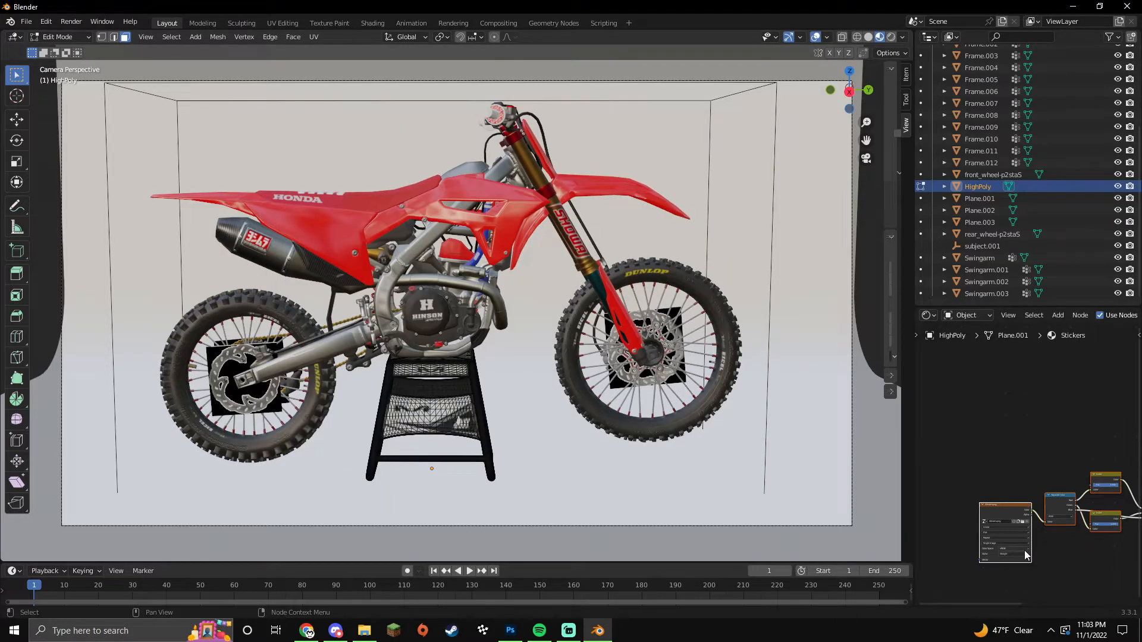
pyautogui.click(1025, 576)
# Step: Replace the stand's Metal material nodes with the new node tree and return to object mode
pyautogui.scroll(-5, 1025, 472)
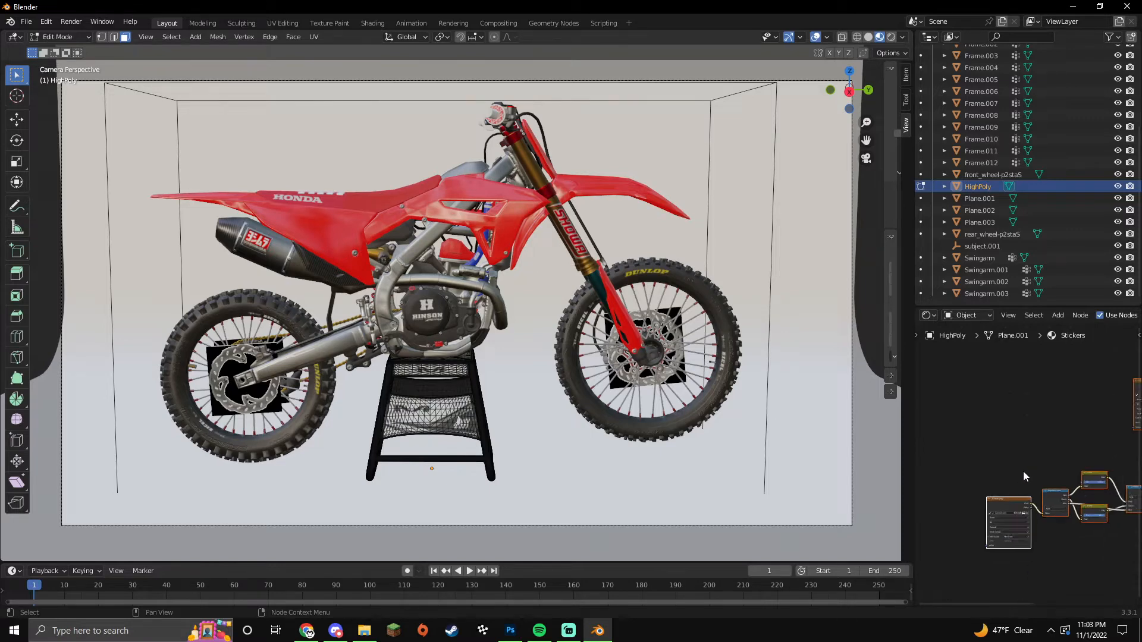
pyautogui.scroll(-1, 964, 426)
pyautogui.moveTo(1100, 395); pyautogui.dragTo(939, 520)
pyautogui.click(479, 399)
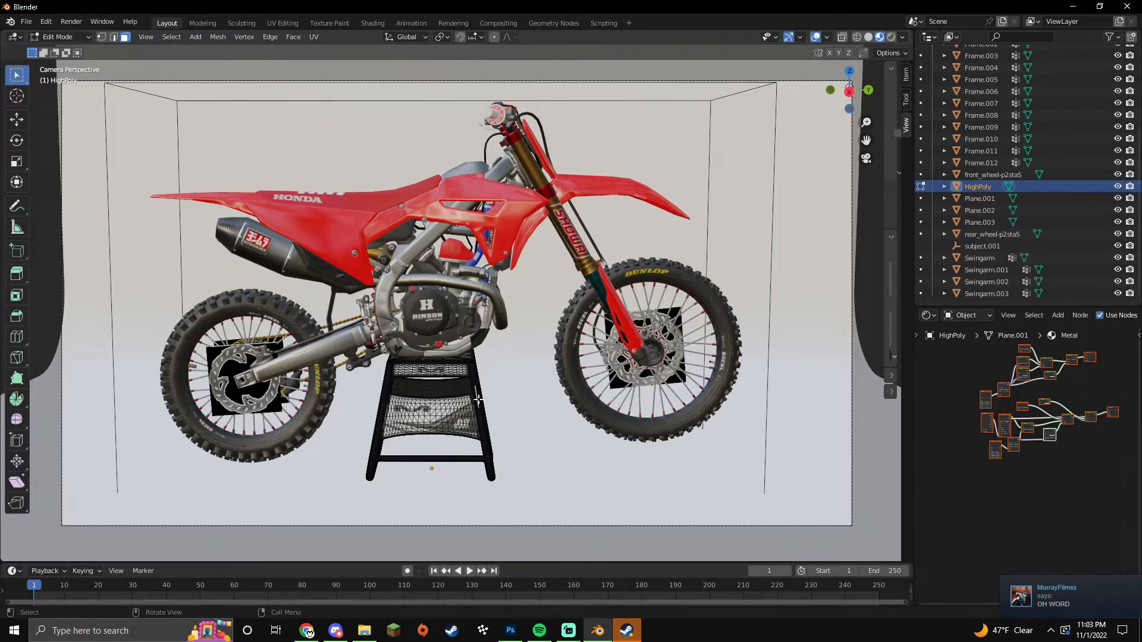
pyautogui.scroll(-4, 977, 388)
pyautogui.moveTo(943, 356); pyautogui.dragTo(1105, 477)
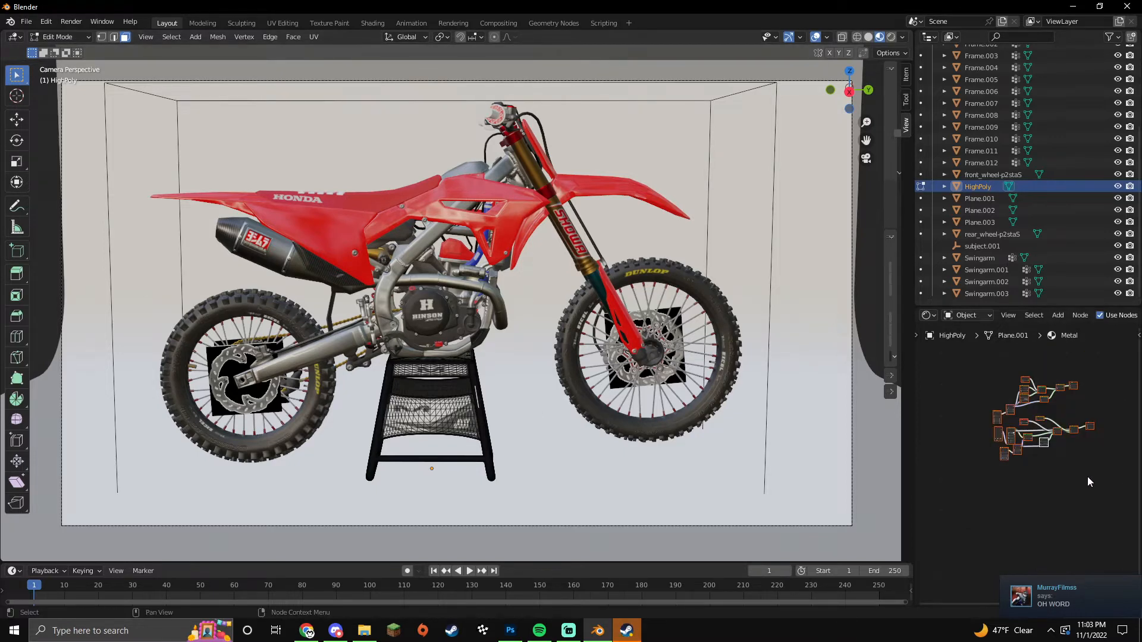
pyautogui.press('x')
pyautogui.hotkey('ctrl', 'v')
pyautogui.click(1033, 502)
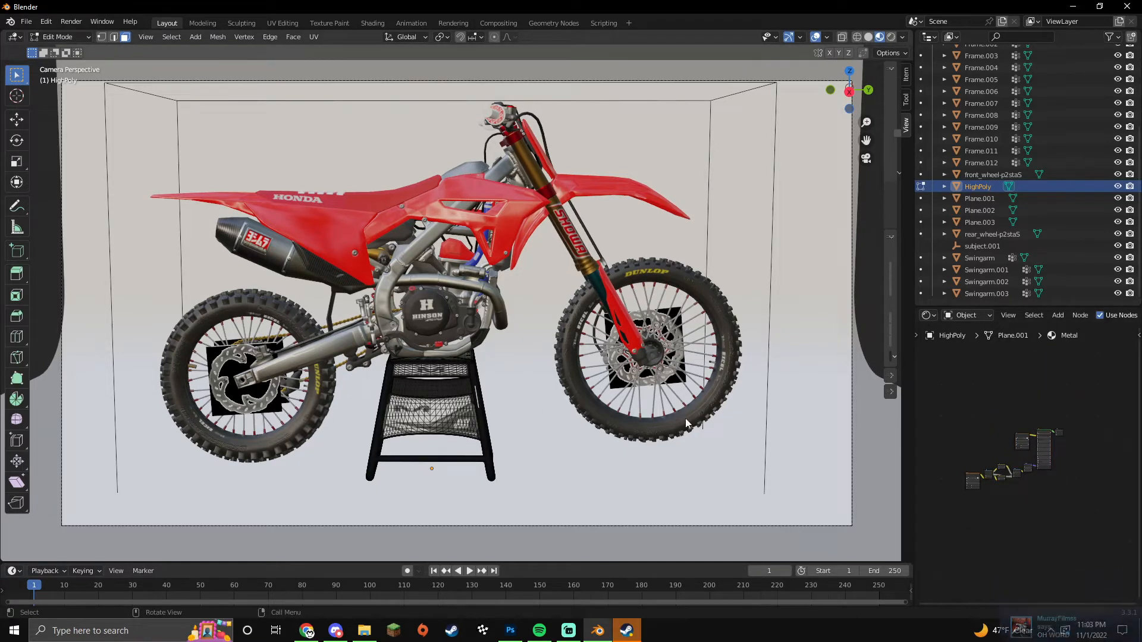
pyautogui.press('Tab')
pyautogui.click(867, 294)
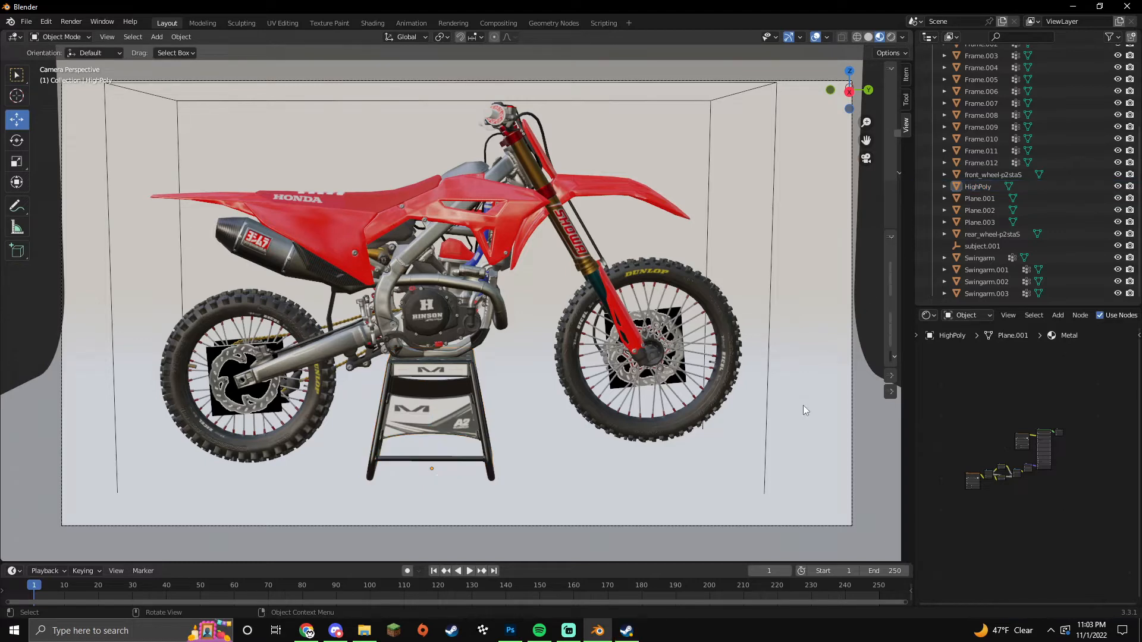
pyautogui.press('KP_0')
pyautogui.scroll(-6, 803, 405)
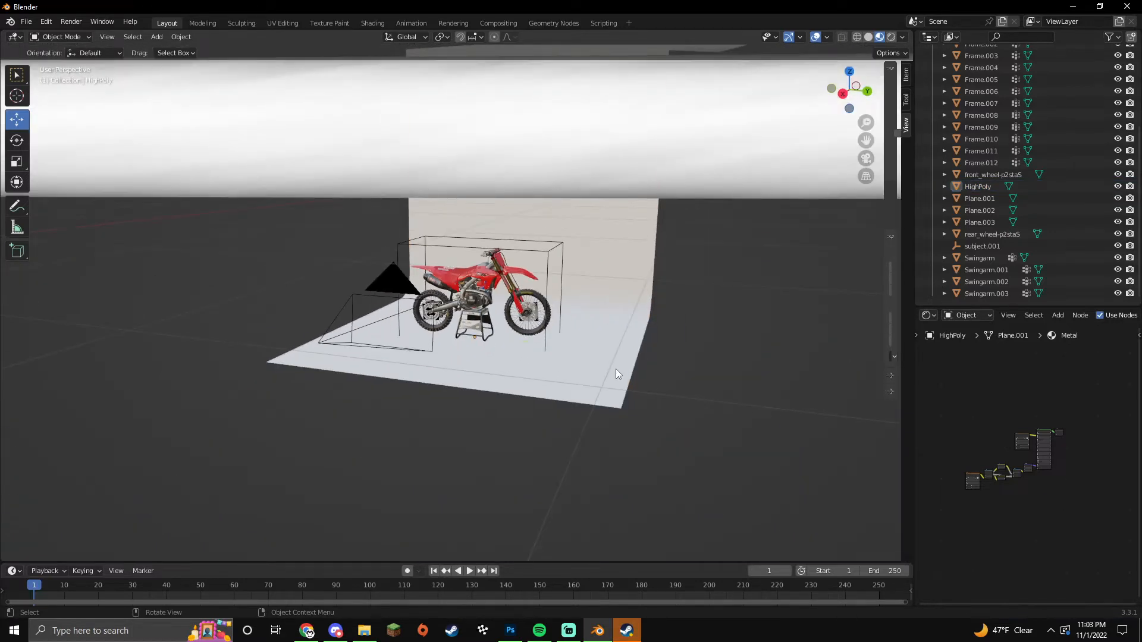
pyautogui.click(616, 368)
pyautogui.click(16, 181)
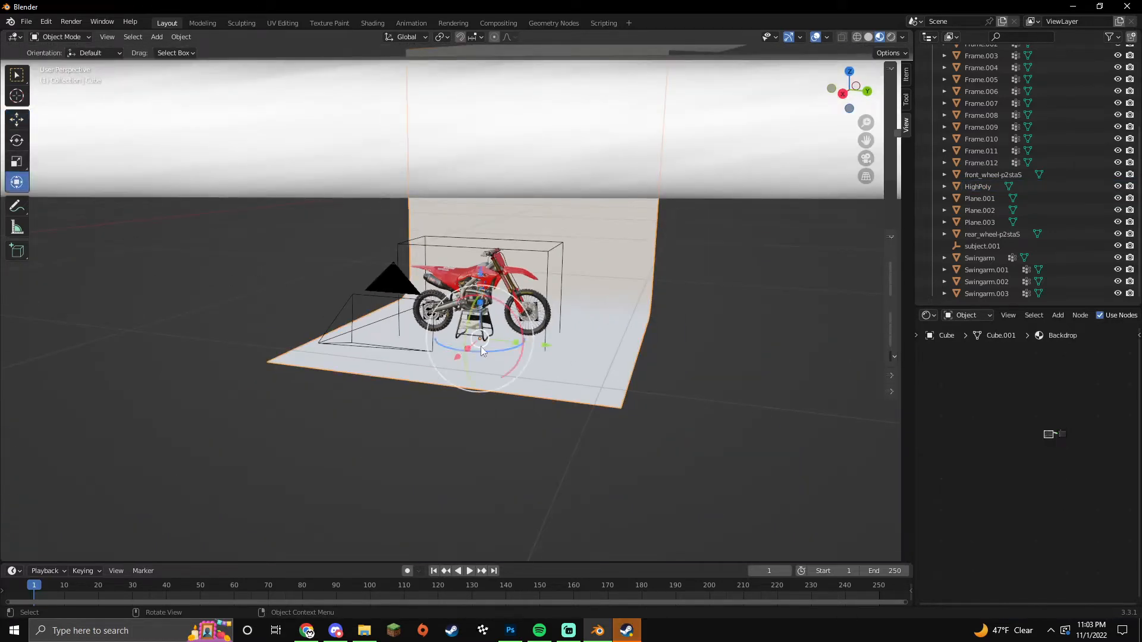
pyautogui.click(707, 335)
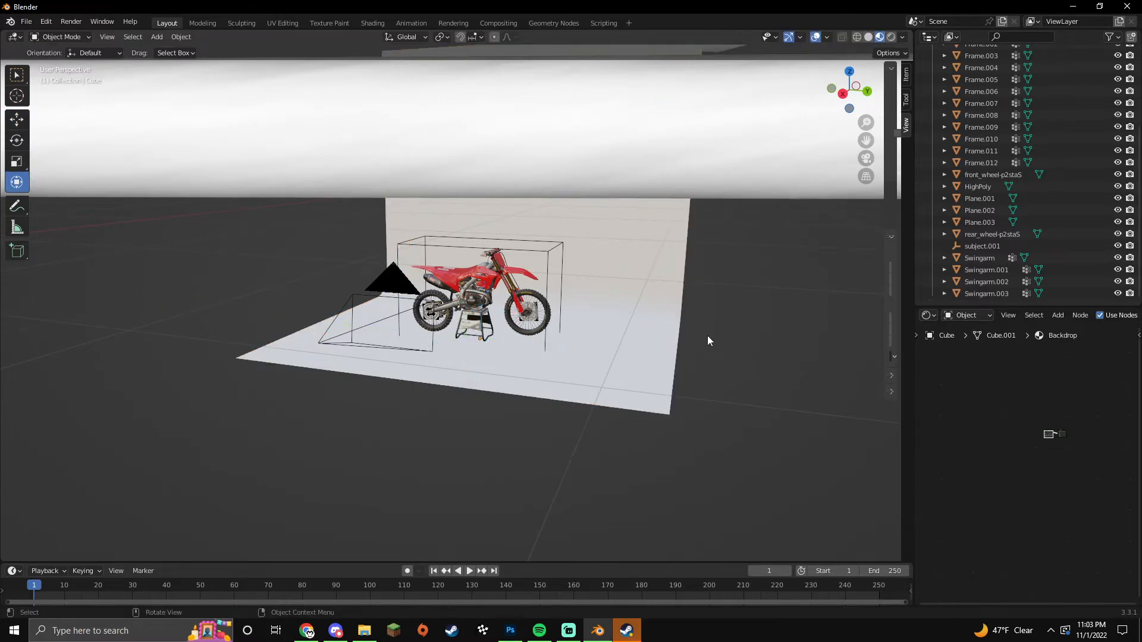
pyautogui.press('KP_0')
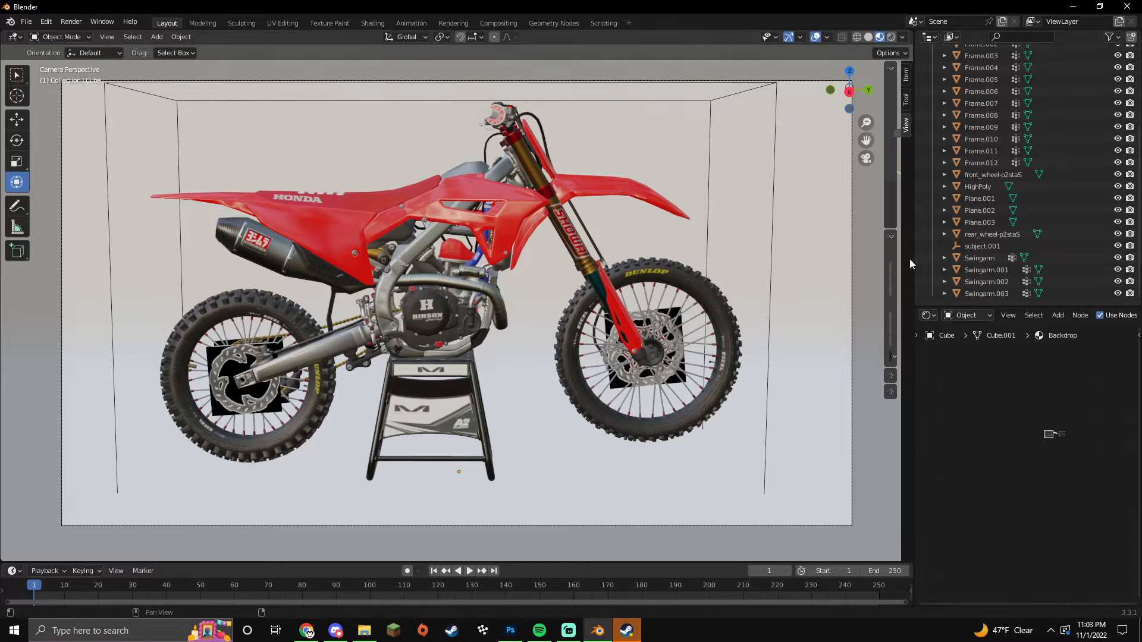
pyautogui.moveTo(1005, 304); pyautogui.dragTo(1005, 156)
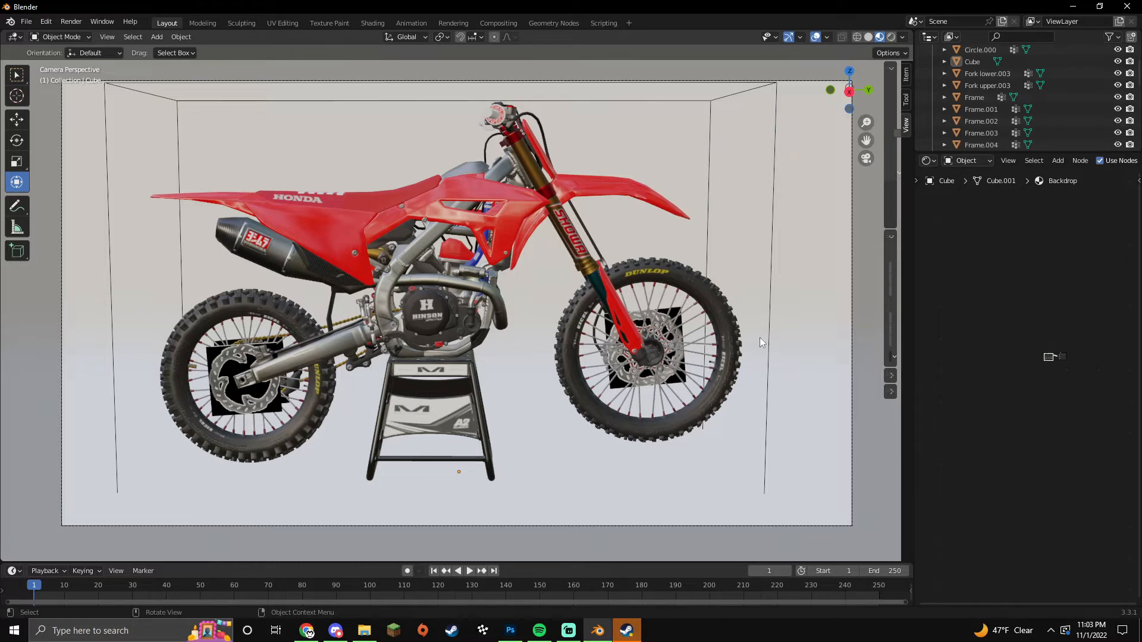
# Step: Turn the lower-right panel into Properties and set the render engine to Cycles
pyautogui.click(926, 161)
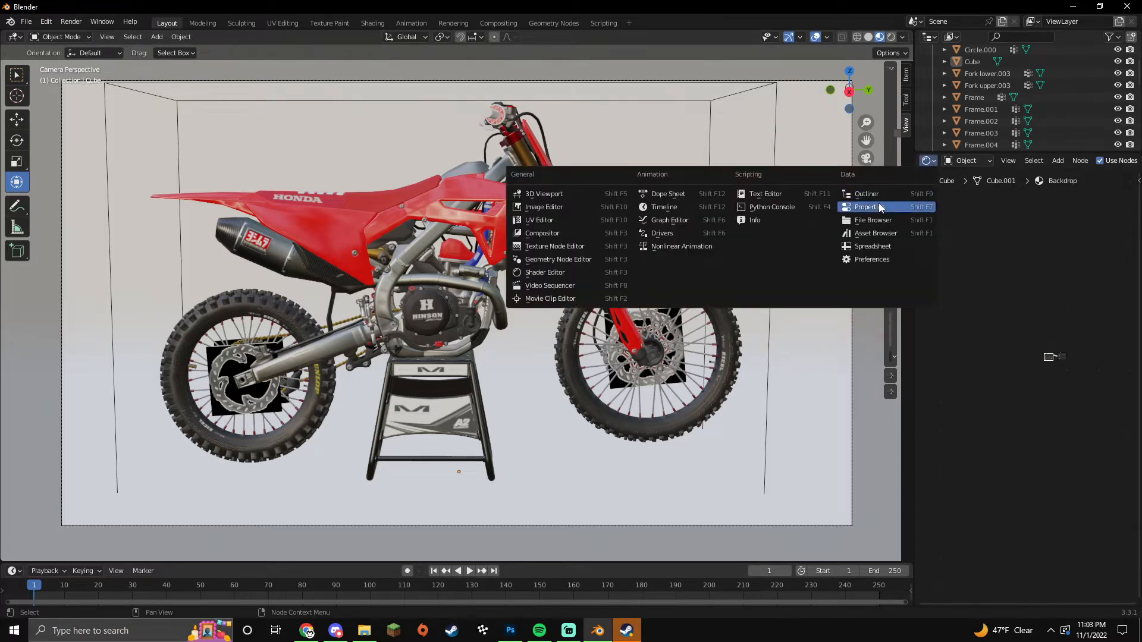
pyautogui.click(879, 202)
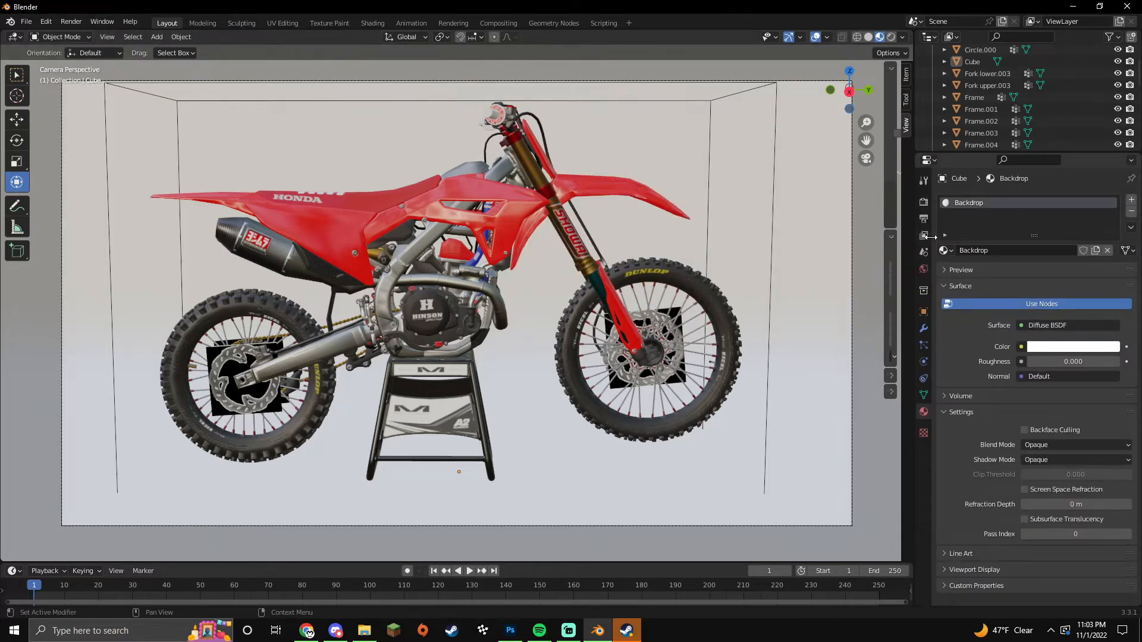
pyautogui.click(926, 206)
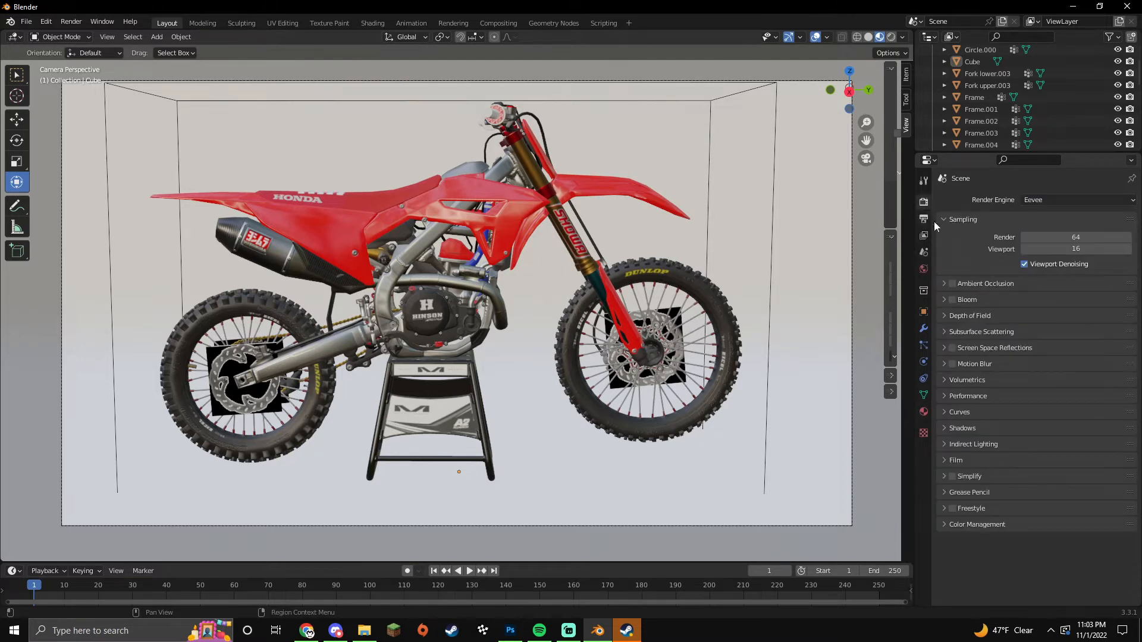
pyautogui.click(1077, 200)
pyautogui.click(1036, 245)
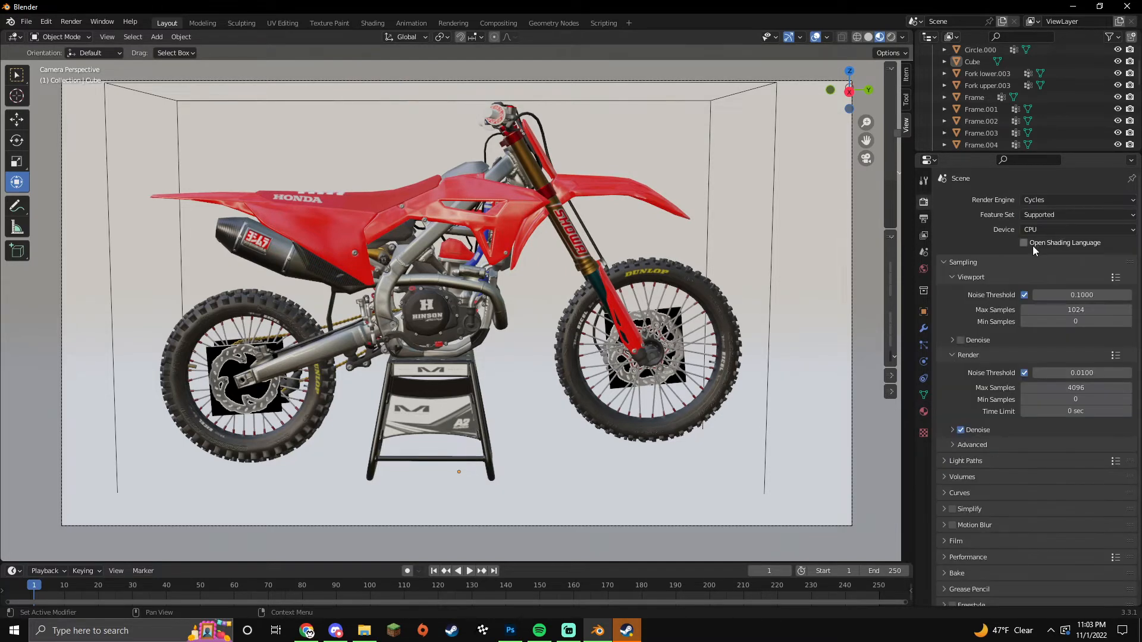
# Step: Check the GPU device in Edit > Preferences > System, then close Preferences
pyautogui.click(46, 23)
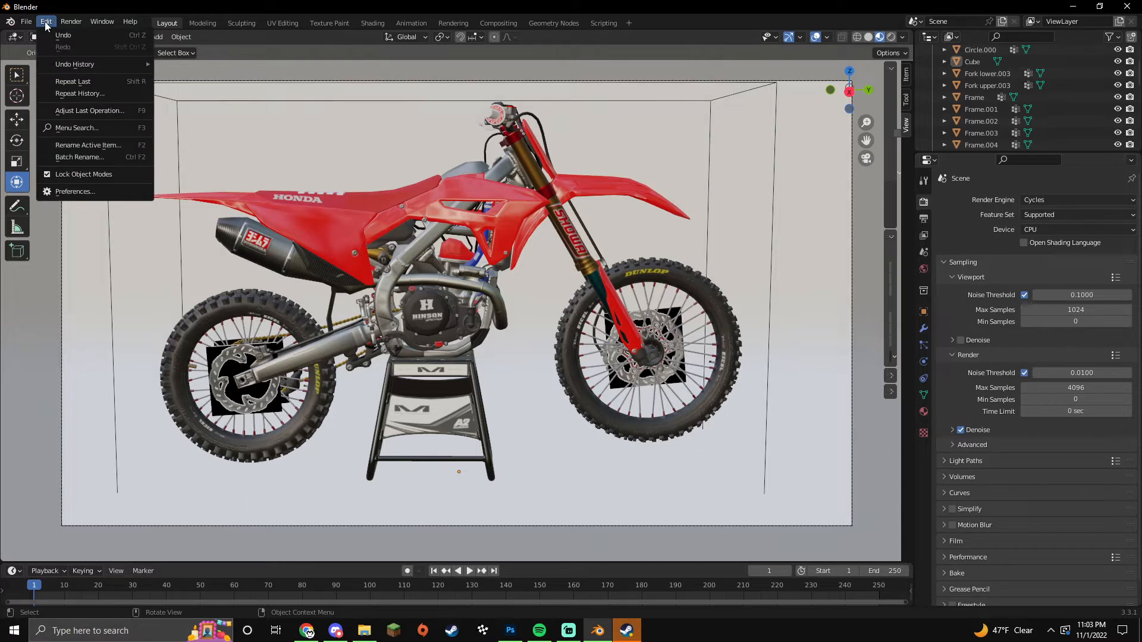
pyautogui.click(78, 191)
pyautogui.moveTo(187, 31); pyautogui.dragTo(297, 46)
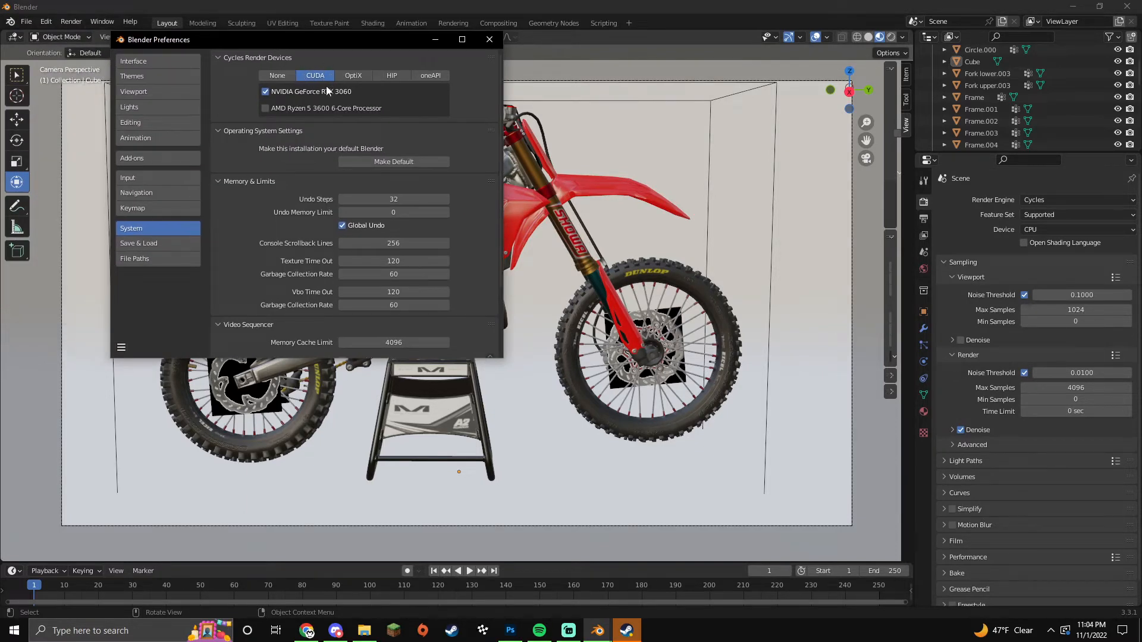
pyautogui.click(492, 42)
# Step: Render on GPU Compute with a maximum of 1500 render samples
pyautogui.click(1043, 228)
pyautogui.click(1042, 255)
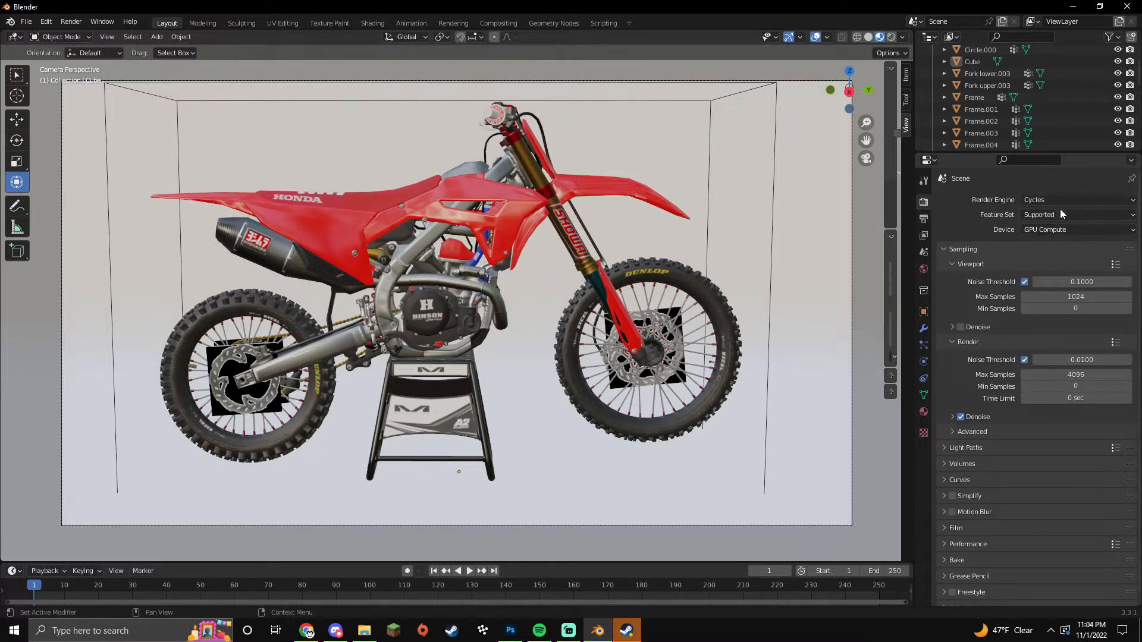
pyautogui.click(1094, 375)
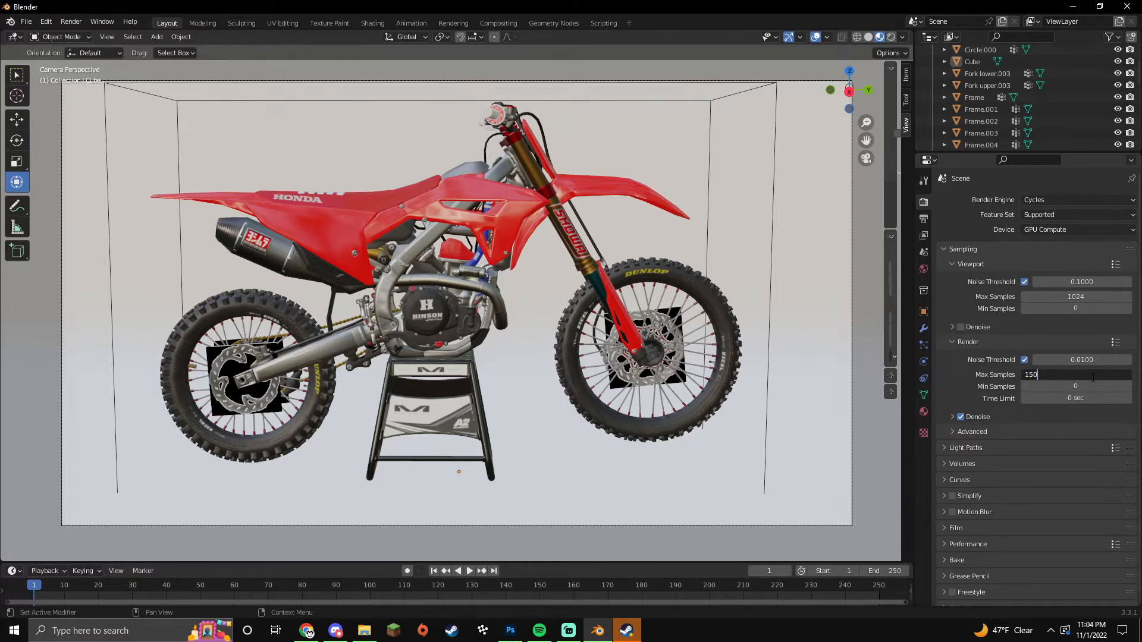
pyautogui.press('Return')
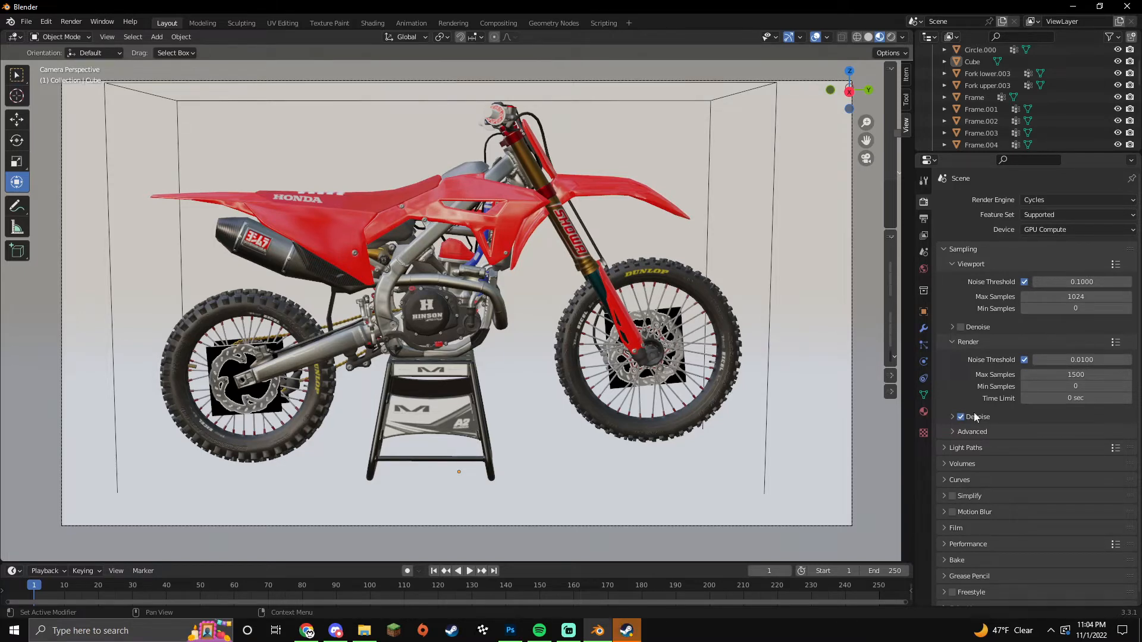
# Step: Apply the Medium High Contrast look in Color Management
pyautogui.moveTo(966, 425); pyautogui.dragTo(966, 415, button='middle')
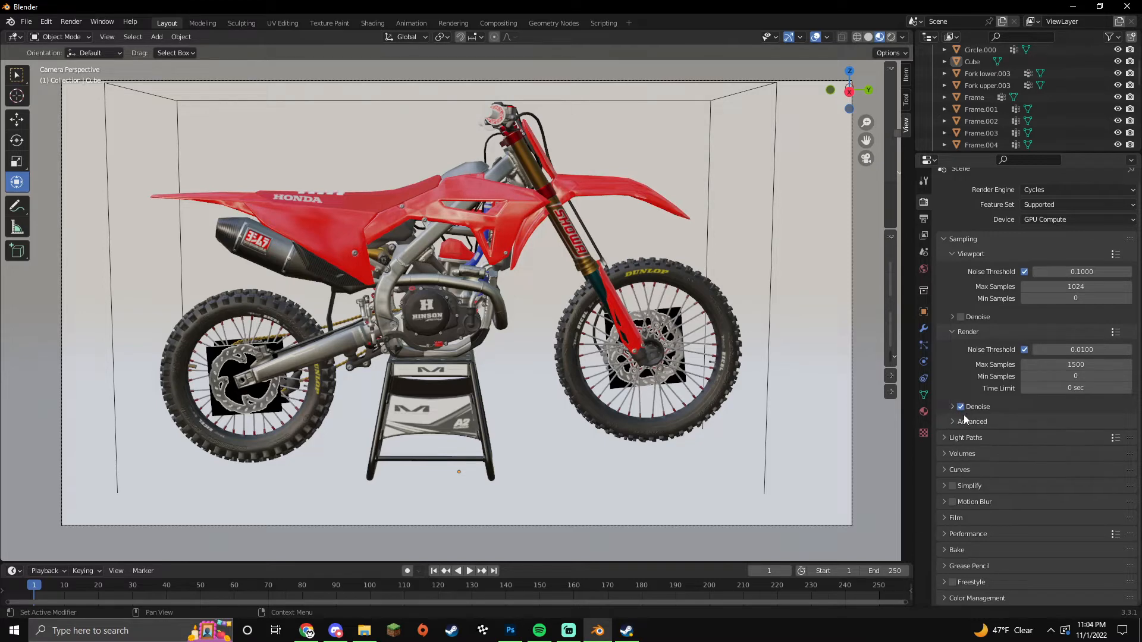
pyautogui.moveTo(980, 588); pyautogui.dragTo(976, 539, button='middle')
pyautogui.scroll(-3, 976, 539)
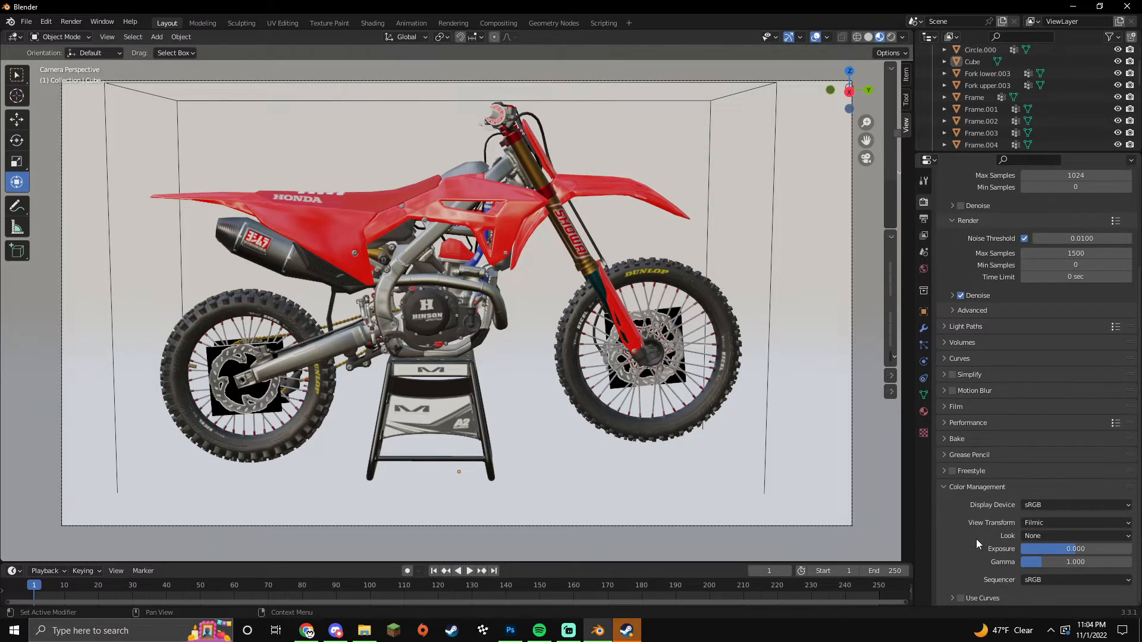
pyautogui.click(1032, 536)
pyautogui.click(1045, 483)
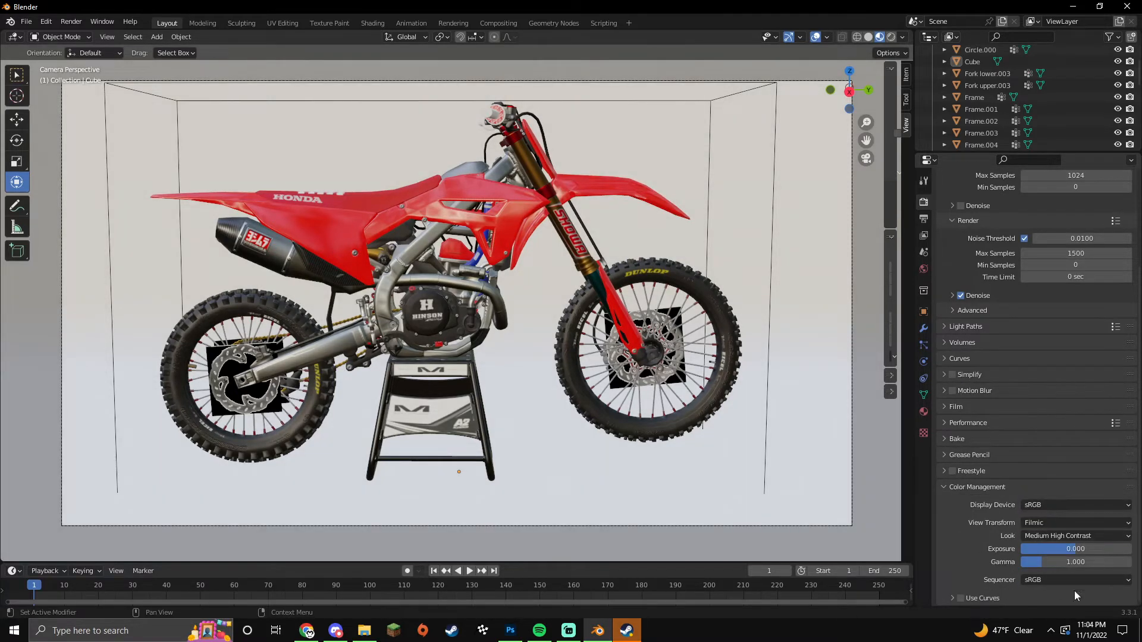
# Step: Browse the Output and View Layer properties
pyautogui.click(924, 219)
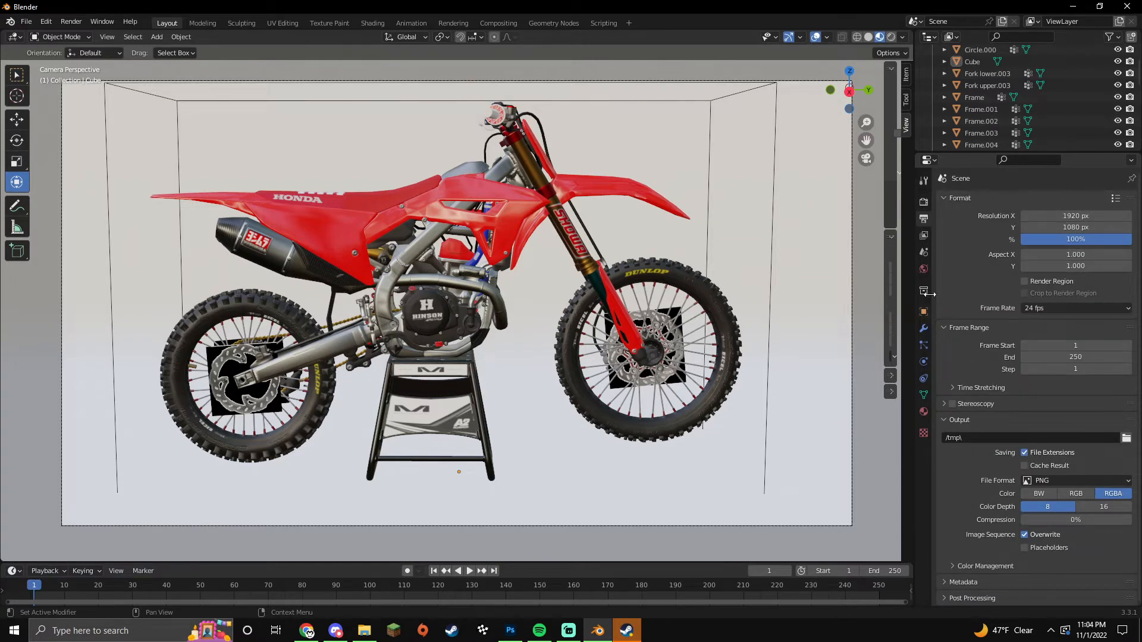
pyautogui.click(924, 236)
pyautogui.scroll(-5, 965, 302)
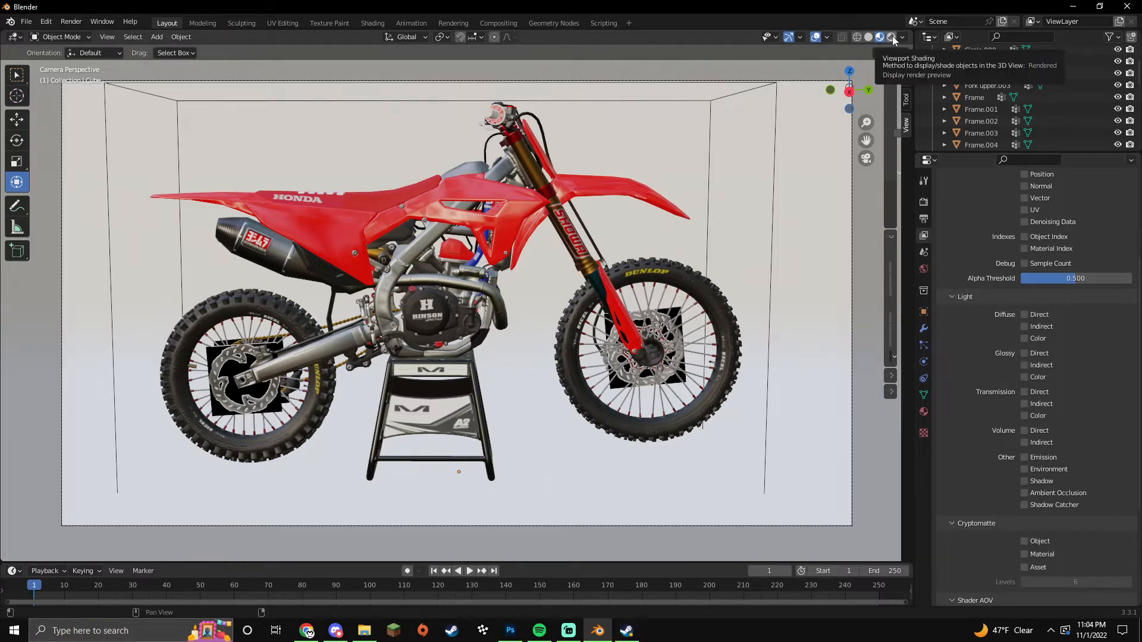
# Step: Preview the scene in Rendered shading and orbit around the backdrop and bike
pyautogui.click(924, 203)
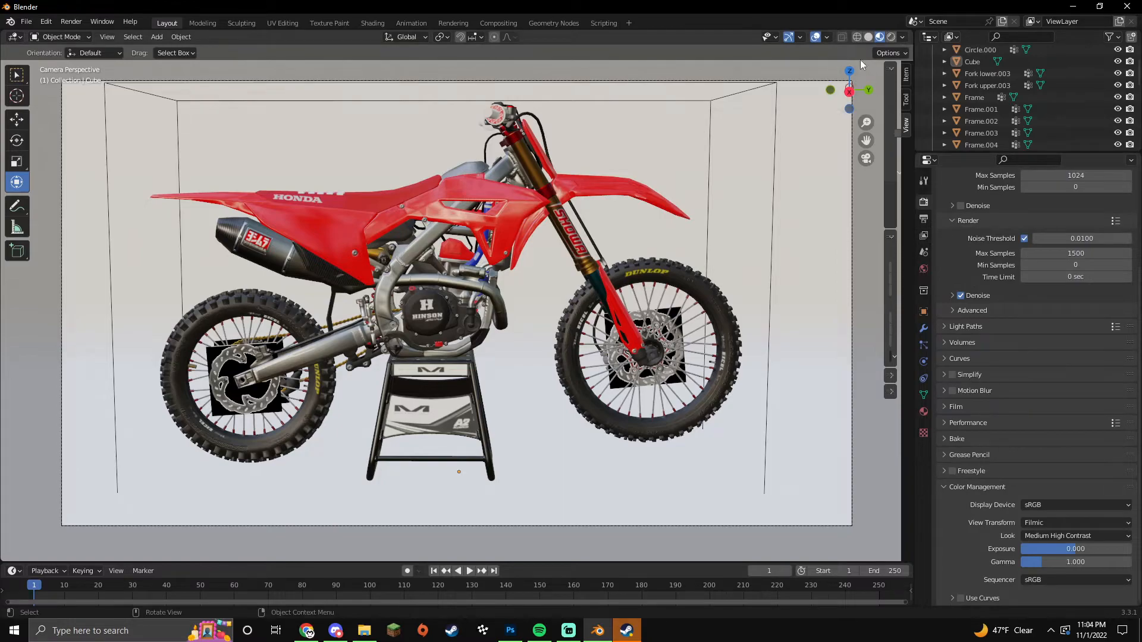
pyautogui.click(888, 37)
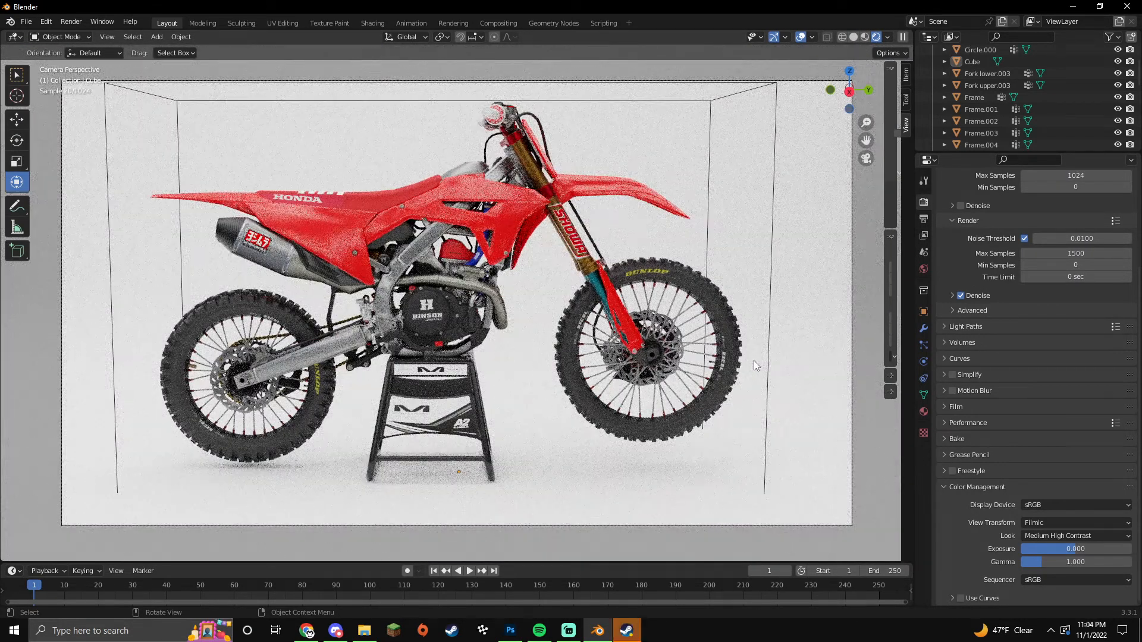
pyautogui.moveTo(754, 360); pyautogui.dragTo(735, 334, button='middle')
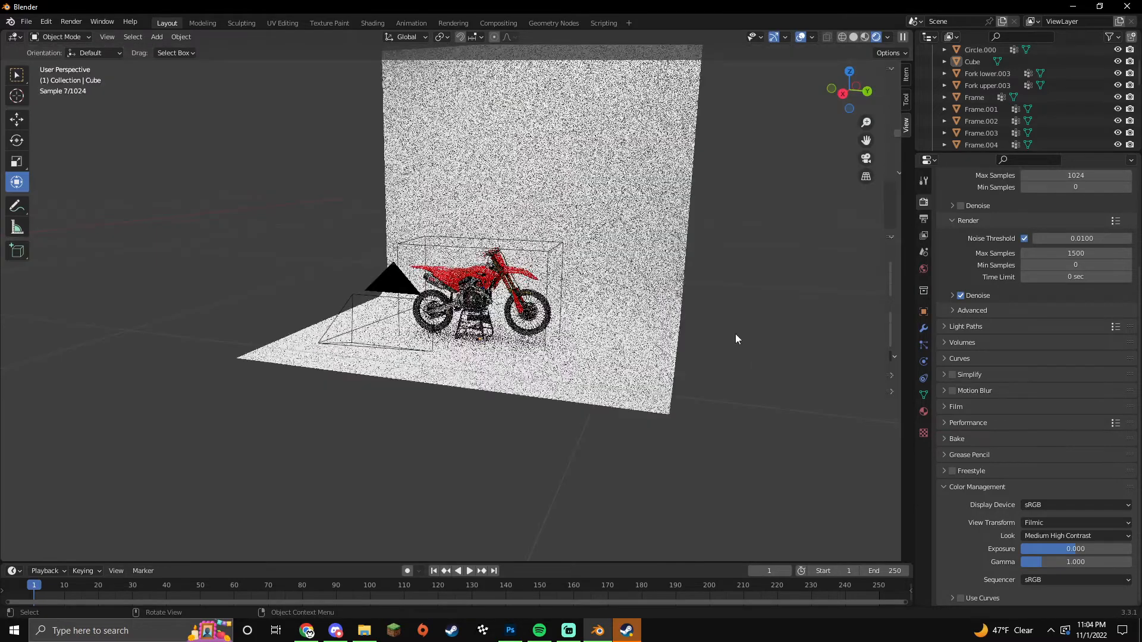
pyautogui.moveTo(655, 284); pyautogui.dragTo(680, 311, button='middle')
# Step: In Material Preview, select the large white front plane and inspect its material in the shader editor
pyautogui.click(865, 38)
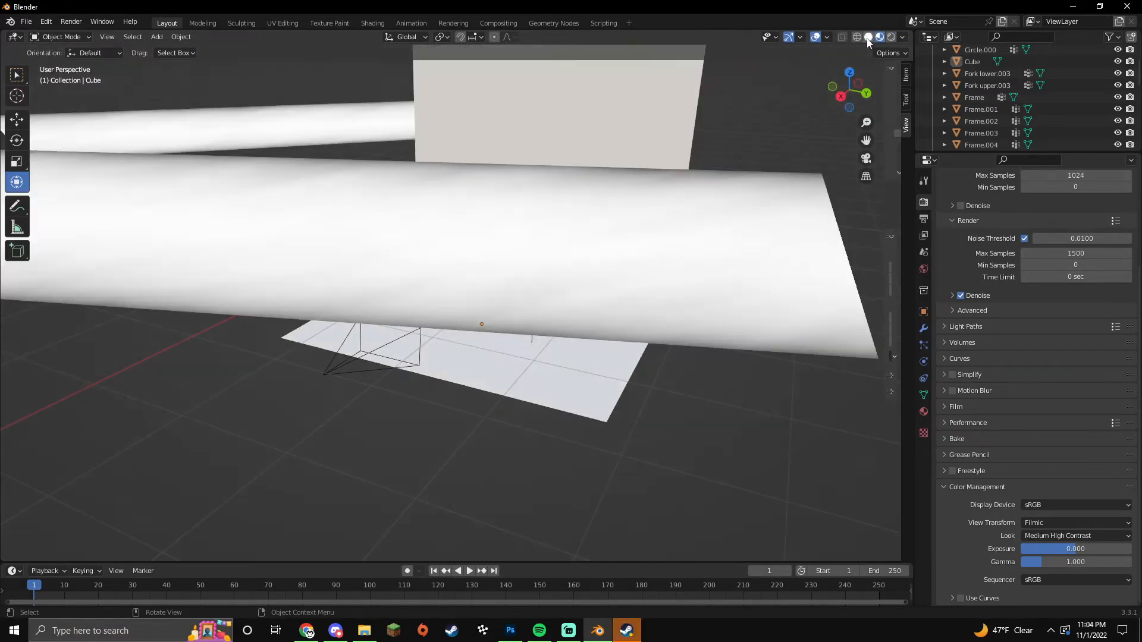
pyautogui.click(611, 269)
pyautogui.scroll(-3, 631, 278)
pyautogui.moveTo(651, 285); pyautogui.dragTo(796, 357, button='middle')
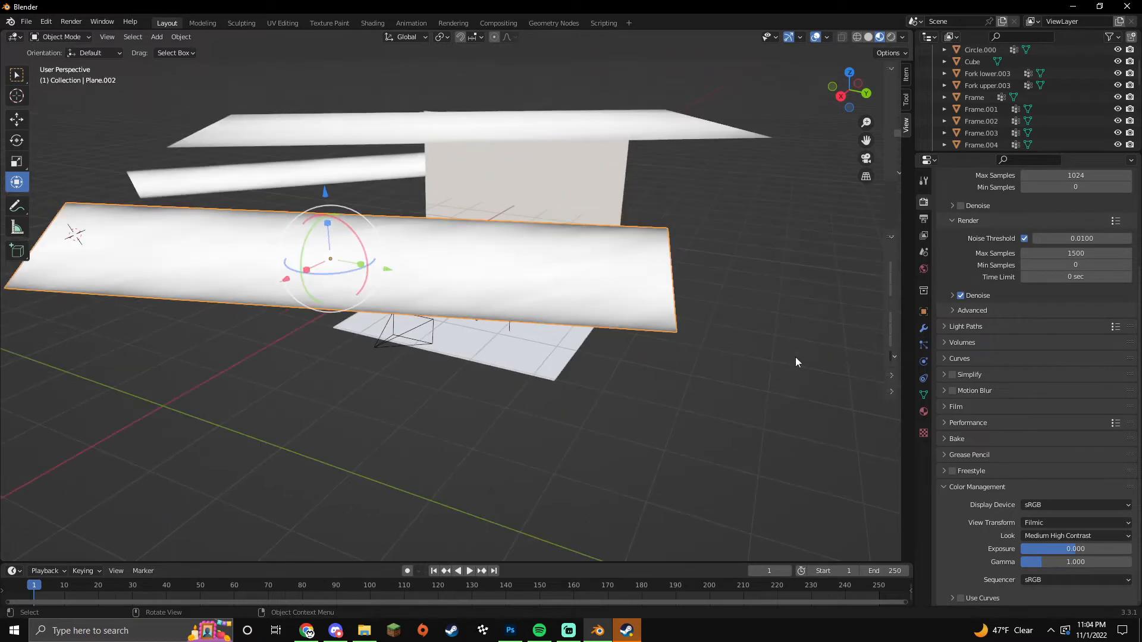
pyautogui.click(923, 411)
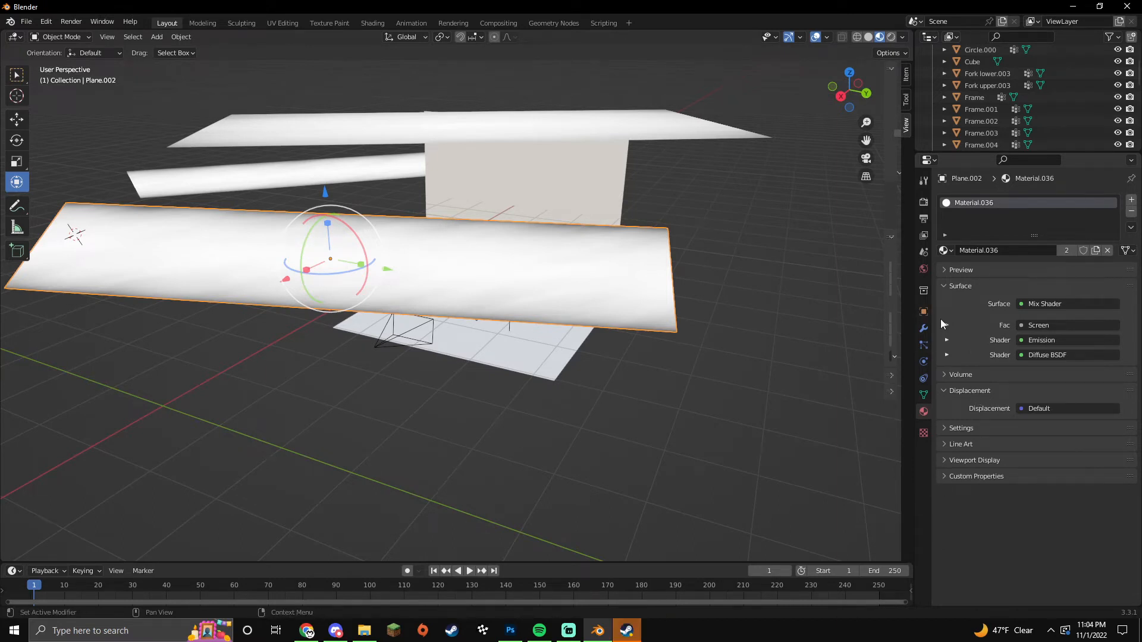
pyautogui.click(926, 161)
pyautogui.click(566, 263)
pyautogui.scroll(6, 1020, 426)
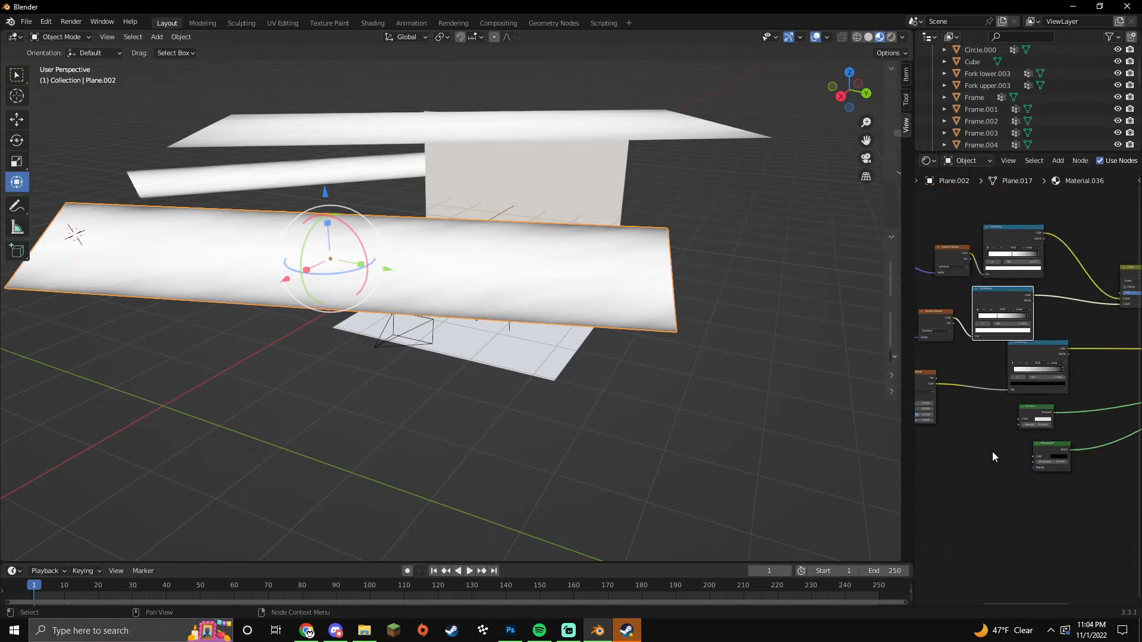
pyautogui.scroll(-8, 992, 452)
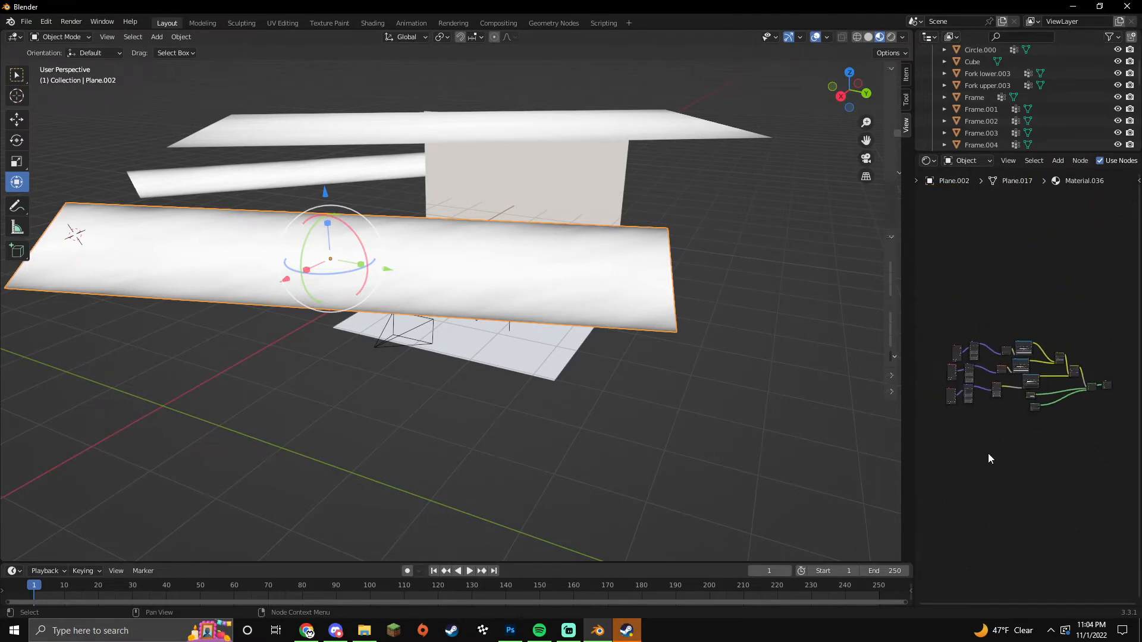
# Step: Delete the white front plane, the top floating plane and the long left plane
pyautogui.press('Delete')
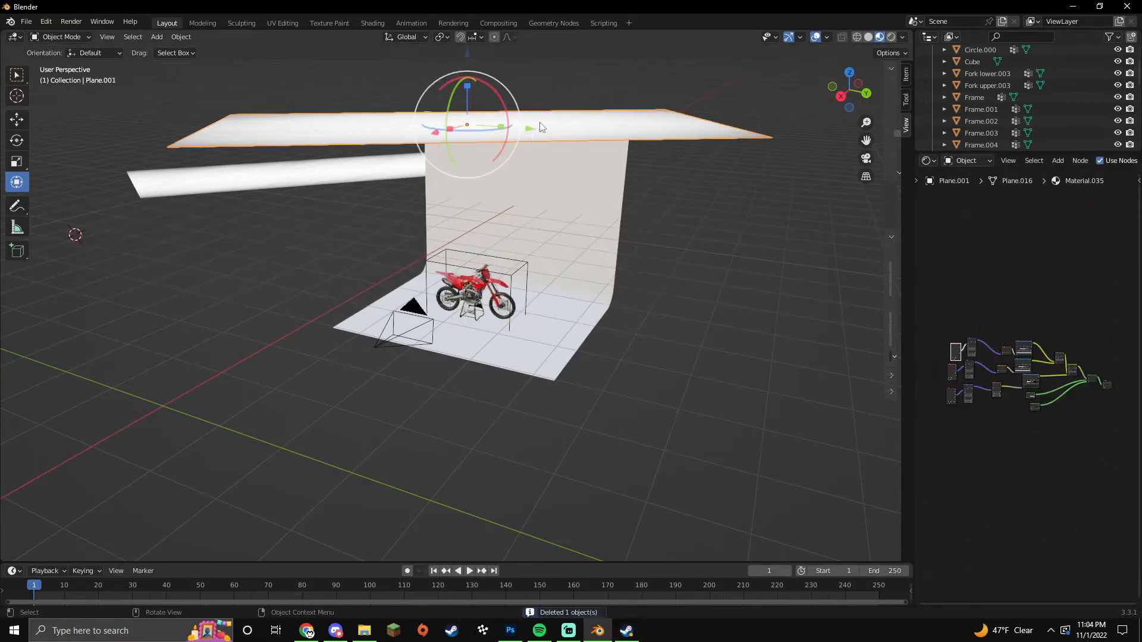
pyautogui.click(540, 126)
pyautogui.press('Delete')
pyautogui.click(310, 178)
pyautogui.press('Delete')
# Step: Preview the render through the camera, then zoom back out in Material Preview
pyautogui.moveTo(314, 282); pyautogui.dragTo(444, 226, button='middle')
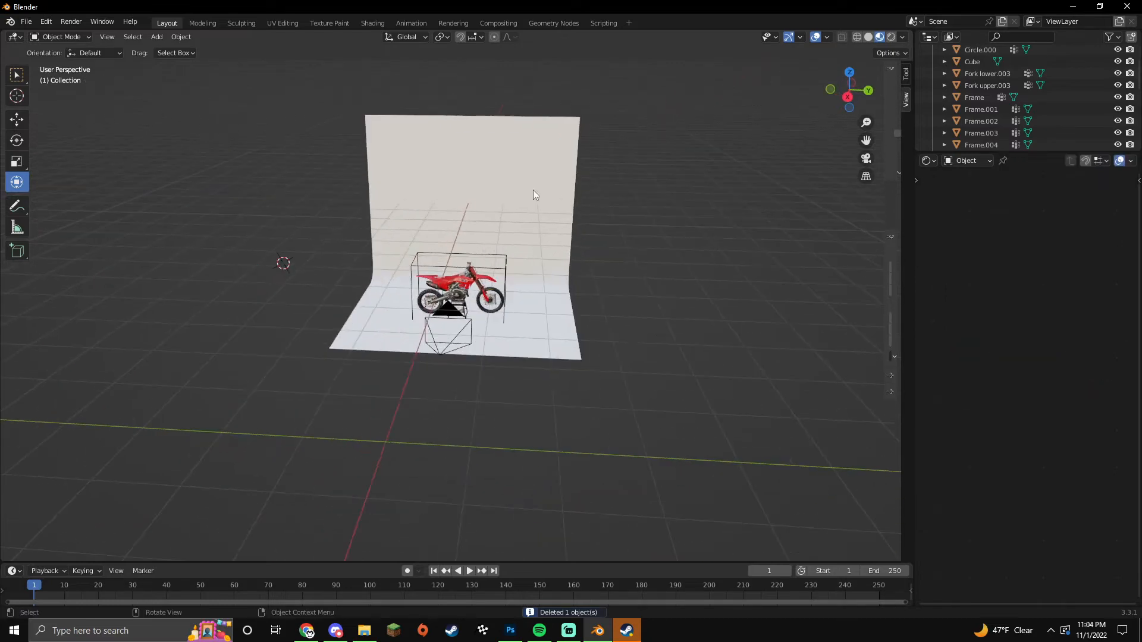
pyautogui.click(891, 36)
pyautogui.press('KP_0')
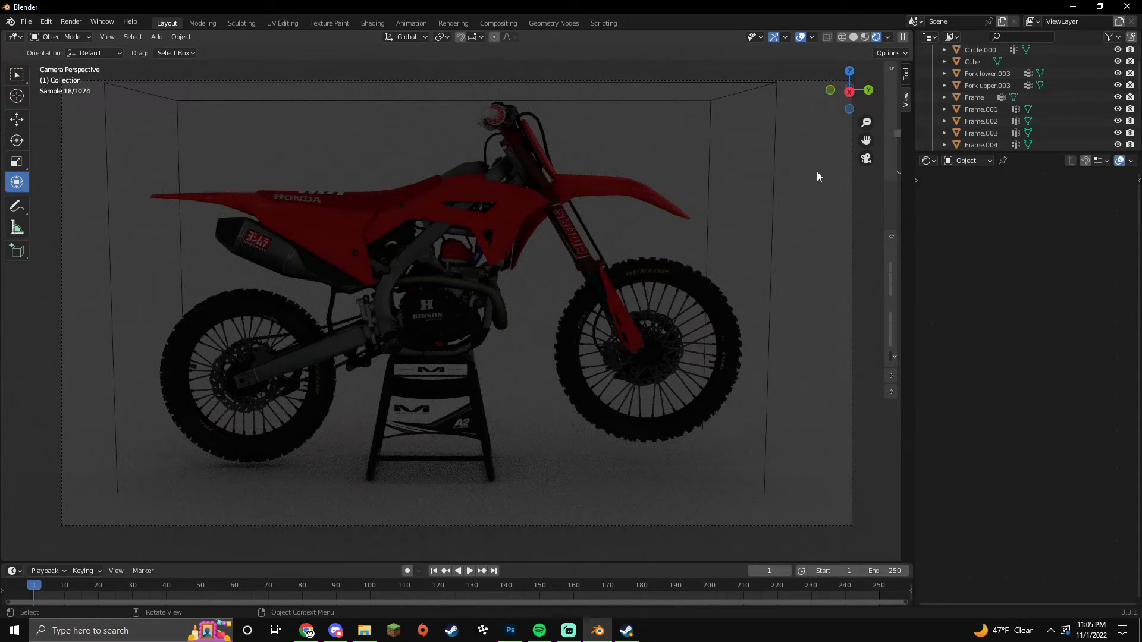
pyautogui.click(865, 38)
pyautogui.moveTo(738, 189); pyautogui.dragTo(730, 214, button='middle')
pyautogui.scroll(-8, 730, 214)
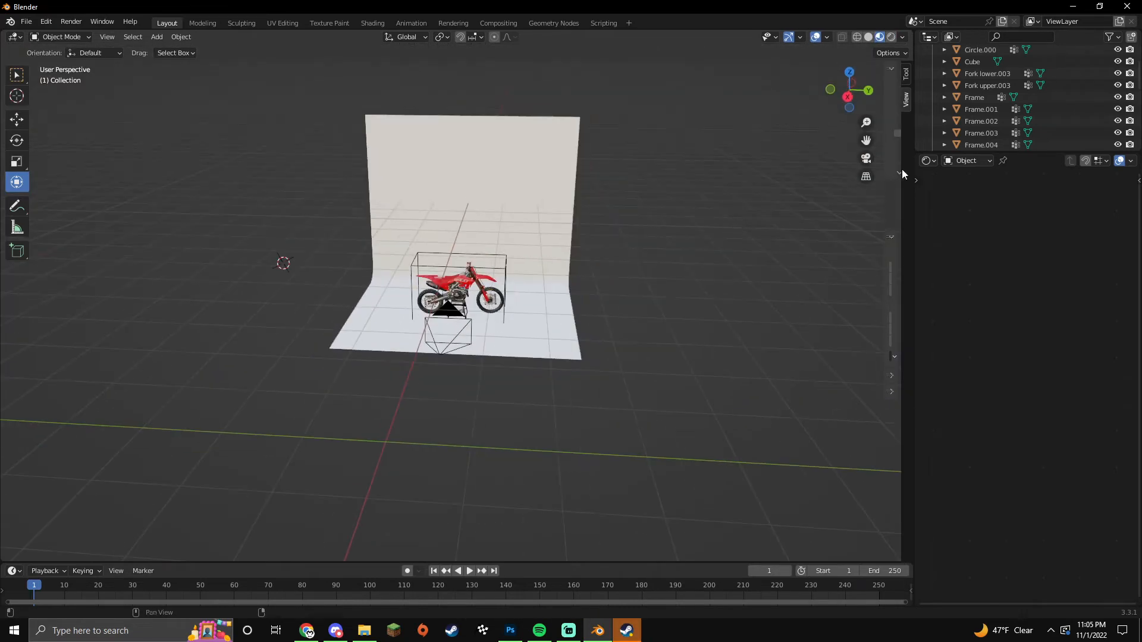
# Step: Open the World properties and feed the world Color from an Environment Texture
pyautogui.click(930, 163)
pyautogui.click(876, 205)
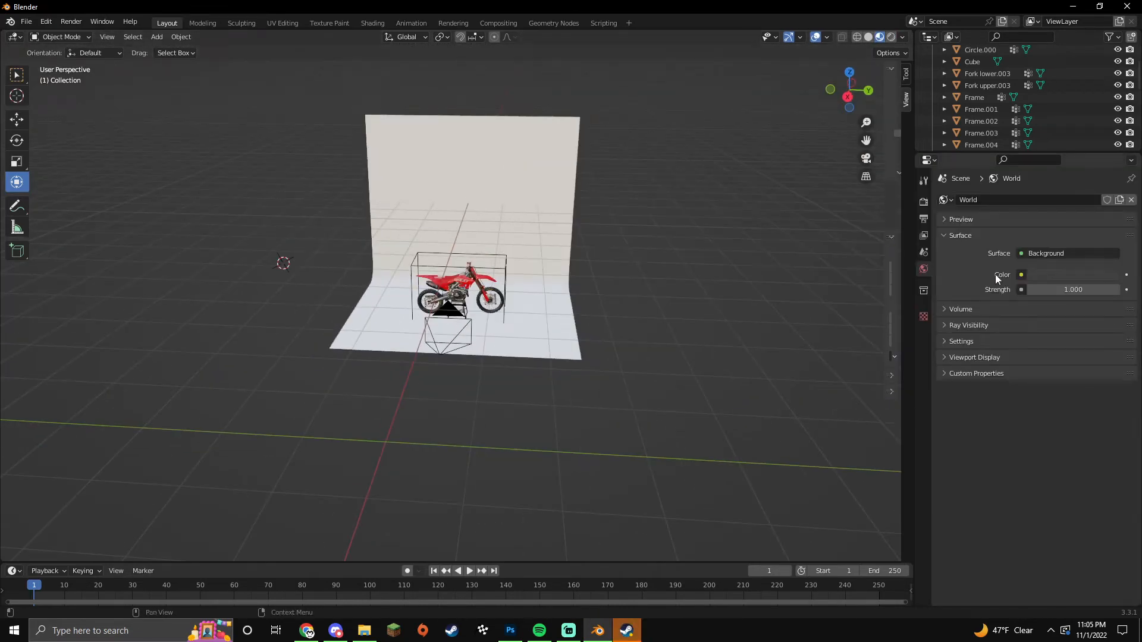
pyautogui.click(1022, 275)
pyautogui.click(811, 325)
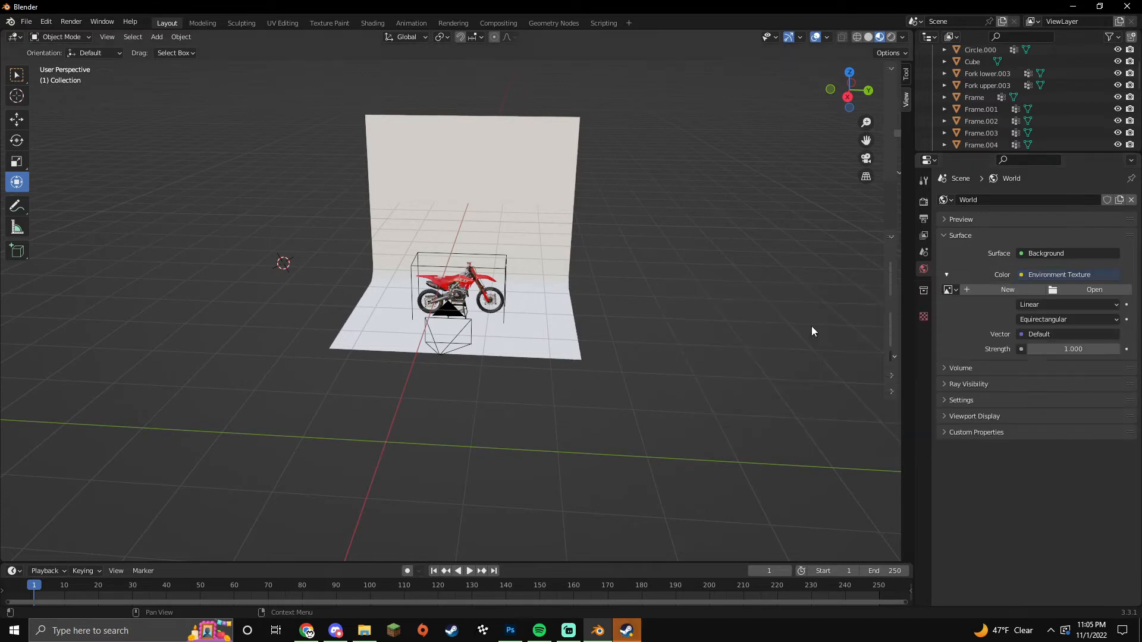
# Step: Load rooitou_park_8k.hdr from the All MXS Blender Stuff > HDRIS folder and view it rendered
pyautogui.click(1076, 292)
pyautogui.click(309, 253)
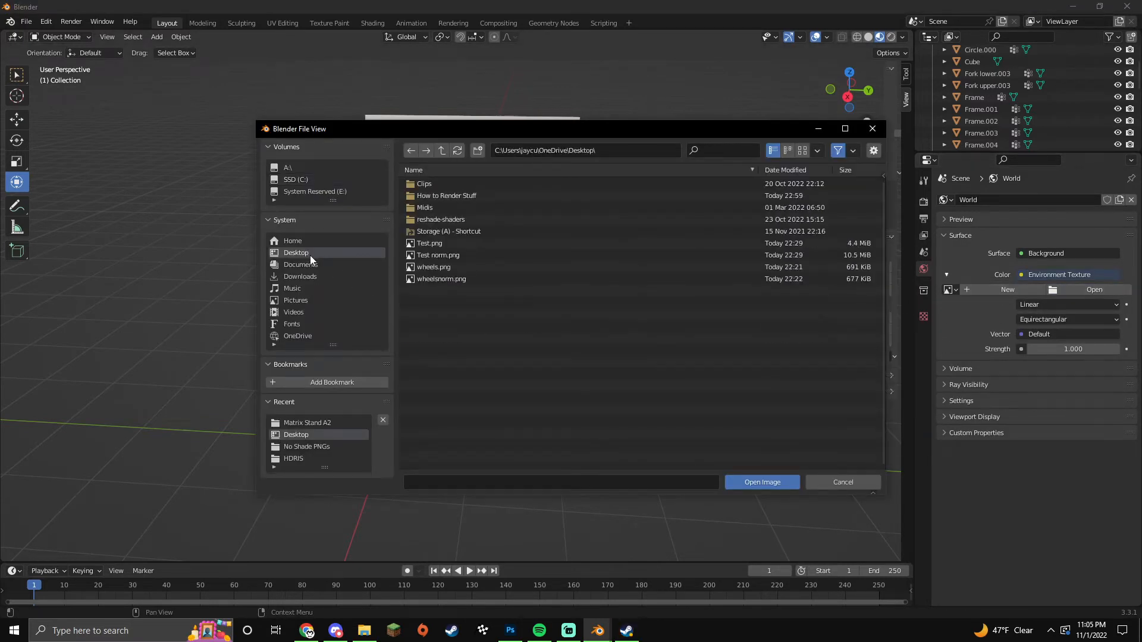
pyautogui.click(487, 231)
pyautogui.click(408, 153)
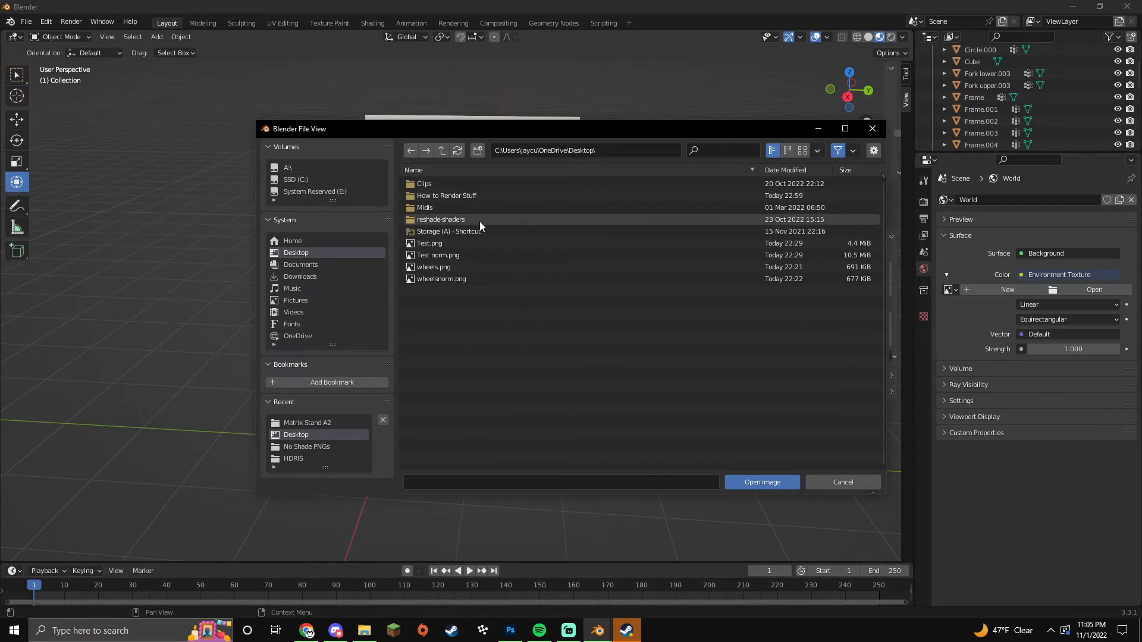
pyautogui.click(476, 231)
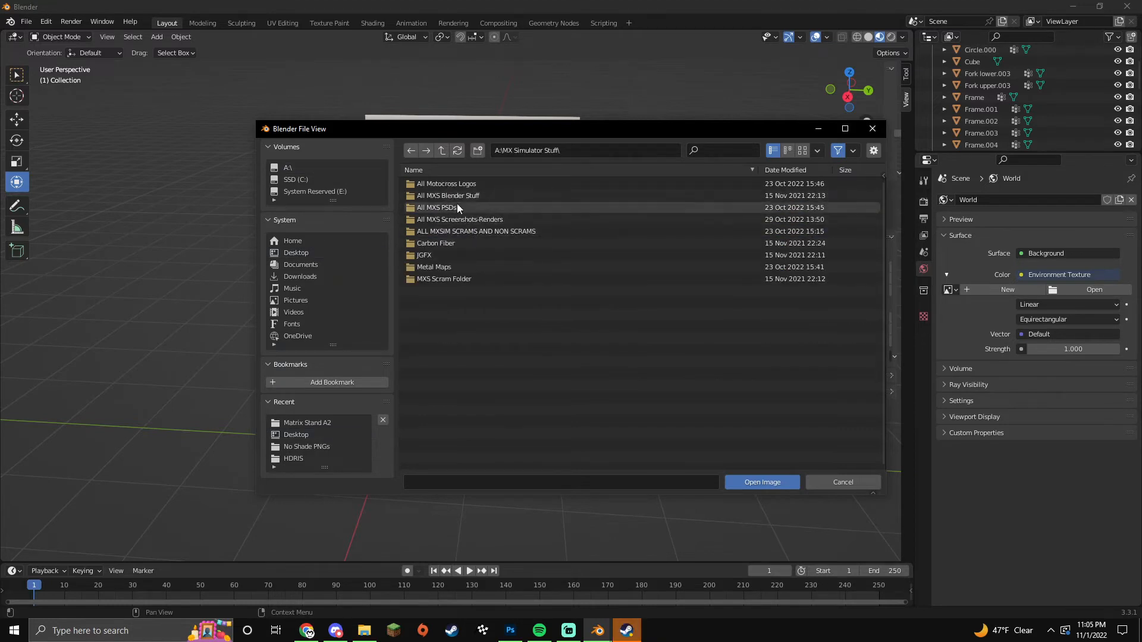
pyautogui.click(459, 195)
pyautogui.click(460, 195)
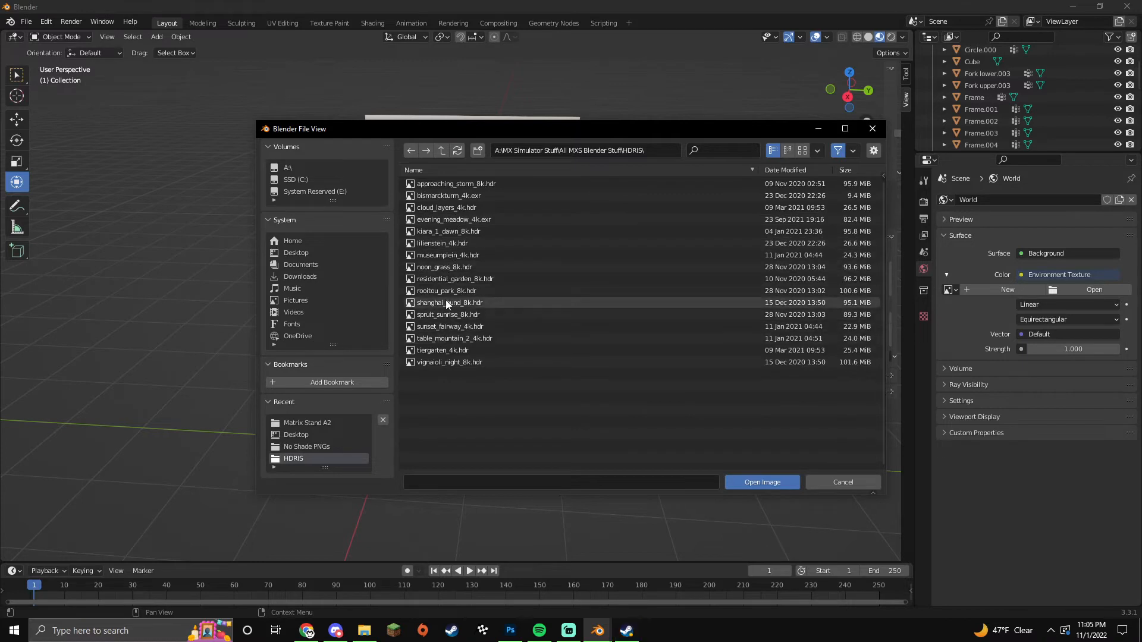
pyautogui.doubleClick(471, 290)
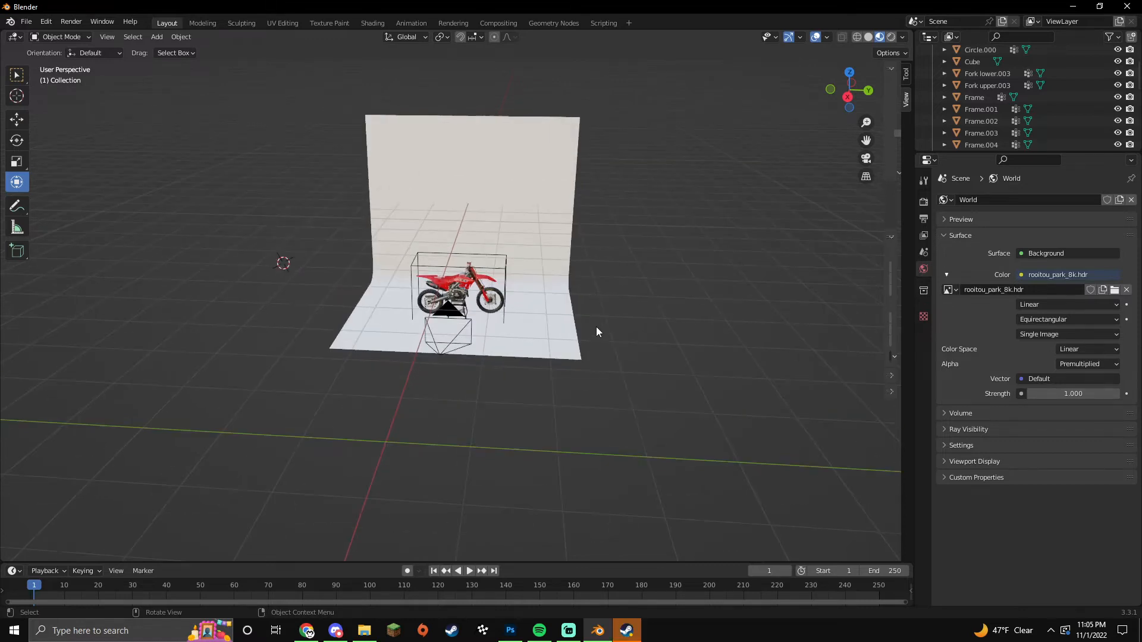
pyautogui.click(891, 37)
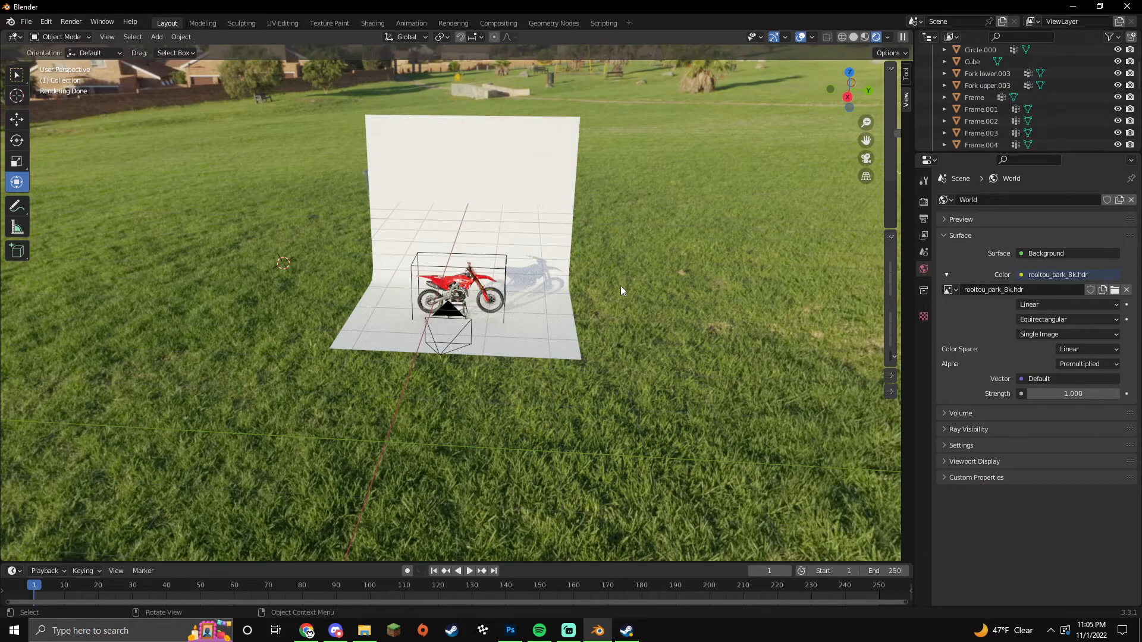
# Step: Check the camera framing and enable Film > Transparent in the render settings
pyautogui.press('KP_0')
pyautogui.press('KP_0')
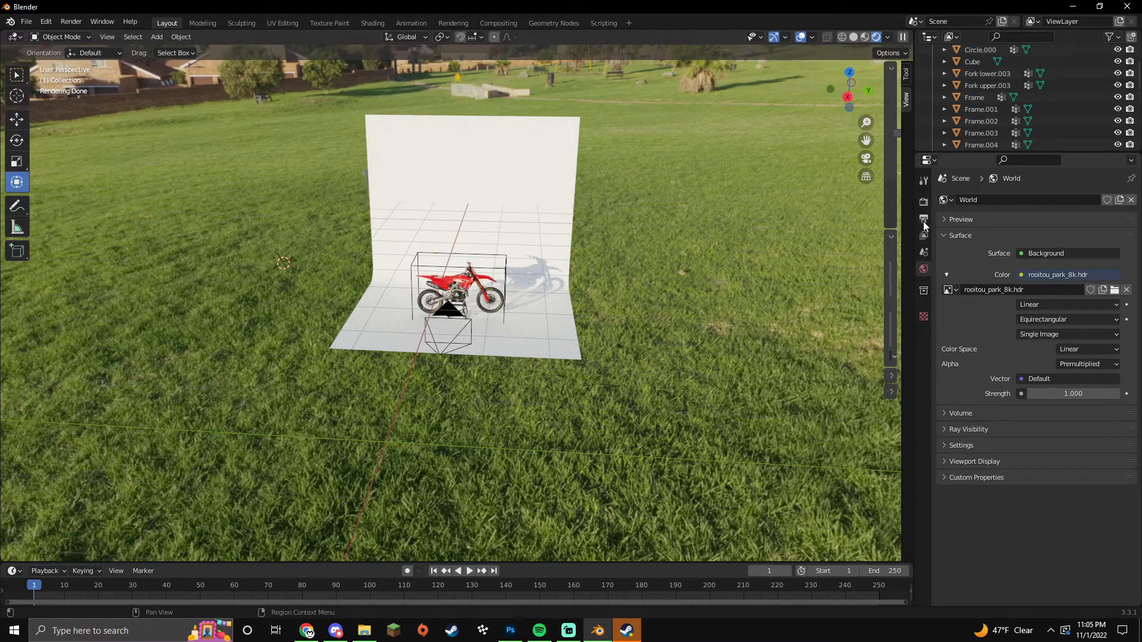
pyautogui.click(923, 203)
pyautogui.scroll(-5, 970, 395)
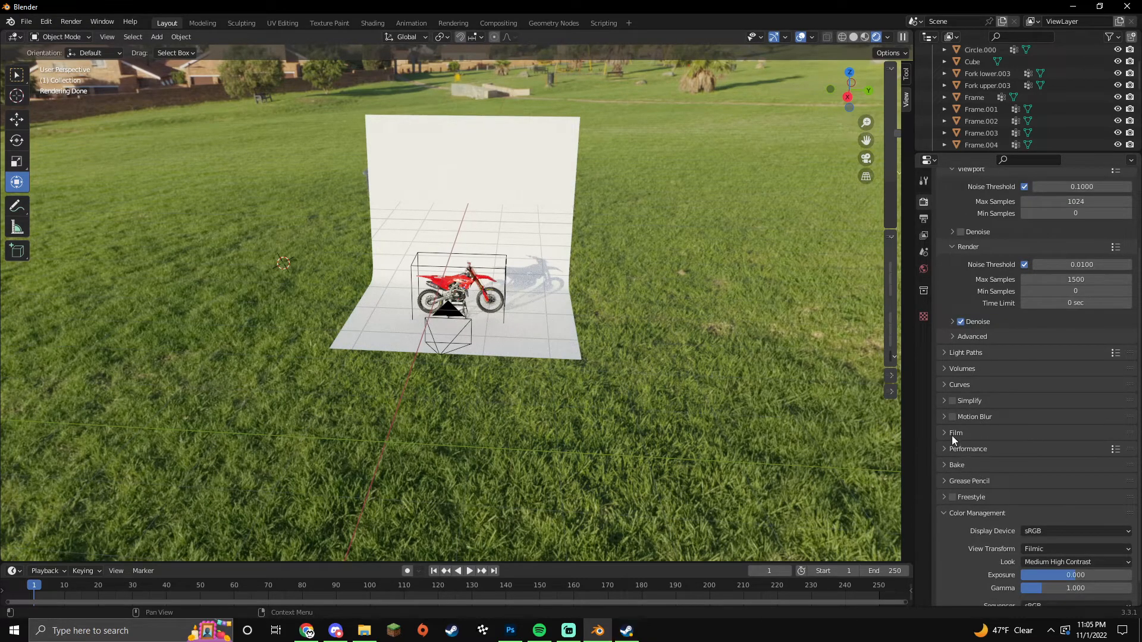
pyautogui.click(952, 433)
pyautogui.scroll(-2, 954, 464)
pyautogui.click(961, 471)
pyautogui.click(960, 471)
pyautogui.click(961, 471)
# Step: Unlink the park HDR and disconnect the node from the world Color input
pyautogui.click(937, 269)
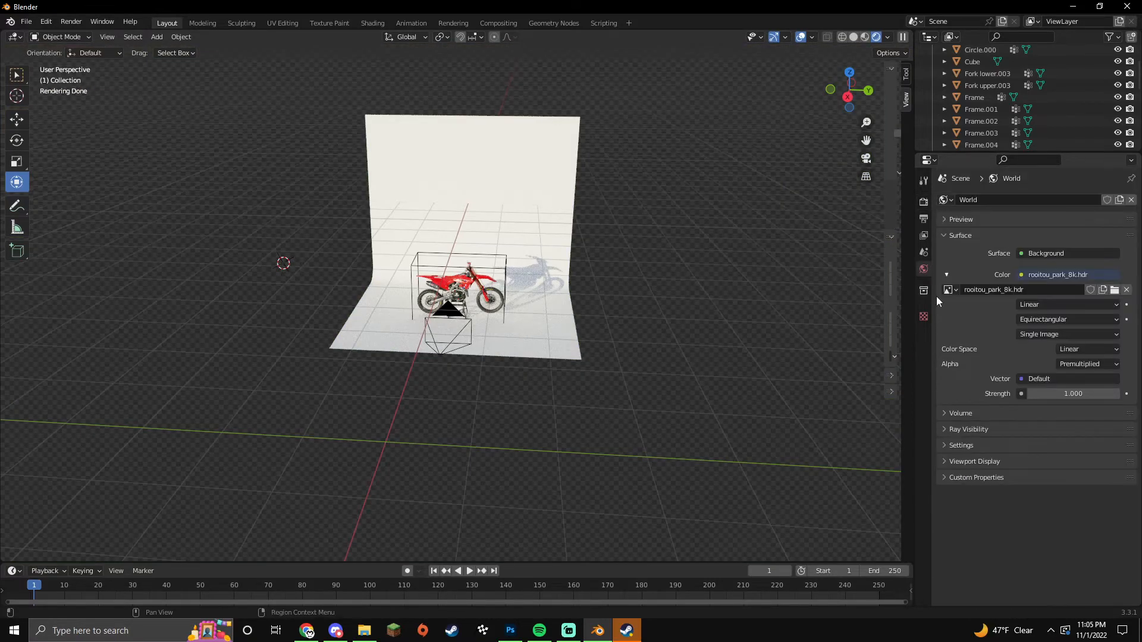
pyautogui.click(1127, 290)
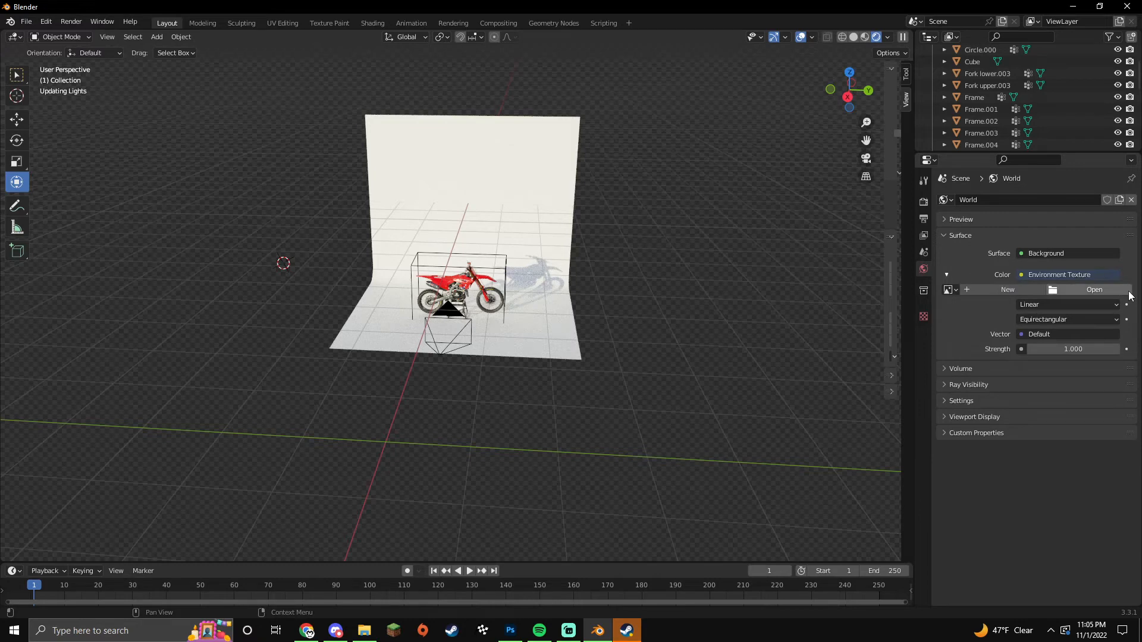
pyautogui.click(1023, 276)
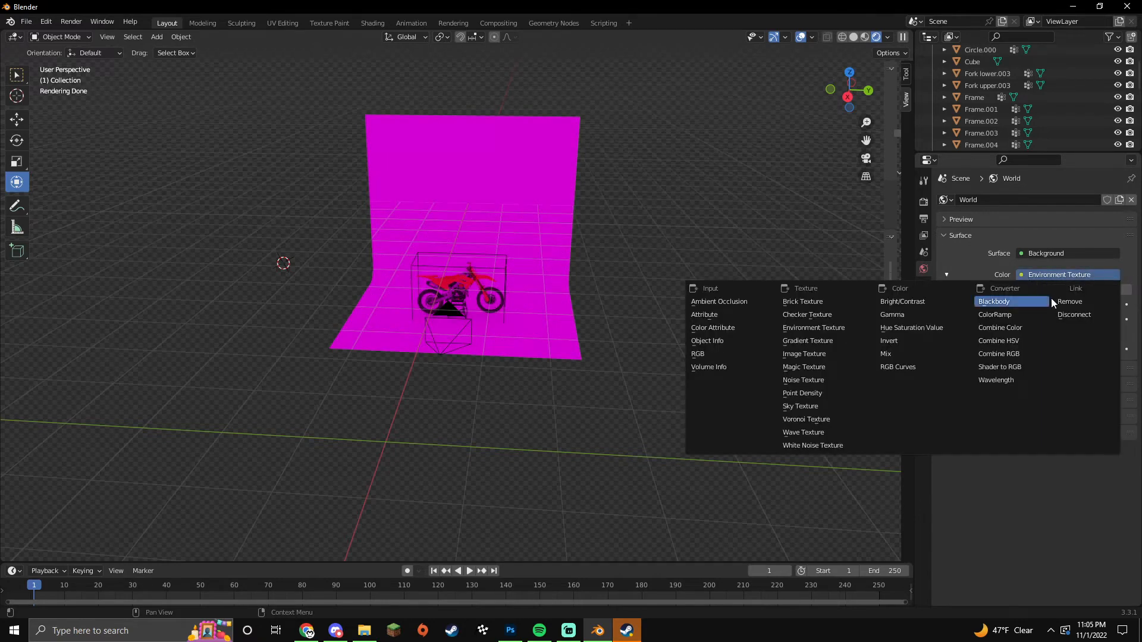
pyautogui.click(994, 301)
pyautogui.click(1048, 276)
pyautogui.click(1061, 302)
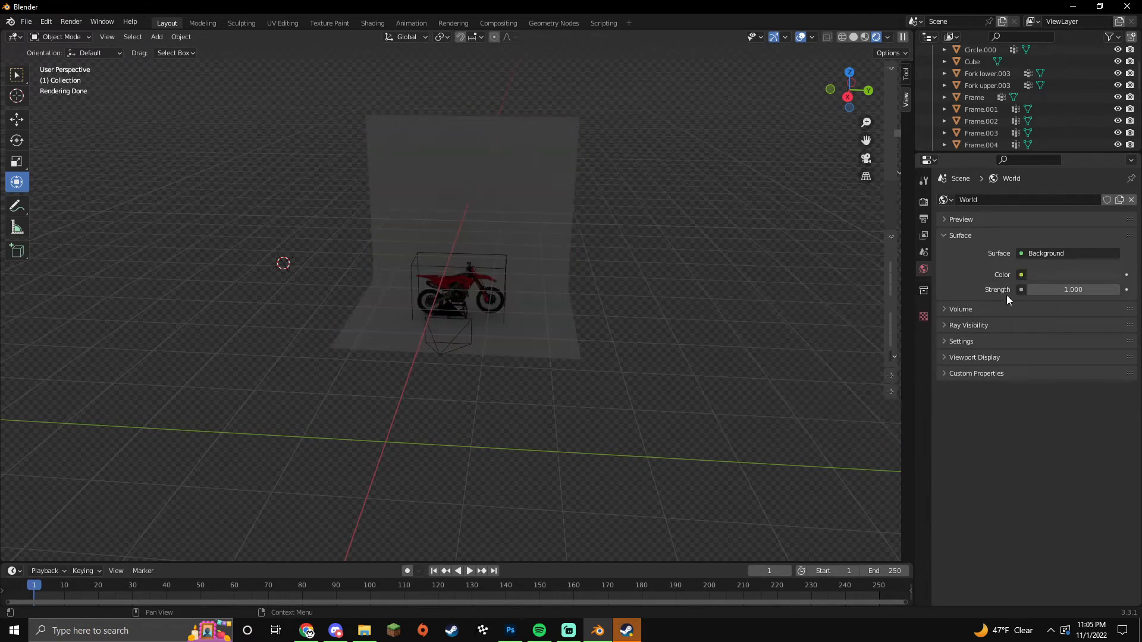
pyautogui.click(923, 202)
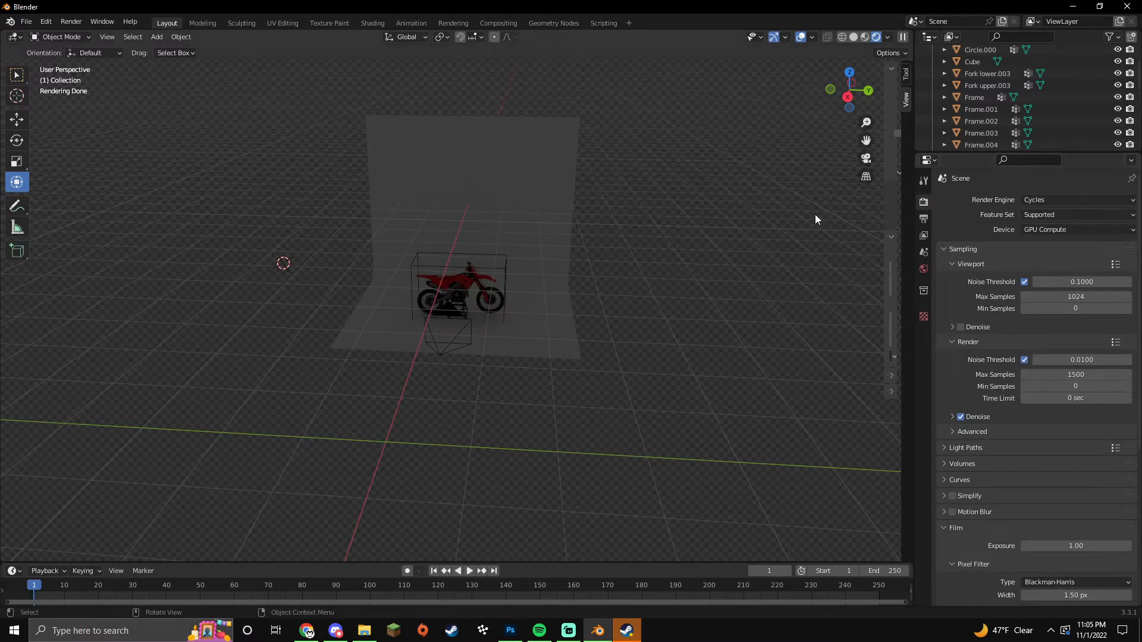
# Step: Add an area light, tilt it toward the bike, and lower and shift it along X
pyautogui.click(159, 36)
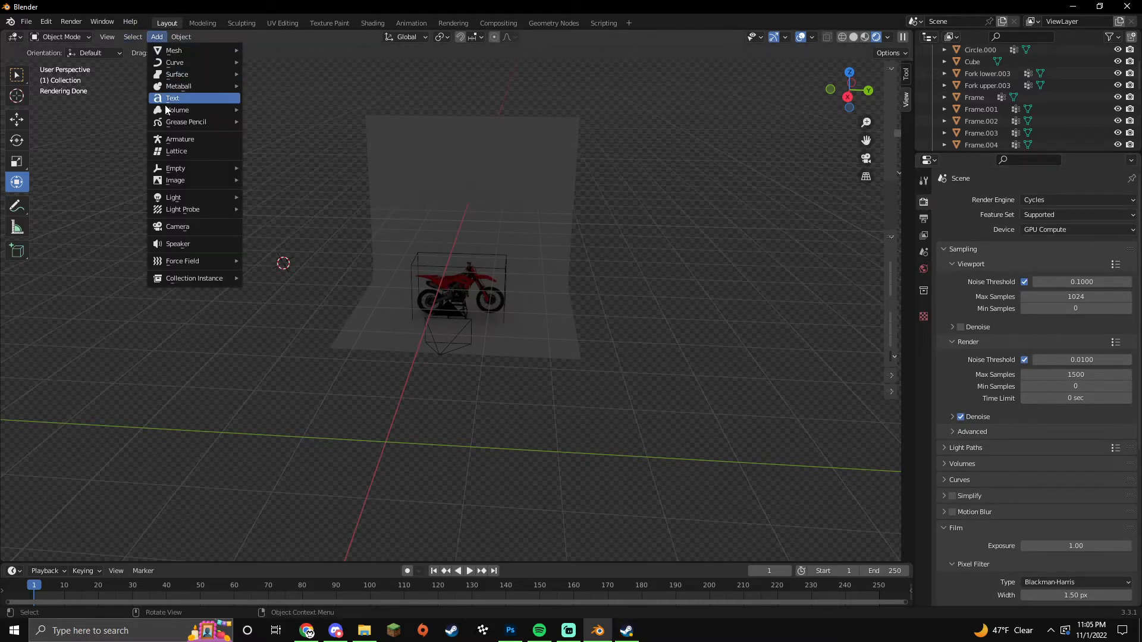
pyautogui.moveTo(184, 197)
pyautogui.click(288, 238)
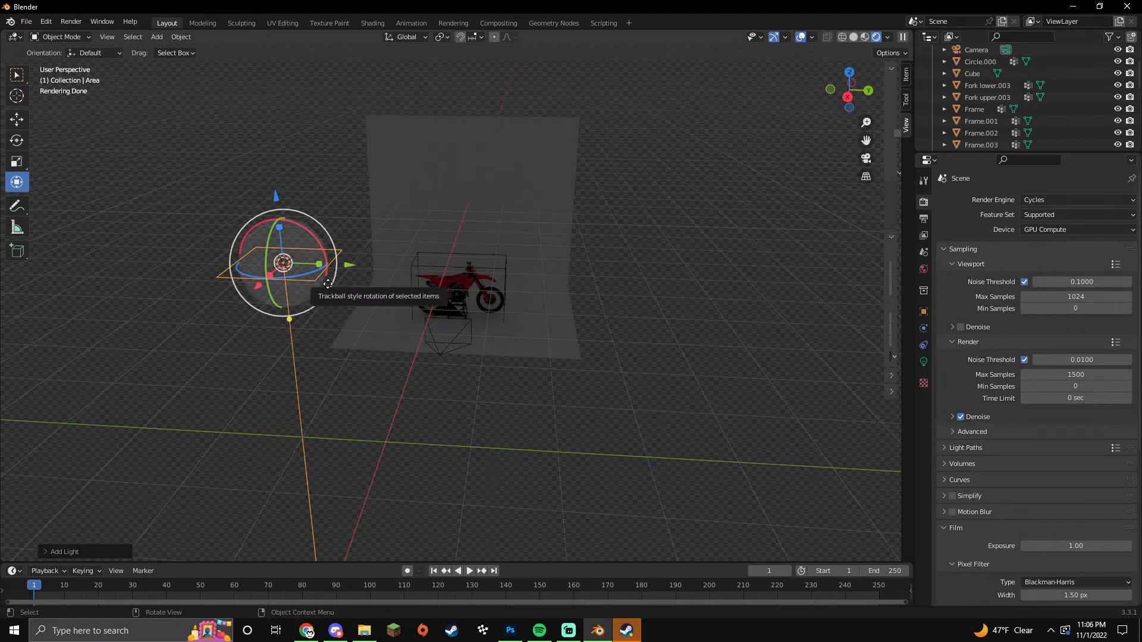
pyautogui.click(16, 141)
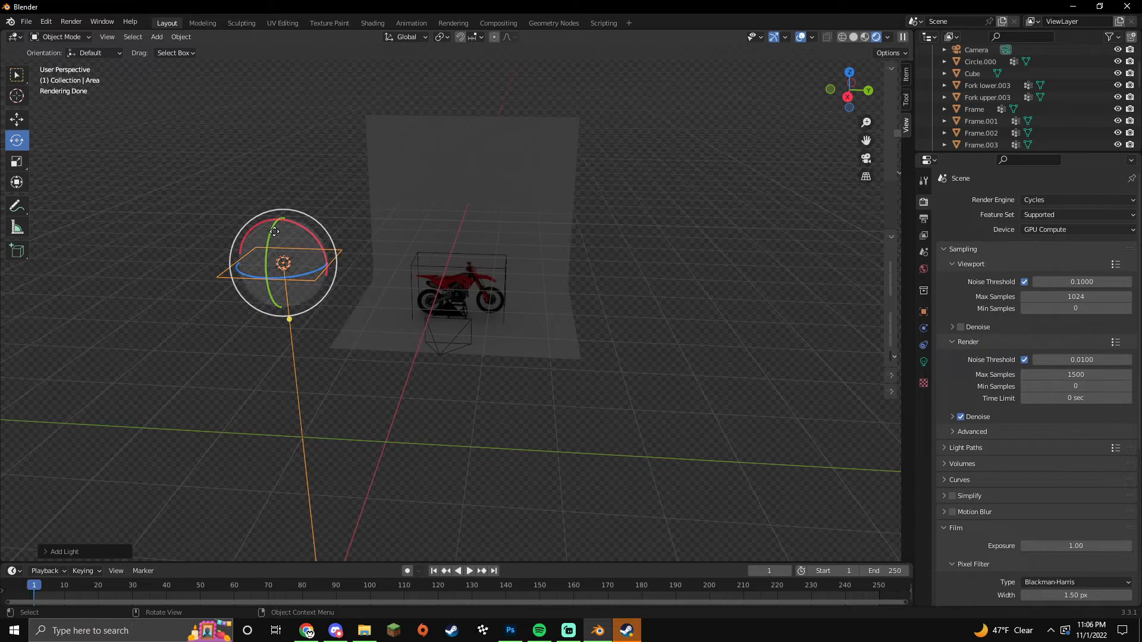
pyautogui.moveTo(272, 231); pyautogui.dragTo(271, 259)
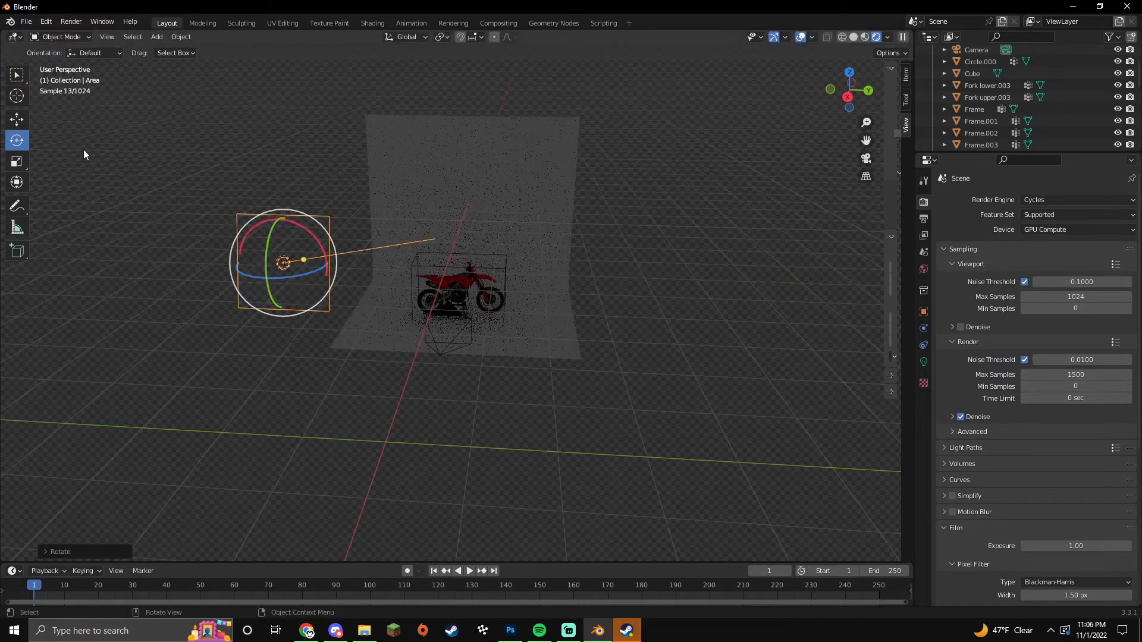
pyautogui.click(24, 123)
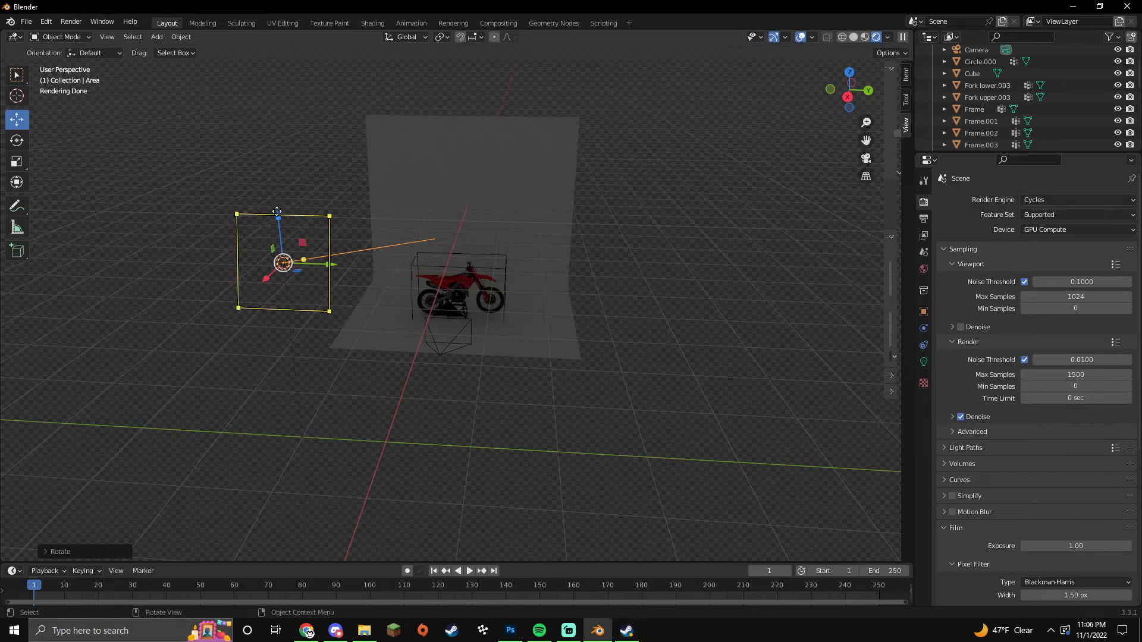
pyautogui.moveTo(278, 218); pyautogui.dragTo(290, 330)
pyautogui.moveTo(279, 378); pyautogui.dragTo(312, 339)
# Step: Set the area light's power to 120 W and lower it further
pyautogui.click(923, 361)
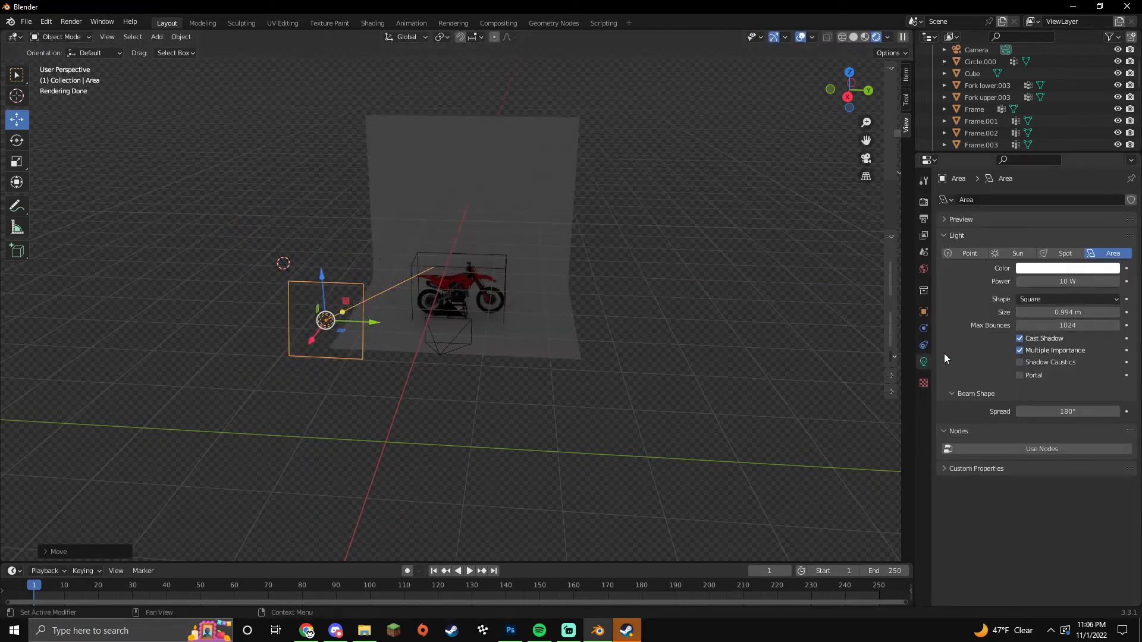
pyautogui.click(1060, 281)
pyautogui.write('12')
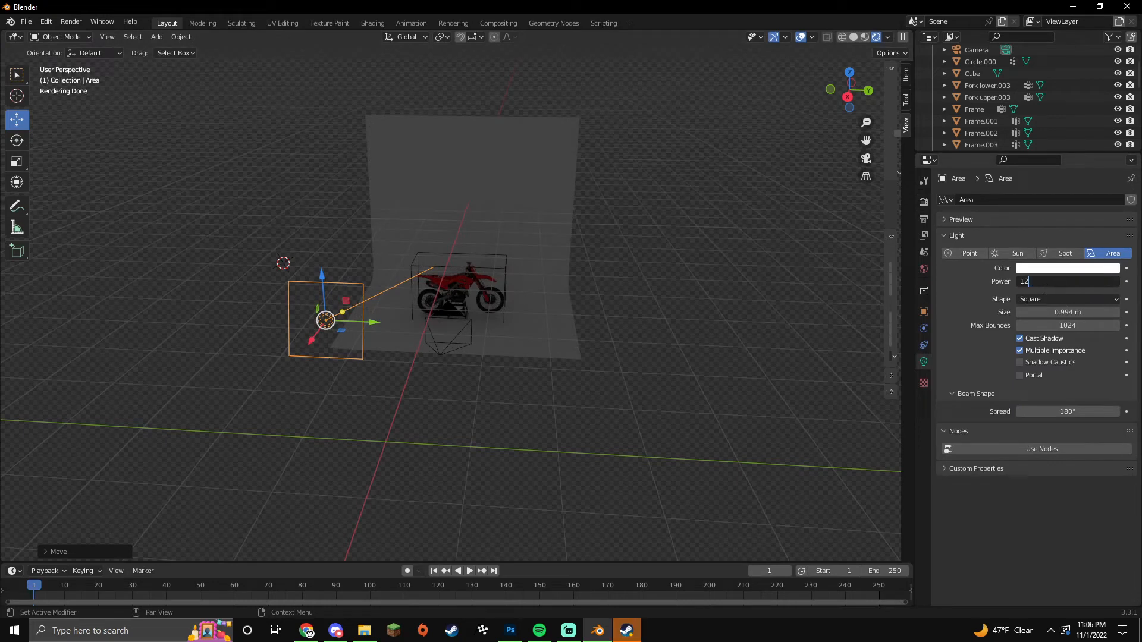
pyautogui.press('Return')
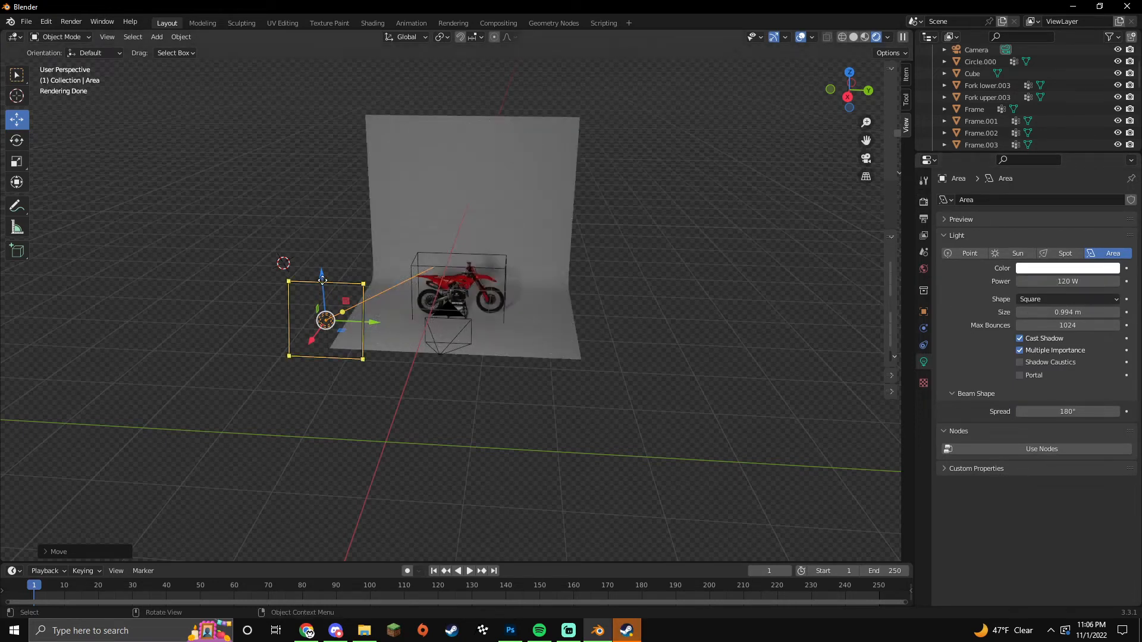
pyautogui.moveTo(322, 279); pyautogui.dragTo(376, 338)
# Step: Copy-paste the light, place the copy right of the bike and turn it about Z
pyautogui.hotkey('ctrl', 'c')
pyautogui.hotkey('ctrl', 'v')
pyautogui.press('g')
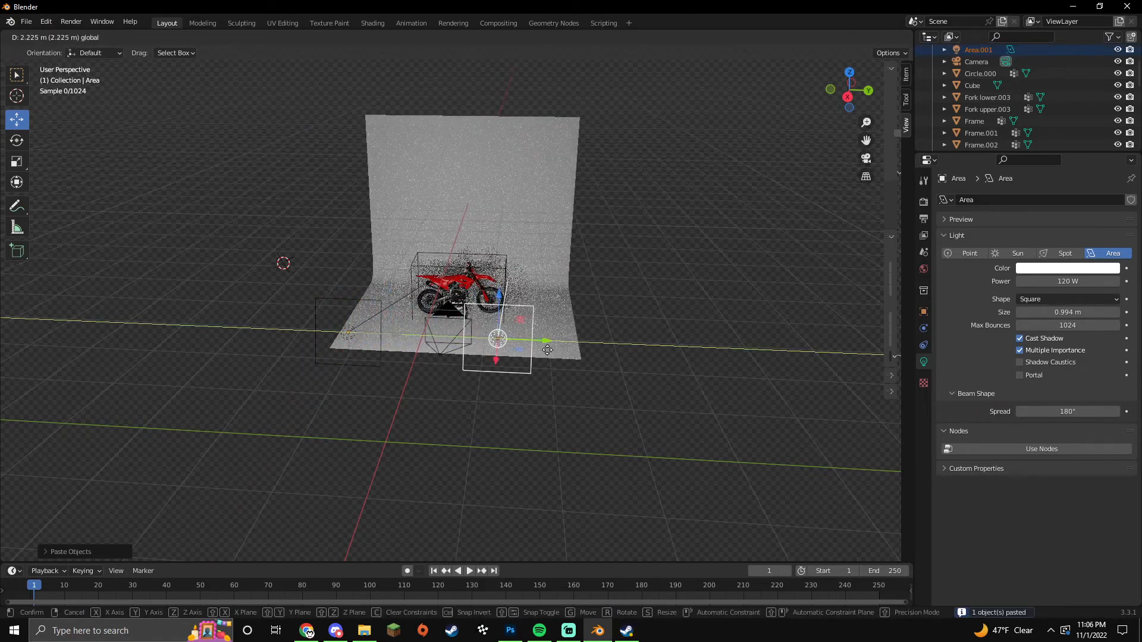
pyautogui.click(576, 352)
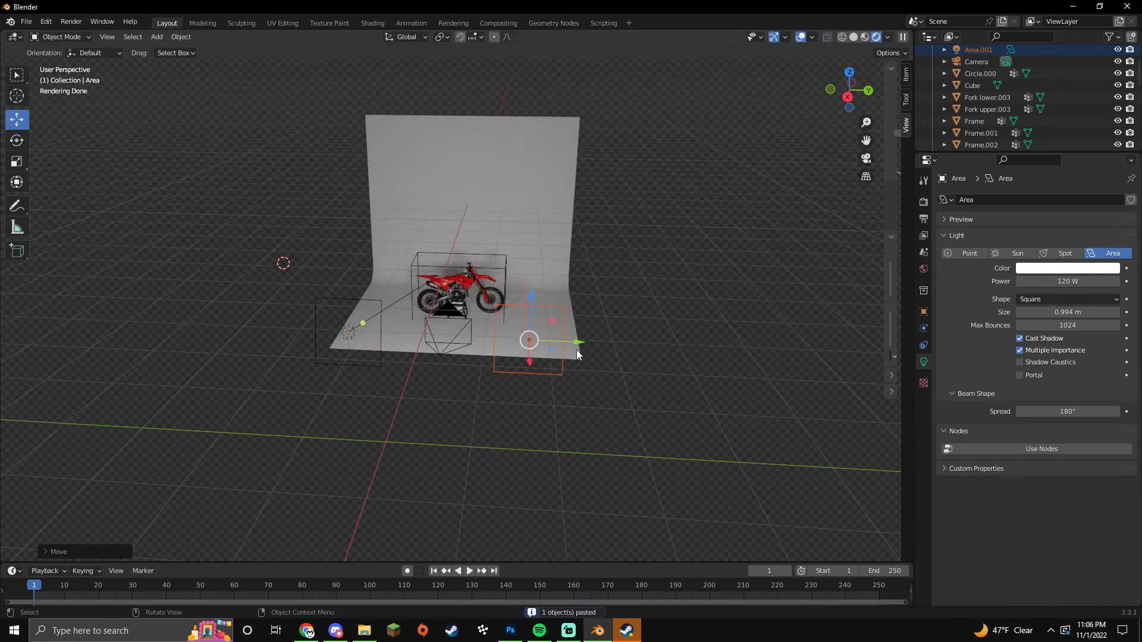
pyautogui.click(17, 140)
pyautogui.moveTo(542, 364); pyautogui.dragTo(550, 358)
# Step: Turn the left light toward the bike and check the lighting through the camera
pyautogui.click(350, 332)
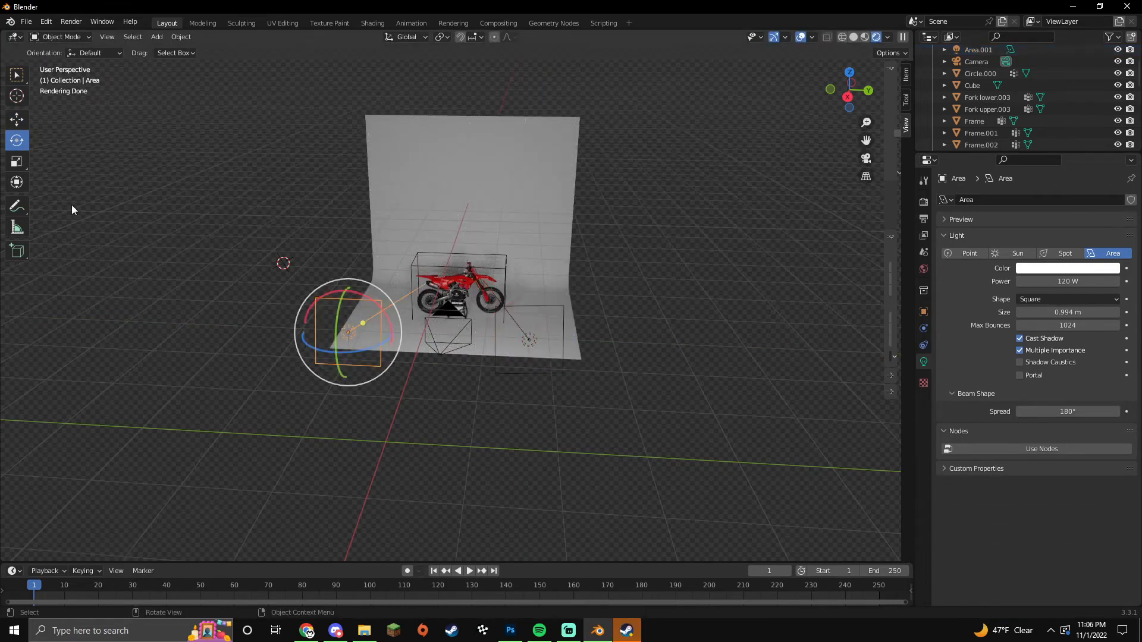
pyautogui.moveTo(343, 348); pyautogui.dragTo(364, 351)
pyautogui.click(592, 419)
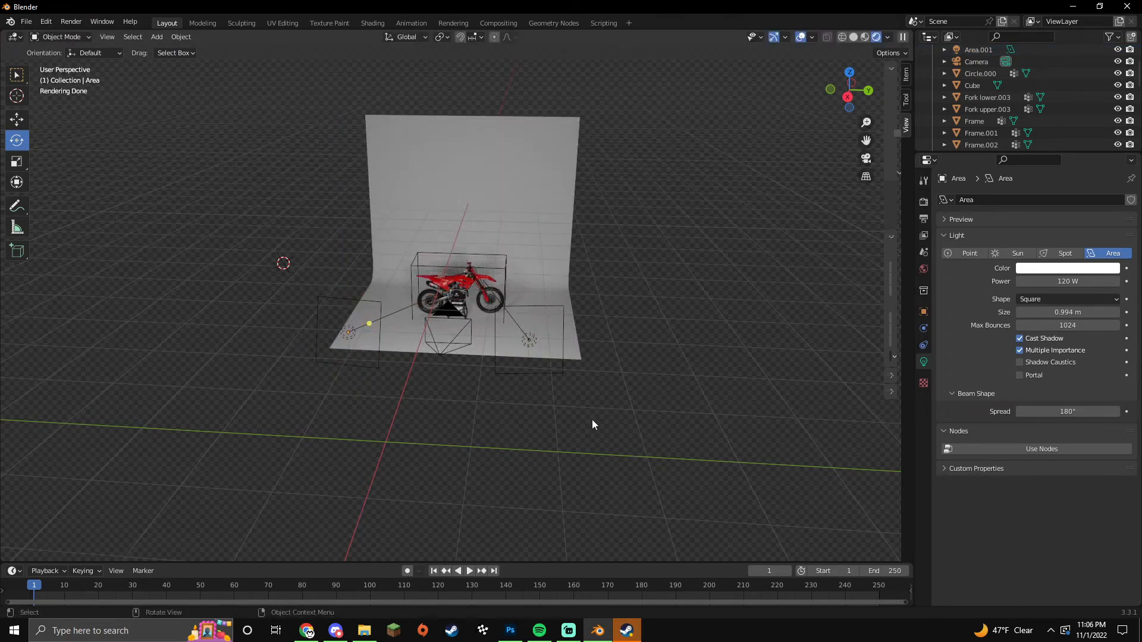
pyautogui.press('KP_0')
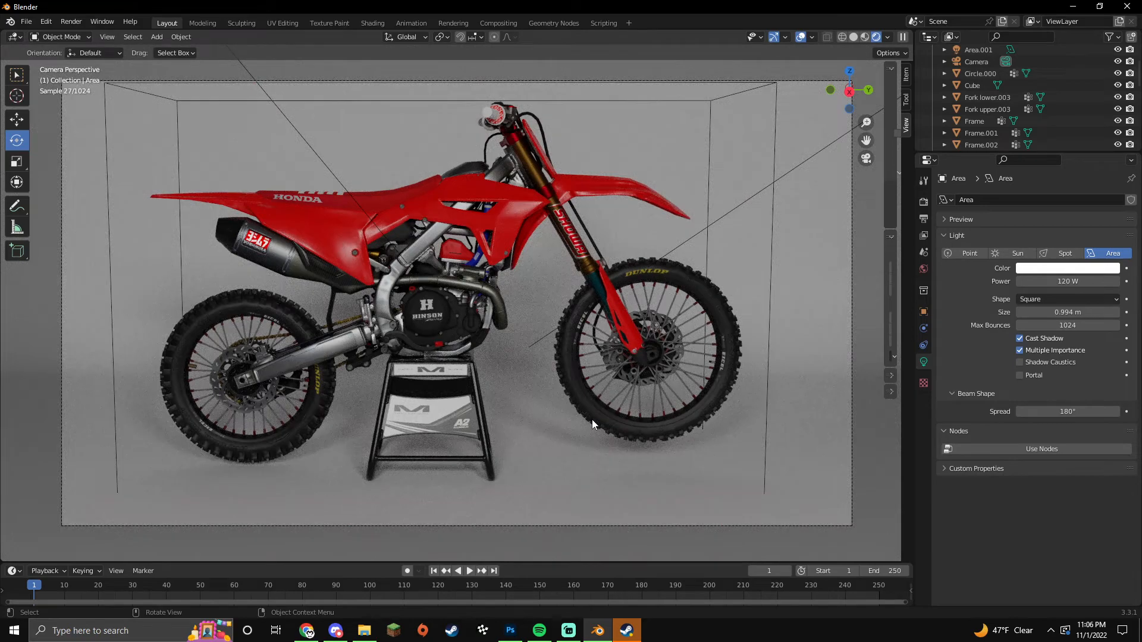
pyautogui.press('KP_0')
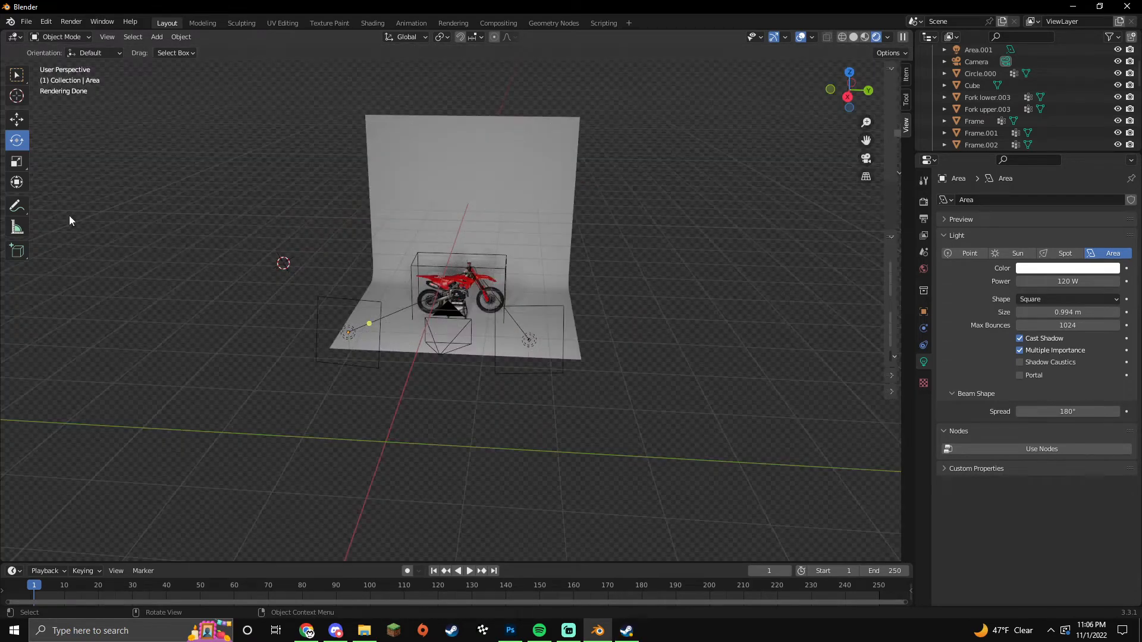
# Step: Add a new area light and move it directly above the bike
pyautogui.click(157, 37)
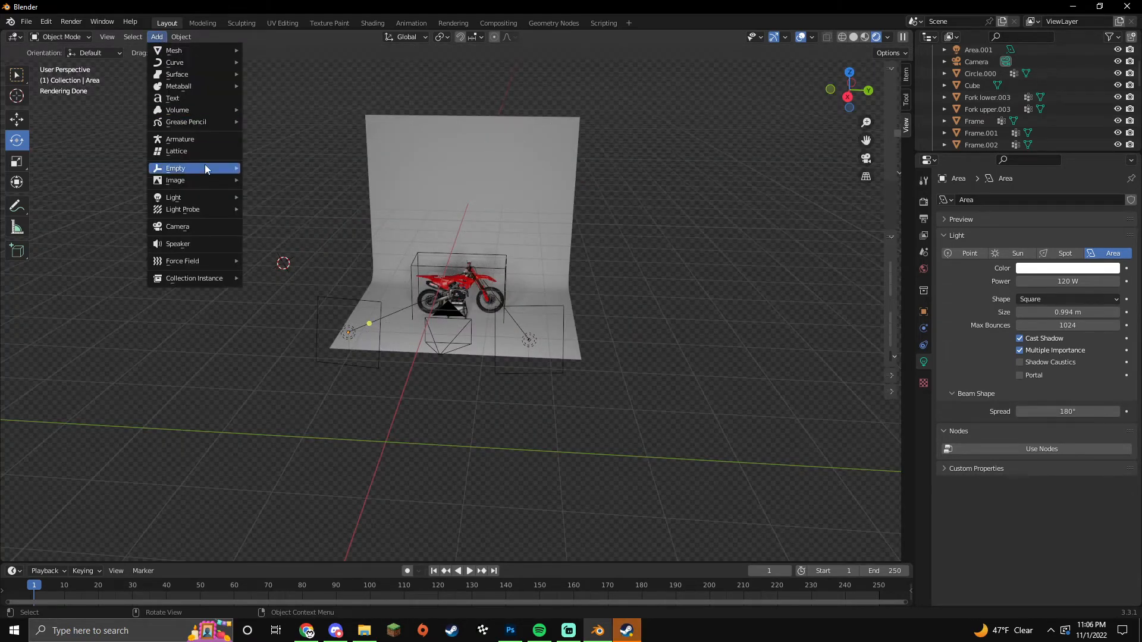
pyautogui.moveTo(201, 195)
pyautogui.click(300, 237)
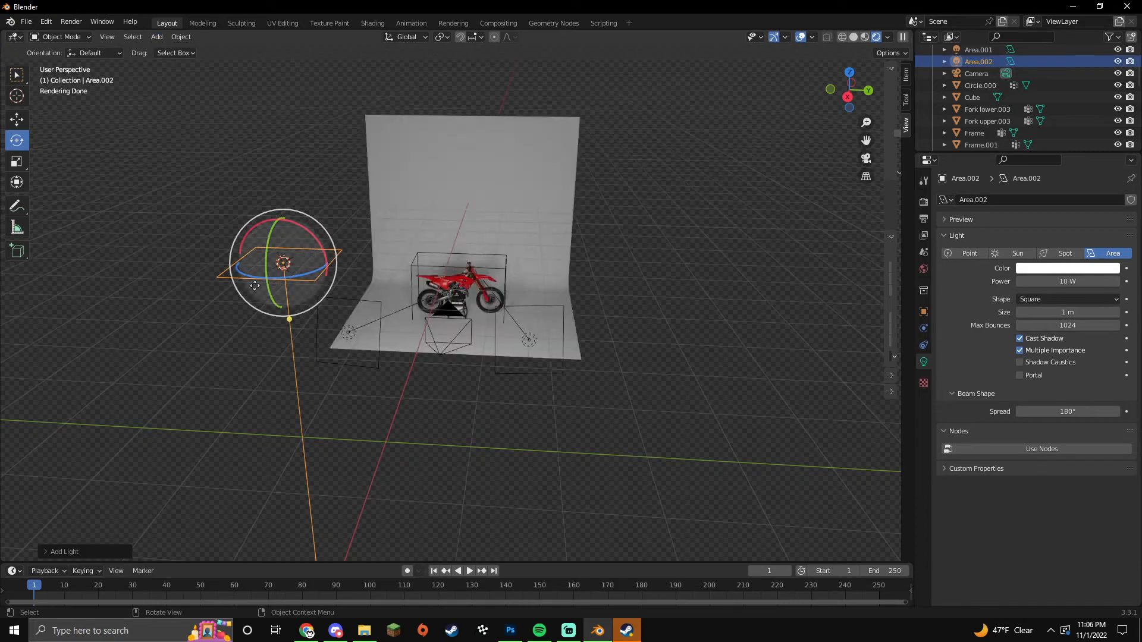
pyautogui.click(16, 121)
pyautogui.scroll(-2, 351, 286)
pyautogui.moveTo(411, 325); pyautogui.dragTo(424, 372, button='middle')
pyautogui.moveTo(420, 529); pyautogui.dragTo(423, 255)
pyautogui.moveTo(456, 291); pyautogui.dragTo(461, 339, button='middle')
pyautogui.moveTo(467, 255); pyautogui.dragTo(502, 255)
pyautogui.moveTo(458, 303)
pyautogui.mouseDown()
pyautogui.moveTo(459, 288)
pyautogui.moveTo(425, 275)
pyautogui.moveTo(406, 288)
pyautogui.moveTo(460, 300)
pyautogui.mouseUp()
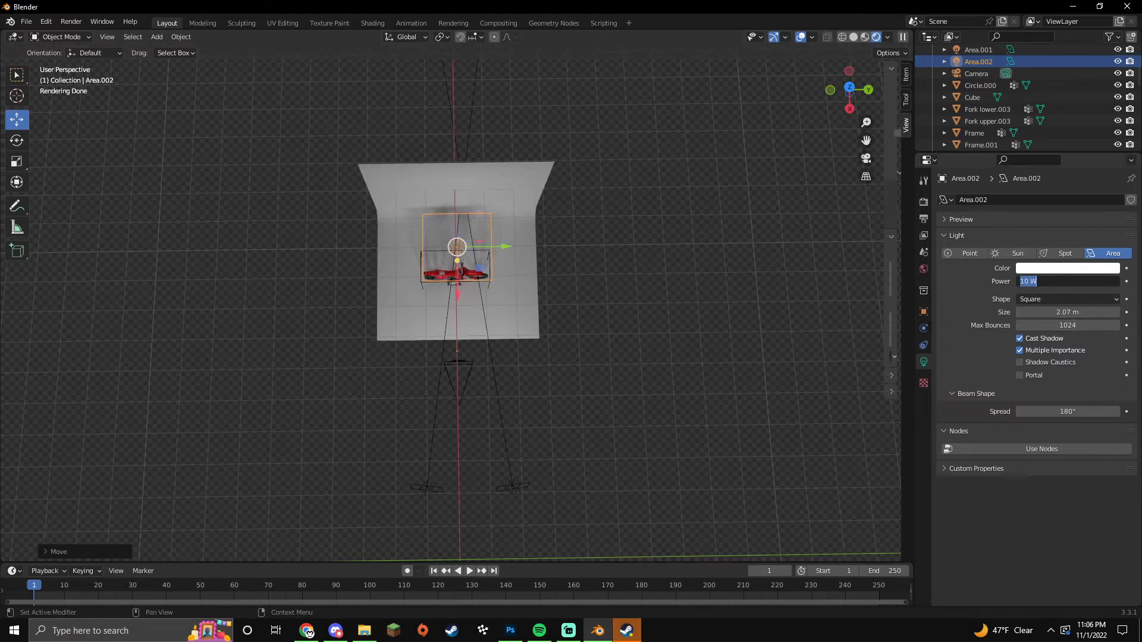
# Step: Set the overhead light's power to 50 W and check the lighting through the camera
pyautogui.write('50')
pyautogui.press('Return')
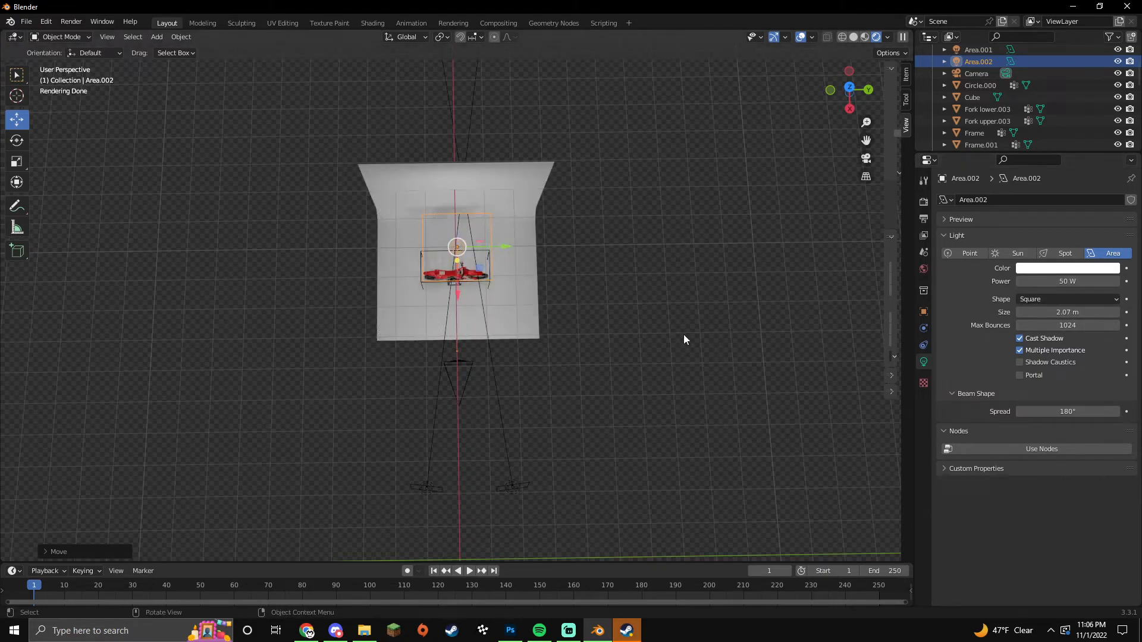
pyautogui.press('KP_0')
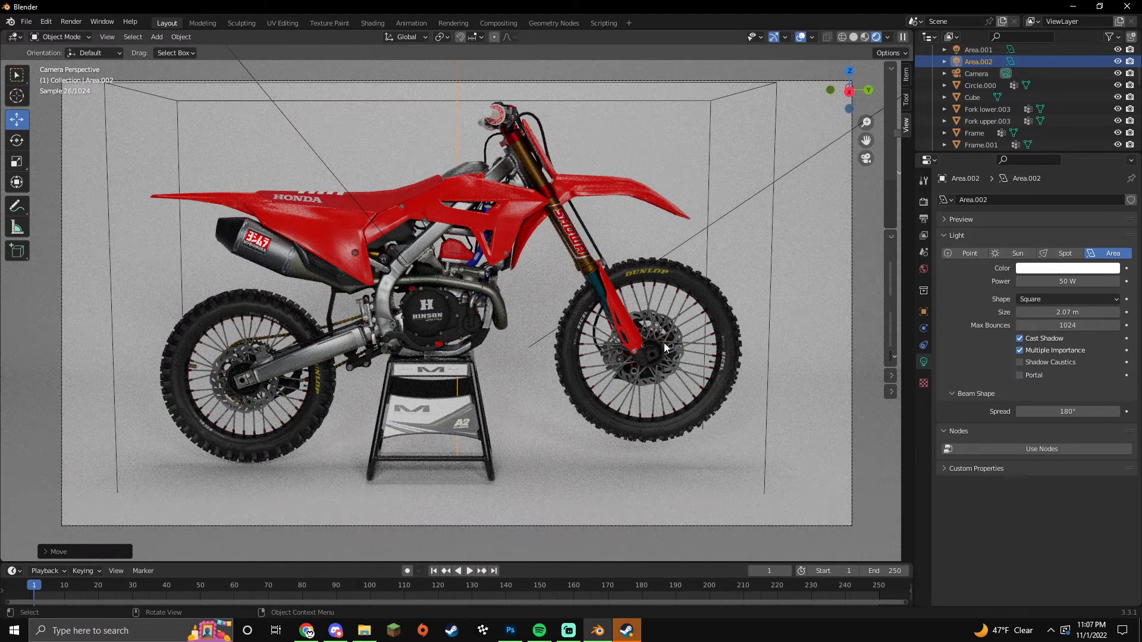
pyautogui.press('KP_0')
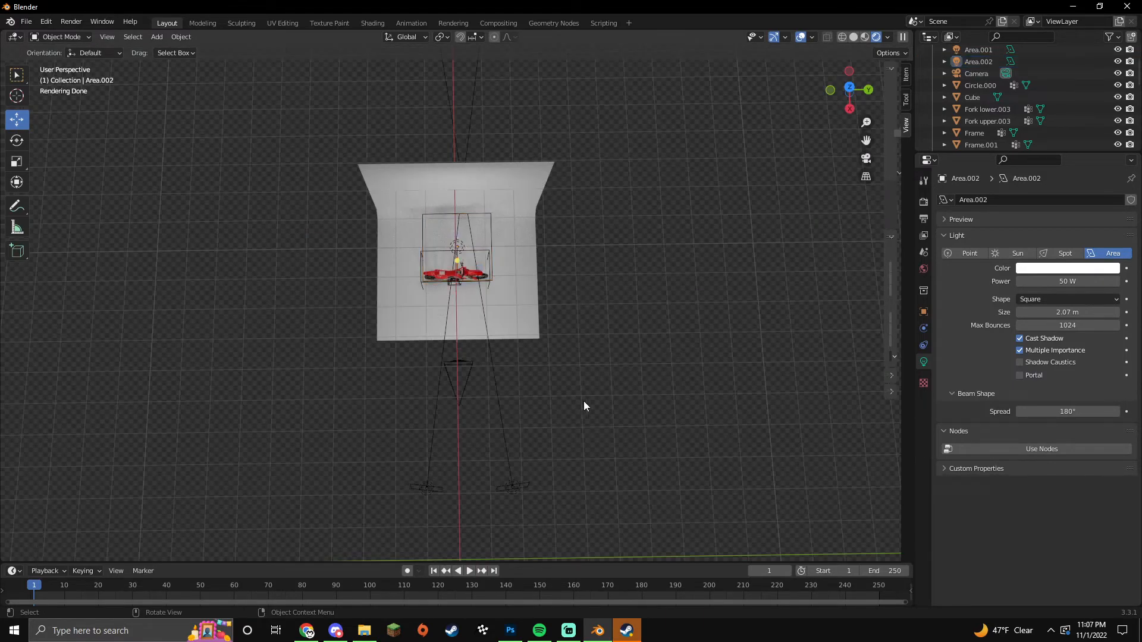
# Step: Move the left light Area along Y and X and angle it toward the bike
pyautogui.click(426, 487)
pyautogui.moveTo(471, 488); pyautogui.dragTo(445, 488)
pyautogui.moveTo(404, 532); pyautogui.dragTo(408, 431)
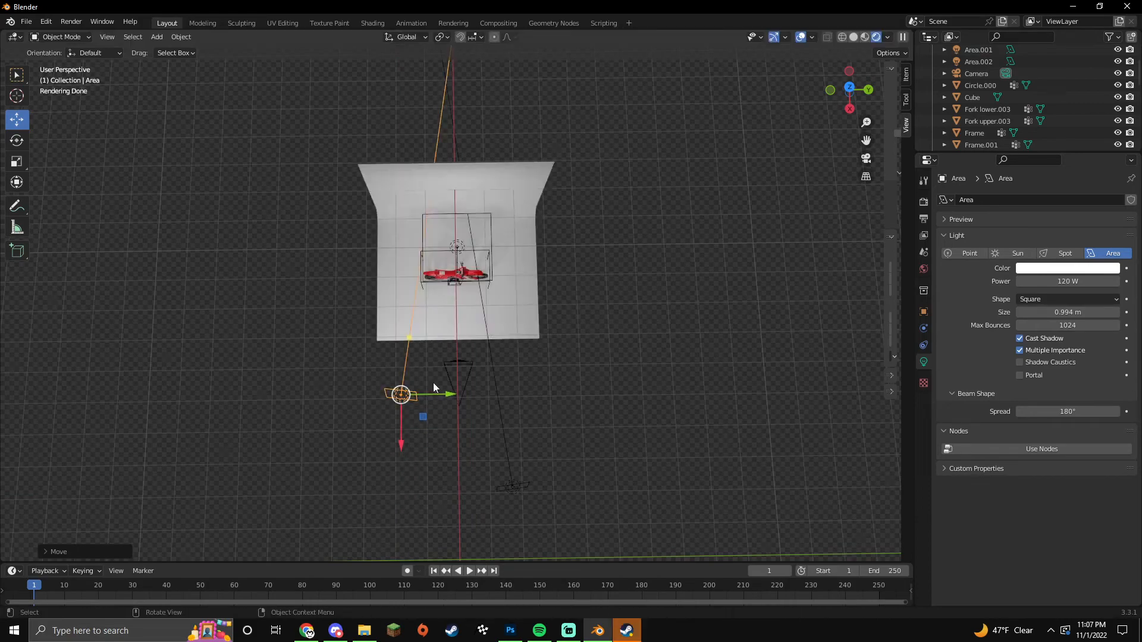
pyautogui.click(17, 141)
pyautogui.moveTo(423, 437); pyautogui.dragTo(409, 434)
pyautogui.click(17, 119)
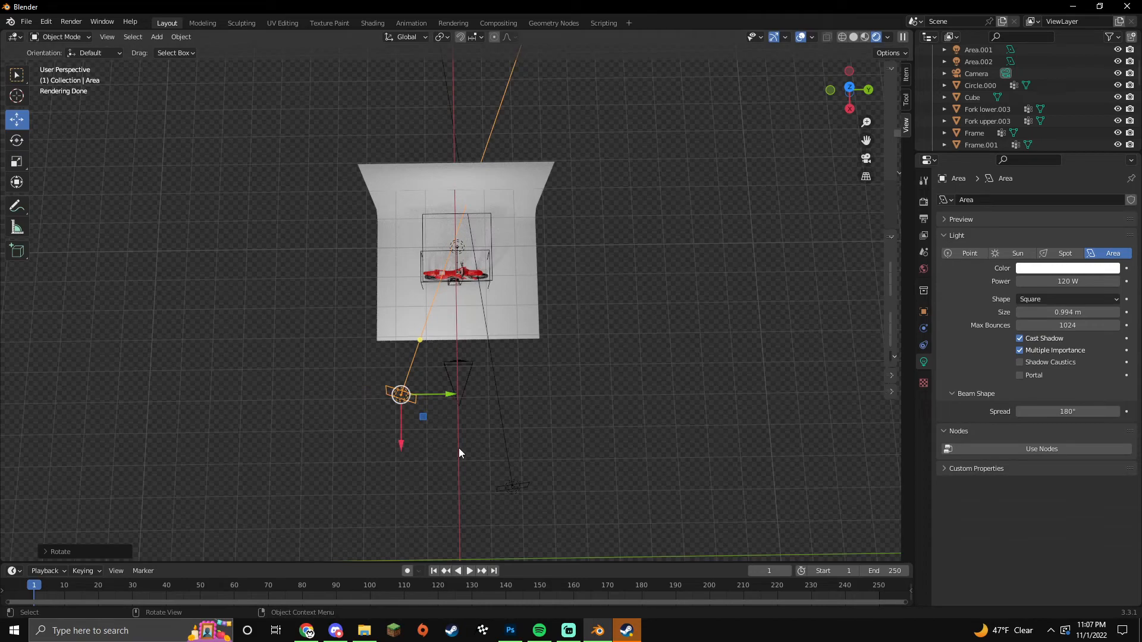
# Step: Move Area.001 along X and check the lighting through the camera
pyautogui.click(512, 485)
pyautogui.moveTo(513, 540); pyautogui.dragTo(543, 447)
pyautogui.click(16, 140)
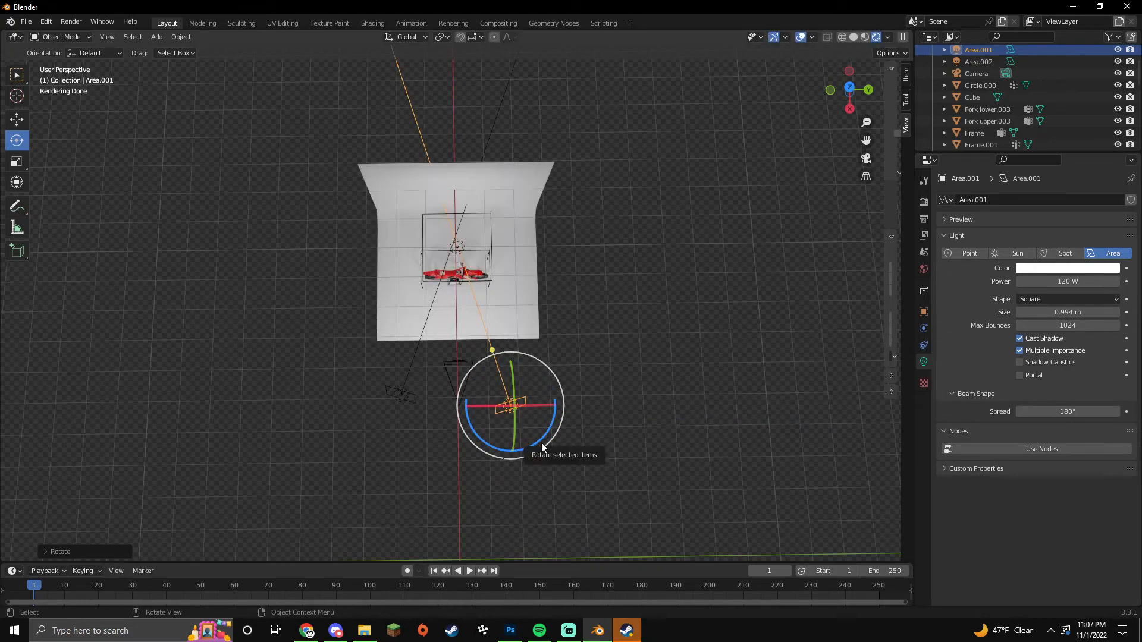
pyautogui.click(657, 433)
pyautogui.press('KP_0')
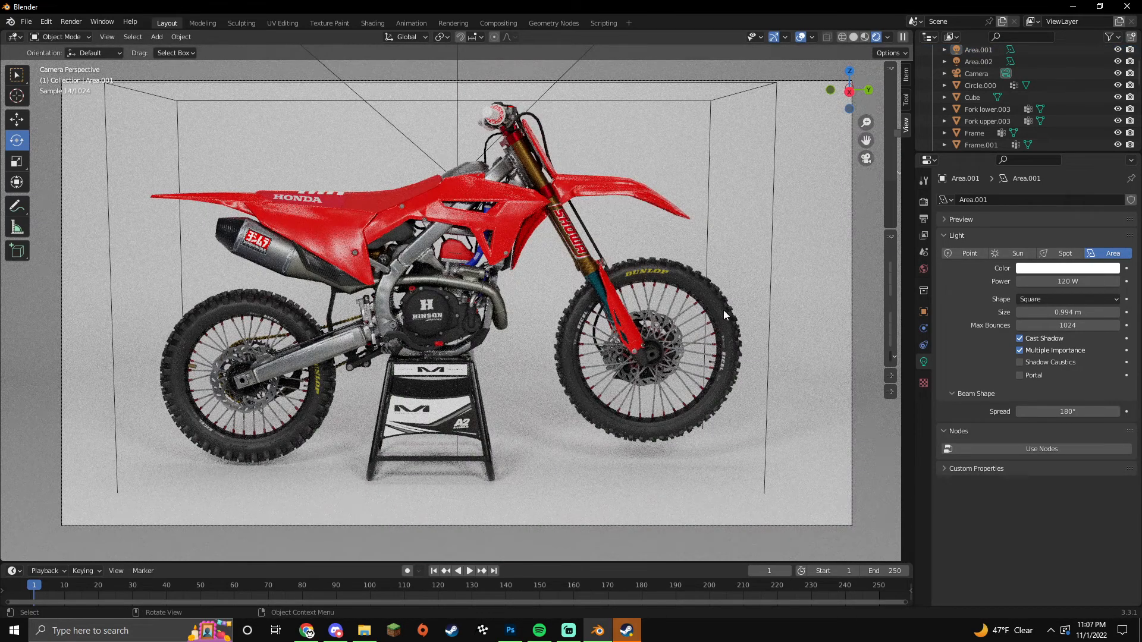
# Step: Lower Area.001 and Area to 80 W power and recheck the camera view
pyautogui.click(1058, 281)
pyautogui.write('80')
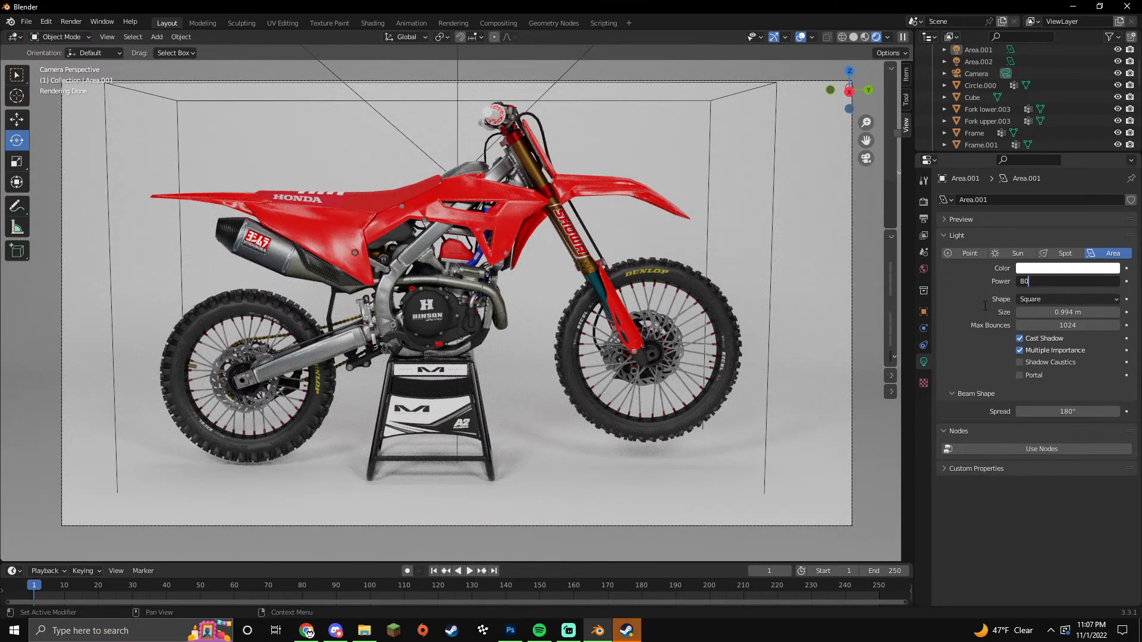
pyautogui.press('Return')
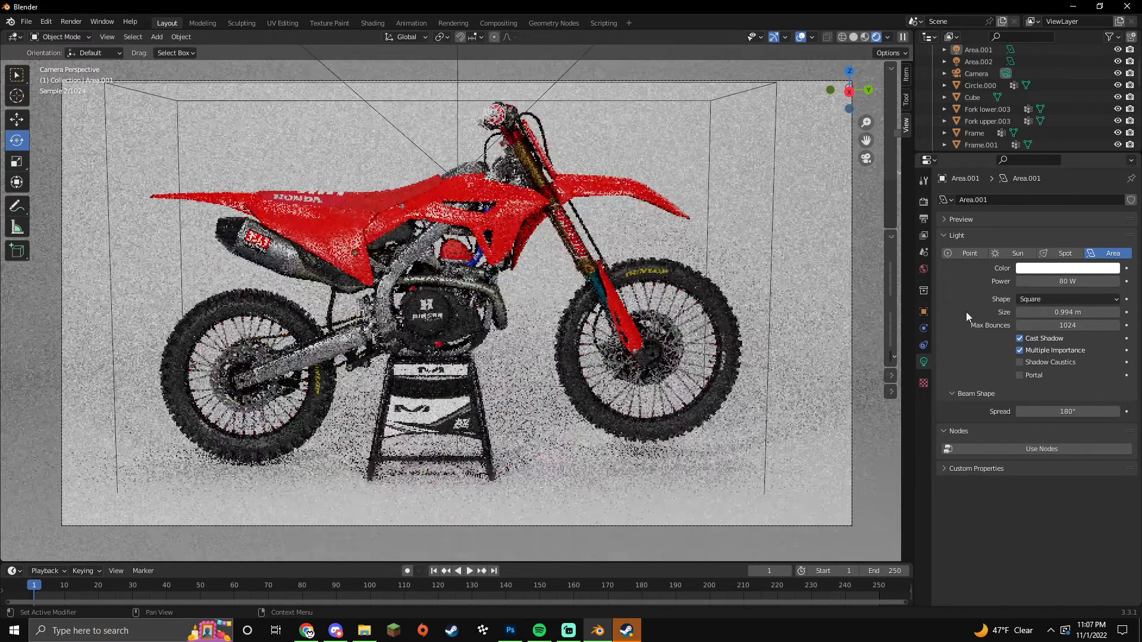
pyautogui.moveTo(696, 344); pyautogui.dragTo(395, 355, button='middle')
pyautogui.click(400, 394)
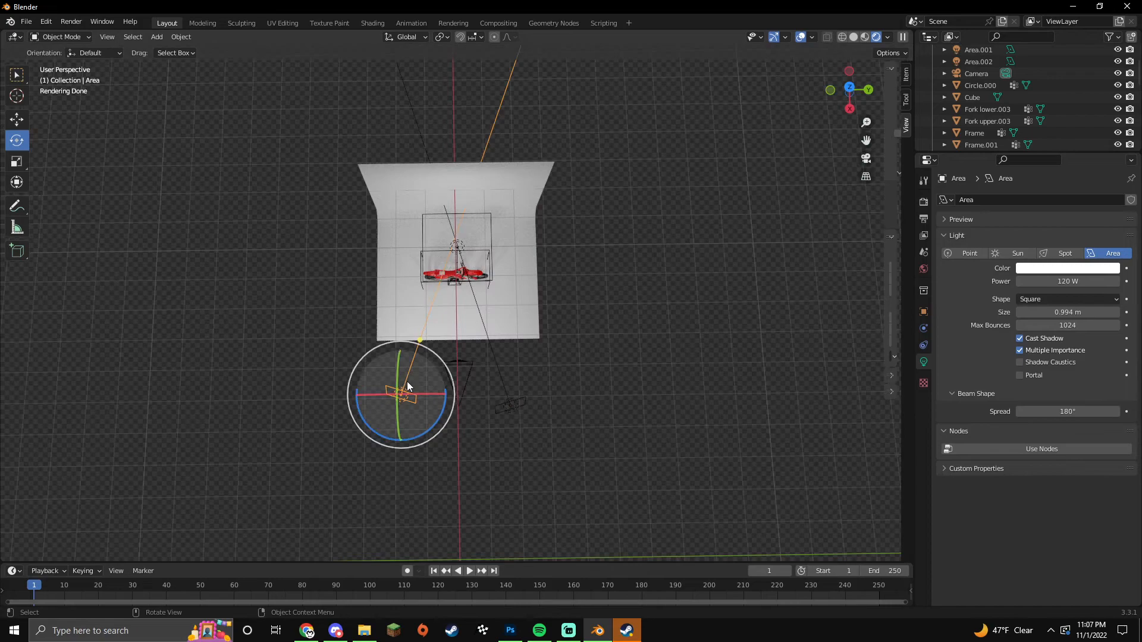
pyautogui.write('80')
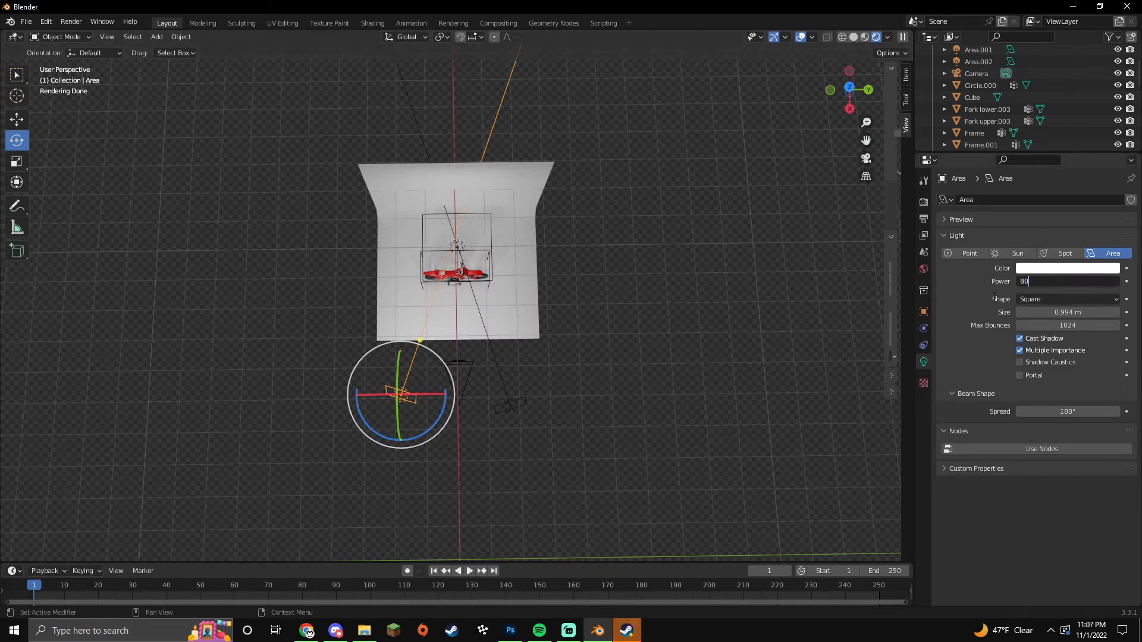
pyautogui.press('Return')
pyautogui.click(460, 214)
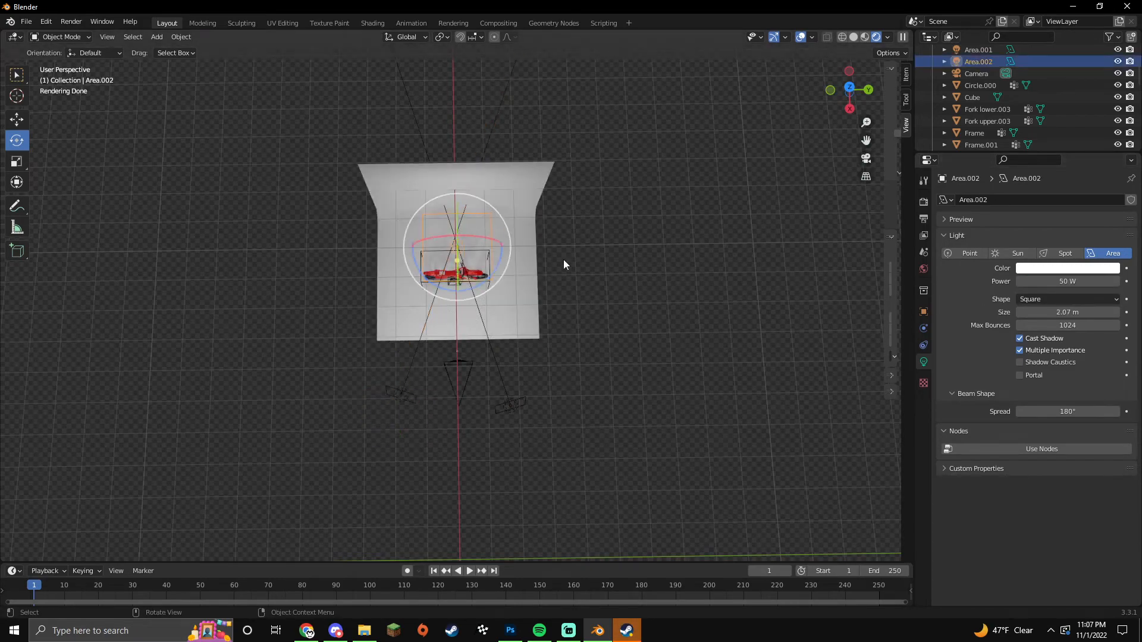
pyautogui.press('KP_0')
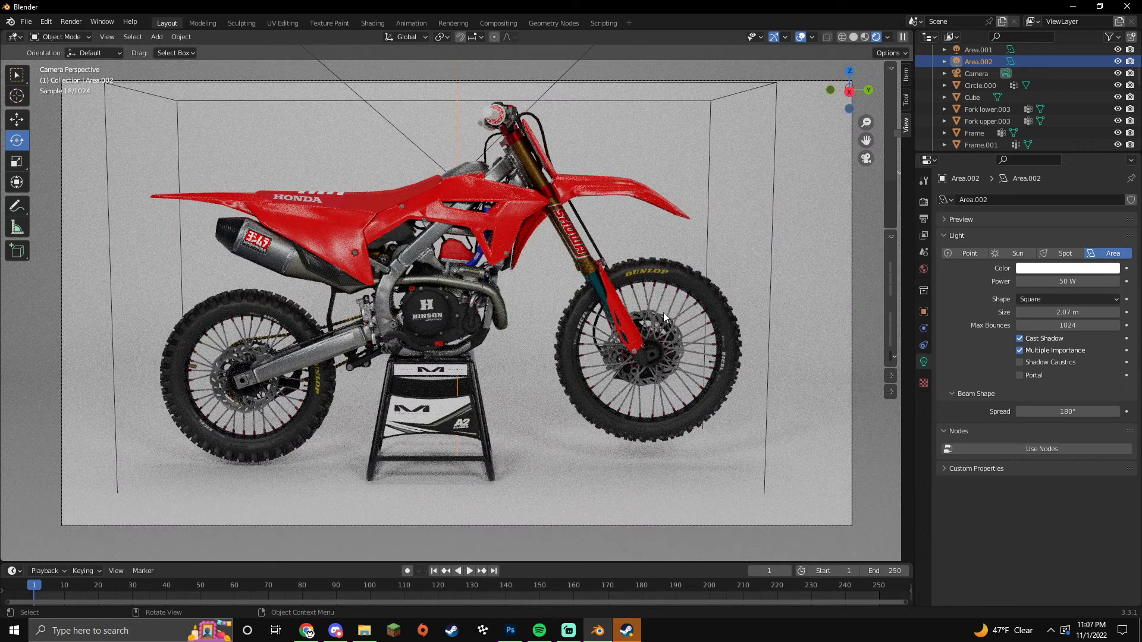
pyautogui.click(826, 320)
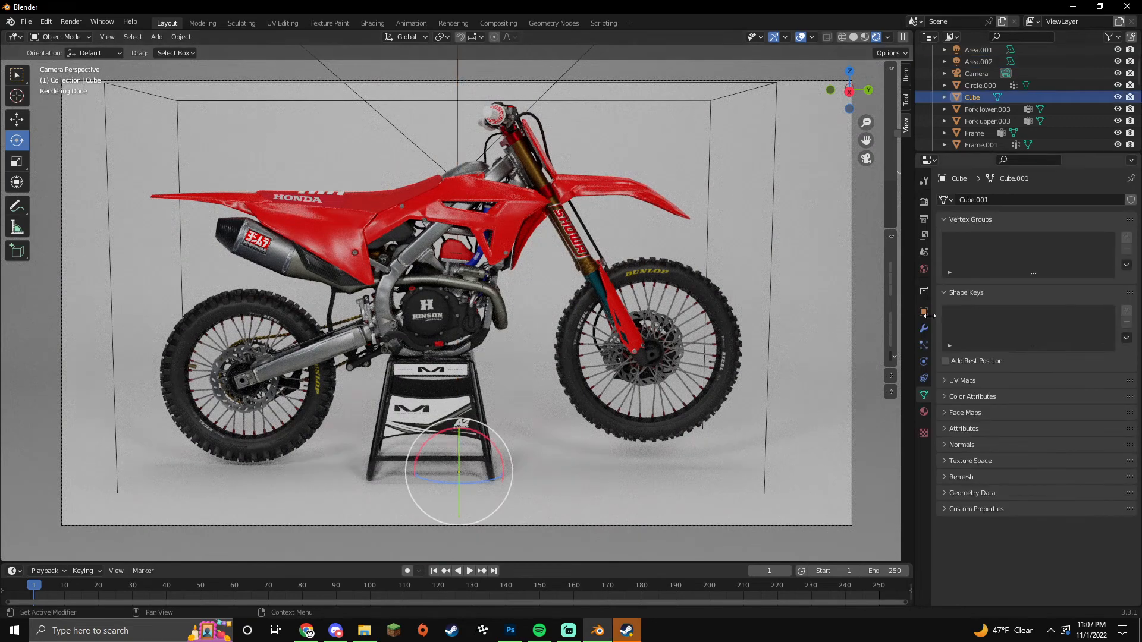
# Step: Darken the backdrop's Diffuse BSDF colour to near-black and switch to the Move tool
pyautogui.click(927, 160)
pyautogui.click(546, 272)
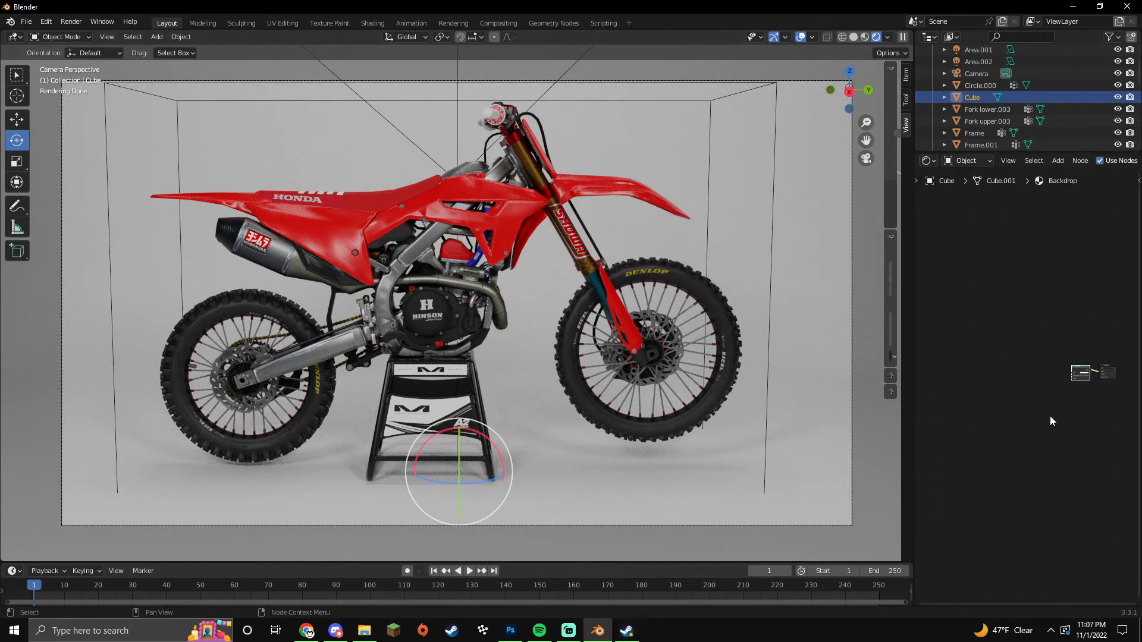
pyautogui.scroll(2, 1043, 413)
pyautogui.click(1052, 378)
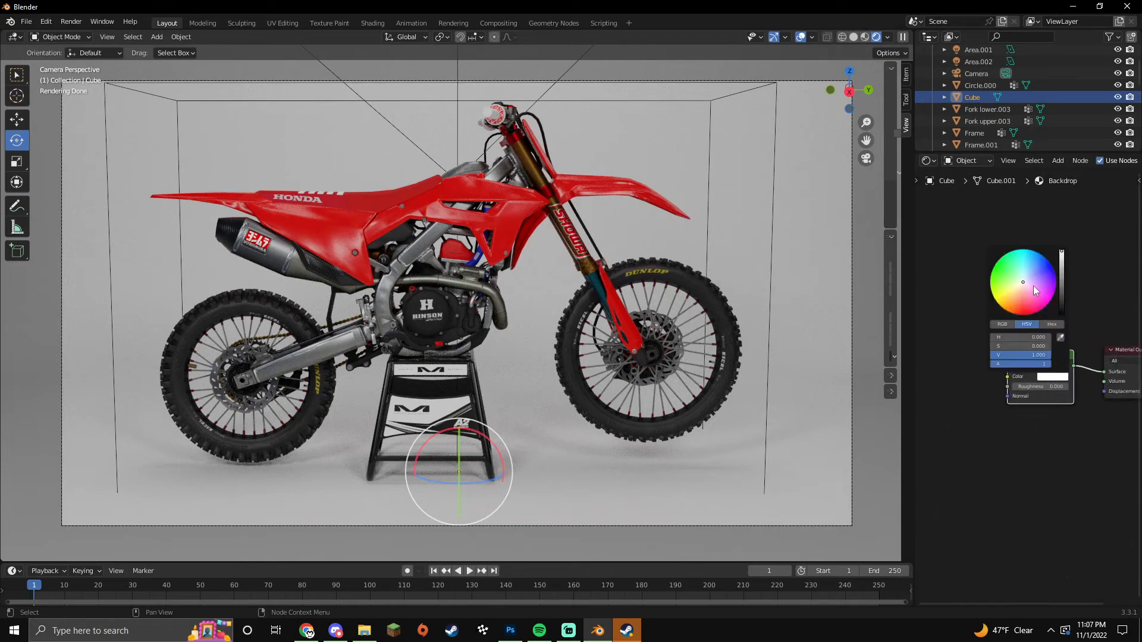
pyautogui.scroll(-10, 1033, 285)
pyautogui.scroll(-6, 1029, 285)
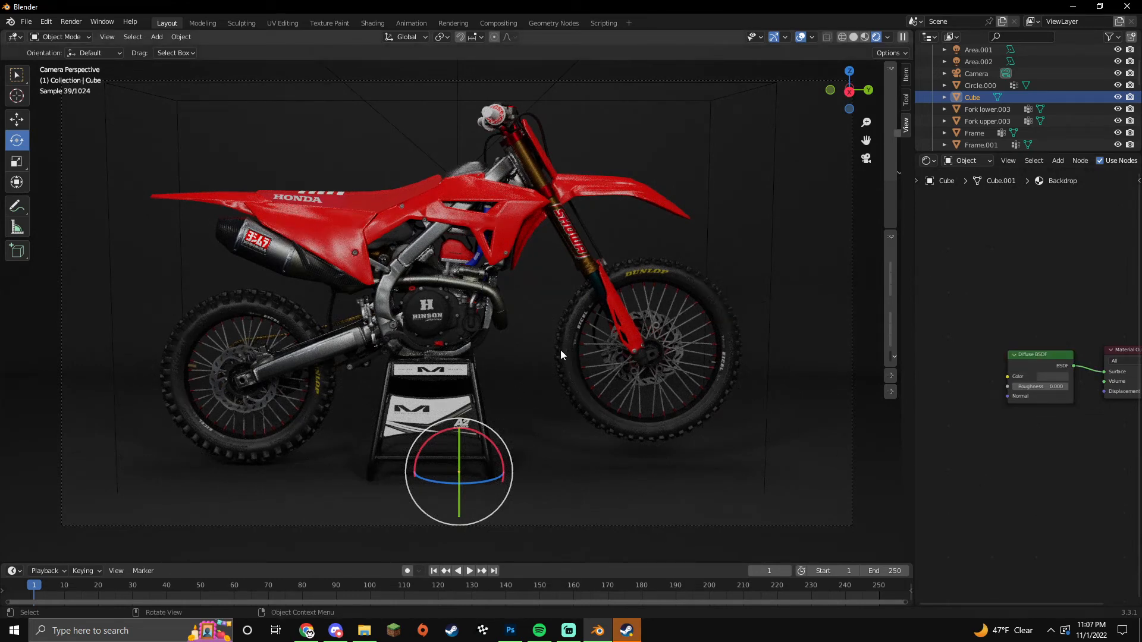
pyautogui.click(16, 119)
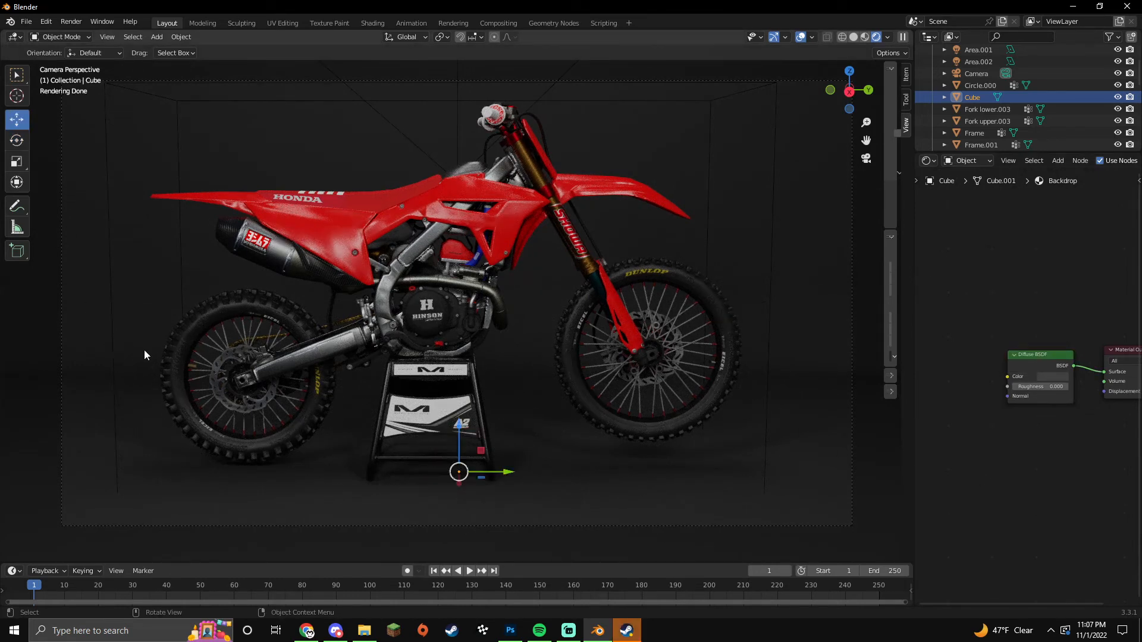
pyautogui.click(853, 225)
# Step: Make the camera a Panoramic Fisheye Lens Polynomial lens and orbit the locked view to reframe the bike
pyautogui.click(928, 160)
pyautogui.click(880, 206)
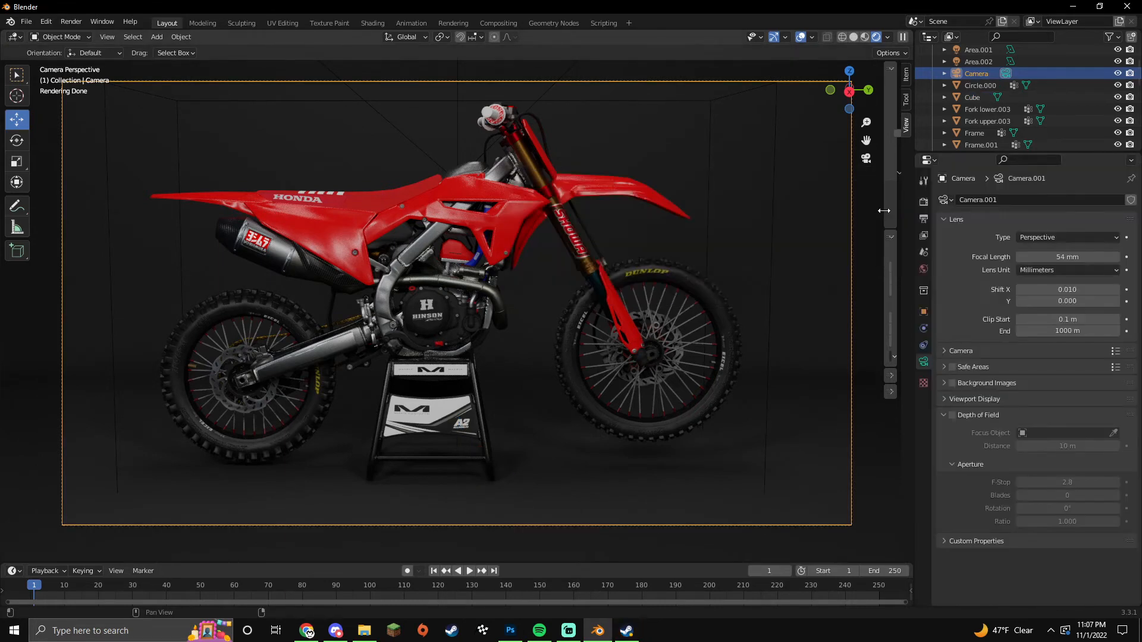
pyautogui.click(1045, 237)
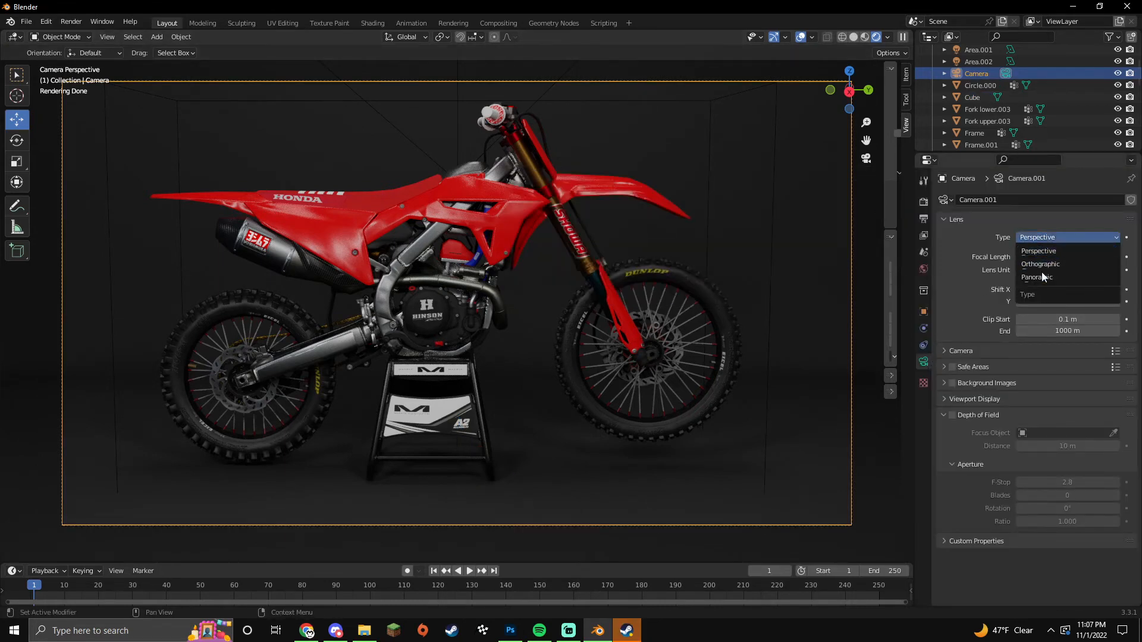
pyautogui.click(1041, 276)
pyautogui.click(1047, 257)
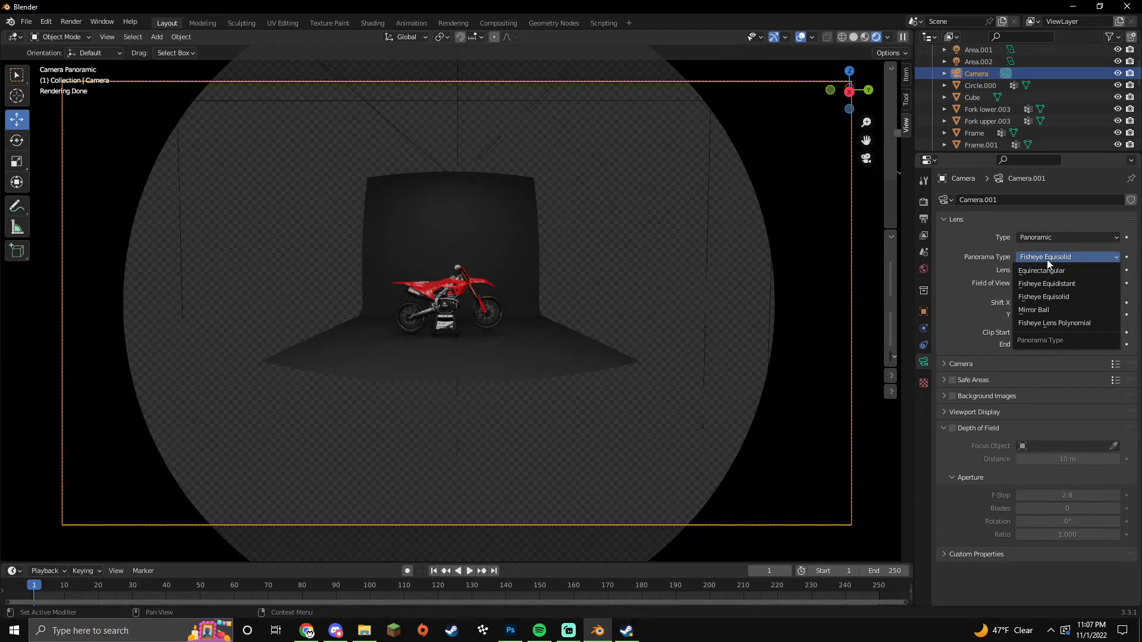
pyautogui.click(1048, 323)
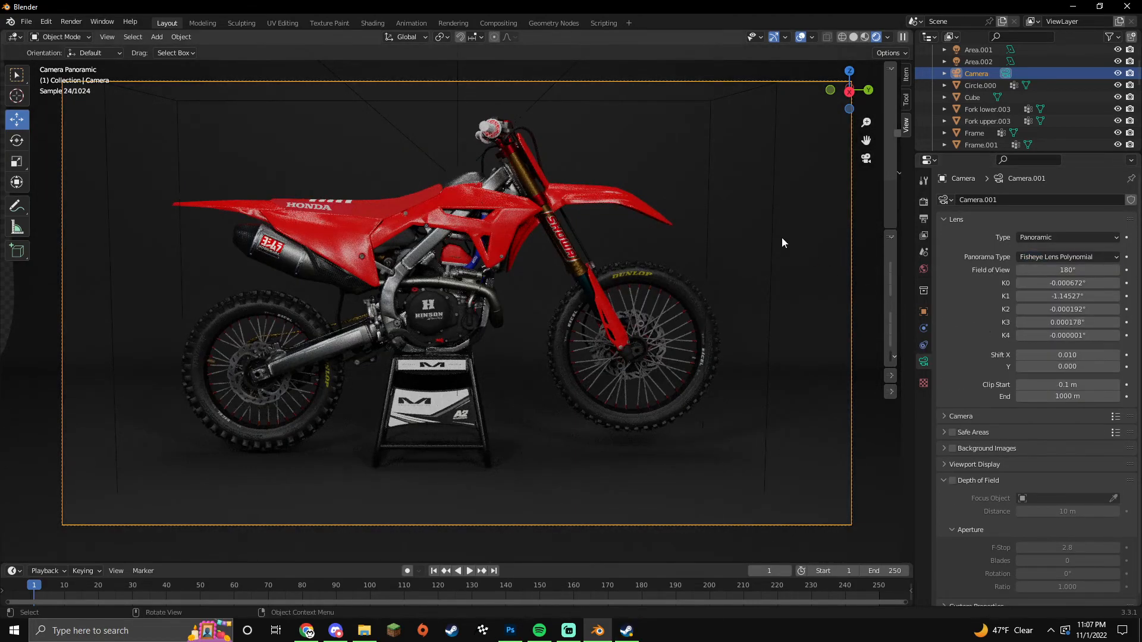
pyautogui.moveTo(884, 164); pyautogui.dragTo(857, 178)
pyautogui.moveTo(678, 290); pyautogui.dragTo(612, 318, button='middle')
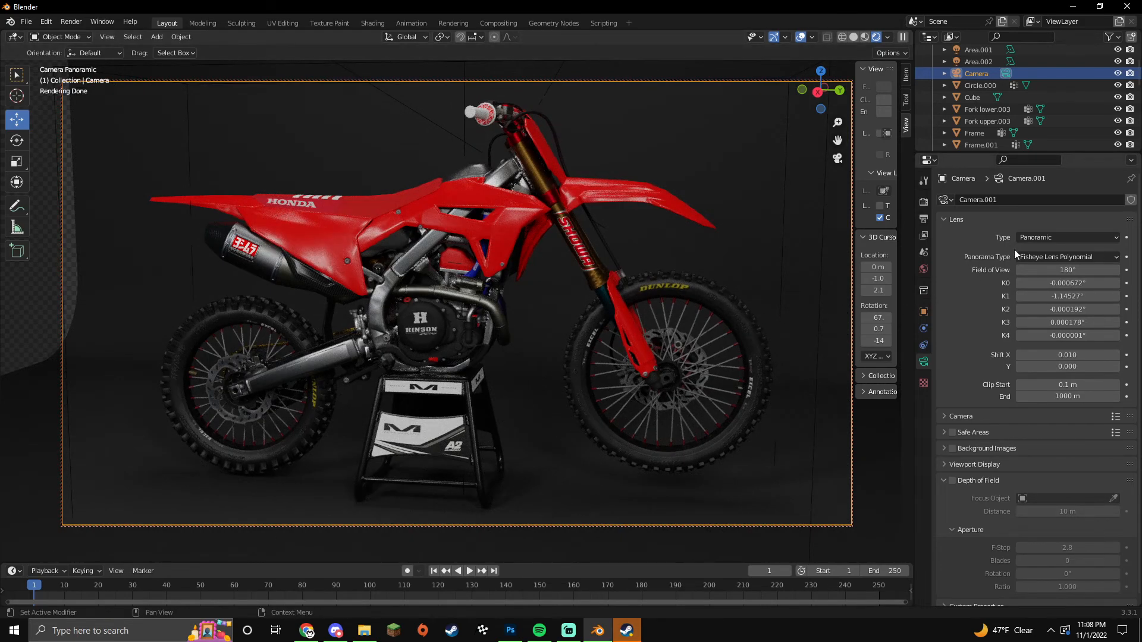
# Step: Briefly try an Orthographic lens, then return to Panoramic with Fisheye Lens Polynomial
pyautogui.click(1032, 238)
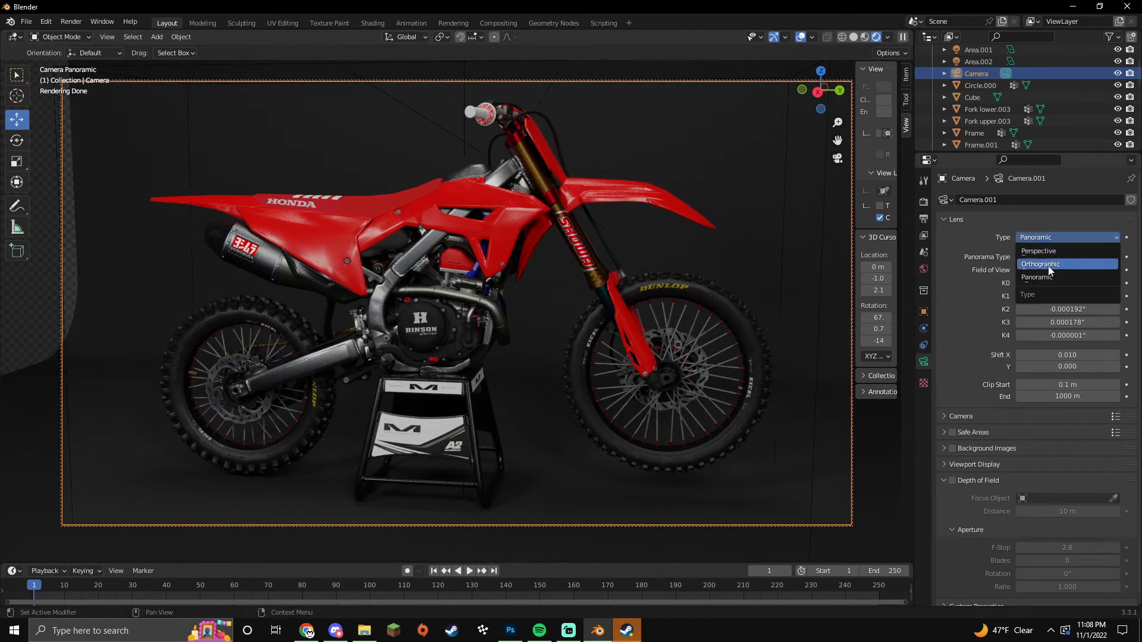
pyautogui.click(1049, 267)
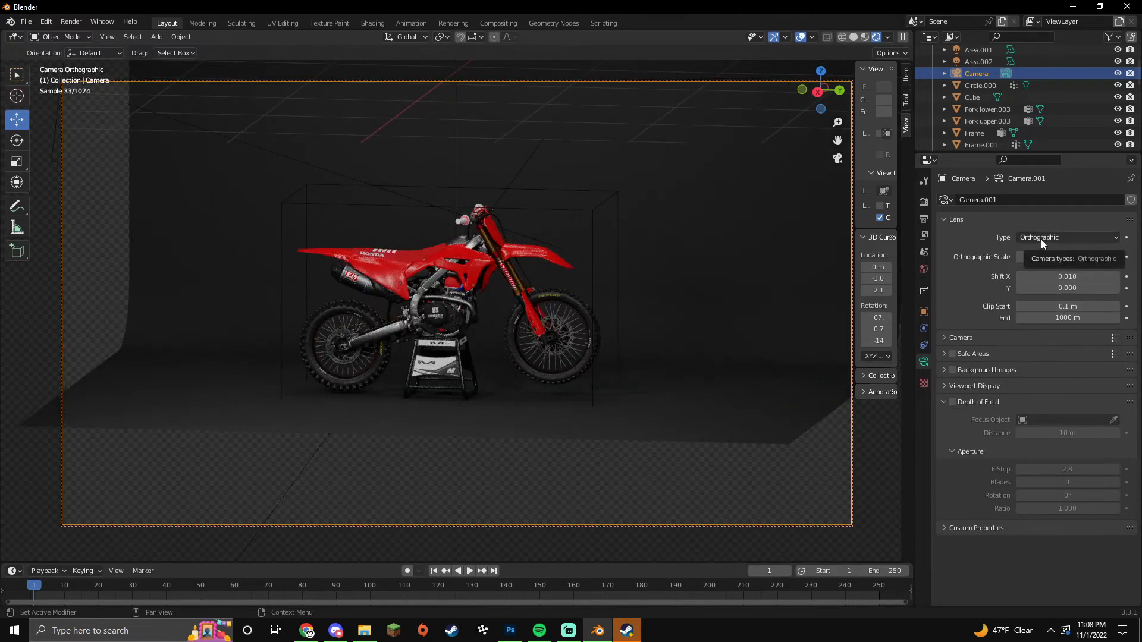
pyautogui.click(1040, 239)
pyautogui.click(1044, 243)
pyautogui.click(1045, 244)
pyautogui.click(1046, 277)
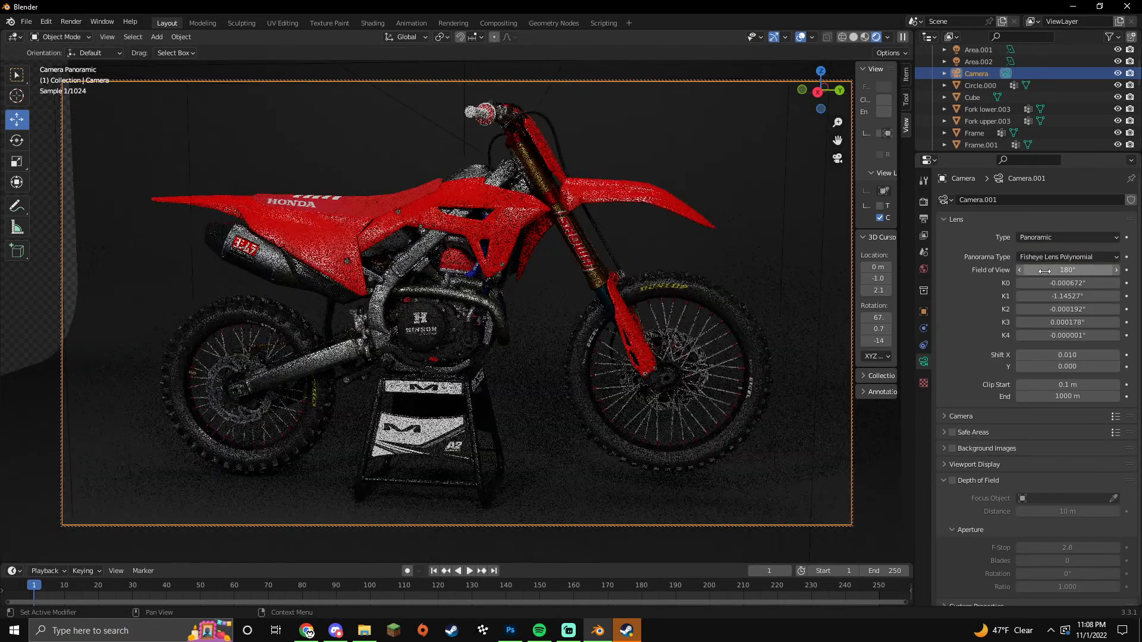
pyautogui.click(1048, 257)
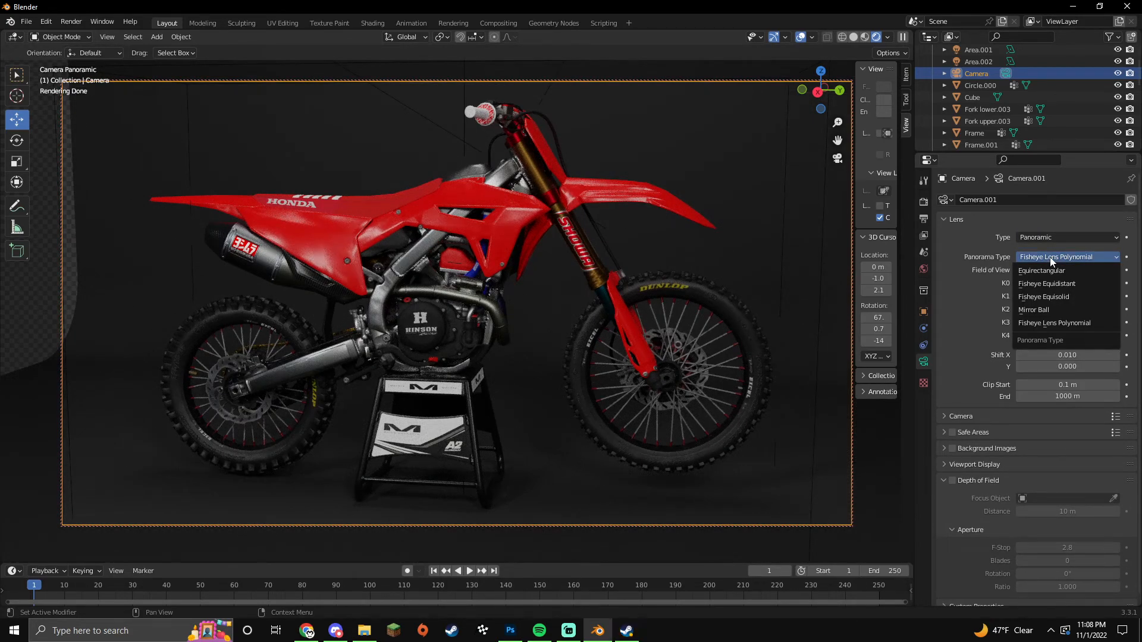
pyautogui.click(1051, 257)
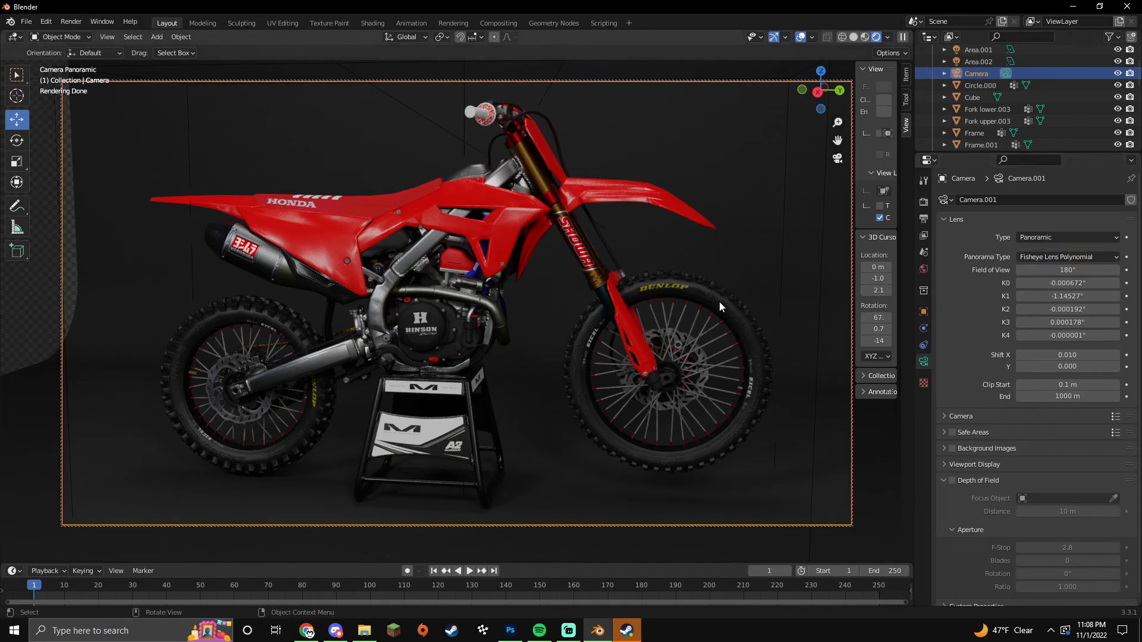
# Step: Nudge the camera framing down slightly so the bike sits well in frame
pyautogui.keyDown('shift'); pyautogui.moveTo(708, 293); pyautogui.dragTo(572, 291, button='middle'); pyautogui.keyUp('shift')
pyautogui.scroll(1, 707, 295)
pyautogui.scroll(-1, 708, 295)
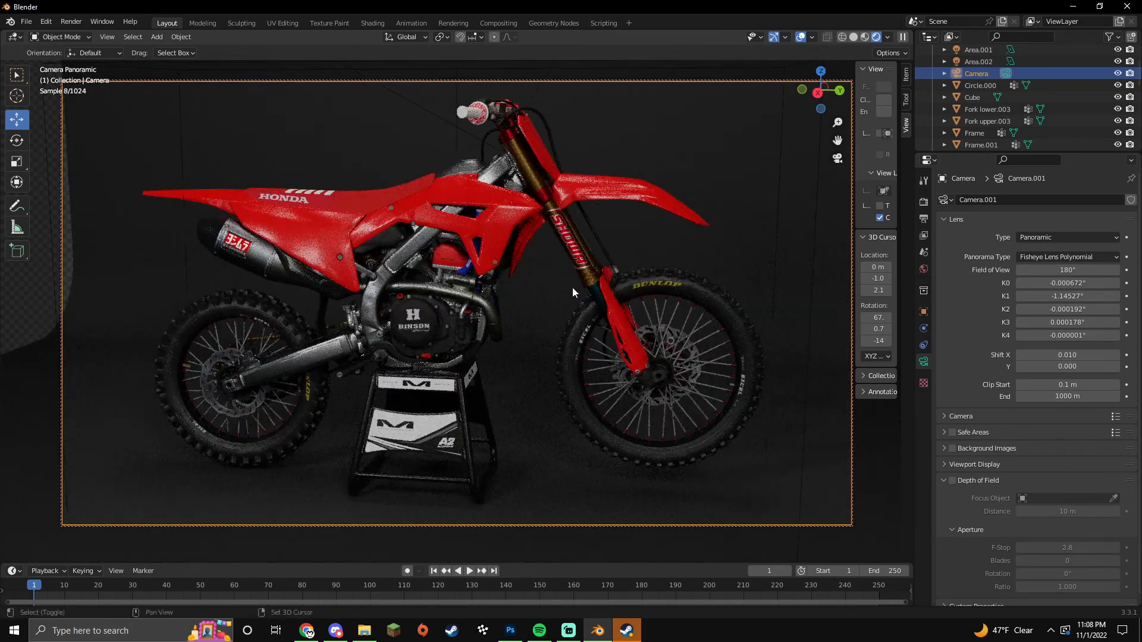
# Step: Scale the backdrop Cube along Y so it extends past the camera's left edge
pyautogui.click(164, 281)
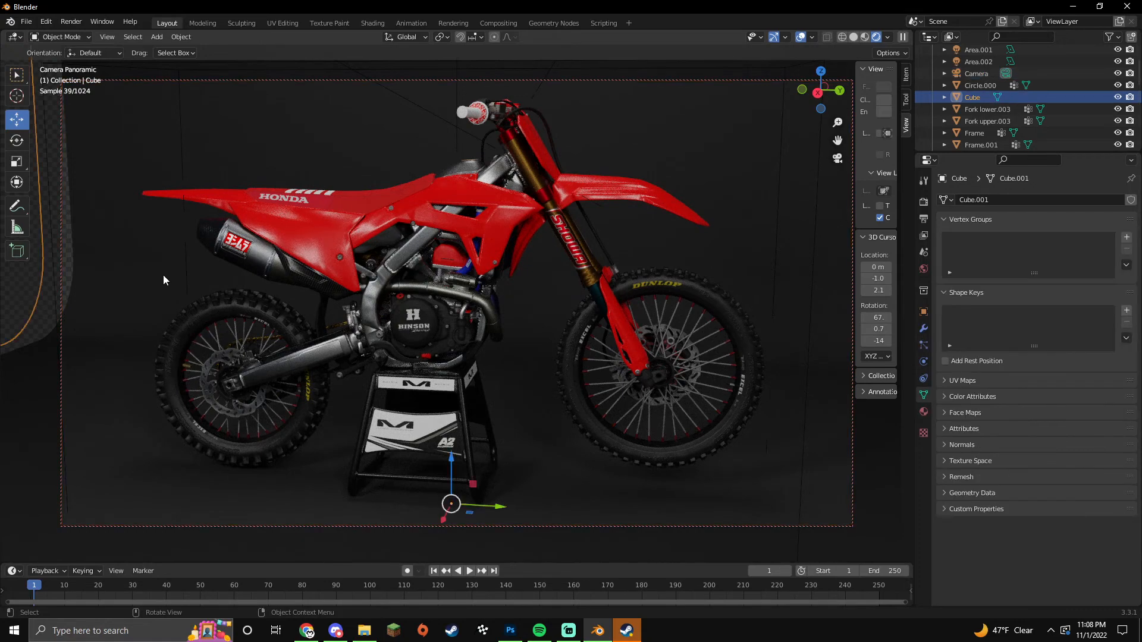
pyautogui.click(16, 182)
pyautogui.moveTo(488, 508); pyautogui.dragTo(495, 505)
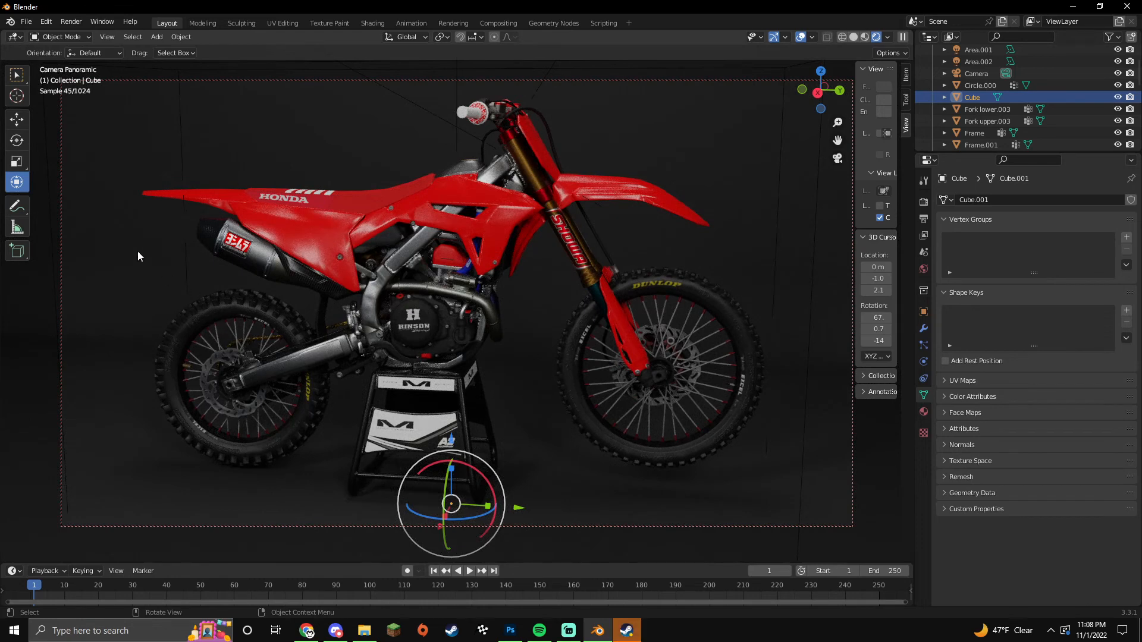
# Step: Return to the Move tool, uncheck Lock Camera to View, and switch to Material Preview shading
pyautogui.click(18, 121)
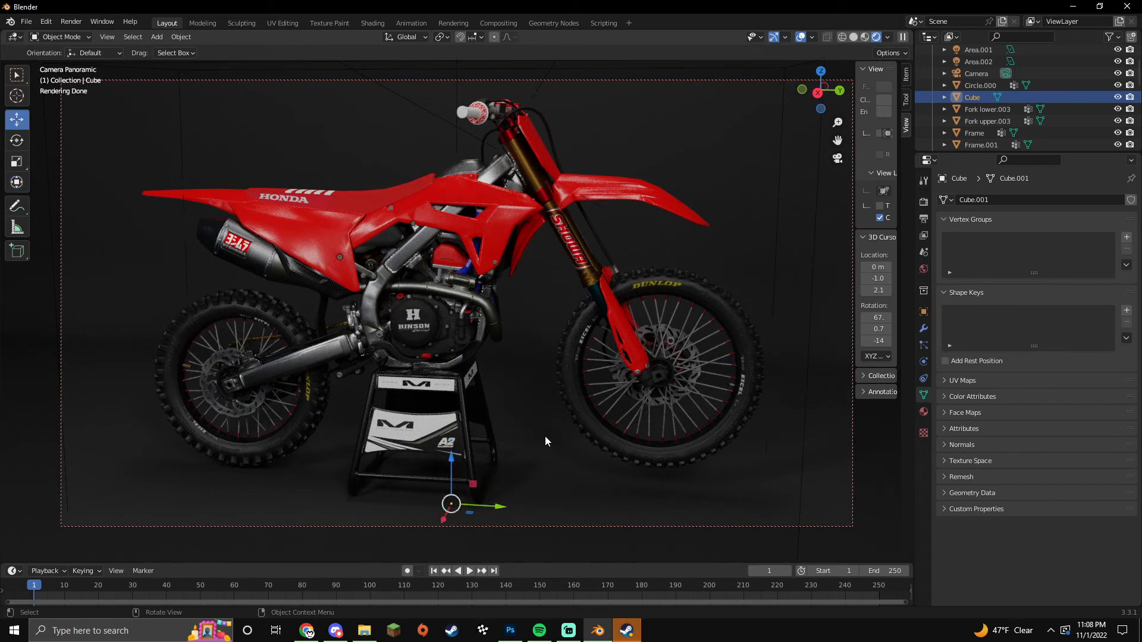
pyautogui.click(880, 218)
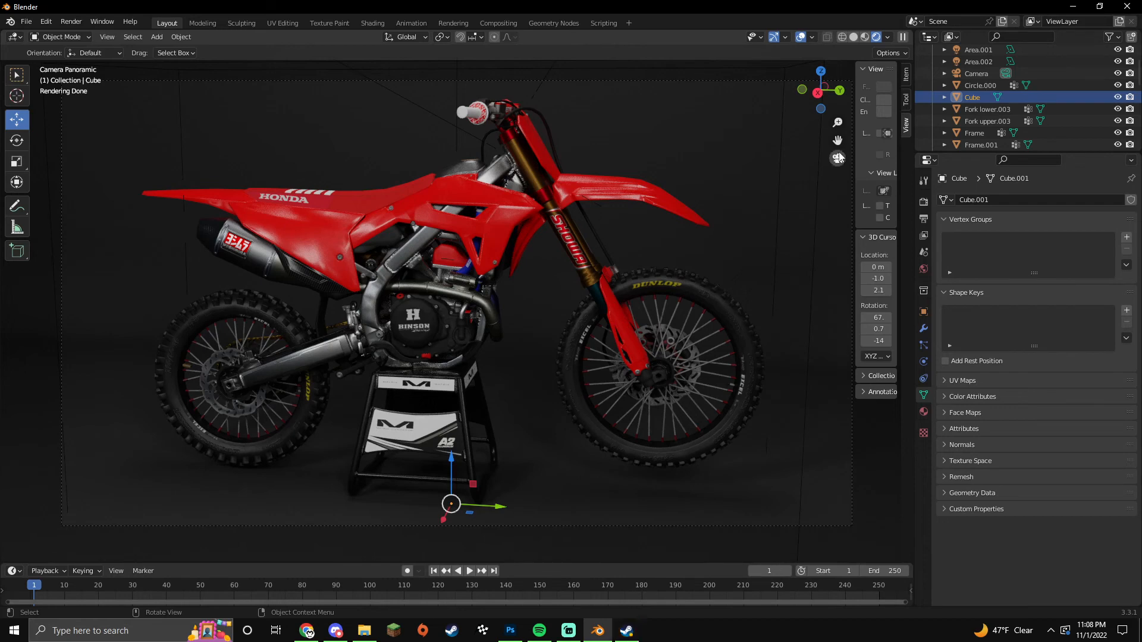
pyautogui.click(865, 38)
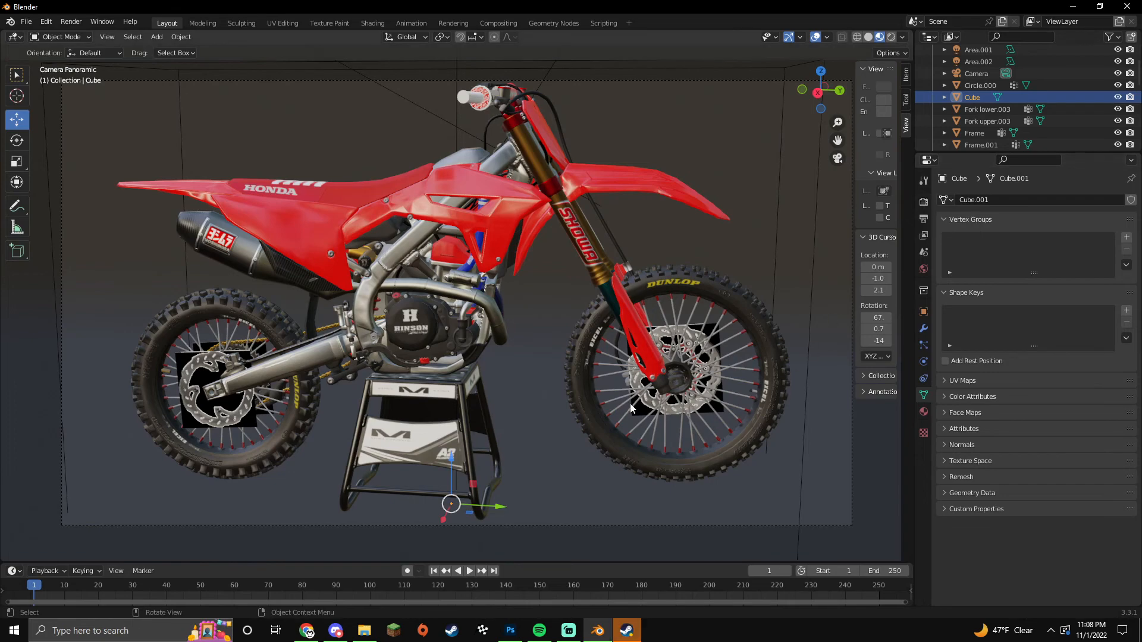
# Step: Render the bike from the camera with F12 in Cycles
pyautogui.press('F12')
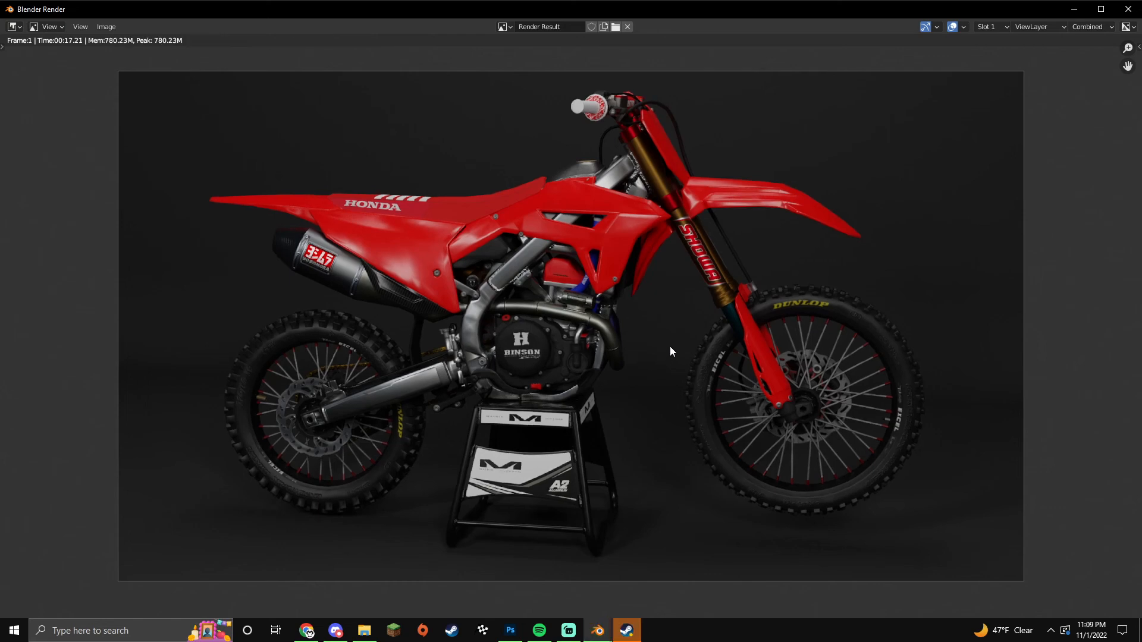
pyautogui.scroll(1, 511, 311)
pyautogui.scroll(-1, 512, 314)
pyautogui.scroll(1, 619, 299)
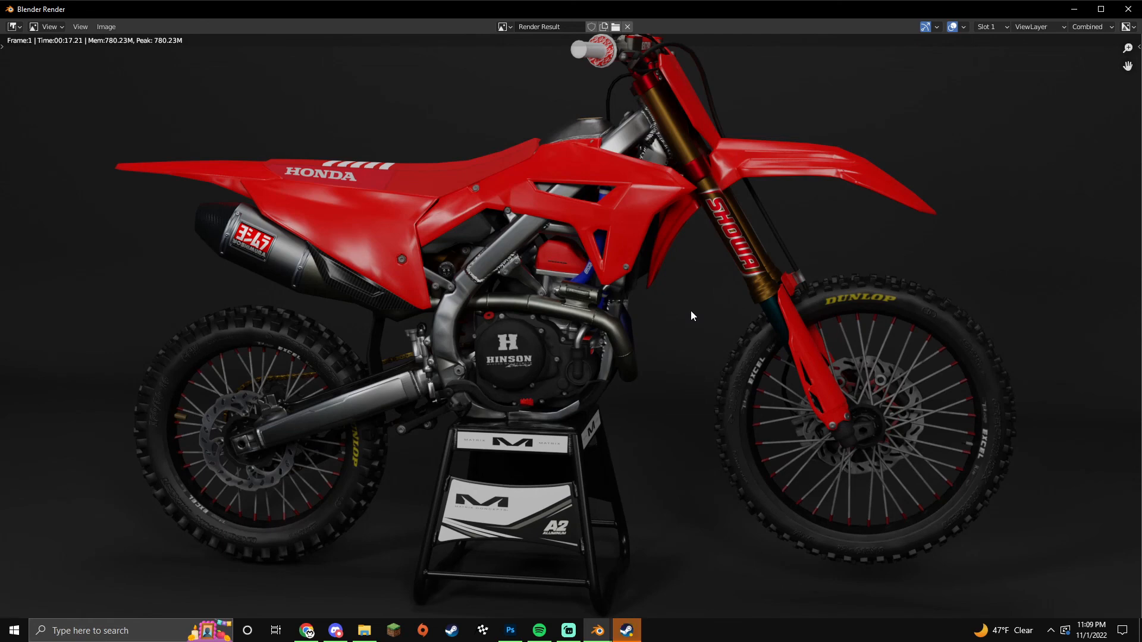
# Step: Save the render to the Desktop as PNG 'Test Ho' and close the render window
pyautogui.click(106, 27)
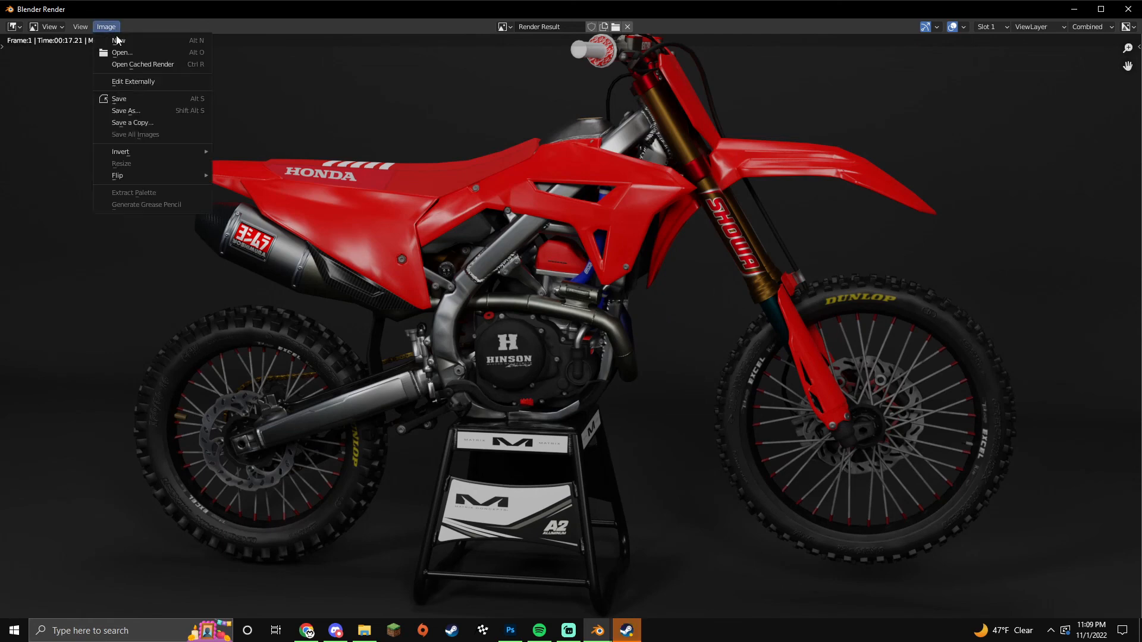
pyautogui.click(136, 111)
pyautogui.click(296, 256)
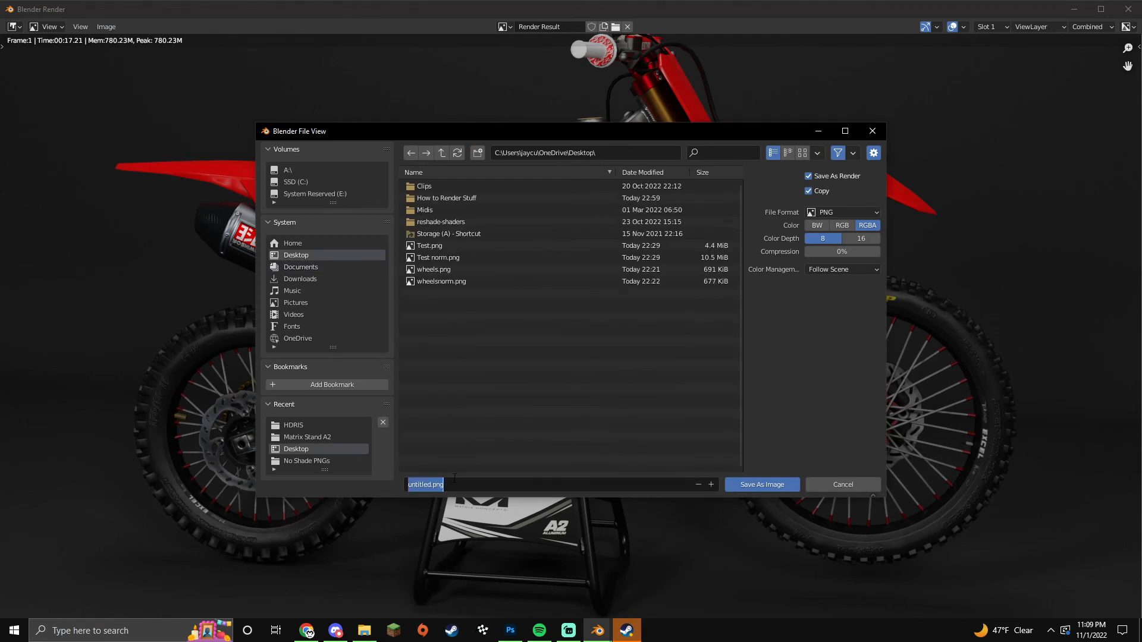
pyautogui.write('Test Honda')
pyautogui.click(762, 485)
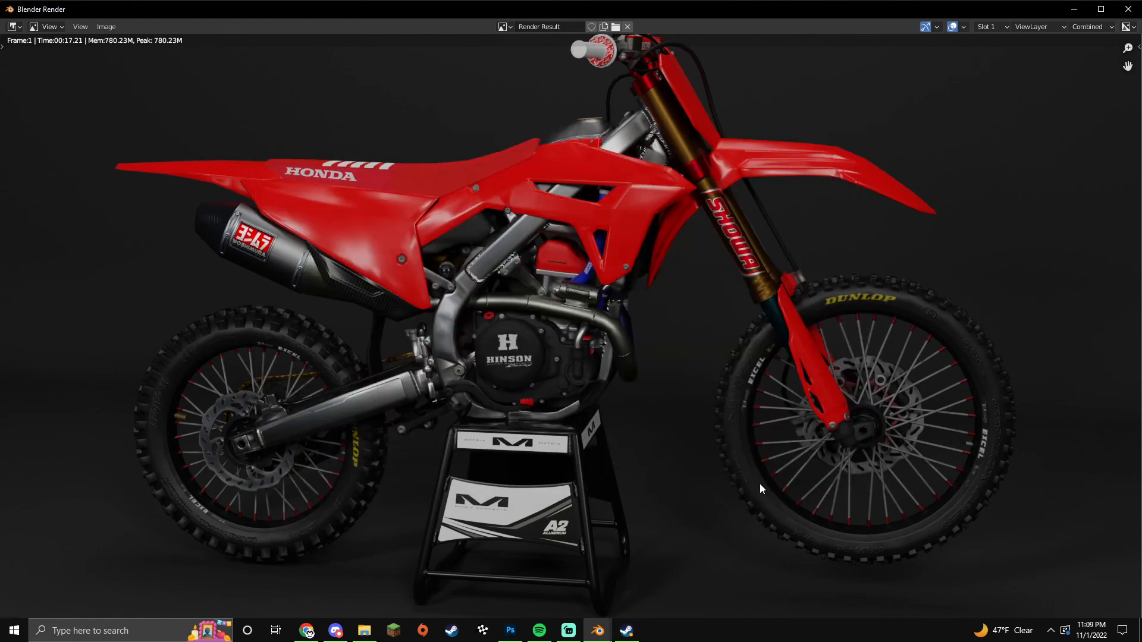
pyautogui.click(1128, 9)
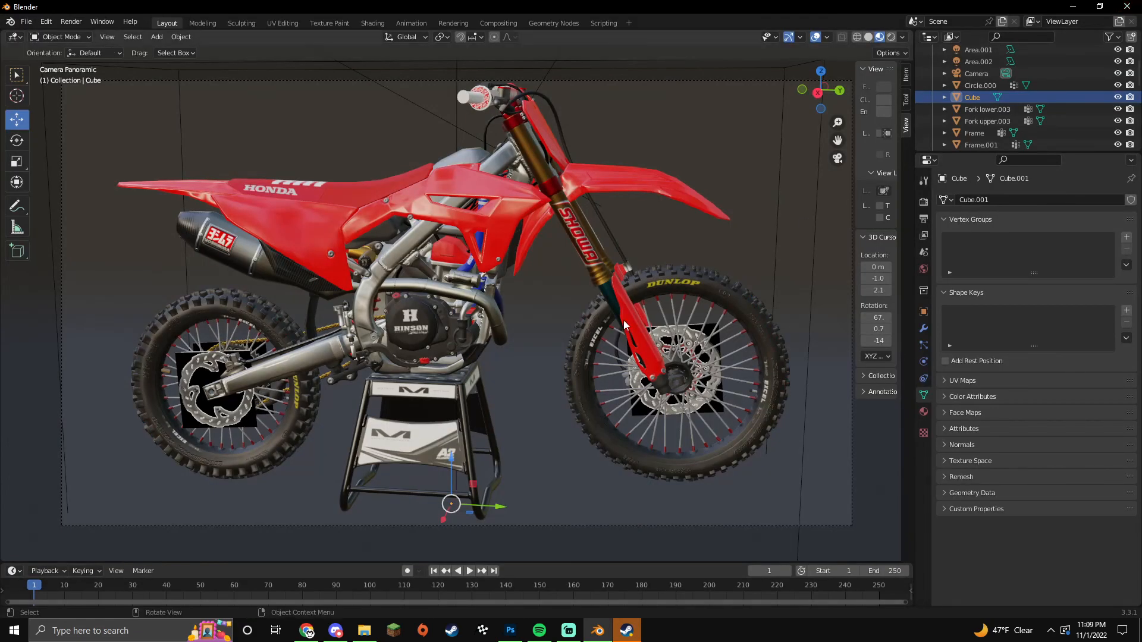
# Step: Return to the camera view and switch the viewport to Rendered shading
pyautogui.moveTo(569, 453); pyautogui.dragTo(713, 382, button='middle')
pyautogui.press('KP_0')
pyautogui.click(891, 37)
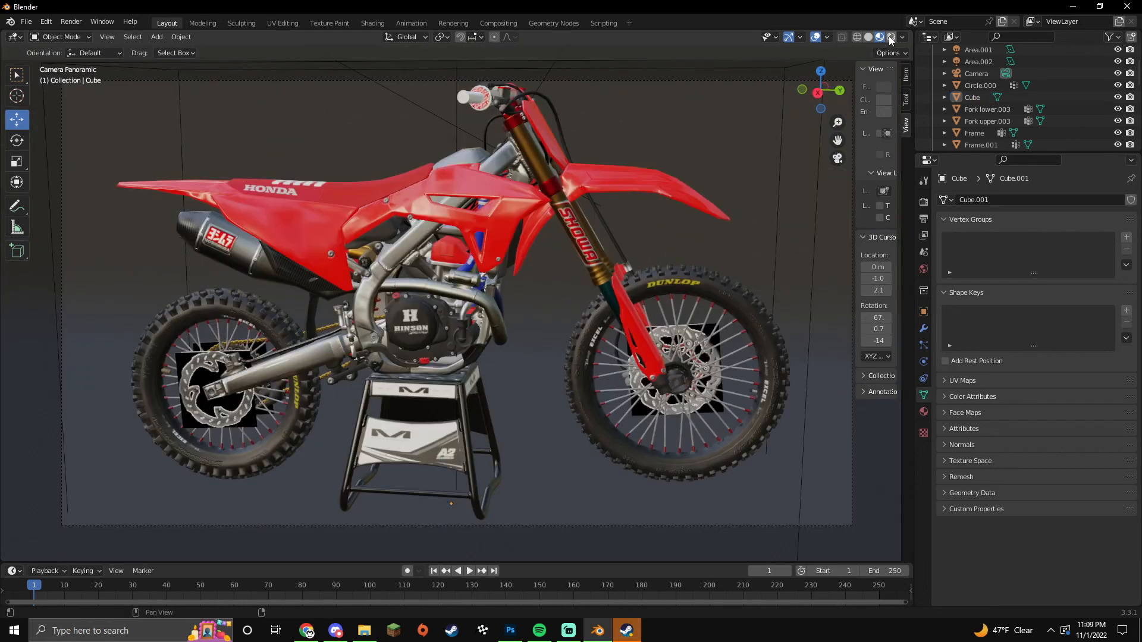